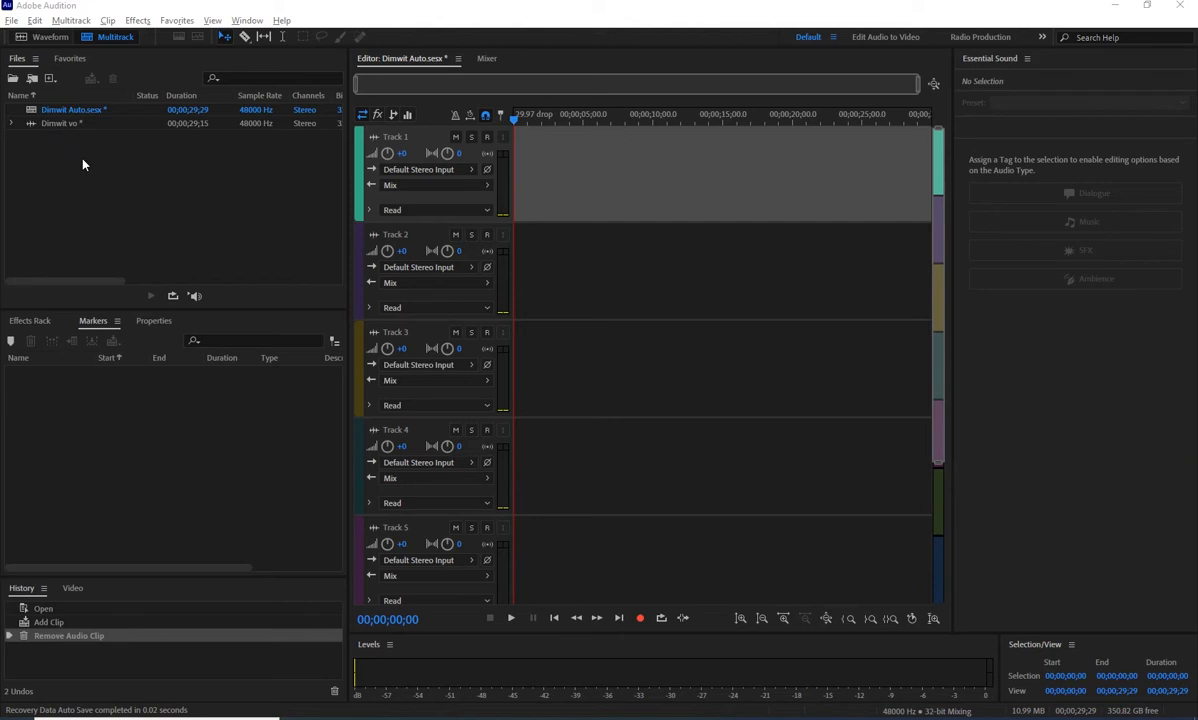
click(11, 20)
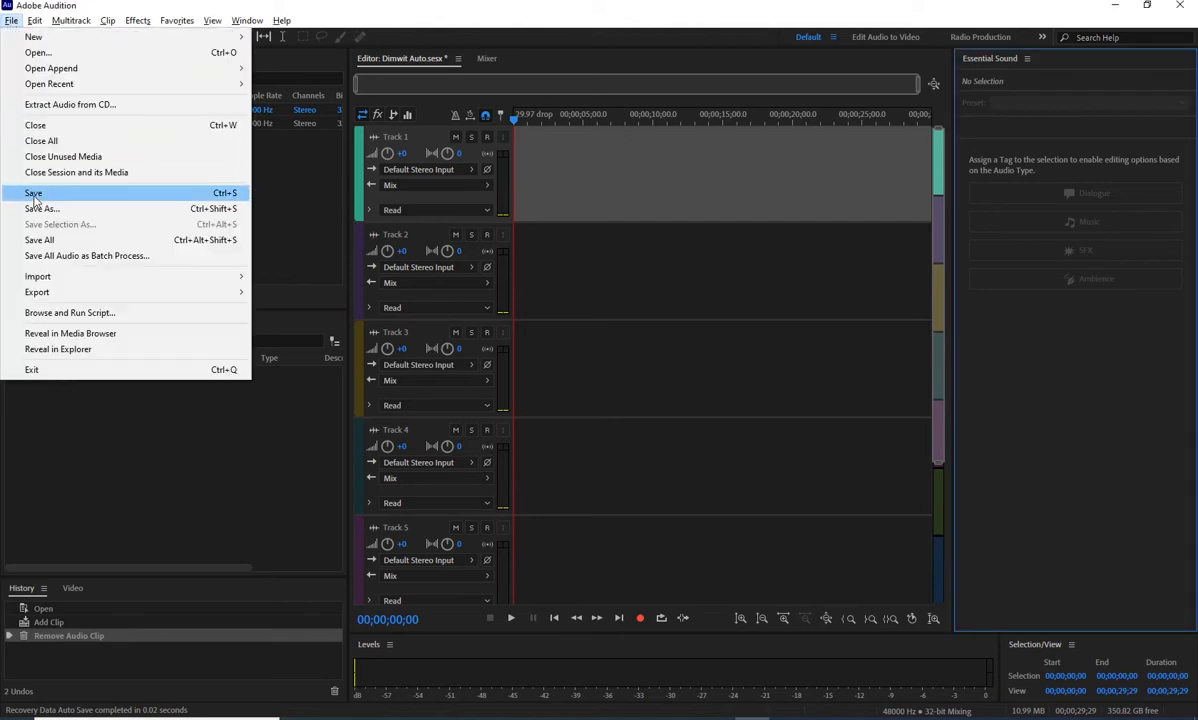
mouse_move(168, 281)
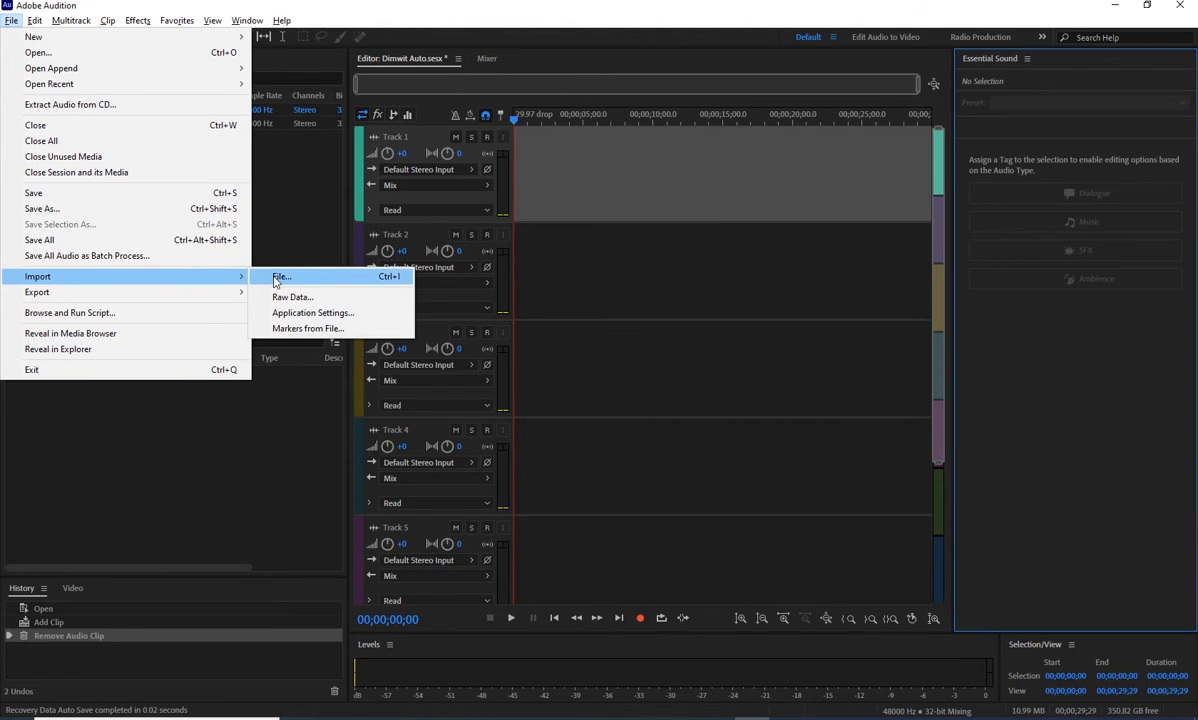
click(194, 395)
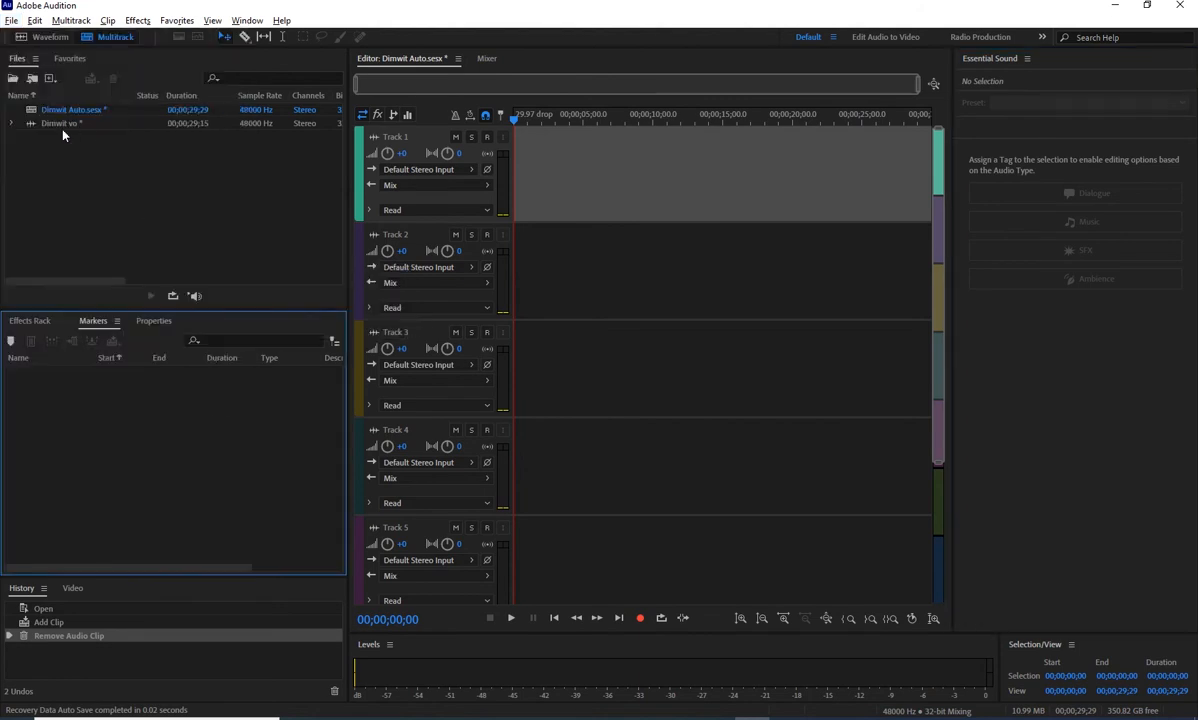
- Place the Dimwit vo file at the start of Track 1 and widen the multitrack editor area
drag(57, 123, 501, 197)
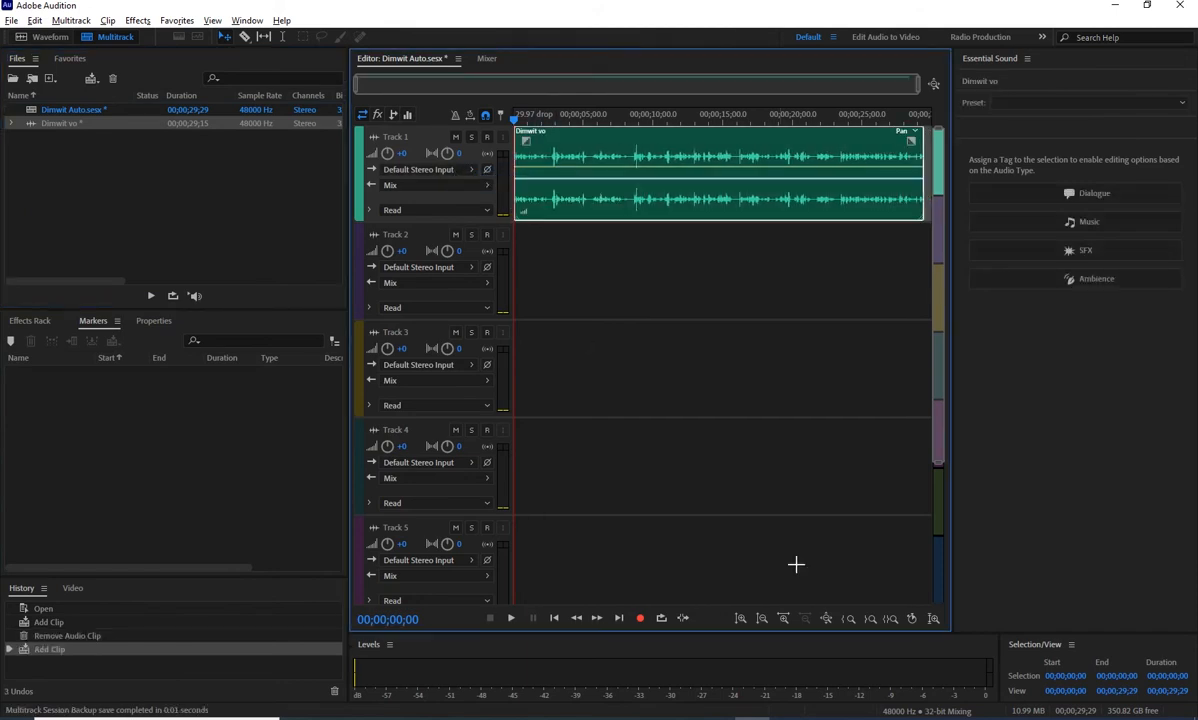
drag(952, 418, 990, 425)
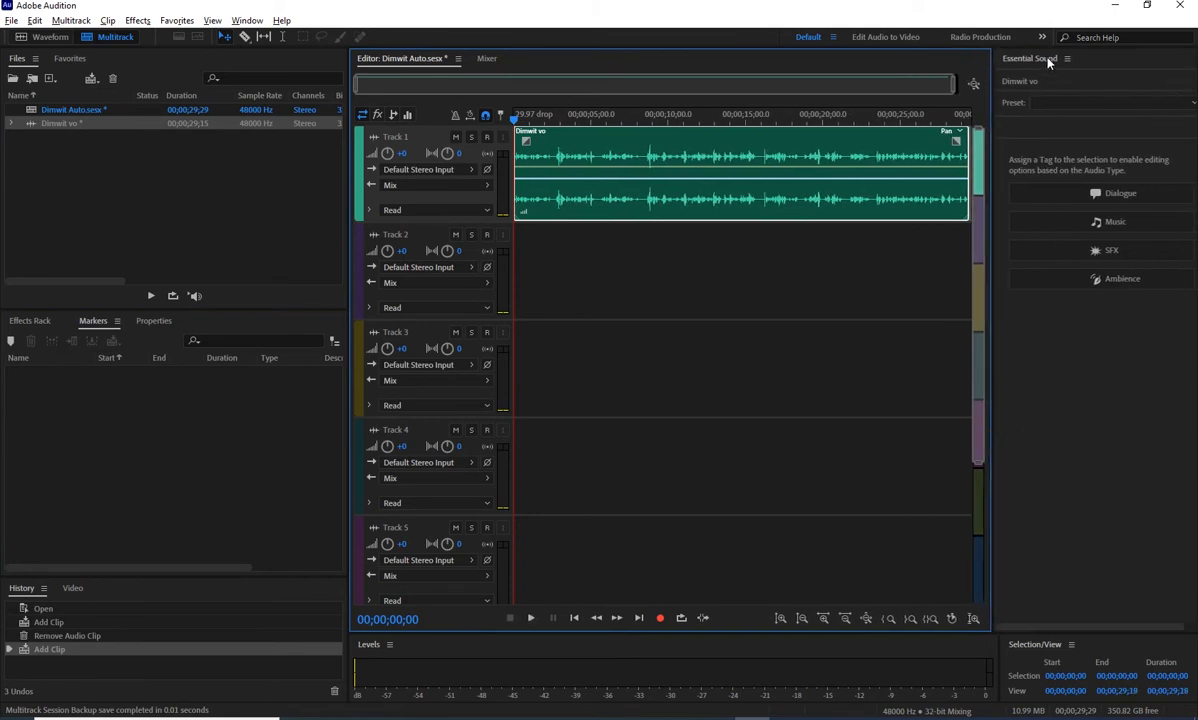
click(244, 23)
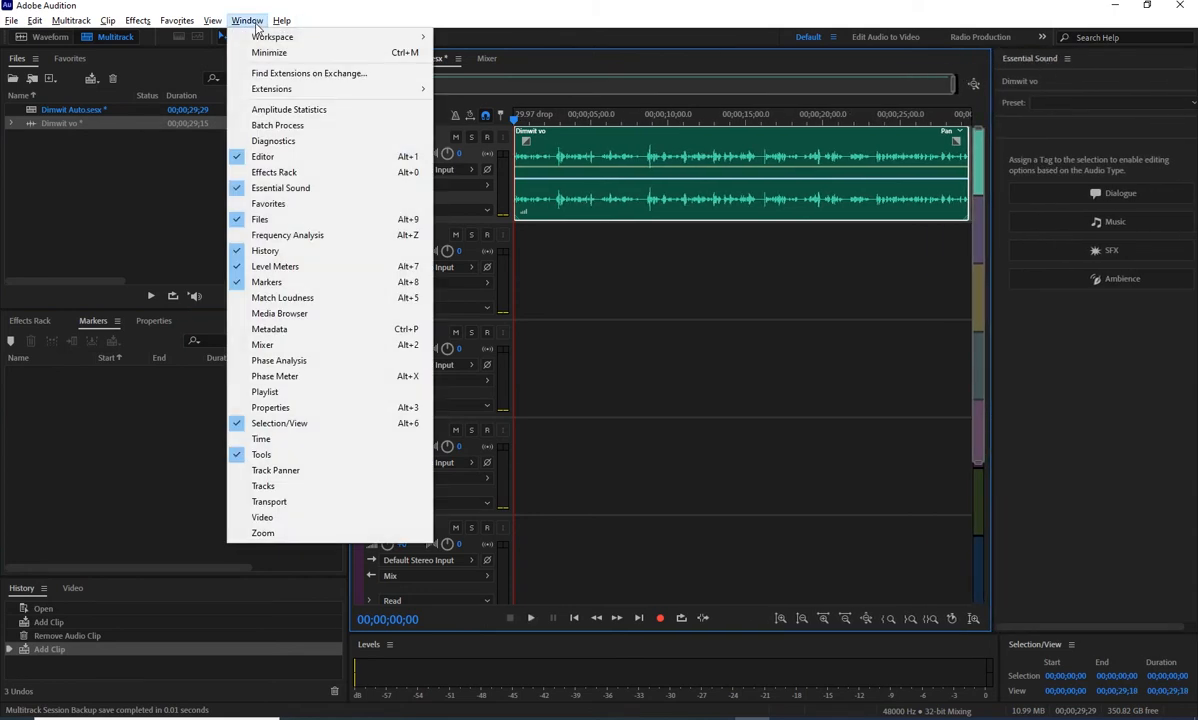
mouse_move(254, 37)
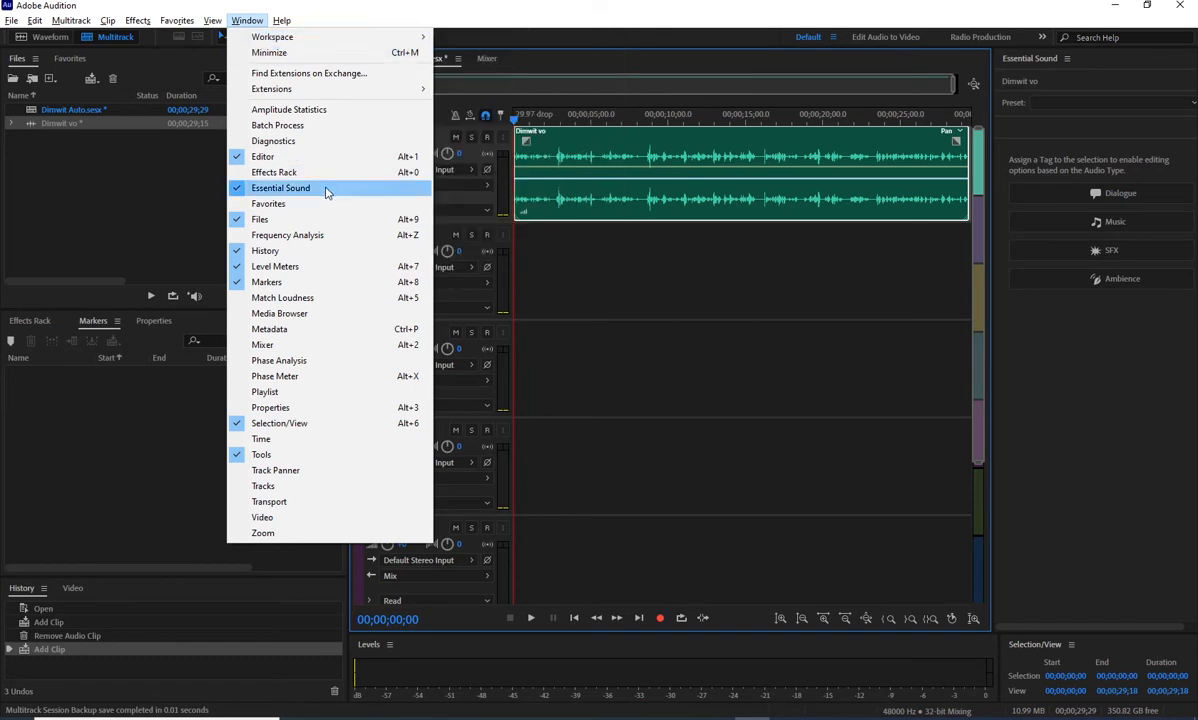
mouse_move(213, 20)
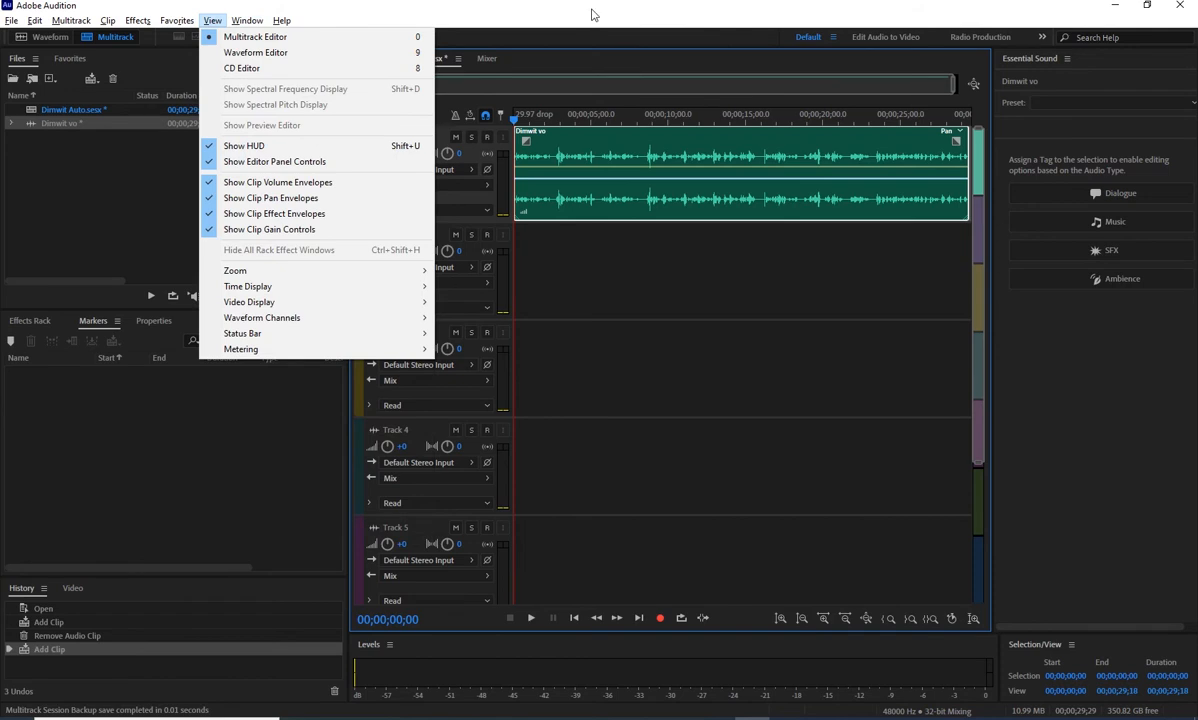
click(634, 37)
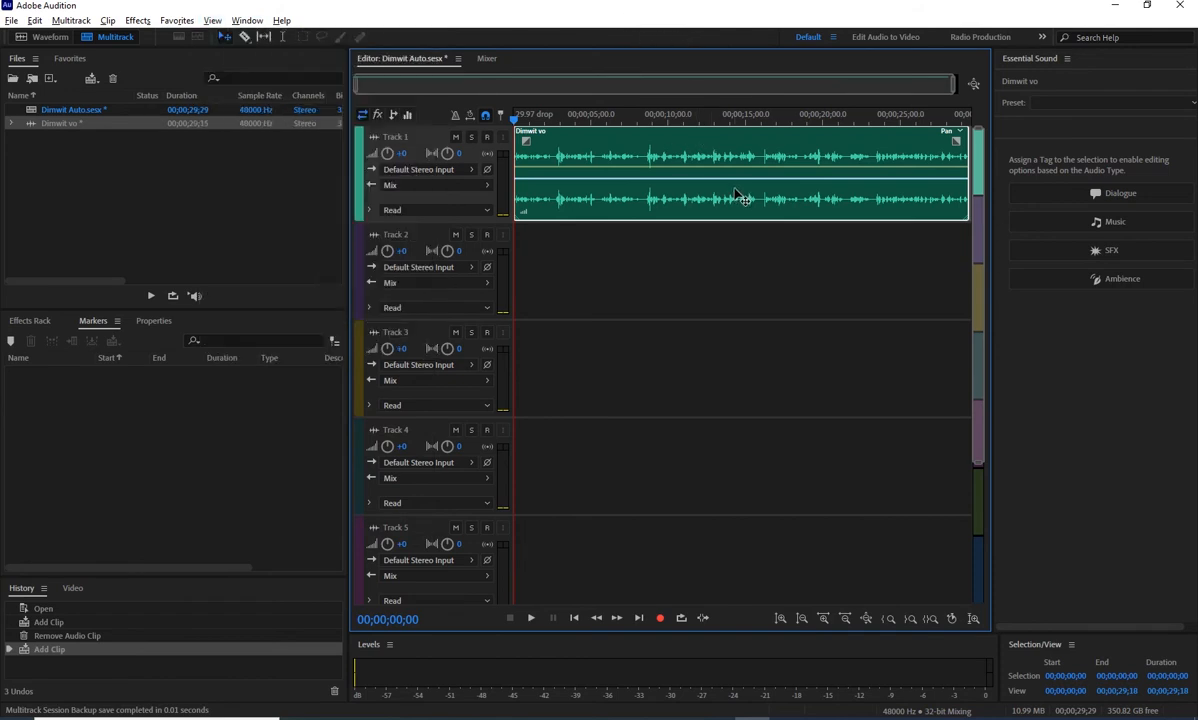
- Tag the Dimwit vo clip on Track 1 as Dialogue and apply the Balanced Male Voice preset
click(730, 265)
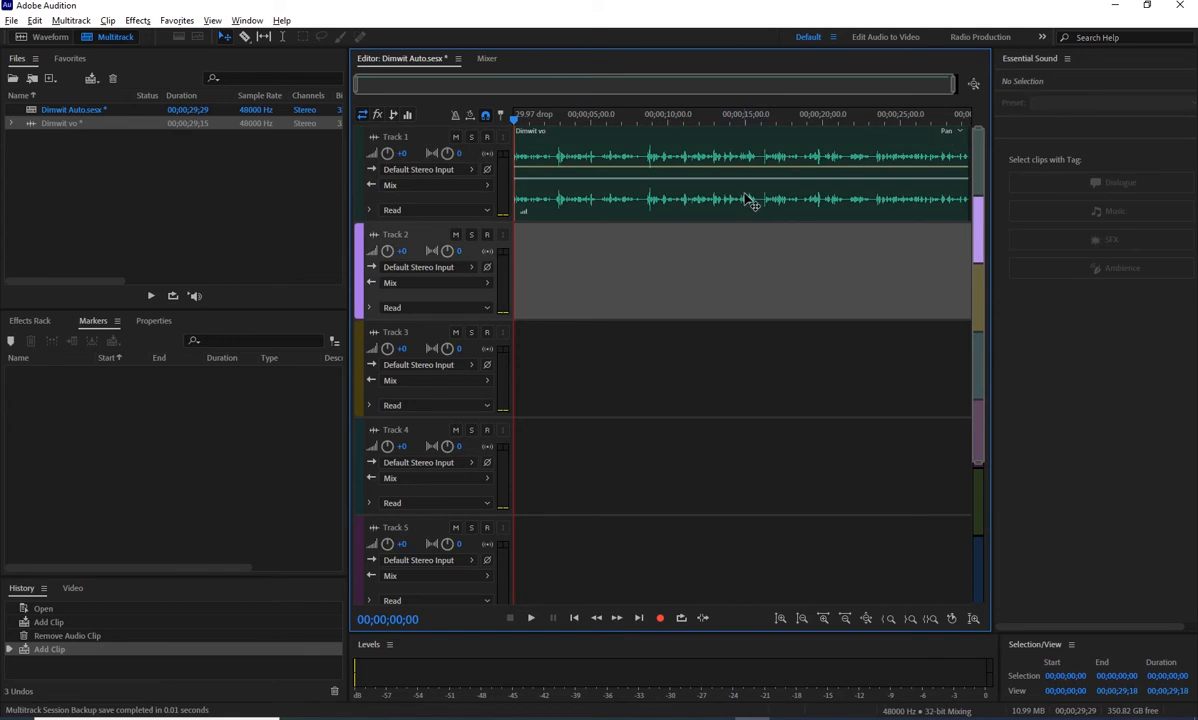
click(752, 202)
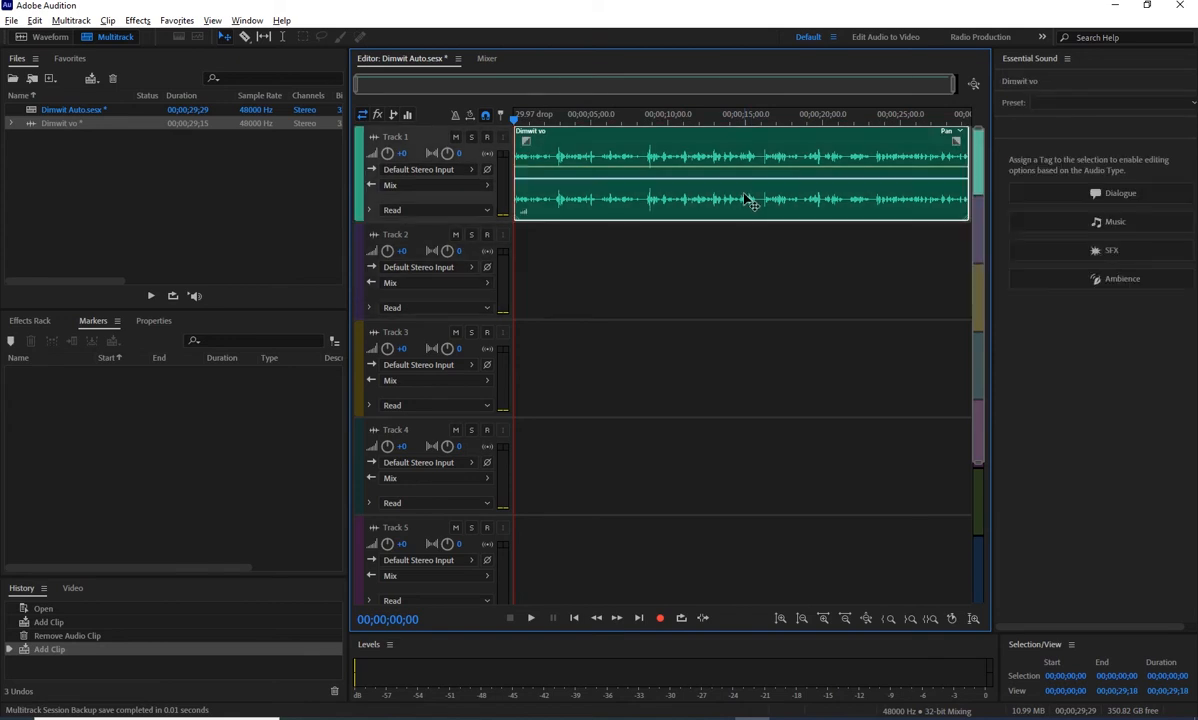
click(1137, 193)
click(1080, 128)
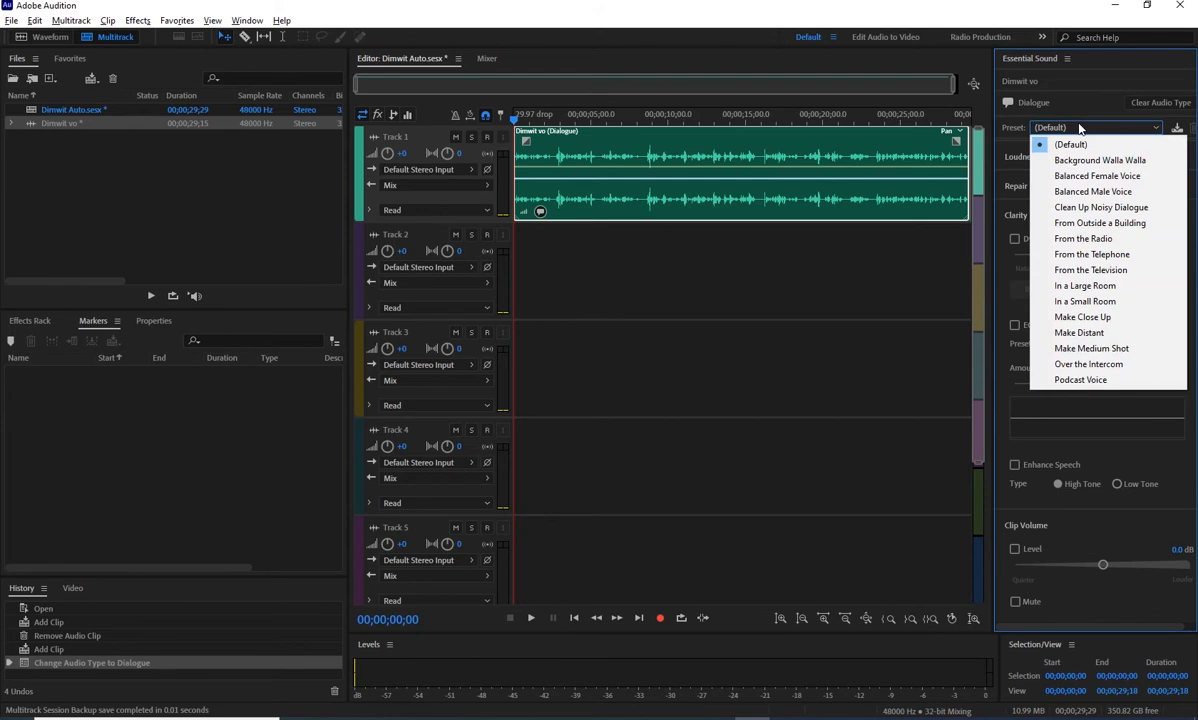
click(1100, 191)
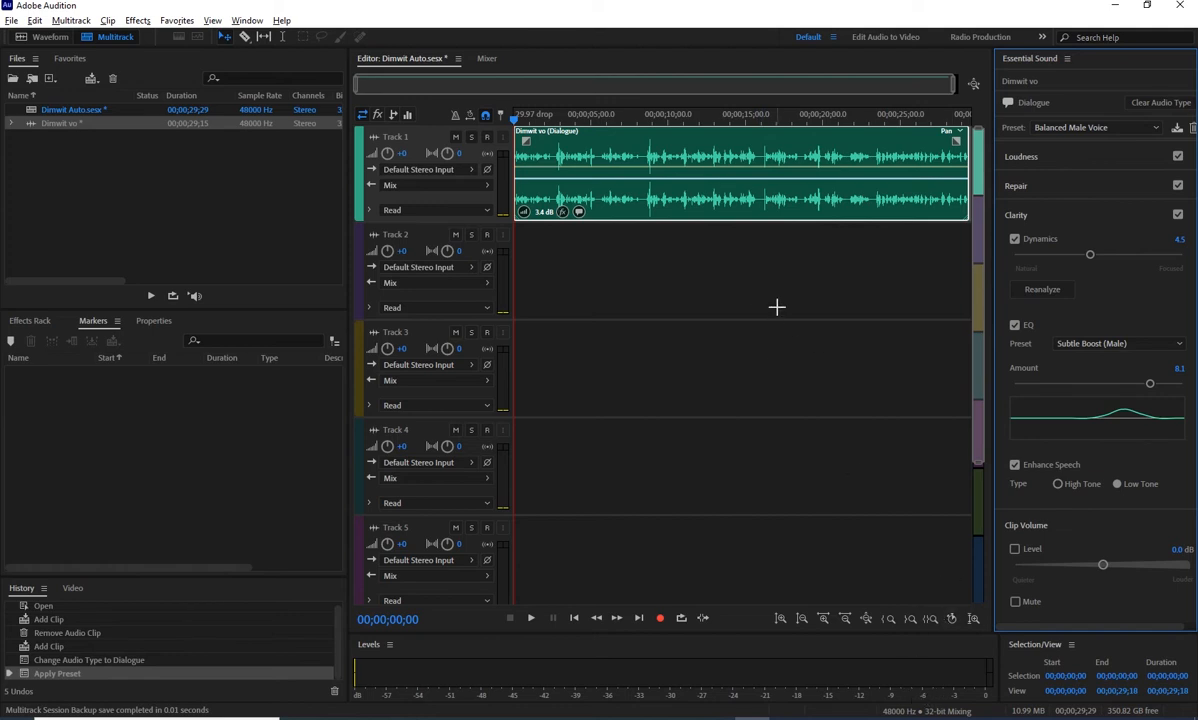
- Play the voice-over clip and raise its clip volume level to about 0.9 dB, then audition it again
key(space)
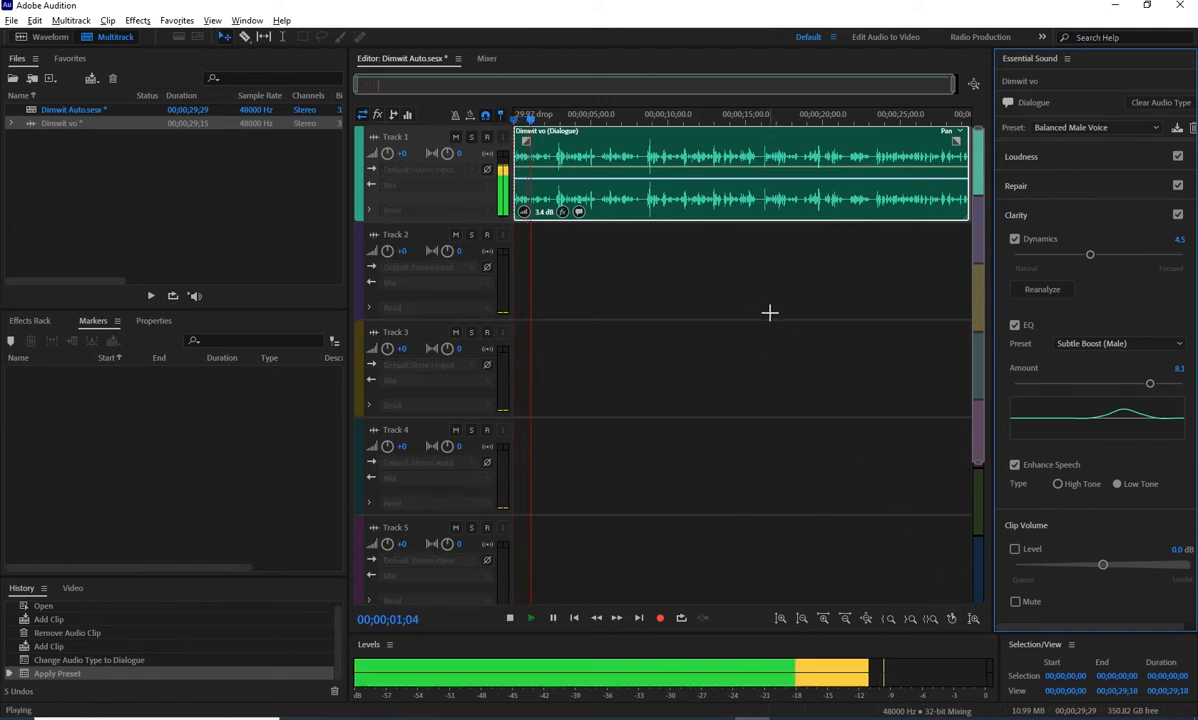
click(1104, 567)
drag(1104, 567, 1120, 569)
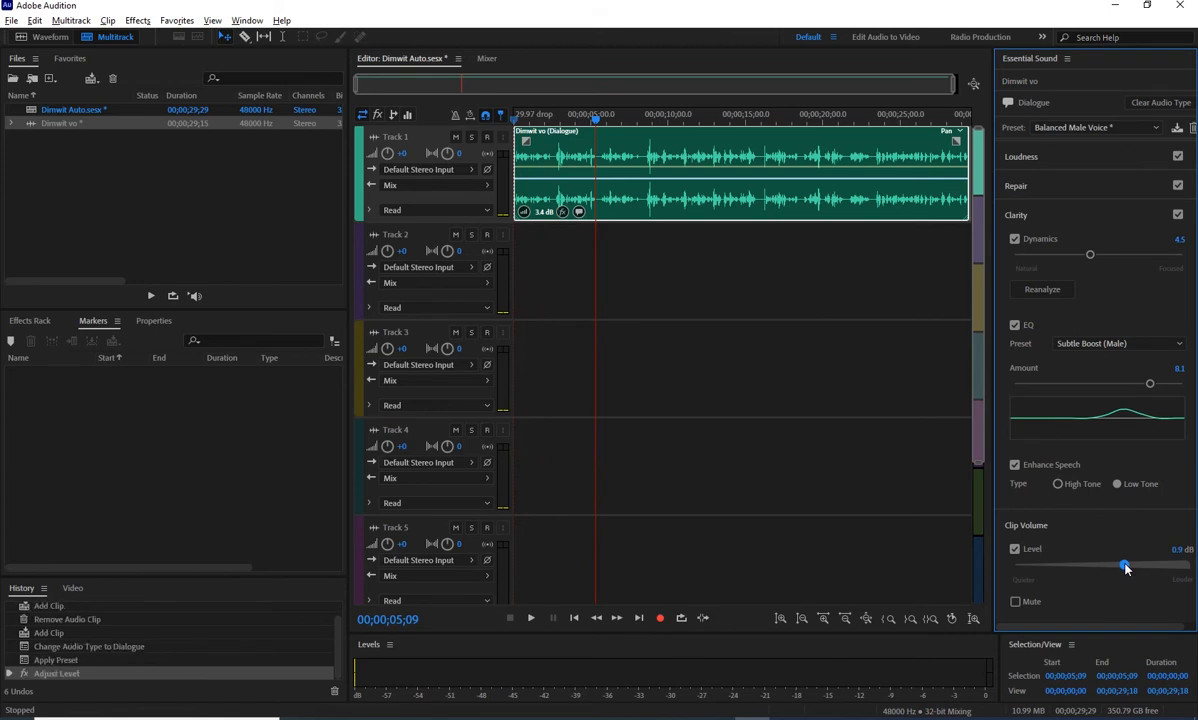
key(space)
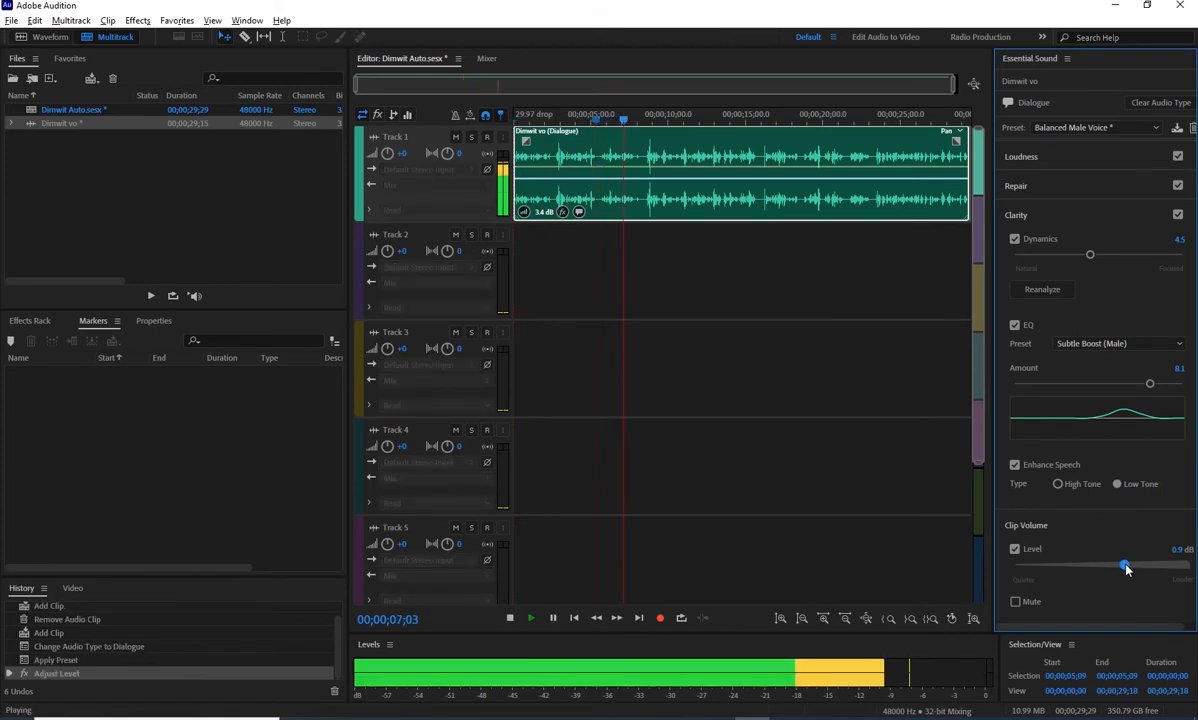
key(space)
- Set the voice-over's clip volume level to 2 dB, play it back, and return the playhead to the session start
click(1178, 550)
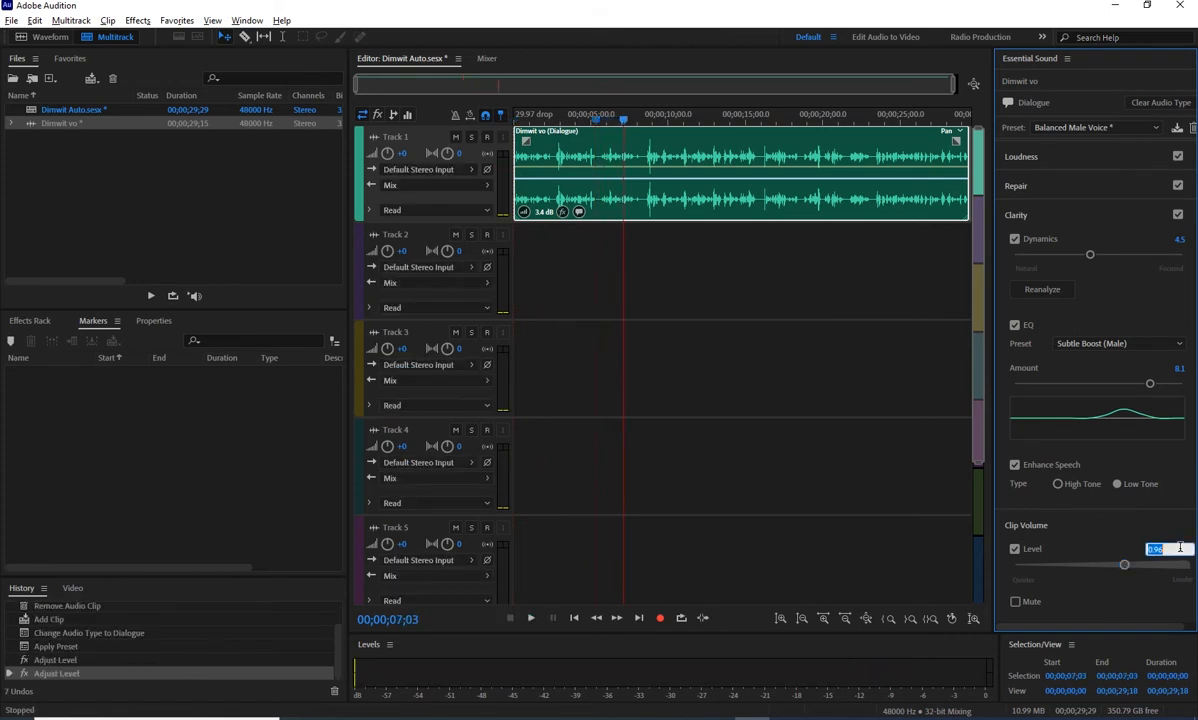
text(2)
key(Return)
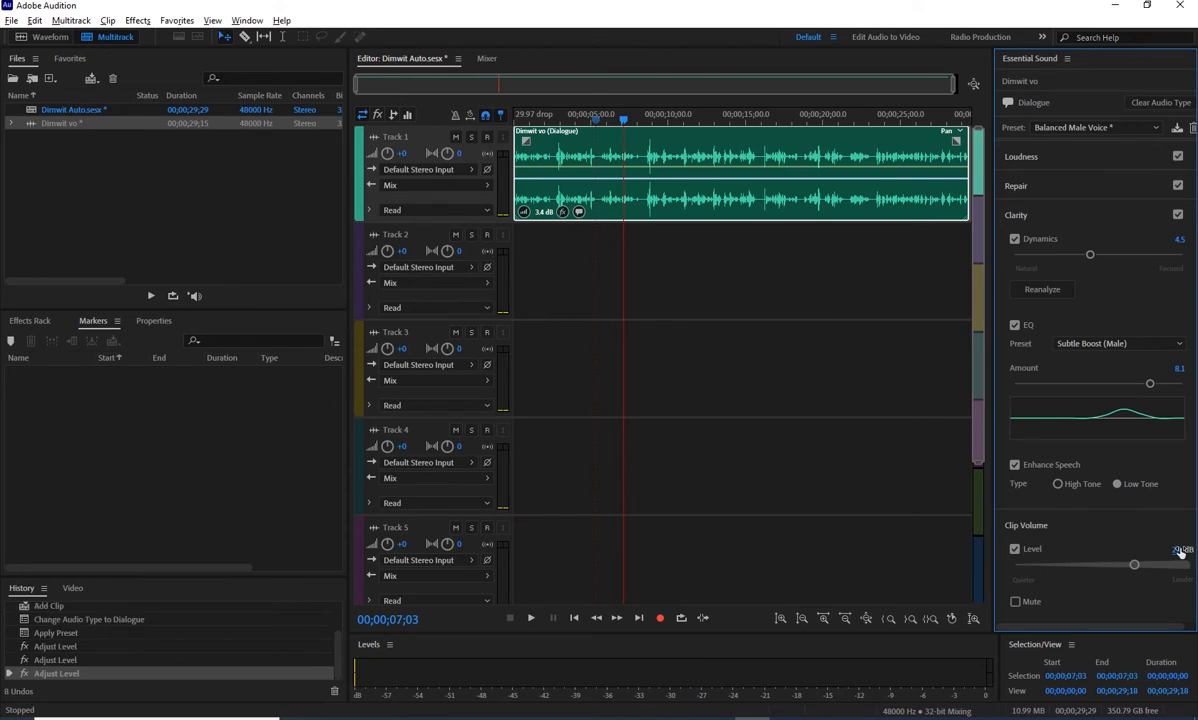
key(space)
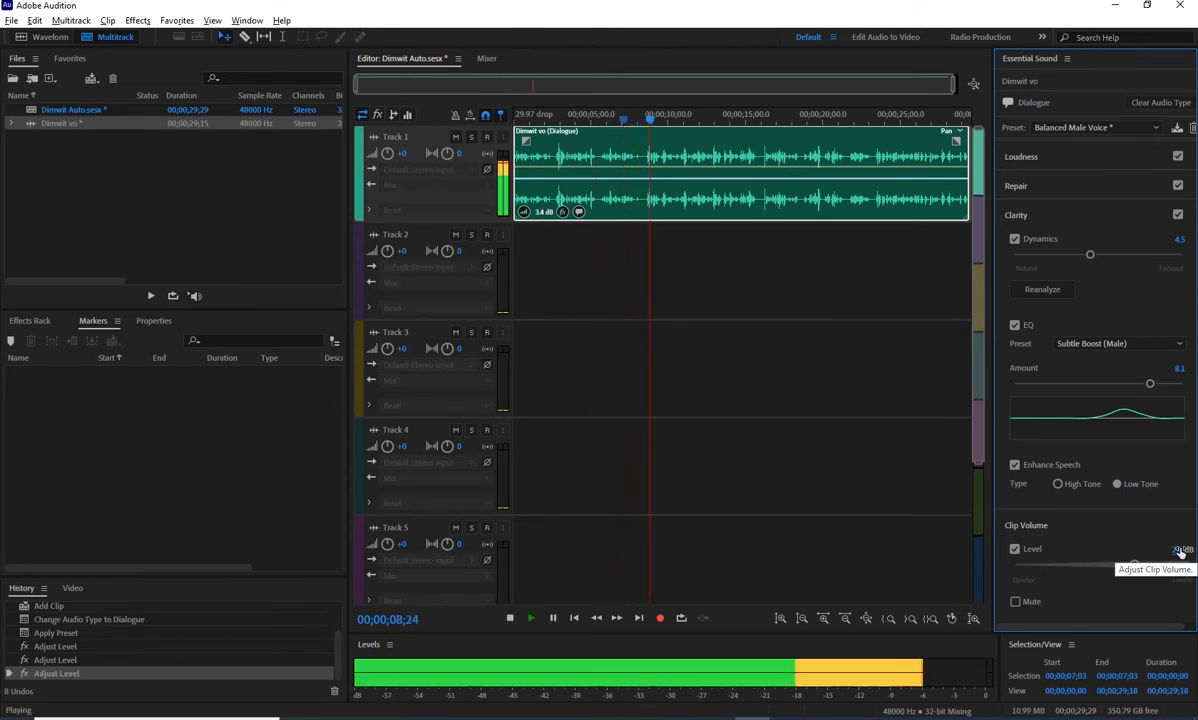
key(space)
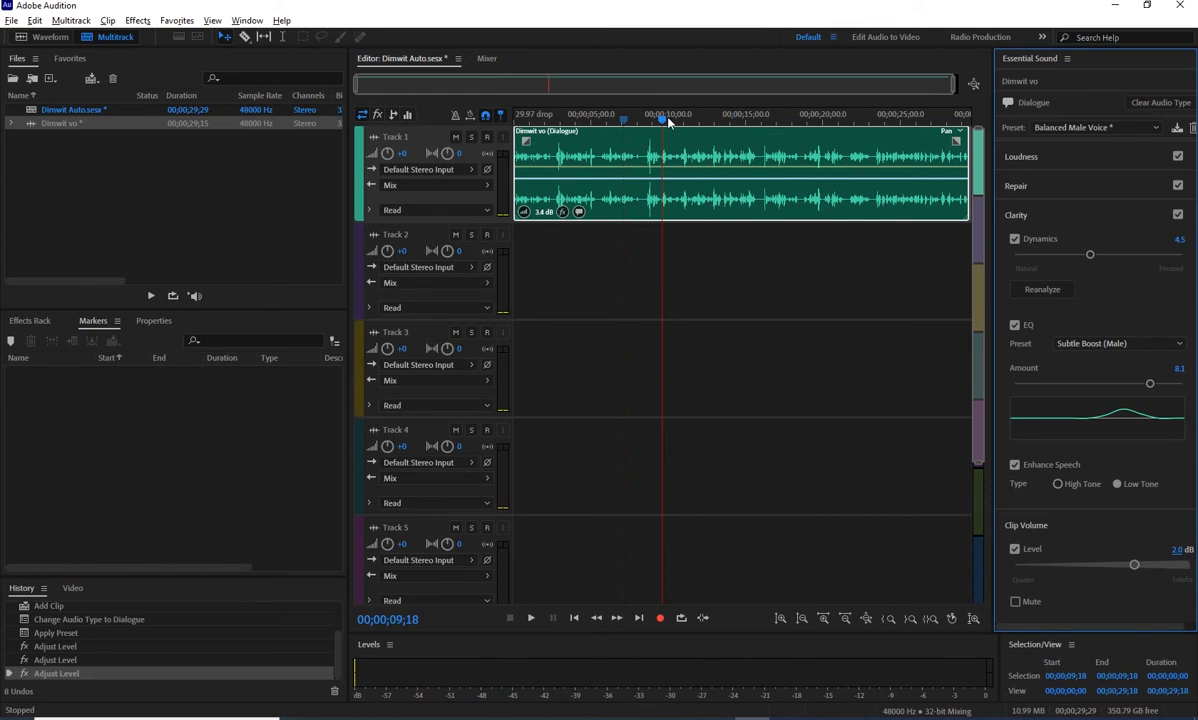
drag(670, 122, 489, 118)
- Switch to File Explorer, open DIMWIT AUTO Script.rtf from the DimWit Auto folder in Word, and minimize the folder window
key(alt+Tab)
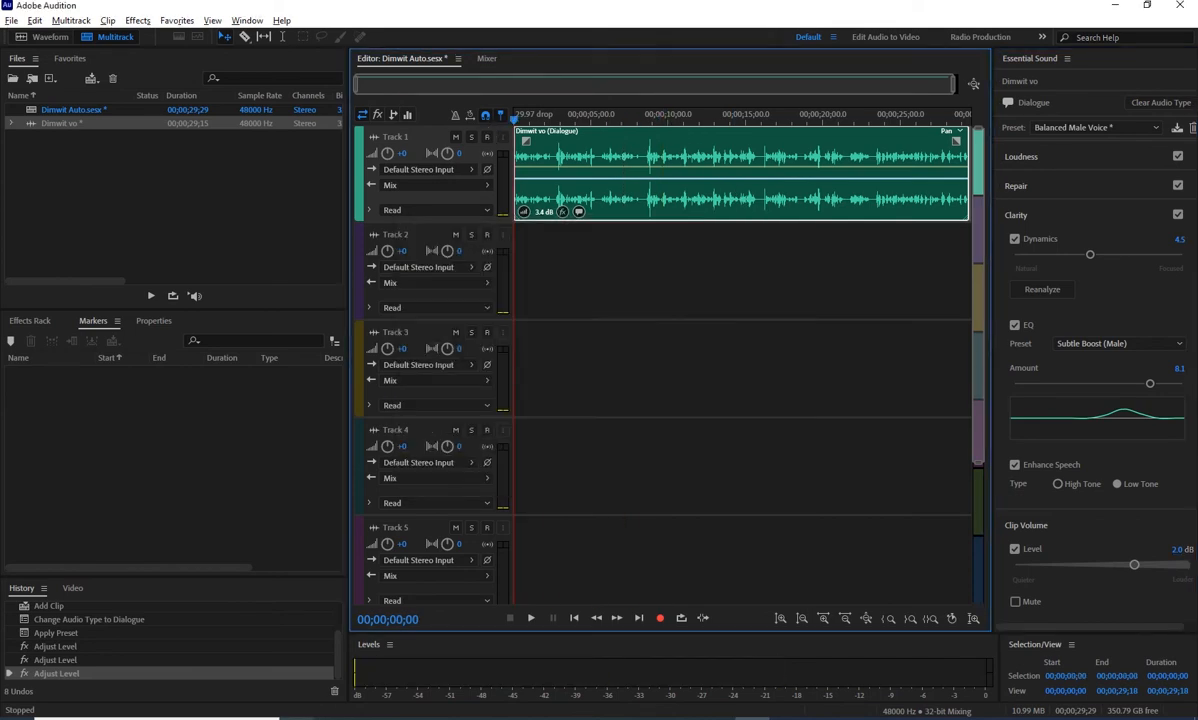
key(alt+Tab)
double_click(265, 172)
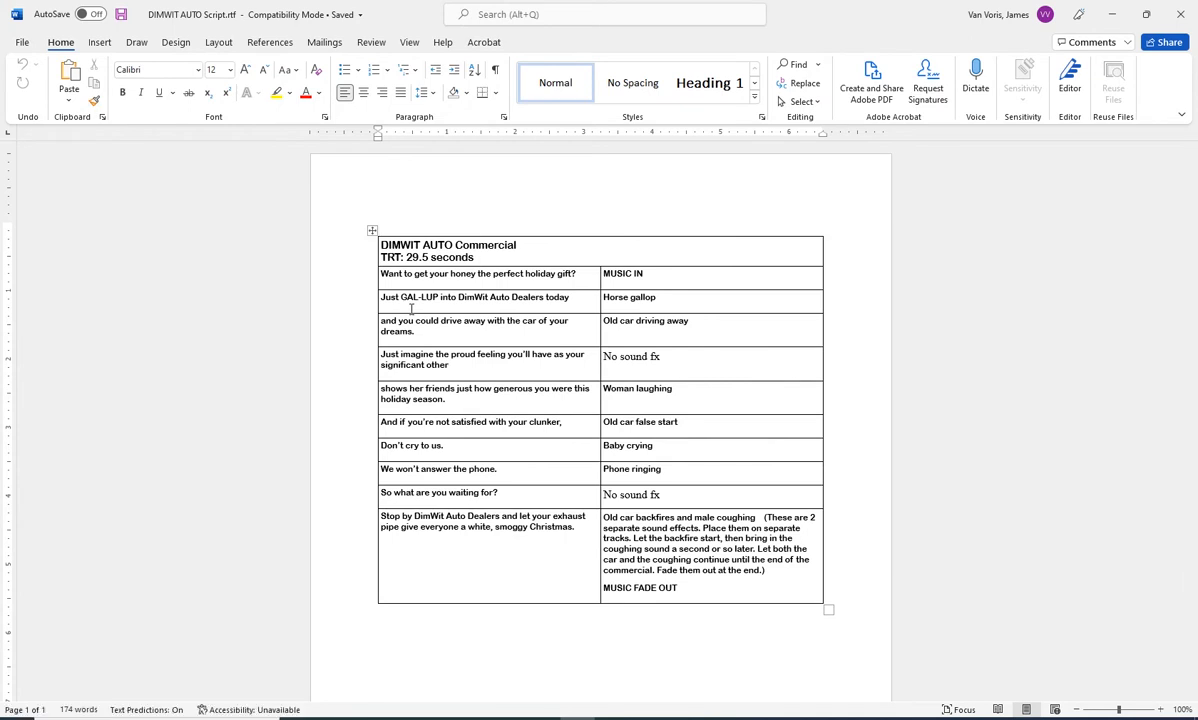
key(alt+Tab)
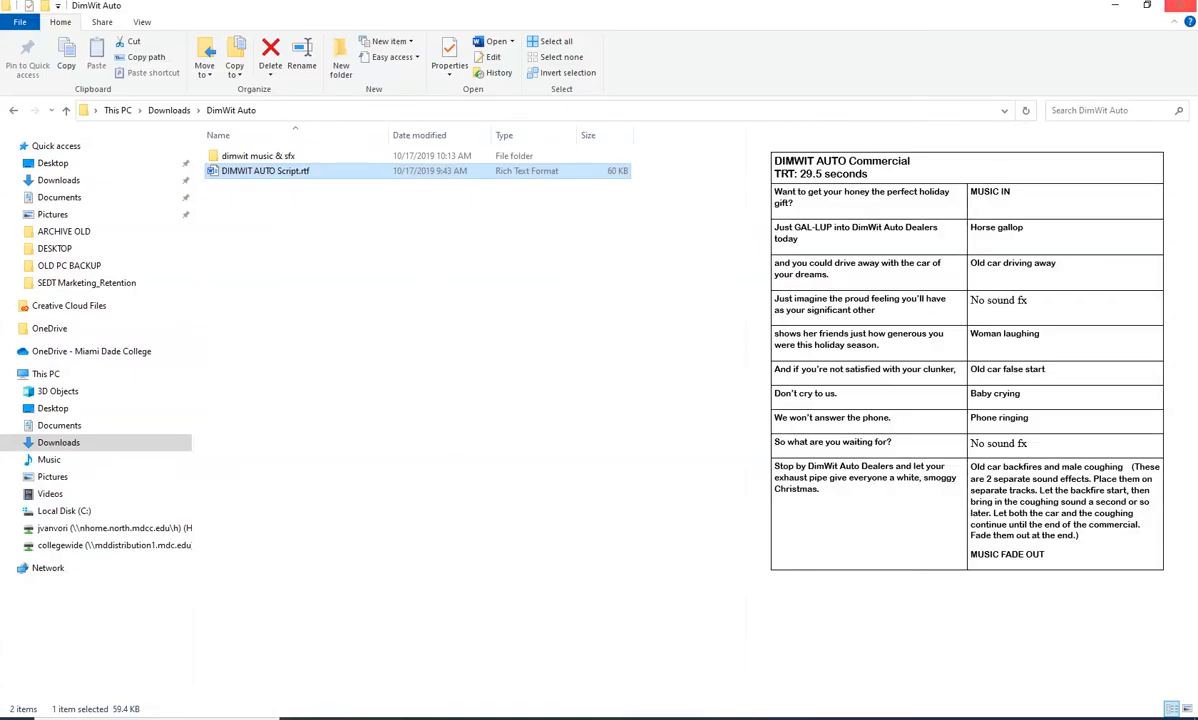
click(1114, 6)
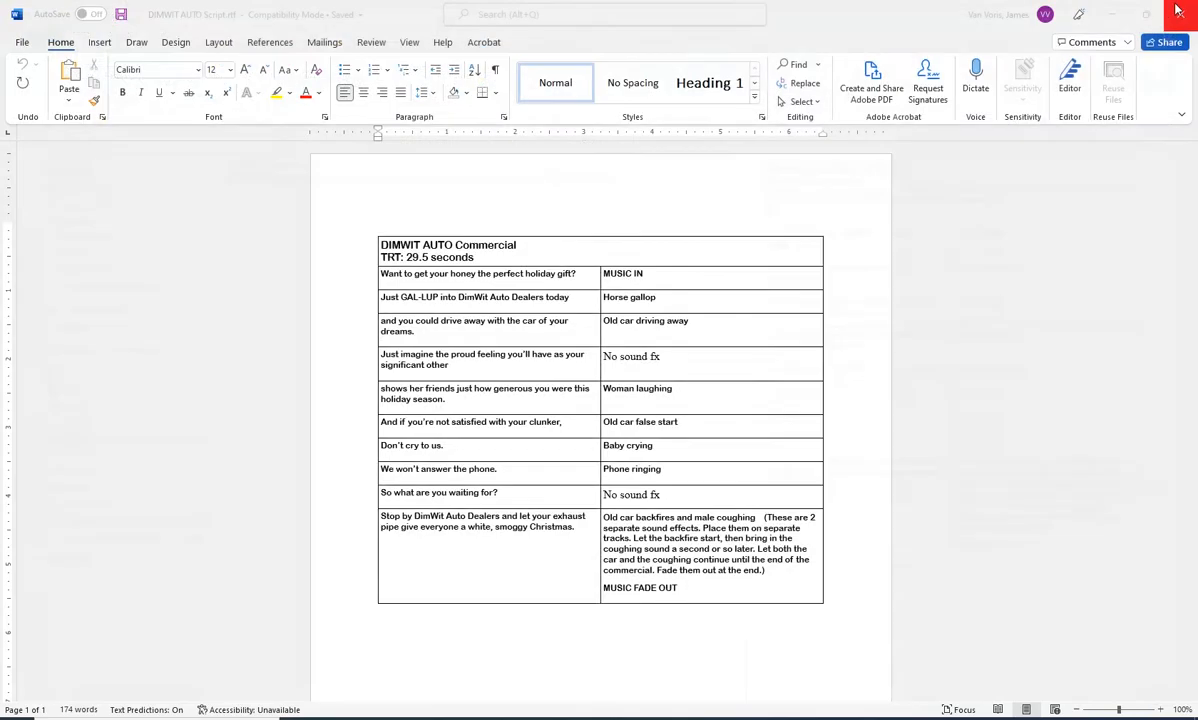
- Switch to the commercial script in Word and examine its first sound-effect cues
key(alt+Tab)
key(alt+Tab)
key(alt+Tab)
key(alt+Tab)
key(alt+Tab)
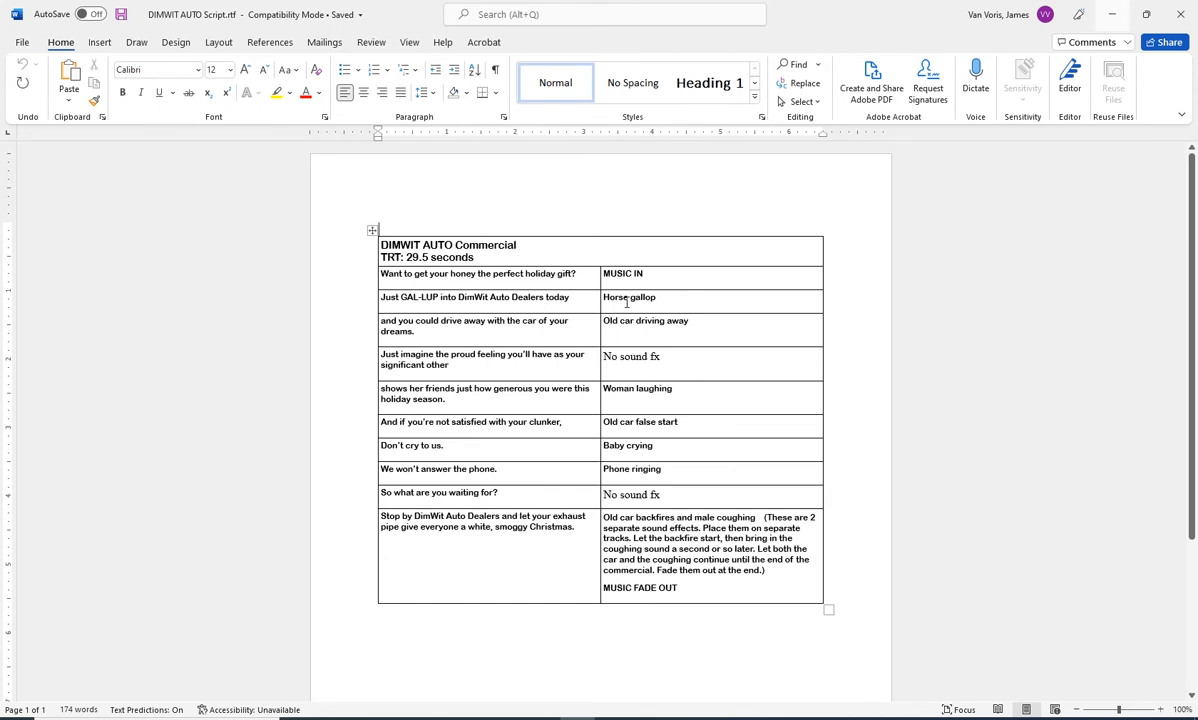
- Return to Adobe Audition and import Horse gallop.mp3 from the dimwit music & sfx folder
key(alt+Tab)
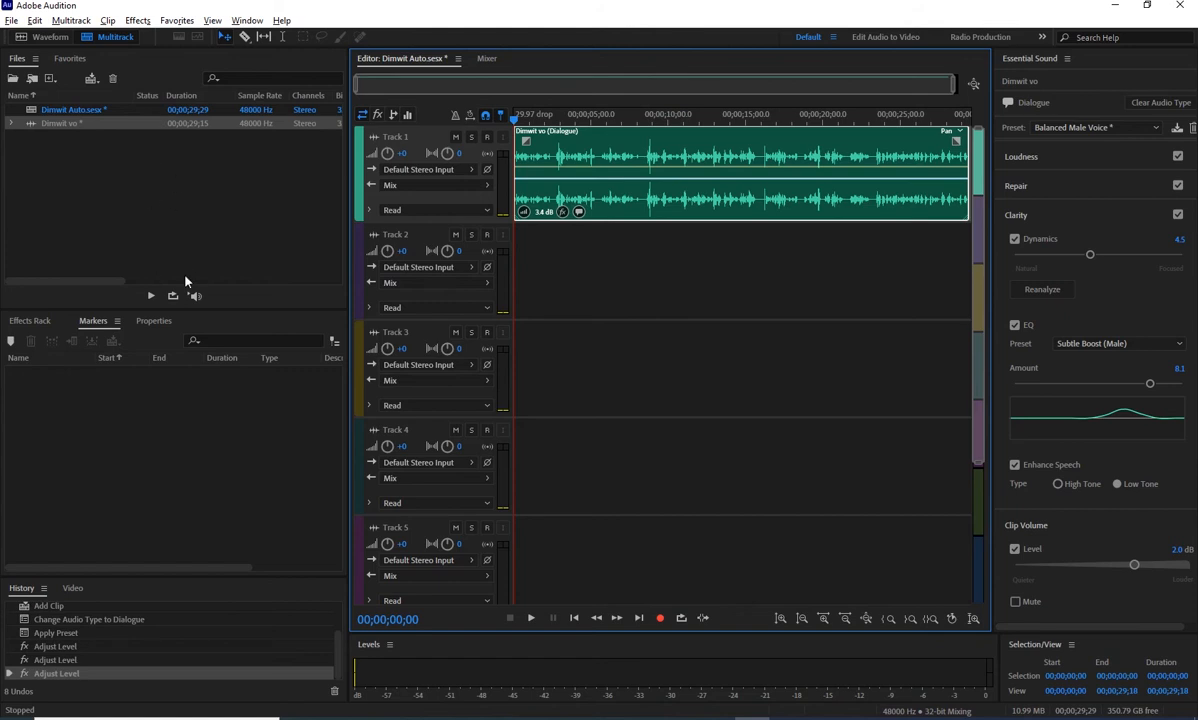
right_click(61, 167)
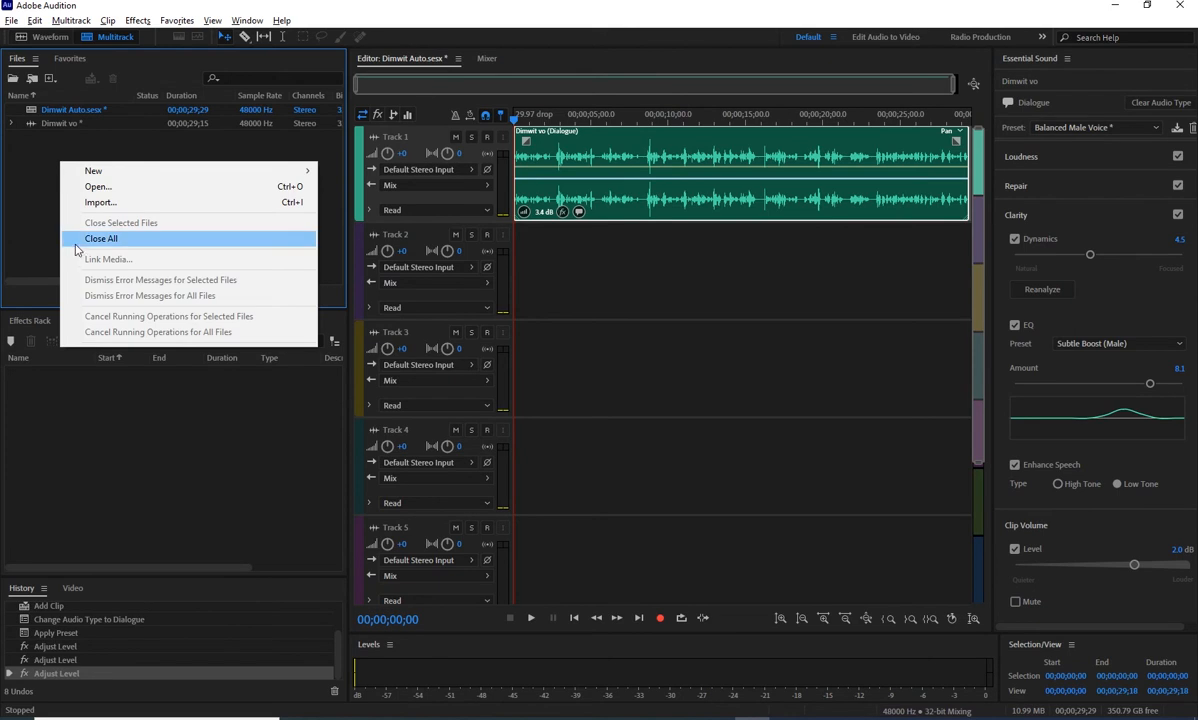
click(96, 202)
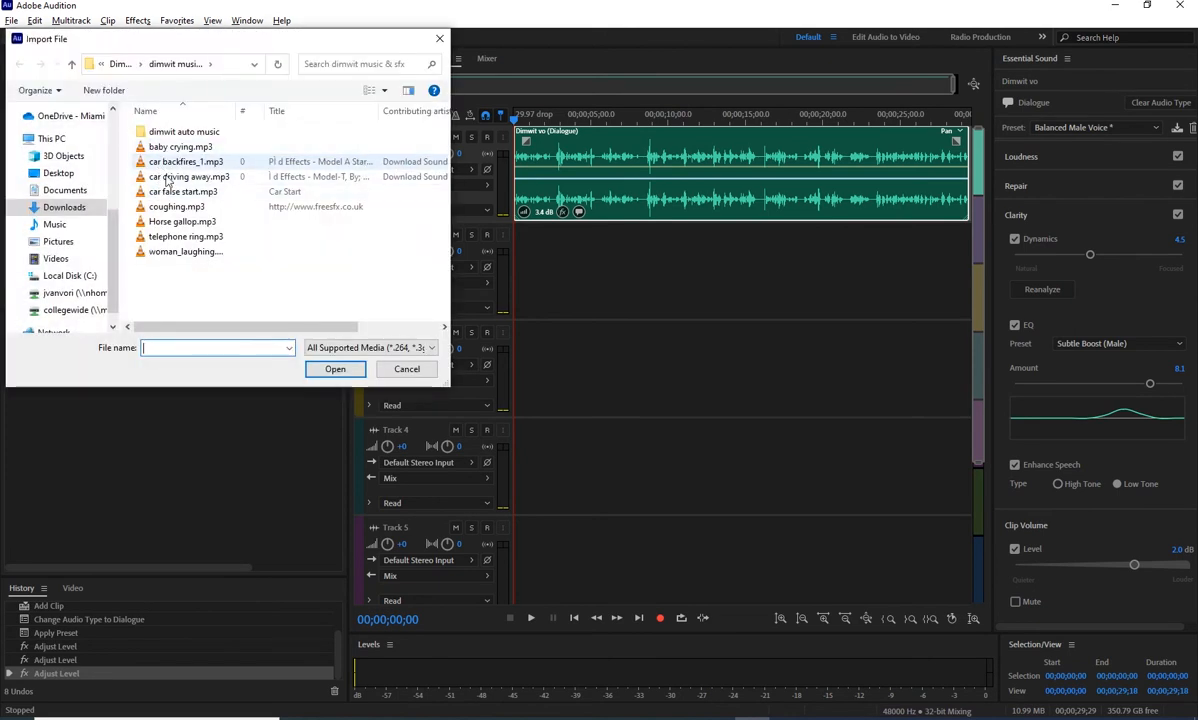
click(168, 224)
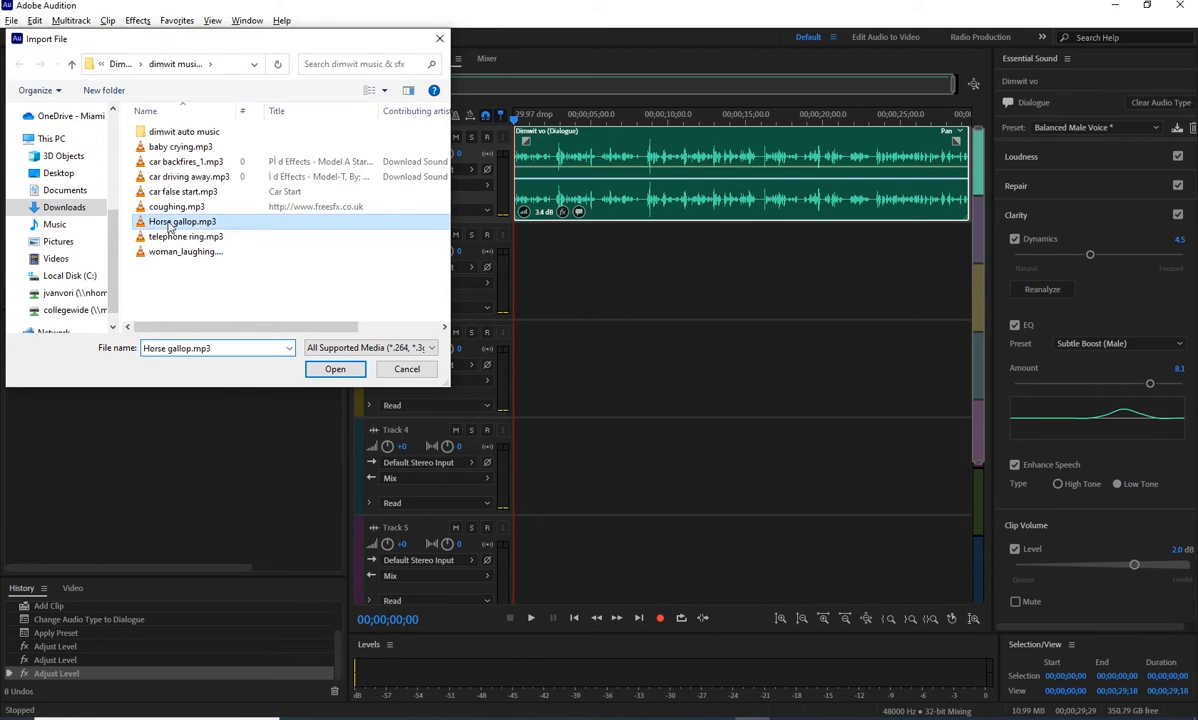
click(350, 369)
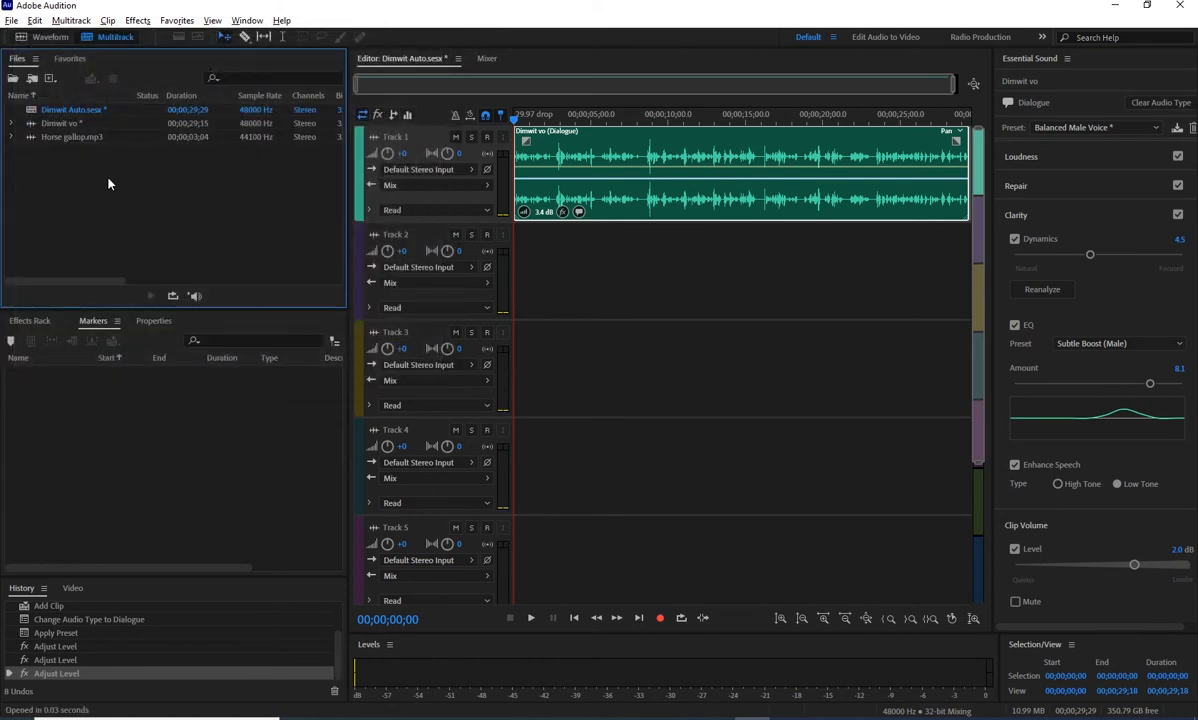
- Place the Horse gallop clip on Track 2 at about 9 seconds, accepting the sample rate conversion and suppressing future alerts
drag(35, 139, 654, 272)
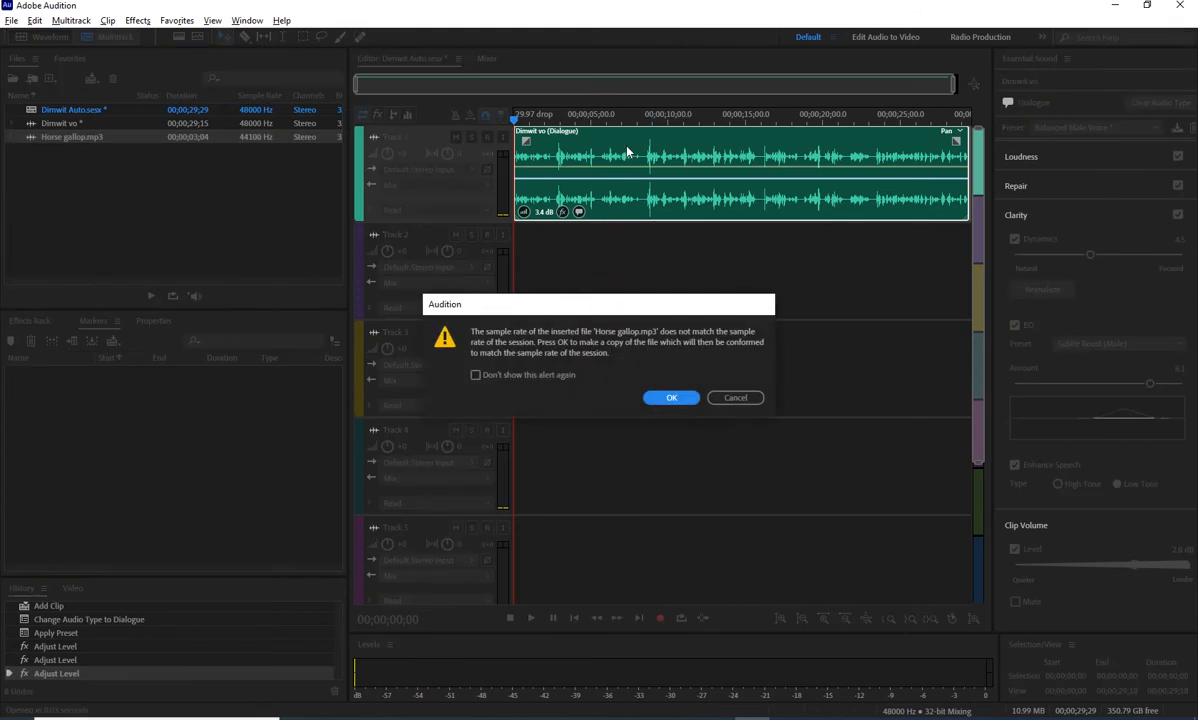
click(477, 375)
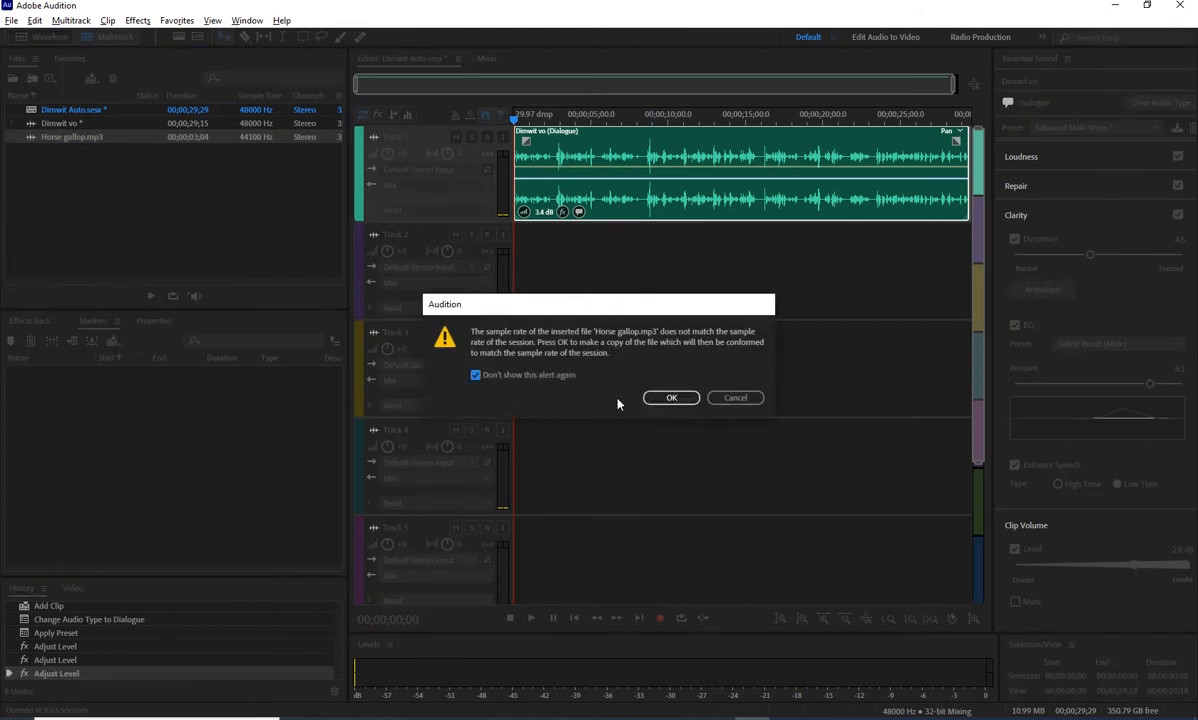
click(671, 397)
- Check the horse gallop cue in the Word script, then return to Audition and move the Horse gallop clip on Track 2 to 00;00;02;25
key(alt+Tab)
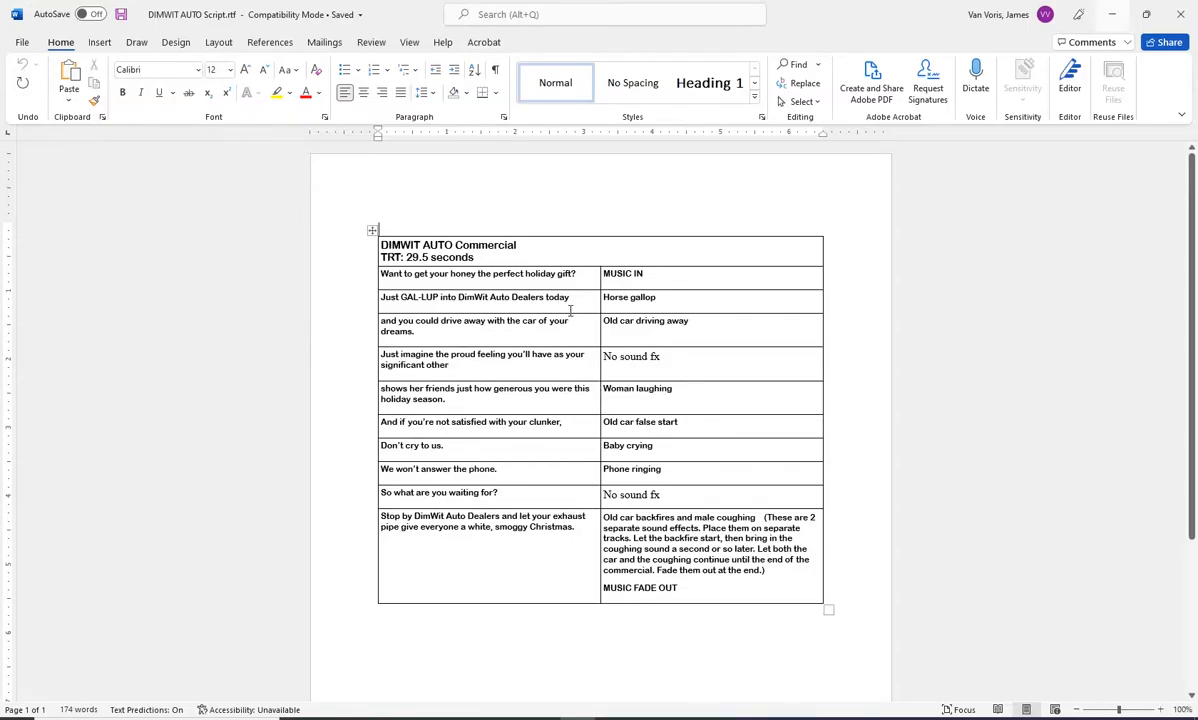
key(alt+Tab)
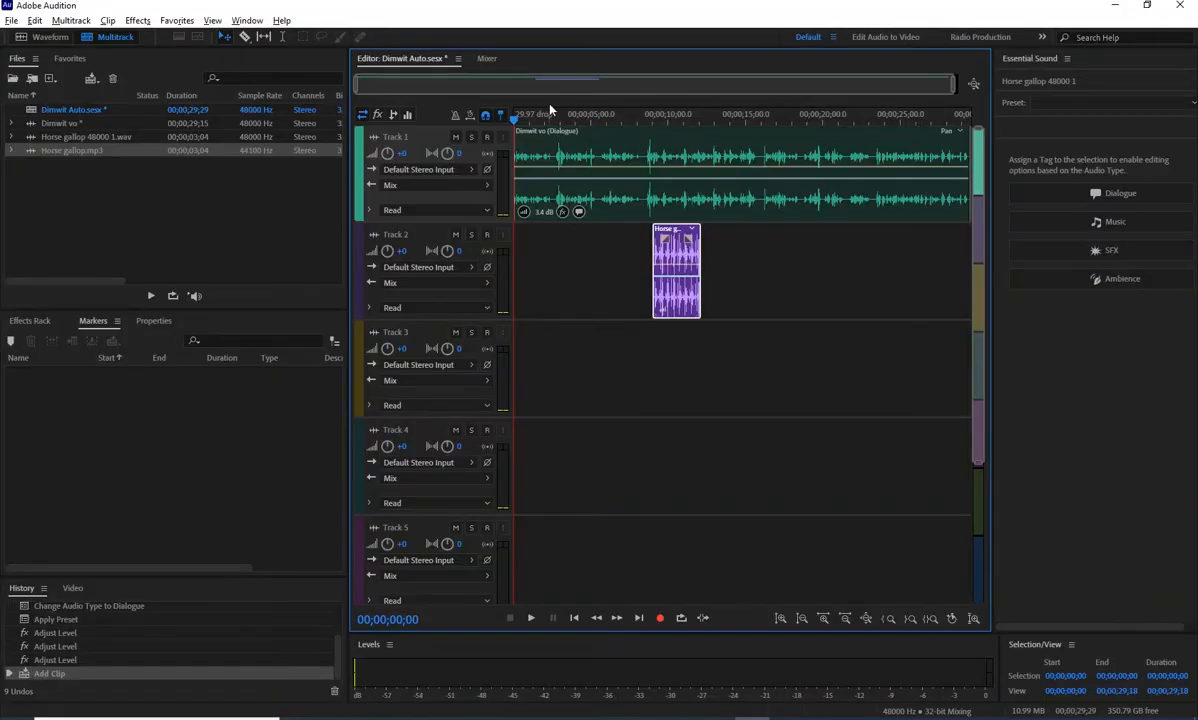
key(space)
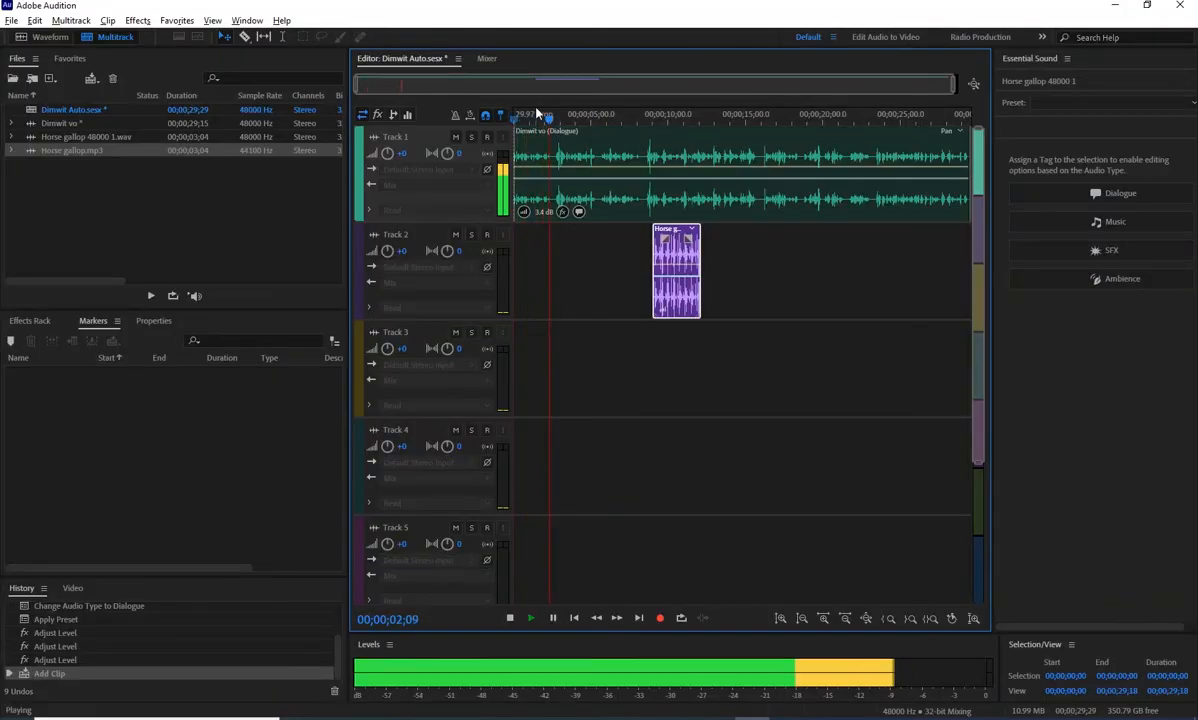
key(space)
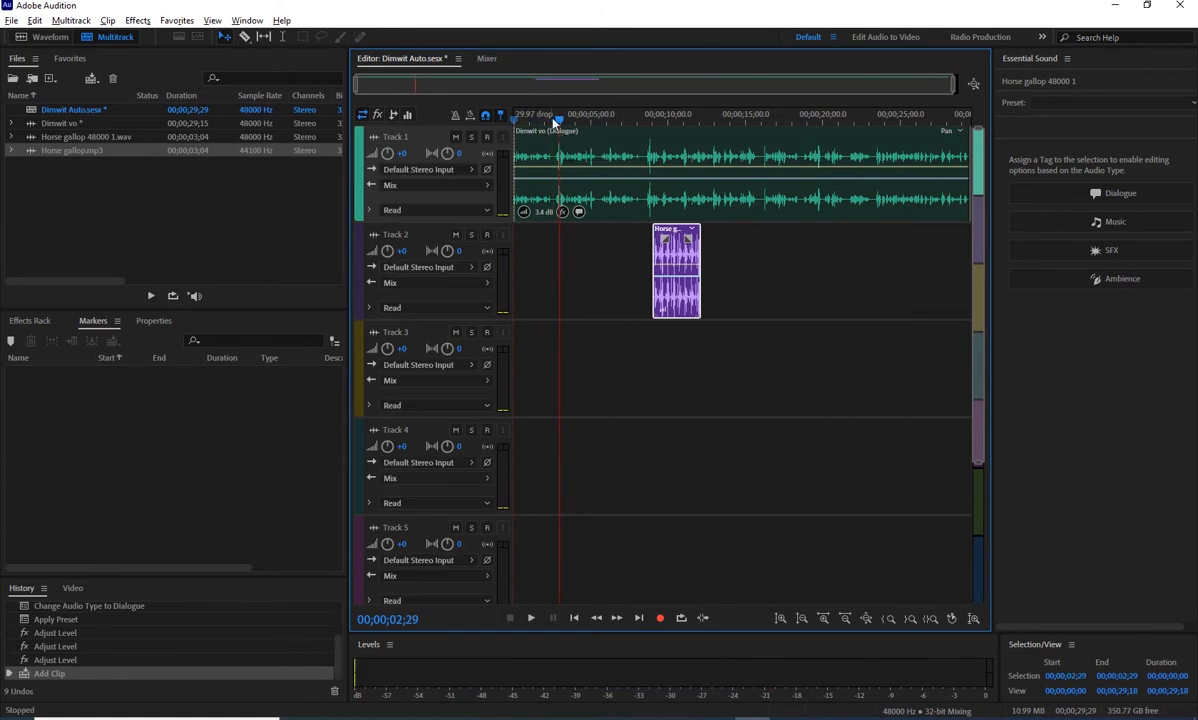
drag(553, 120, 558, 121)
drag(682, 262, 587, 262)
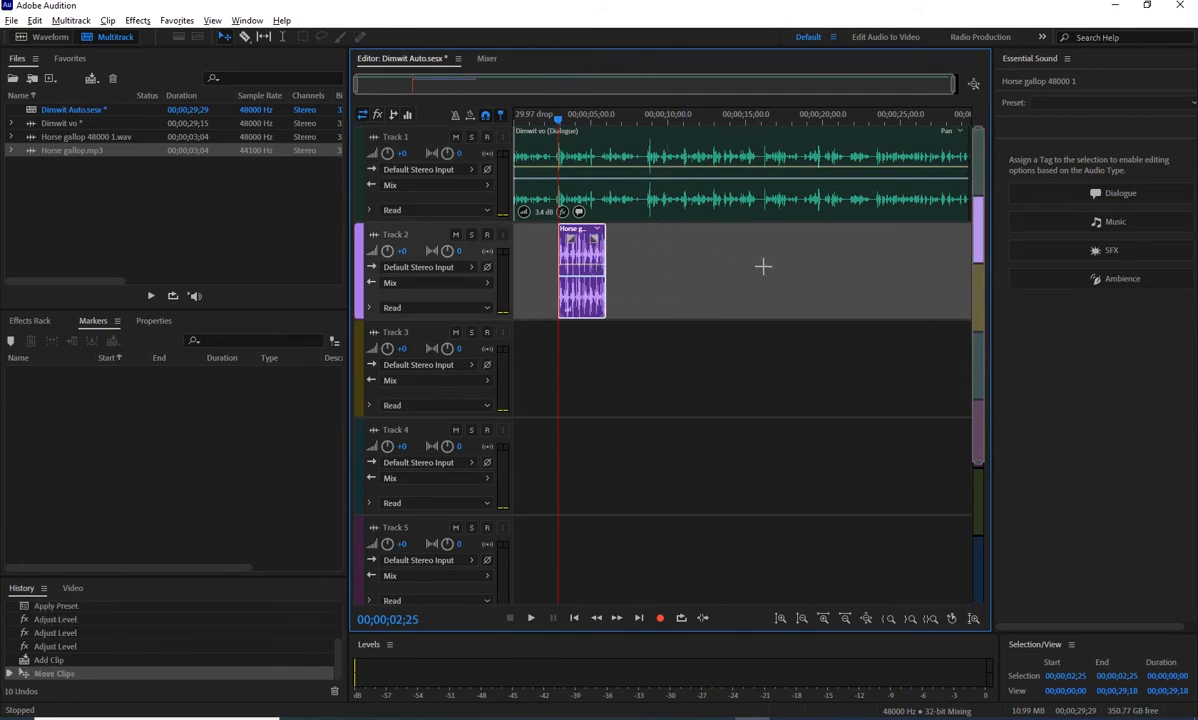
- Trim the end of the Horse gallop clip to about 5.6 seconds and add short fades at both ends, checking it by playback
key(space)
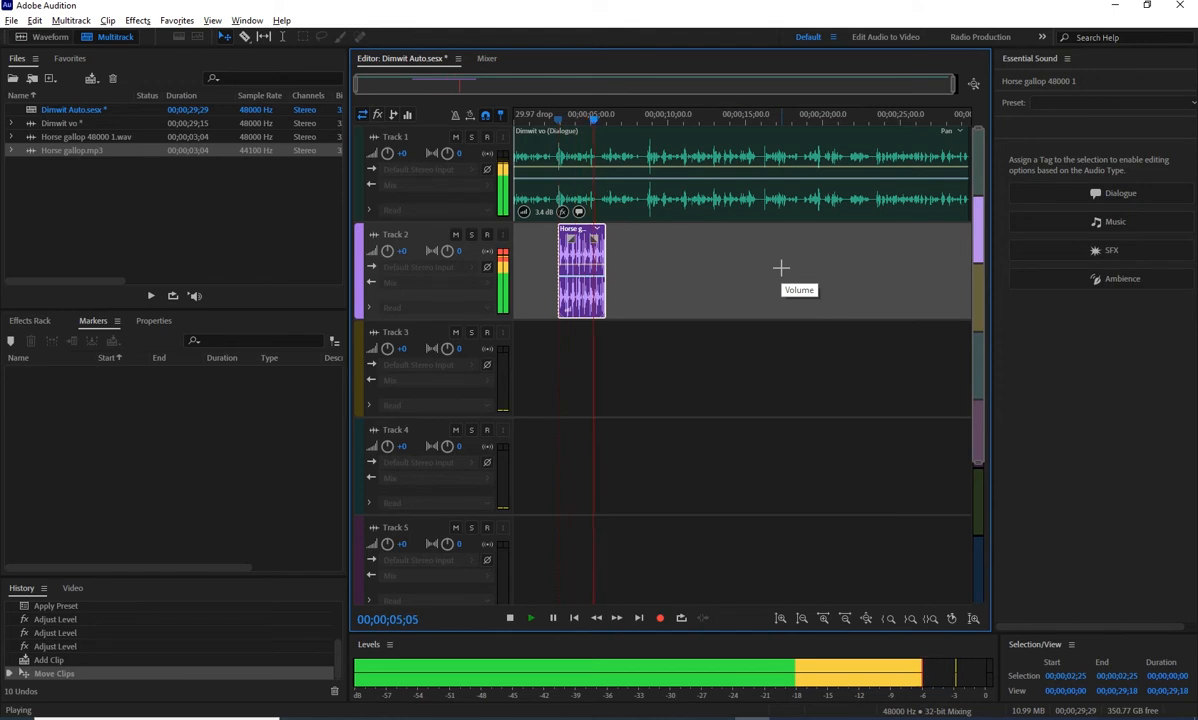
key(space)
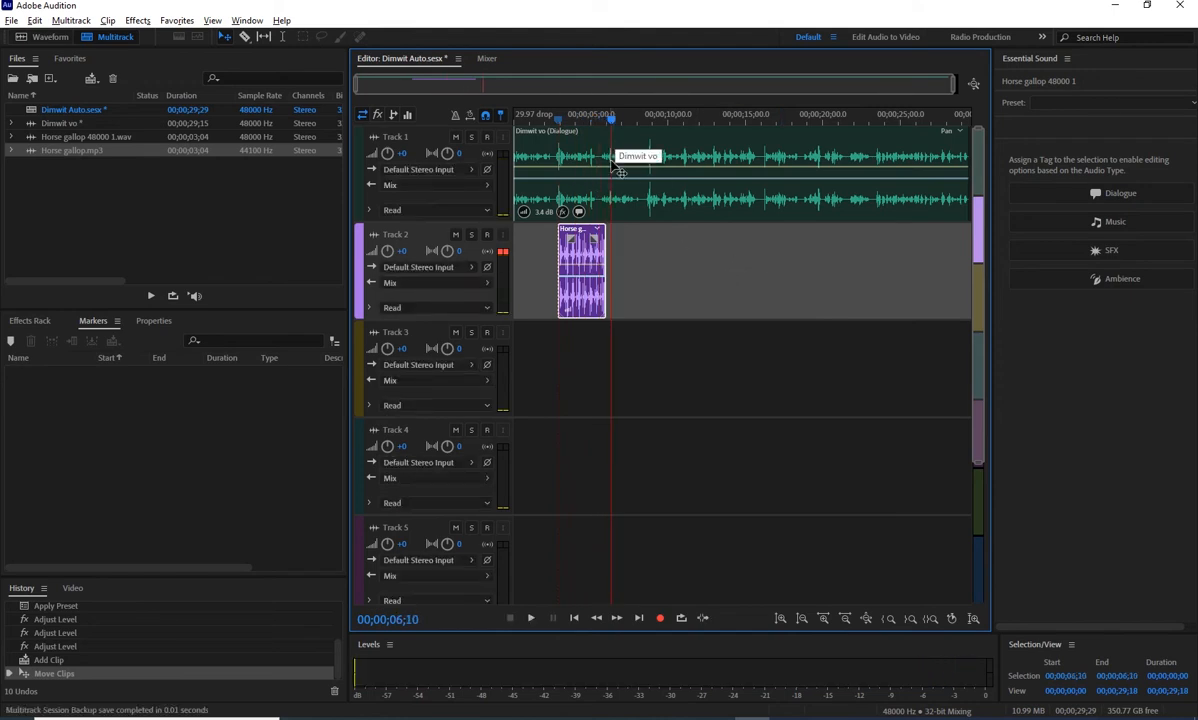
scroll(700, 250, up, 2)
scroll(756, 257, up, 1)
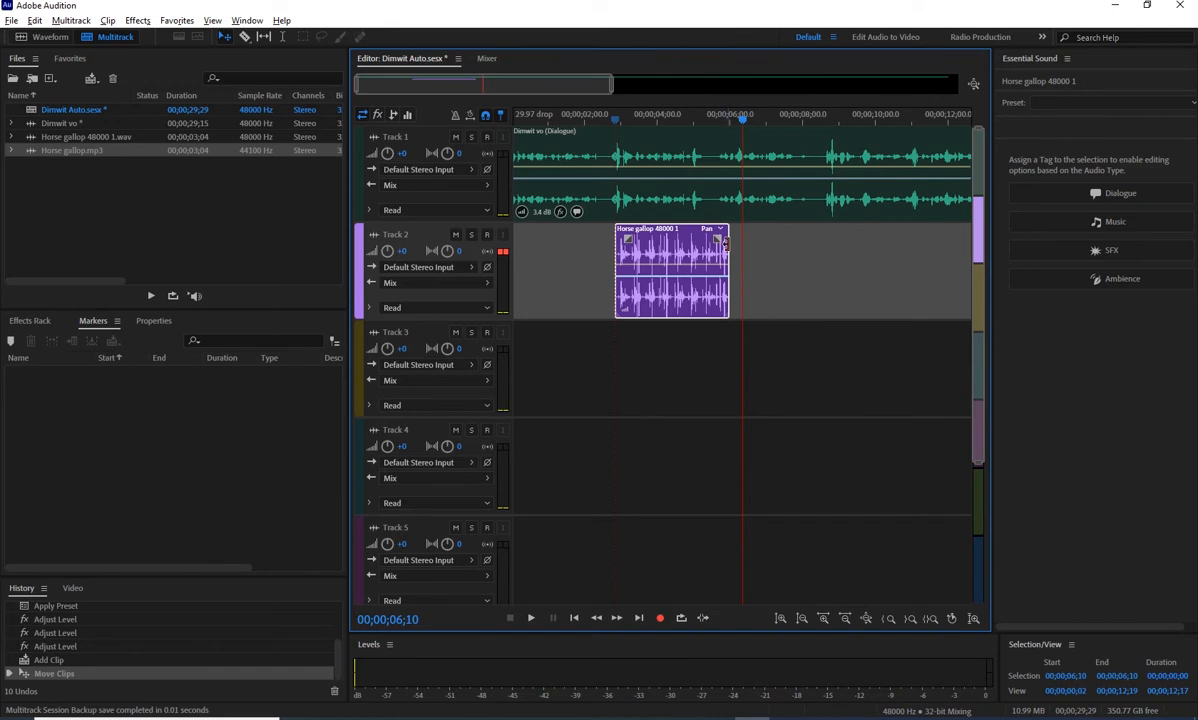
drag(724, 242, 634, 240)
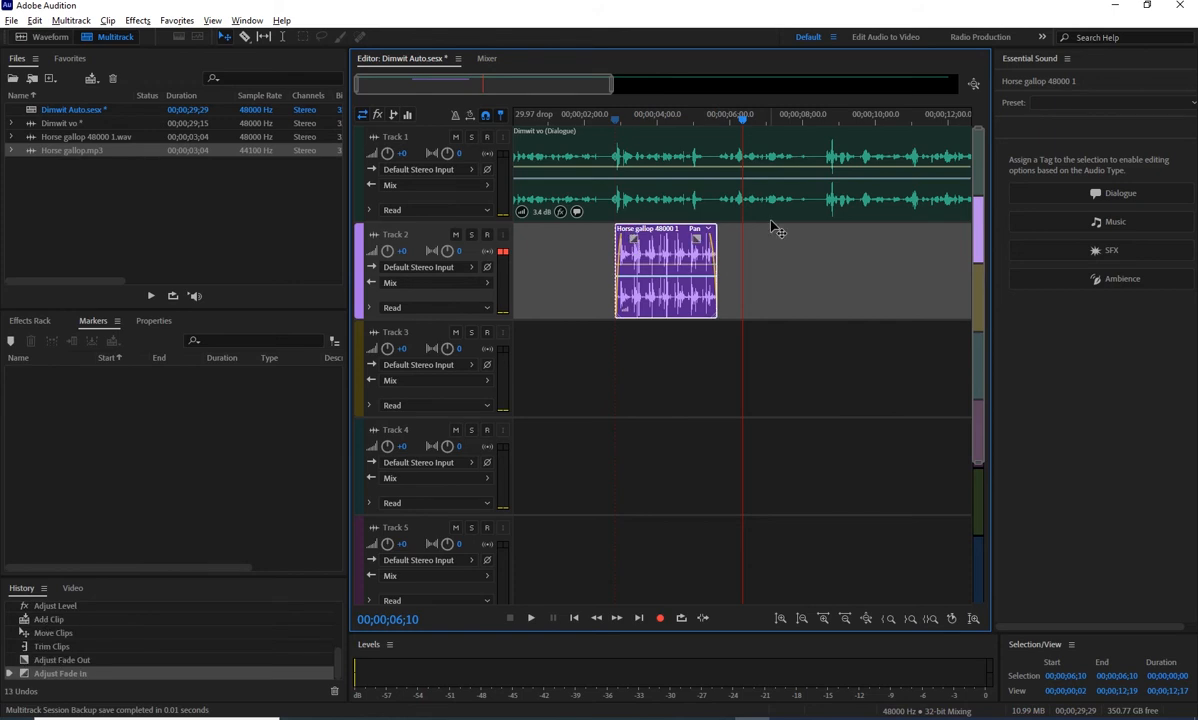
click(559, 121)
key(space)
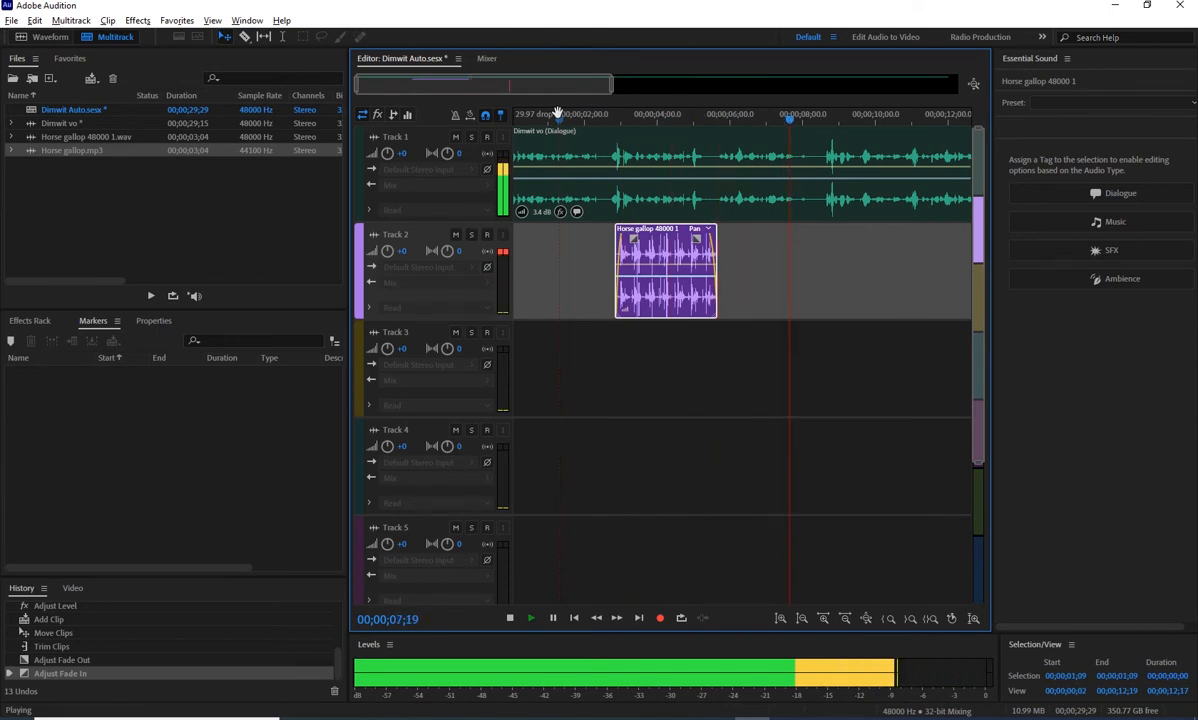
key(space)
- Check the next sound-effect cue in the Word script, then return to Audition and set the playhead at its start, 00;00;05;23
key(alt+Tab)
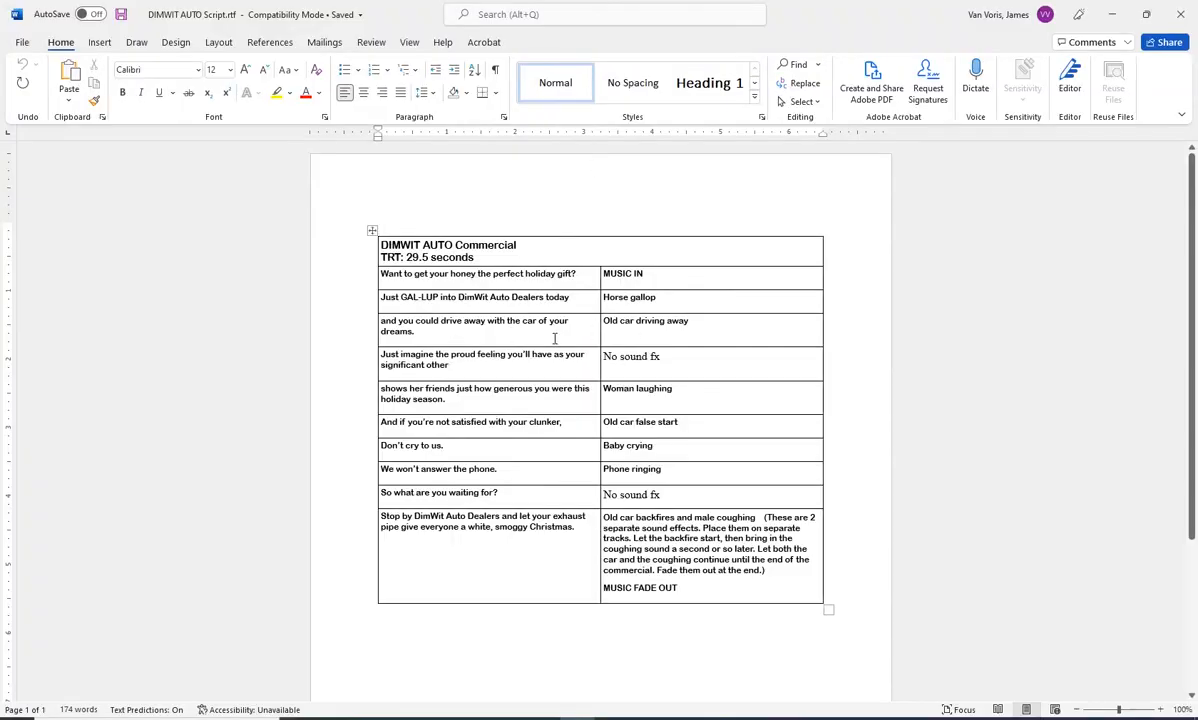
key(alt+Tab)
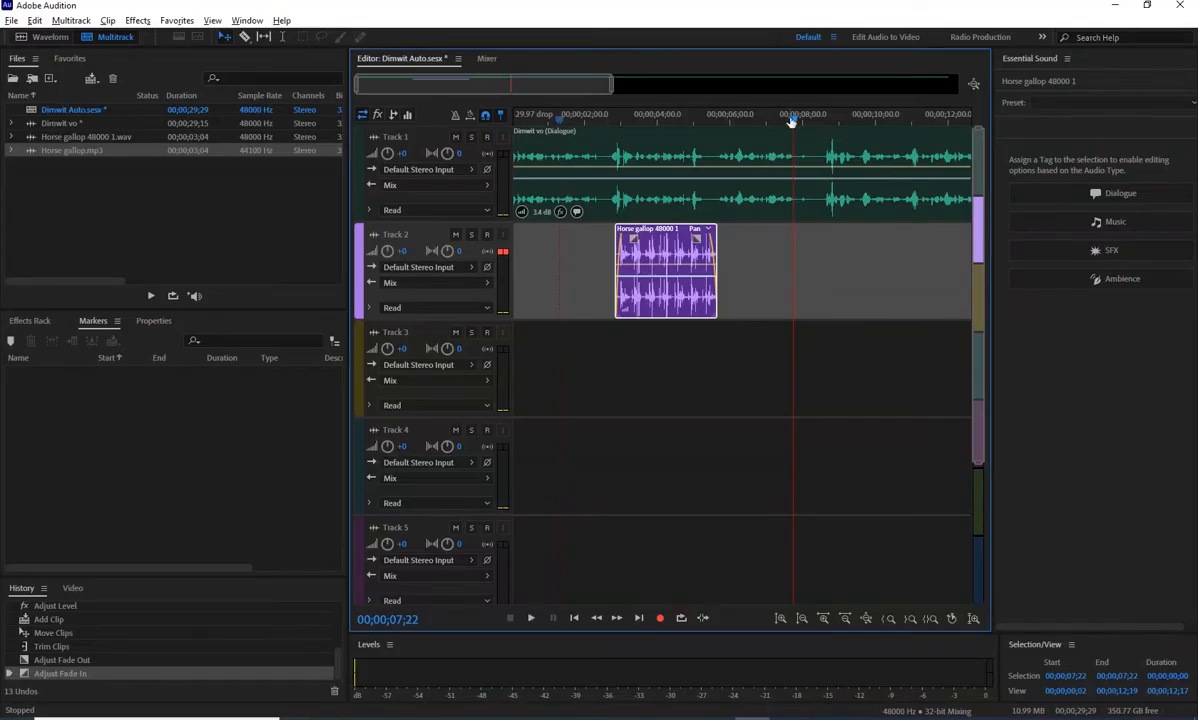
click(722, 117)
key(space)
key(space)
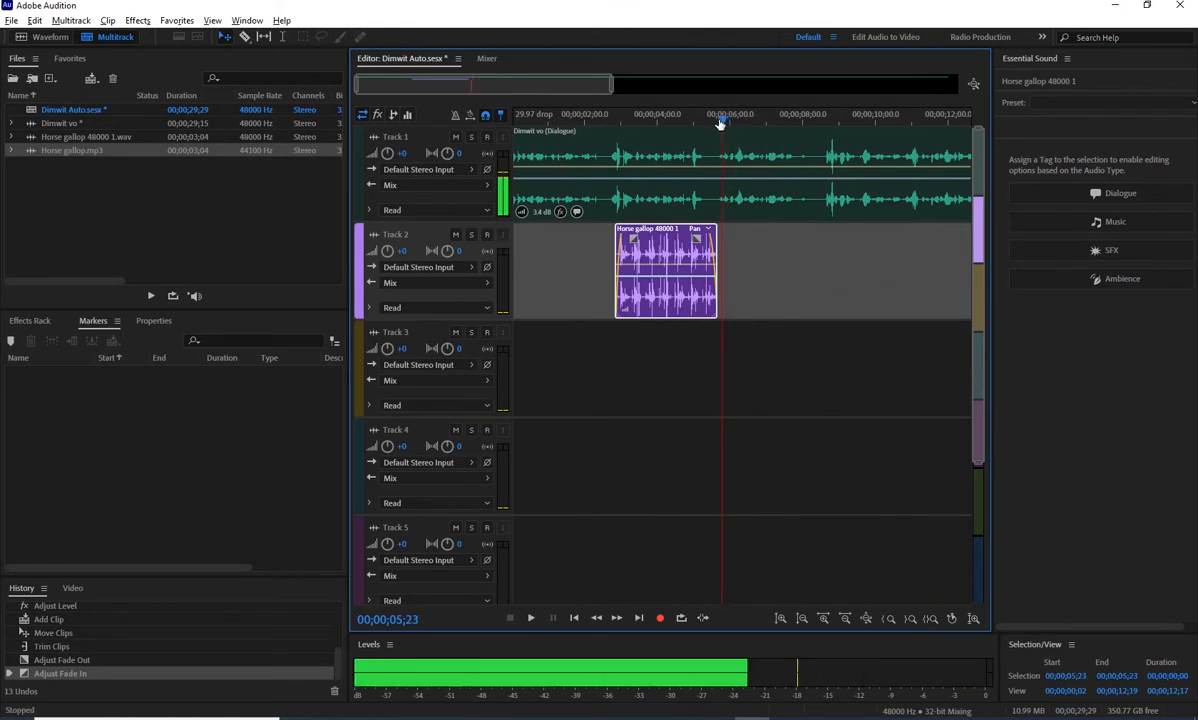
- Import car driving away.mp3 and place it on Track 3 at 00;00;05;23, checking it by playback
right_click(76, 183)
click(105, 235)
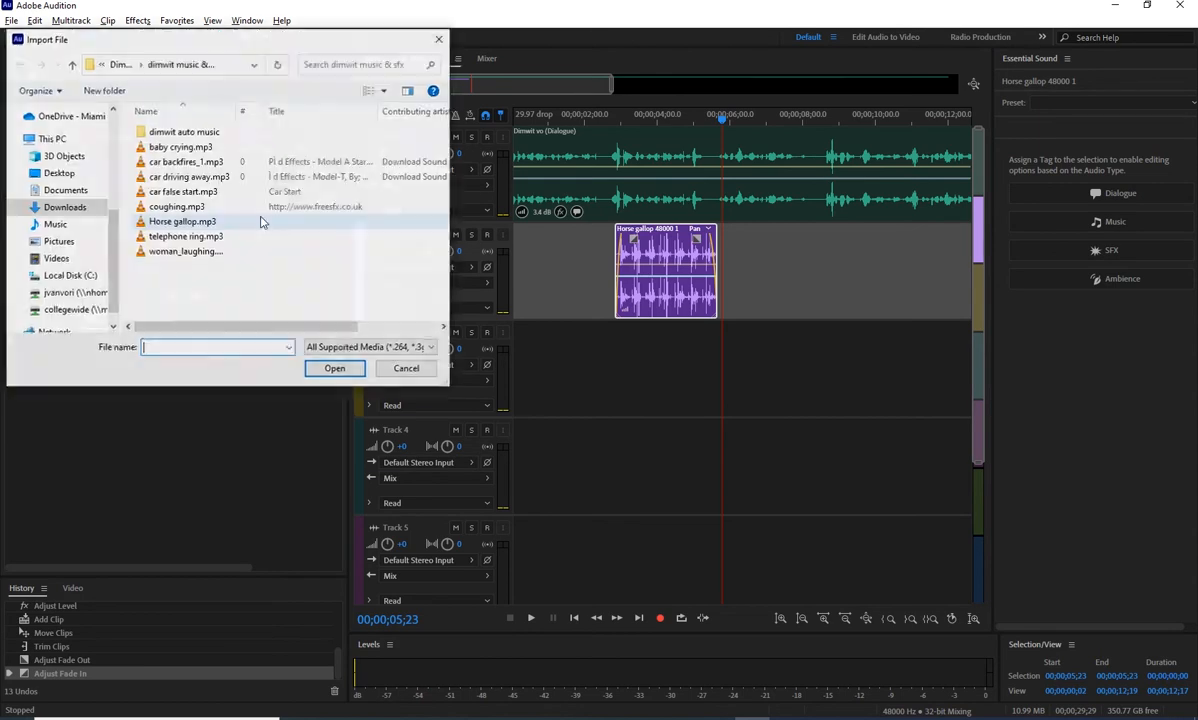
click(188, 176)
click(335, 366)
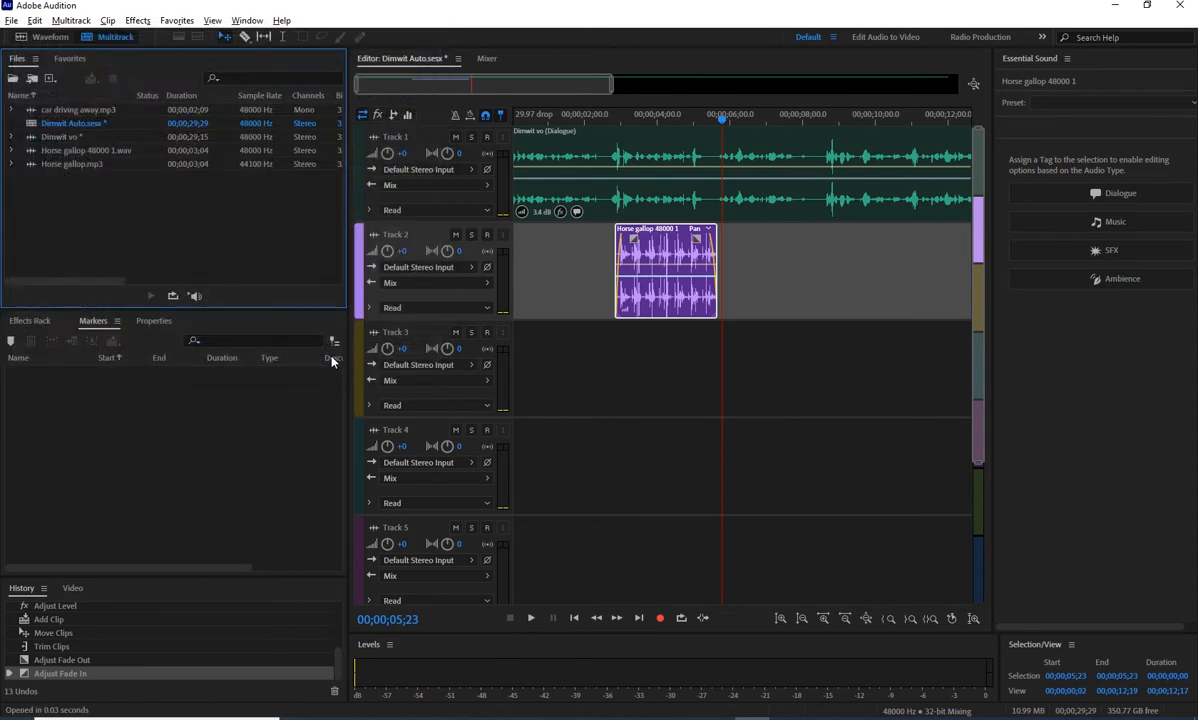
drag(77, 116, 726, 352)
key(space)
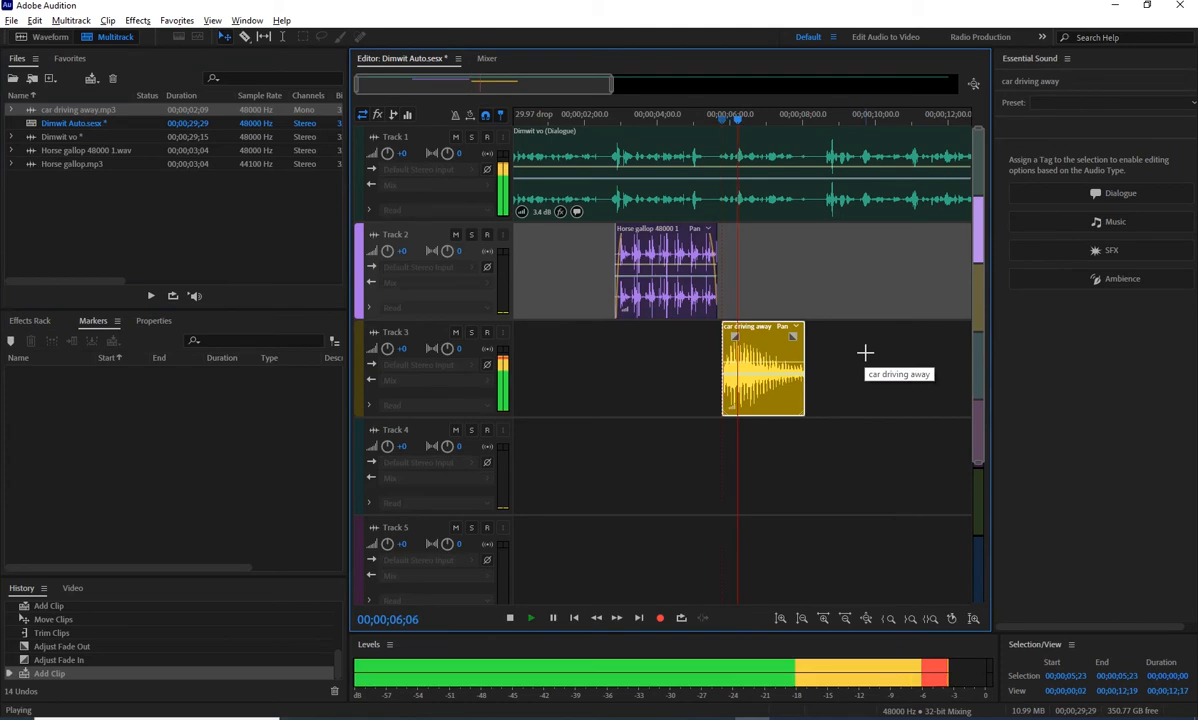
key(space)
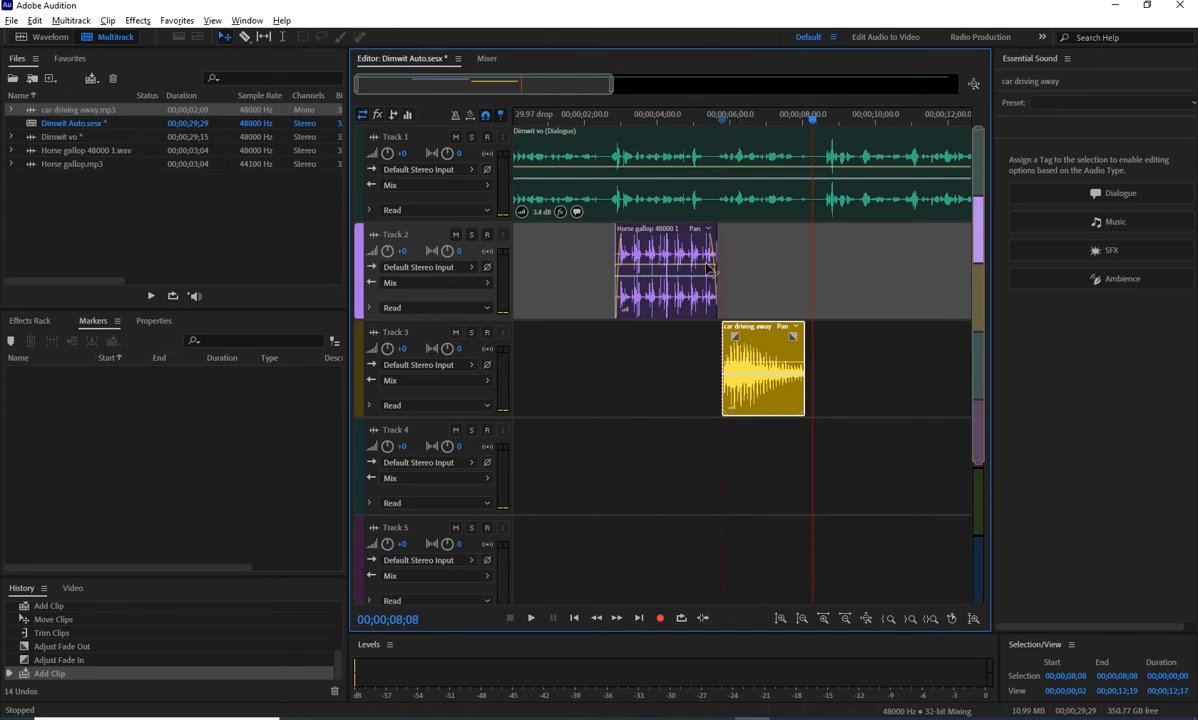
- Listen to the session from 00;00;02;21 with Track 3 temporarily muted, and return the playhead to 00;00;05;23
click(455, 336)
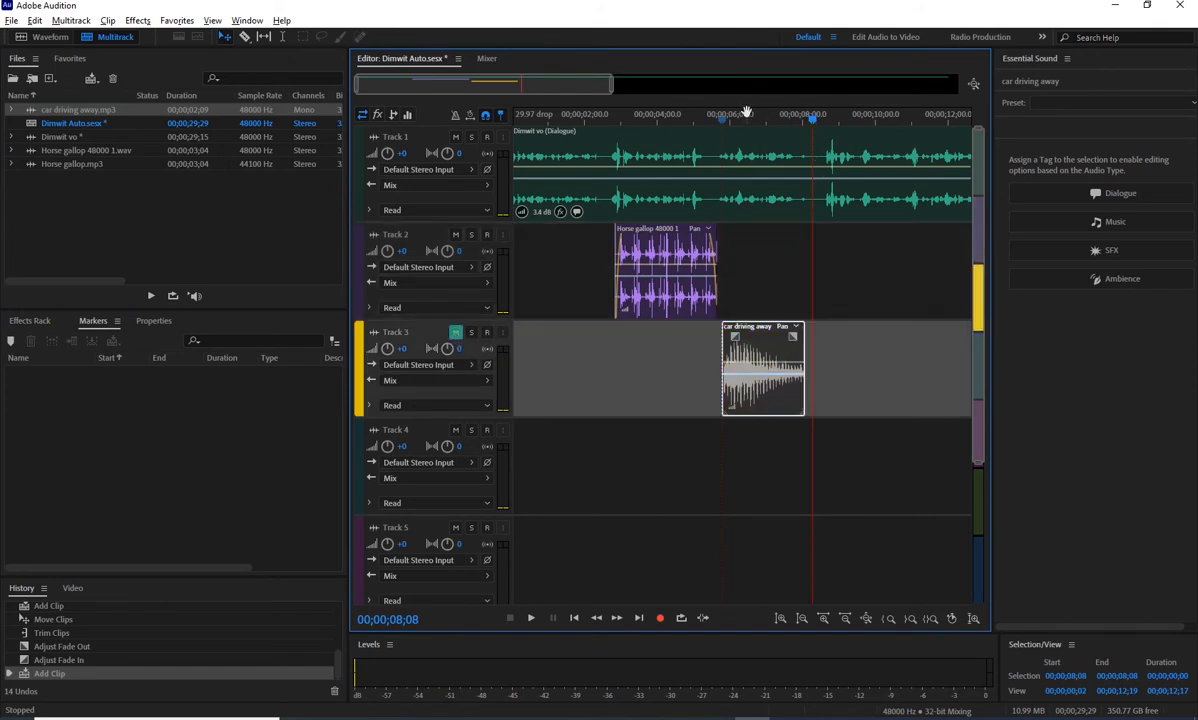
click(708, 114)
drag(699, 138, 611, 146)
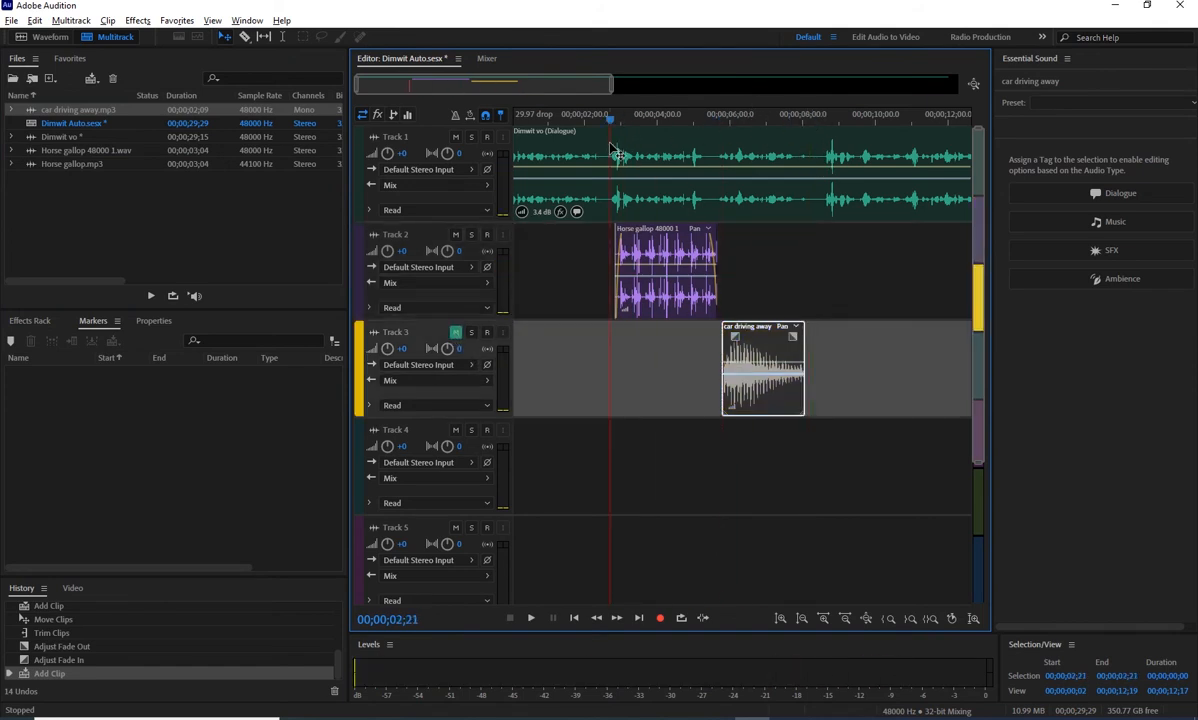
key(space)
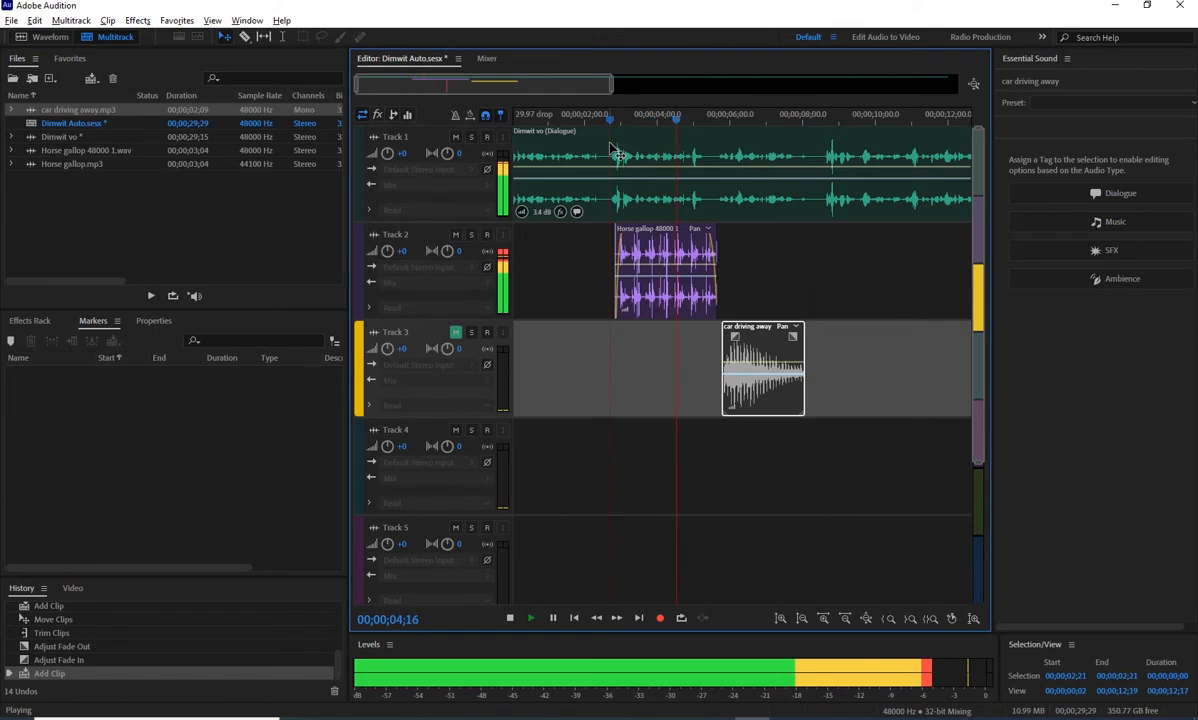
key(space)
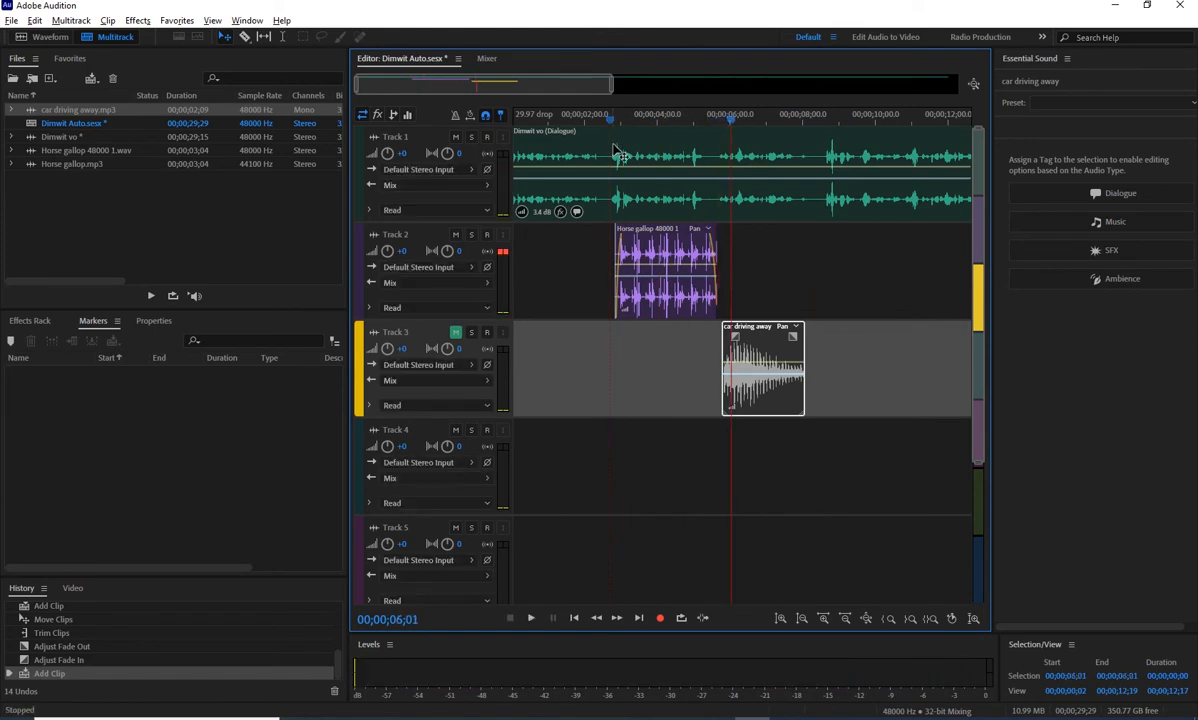
drag(732, 118, 723, 118)
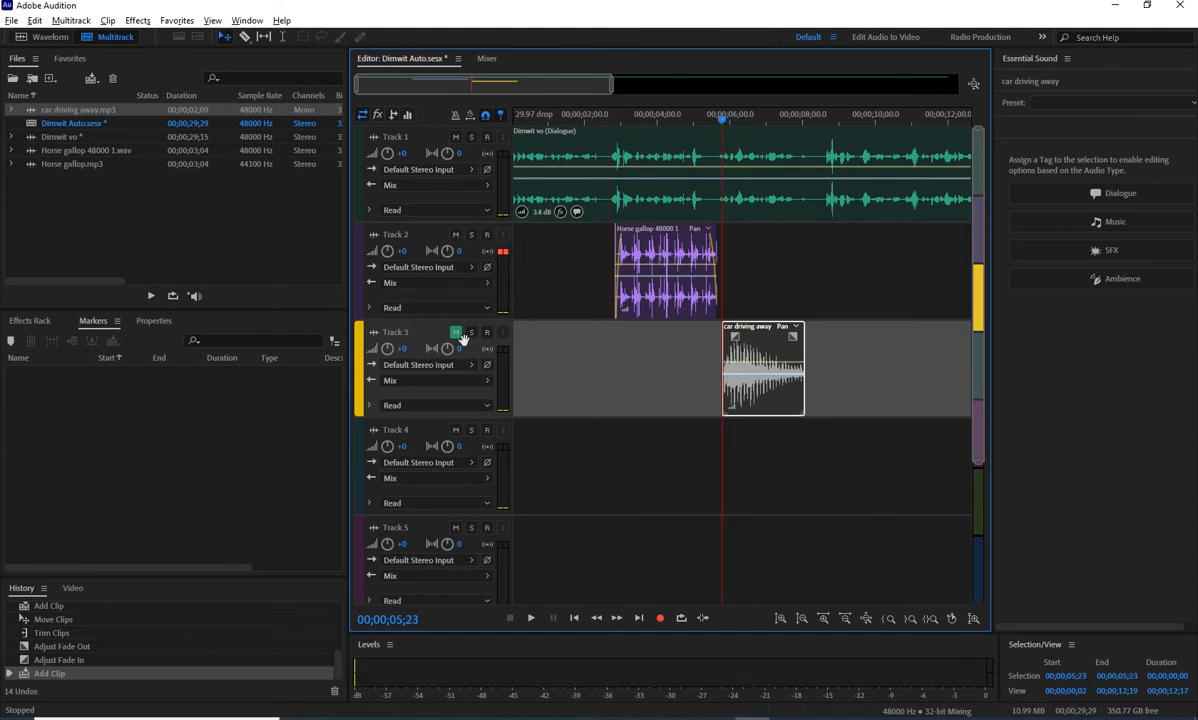
click(455, 333)
- Play the car driving away effect, set Track 3's volume to -6 dB, and listen again from 00;00;05;00
key(space)
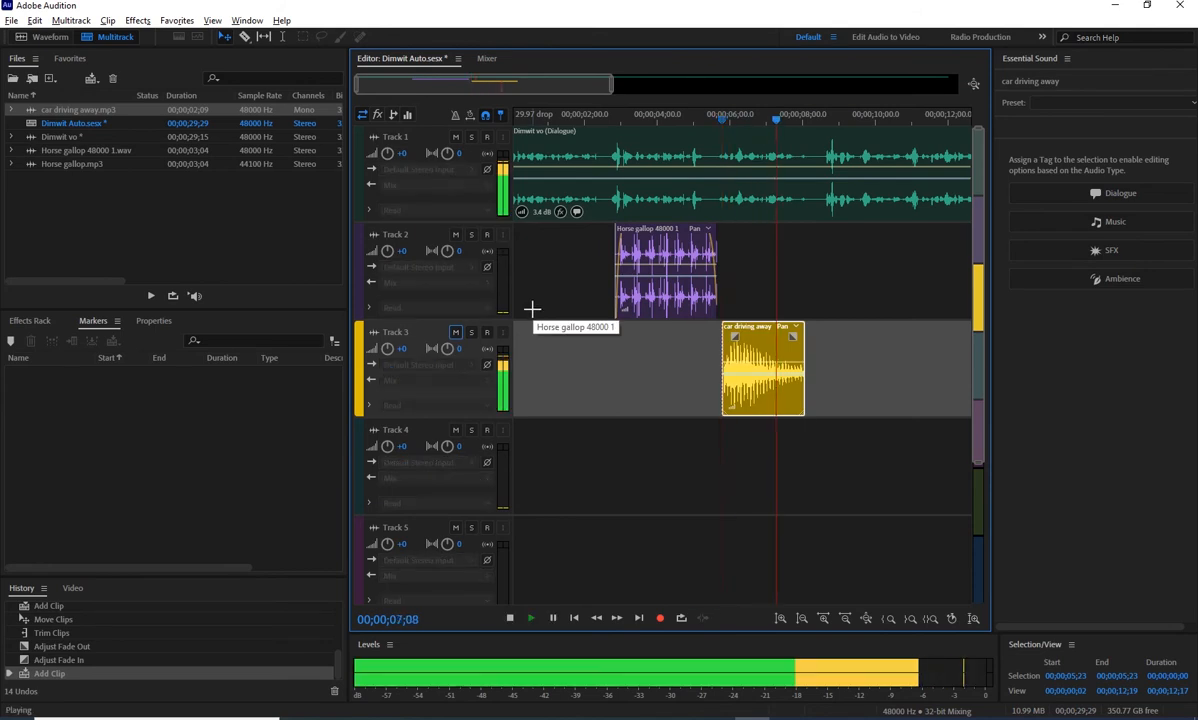
key(space)
click(402, 348)
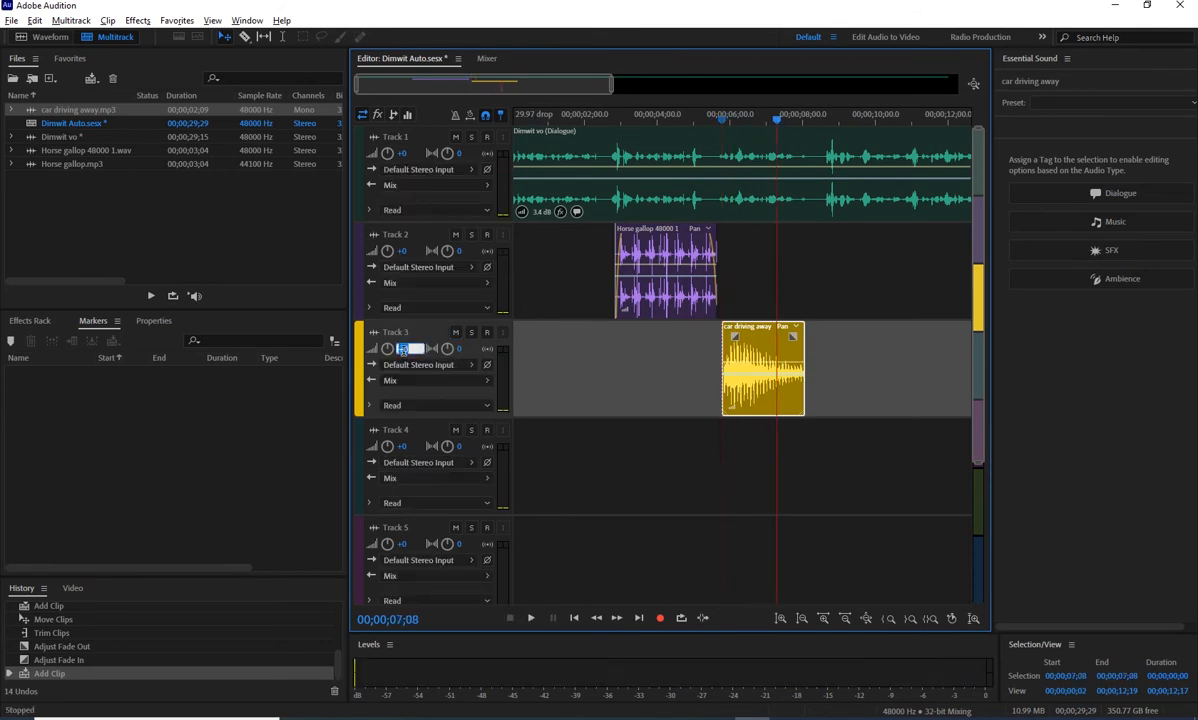
key(Return)
click(693, 118)
key(space)
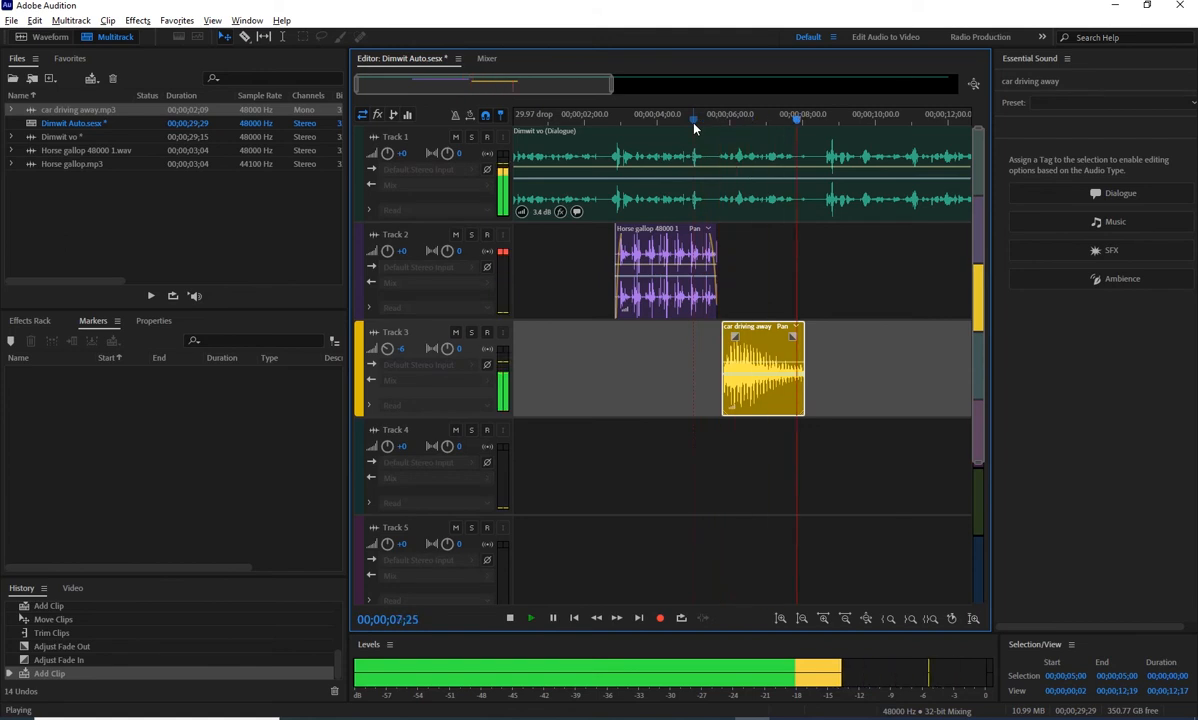
key(space)
- Check the woman laughing cue in the Word script, then return to Audition and set the playhead at its start, 00;00;11;27
key(alt)
key(alt)
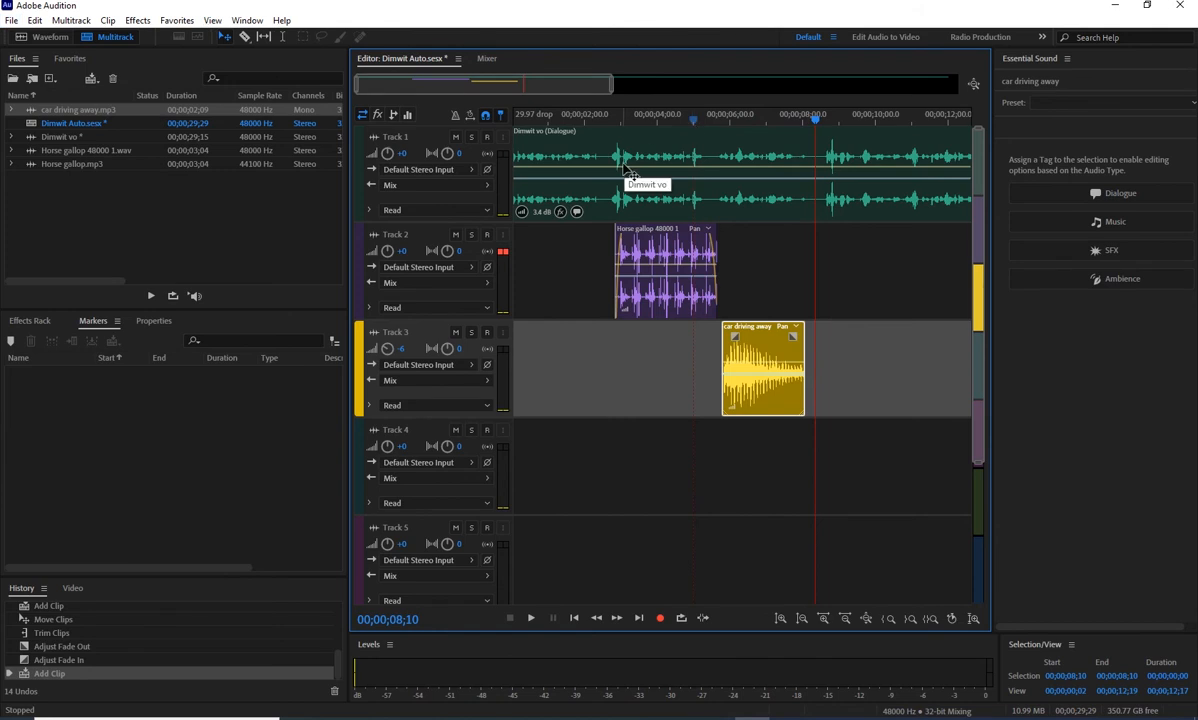
key(alt+Tab)
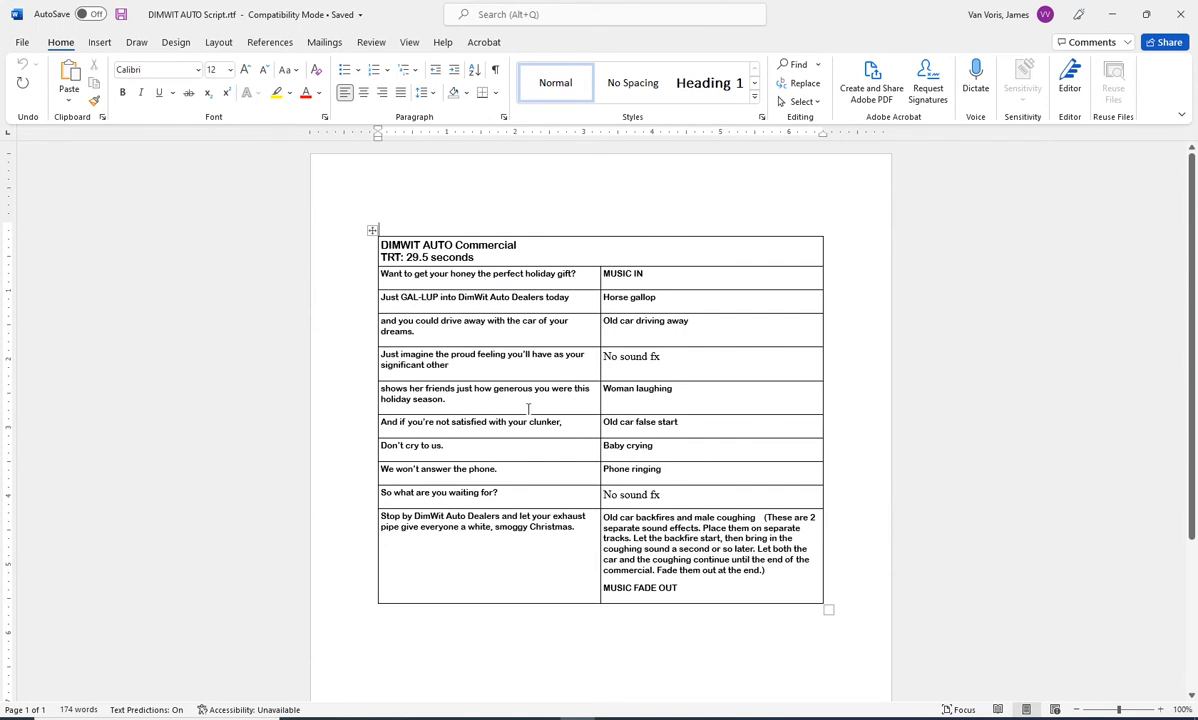
key(alt+Tab)
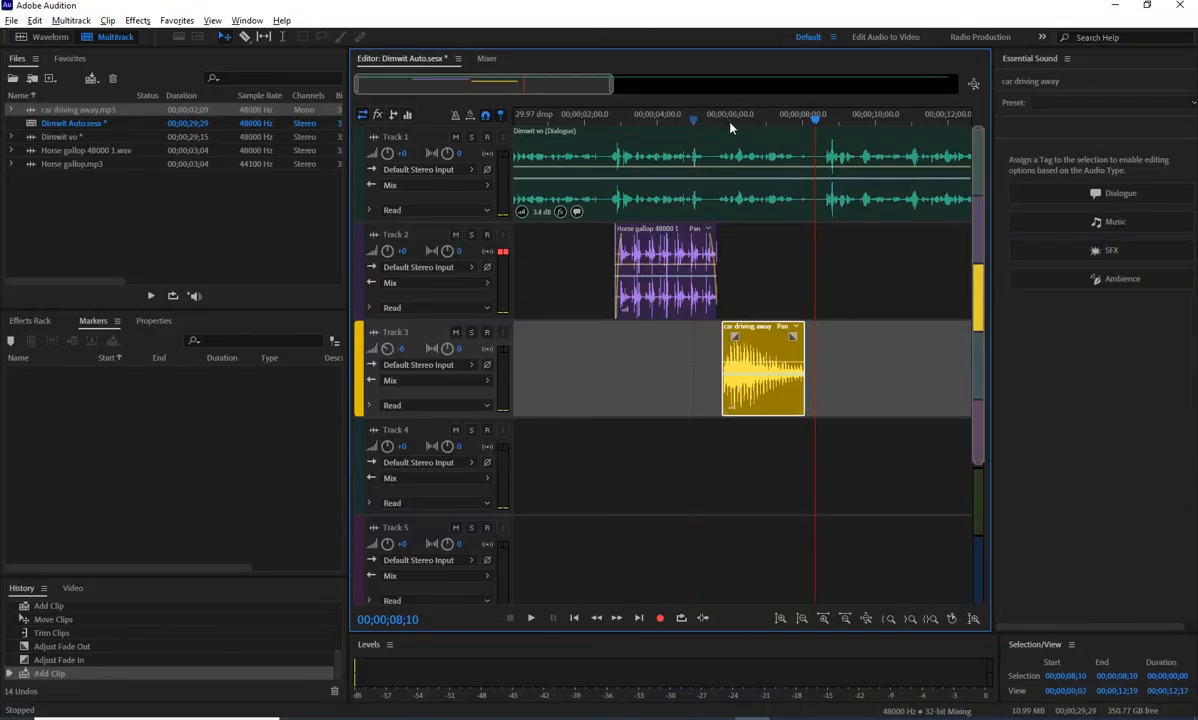
key(space)
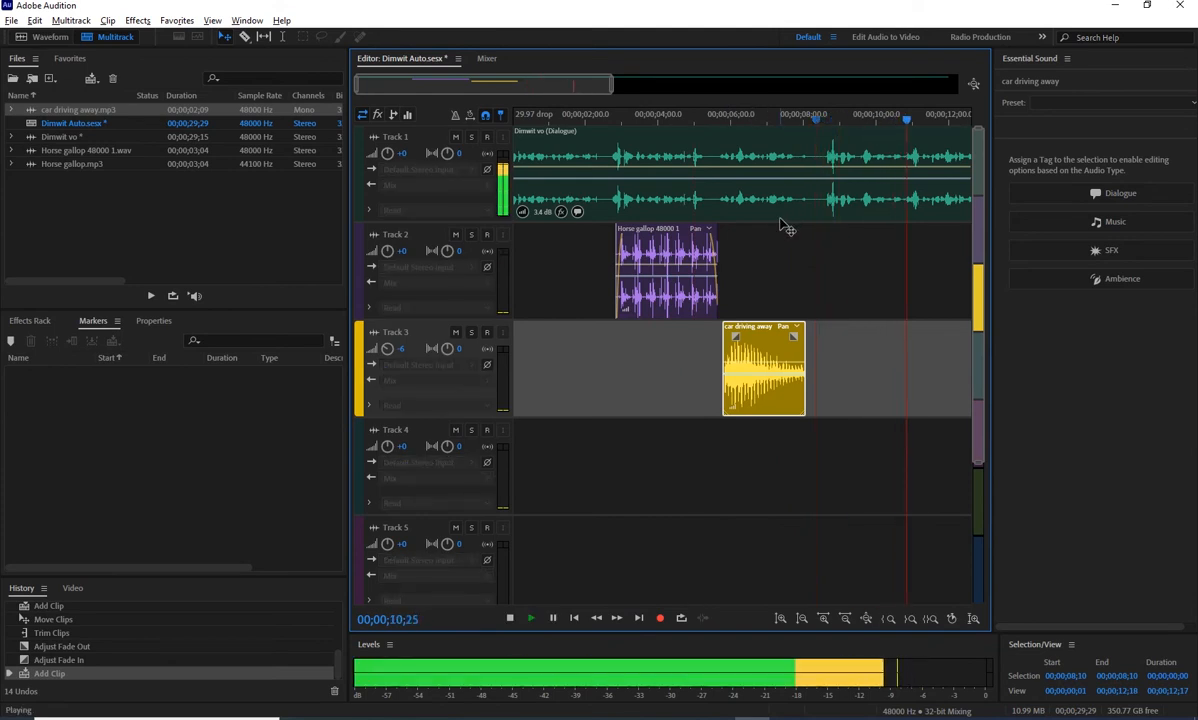
key(space)
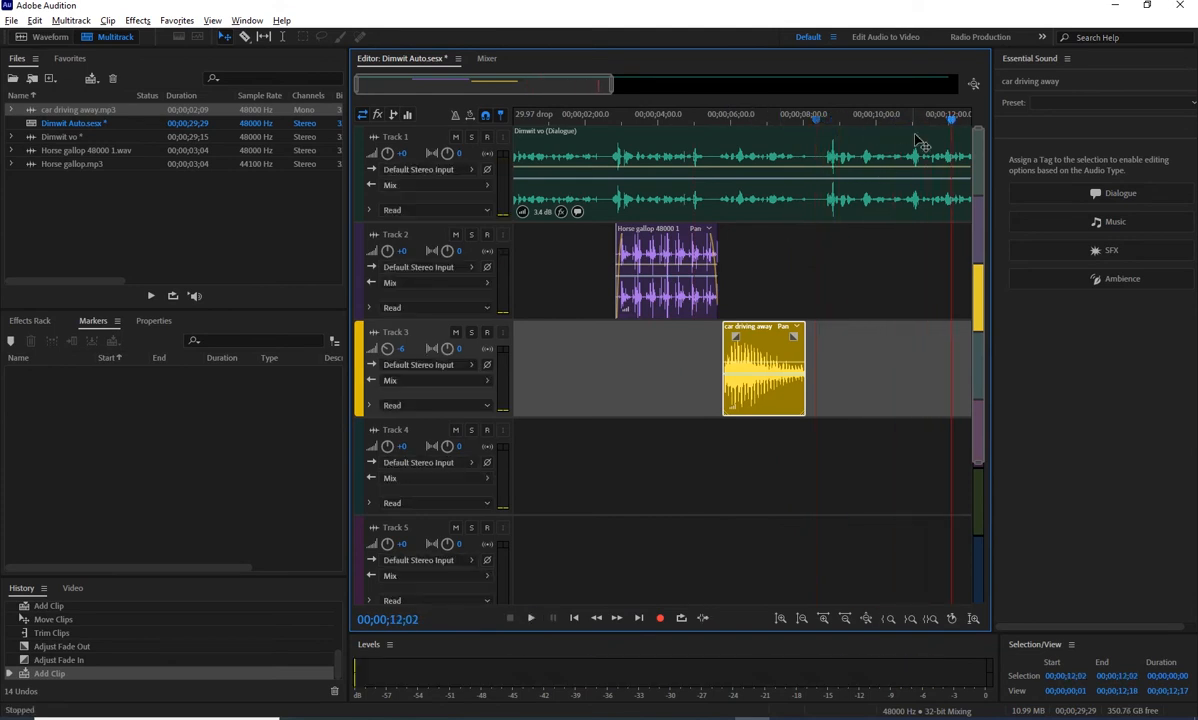
drag(951, 120, 946, 120)
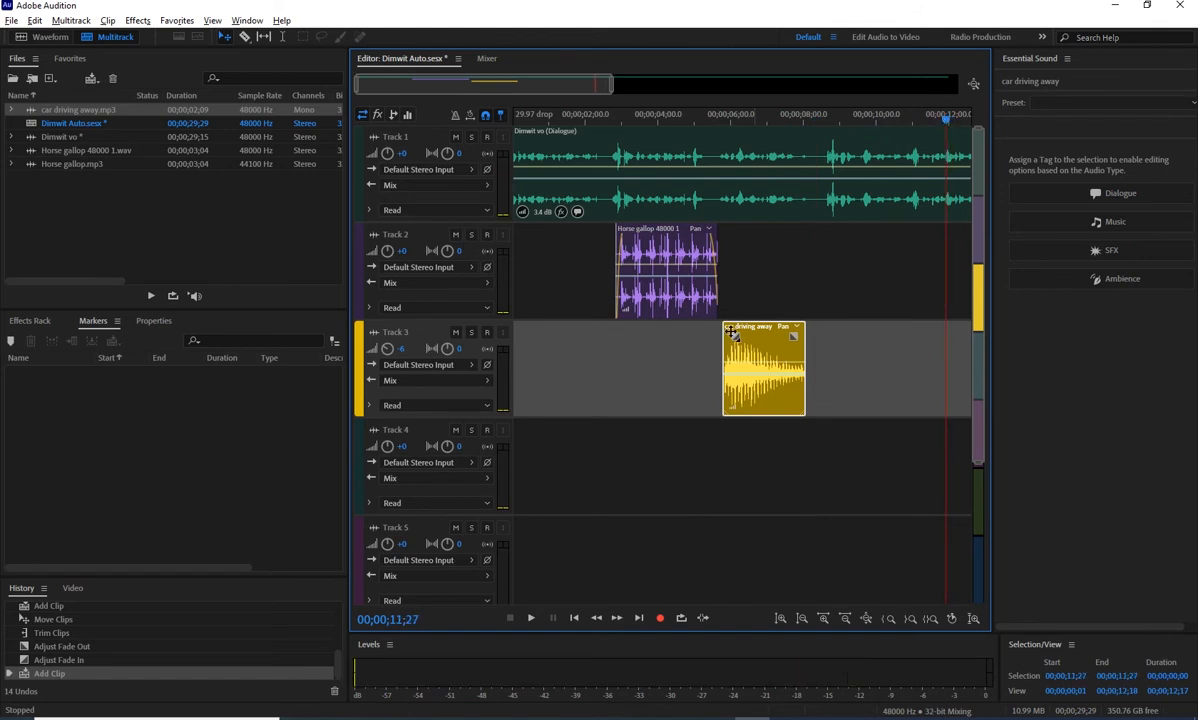
- Import woman_laughing.mp3 and place it on Track 4 at 00;00;11;27
right_click(60, 205)
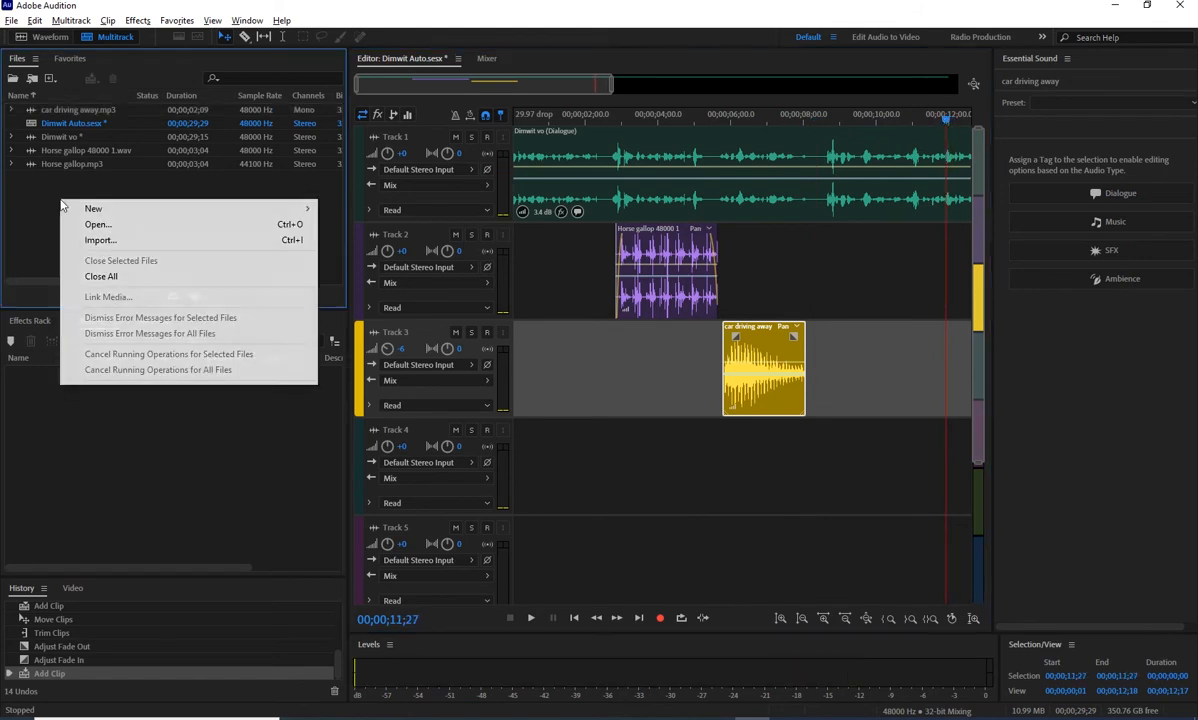
click(97, 246)
click(187, 252)
click(356, 367)
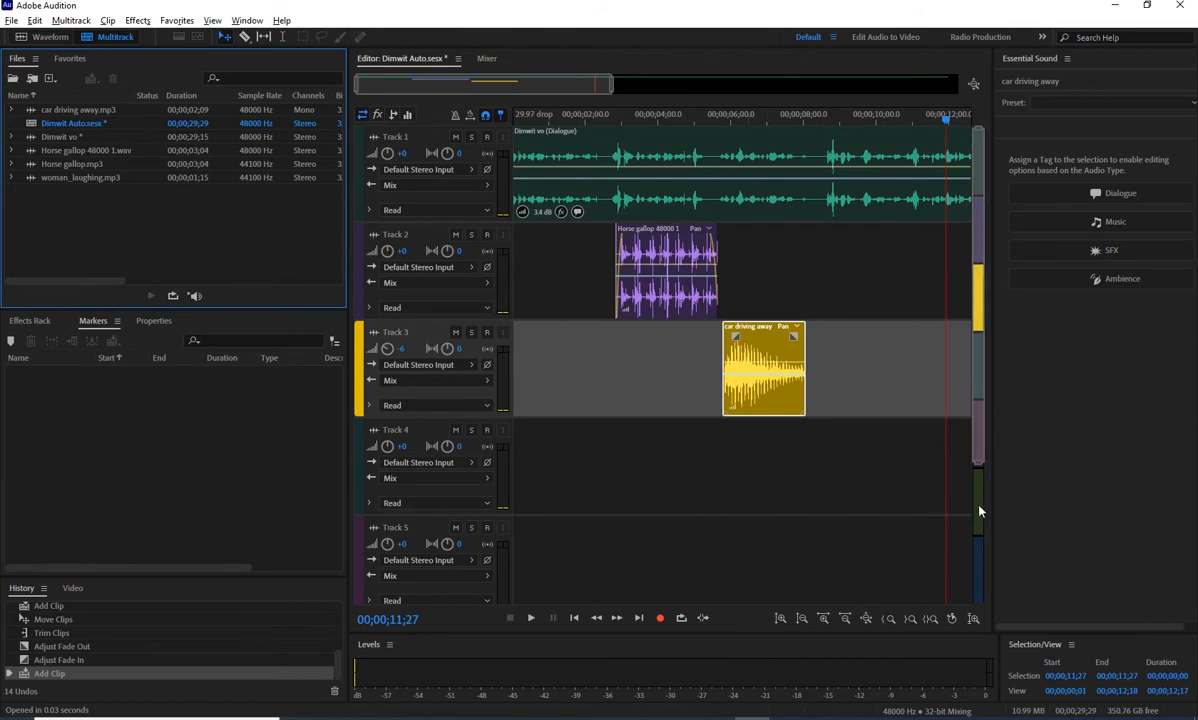
click(843, 619)
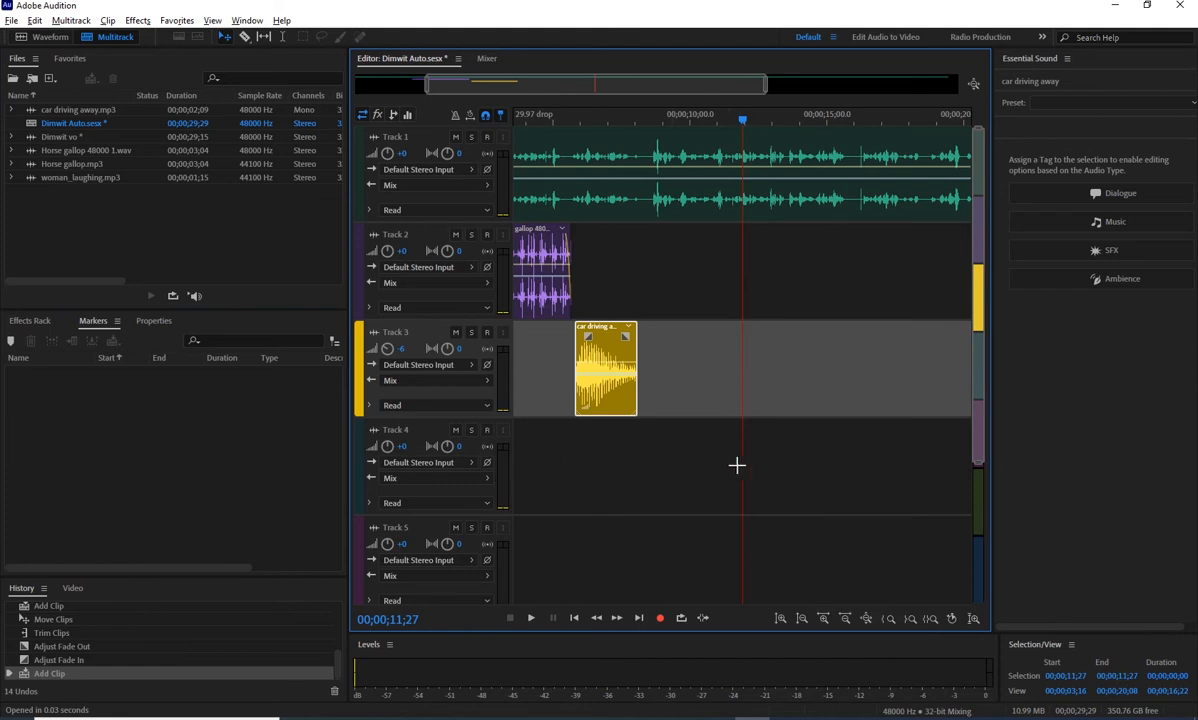
drag(60, 181, 745, 476)
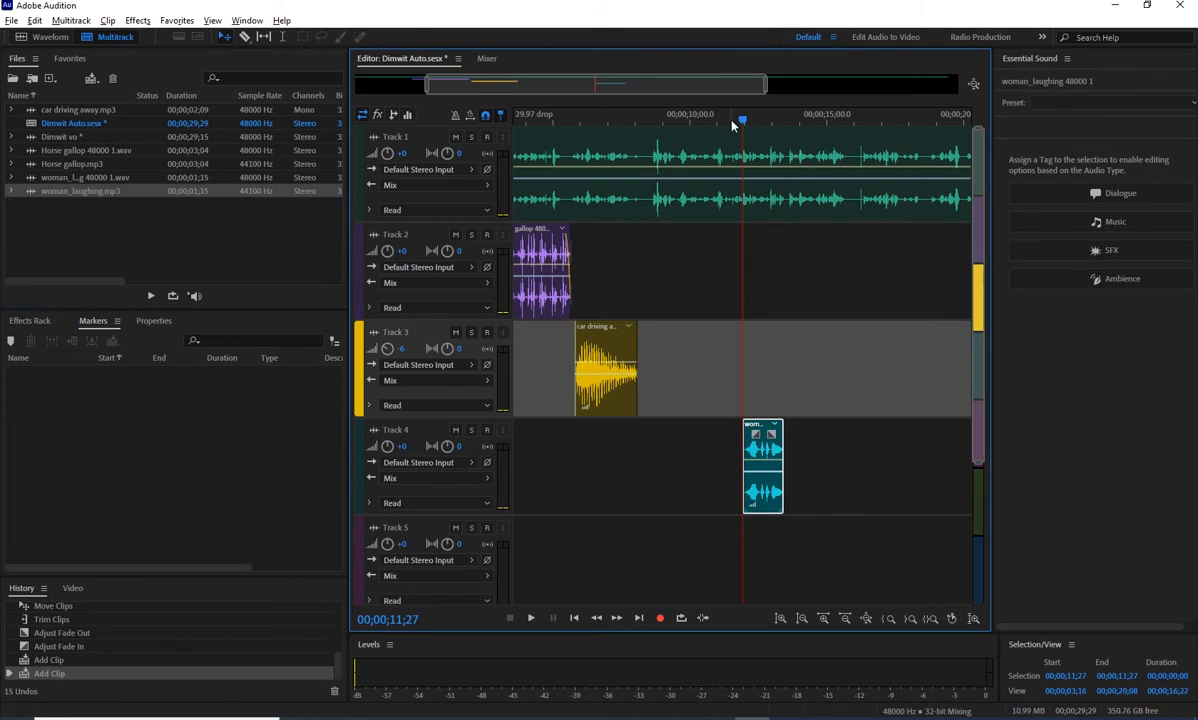
- Listen to the woman laughing effect under the voice-over from 00;00;11;15 and again from about 00;00;10;29
key(space)
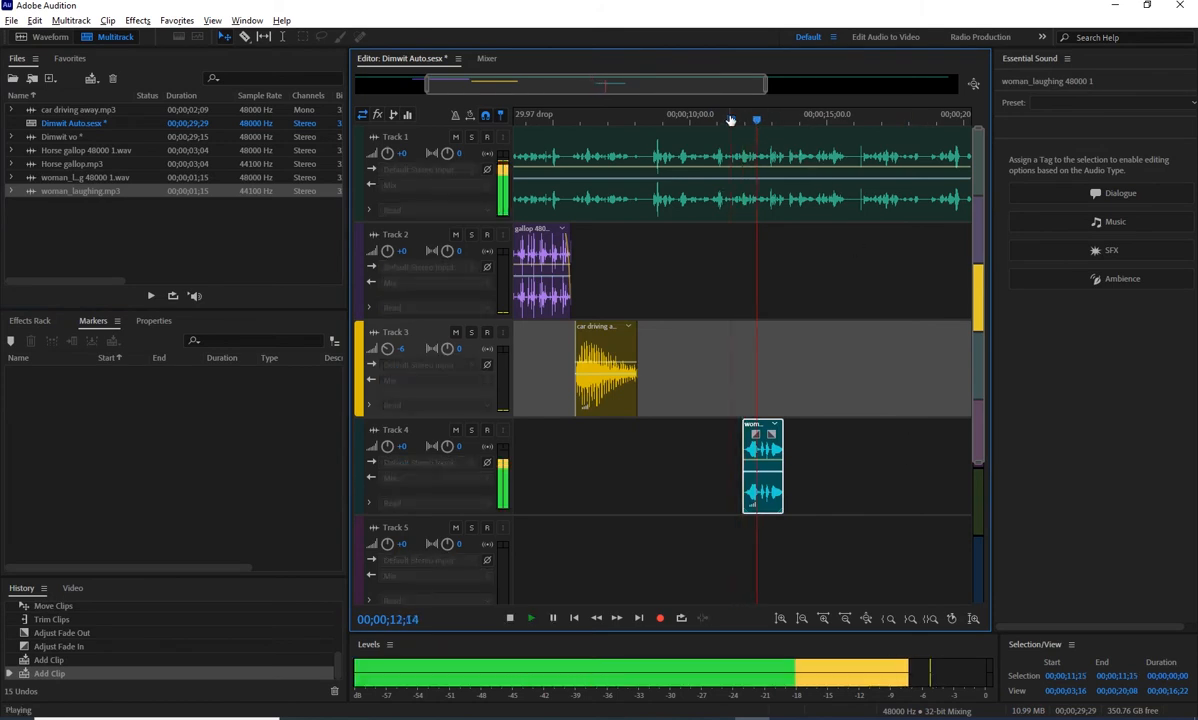
key(space)
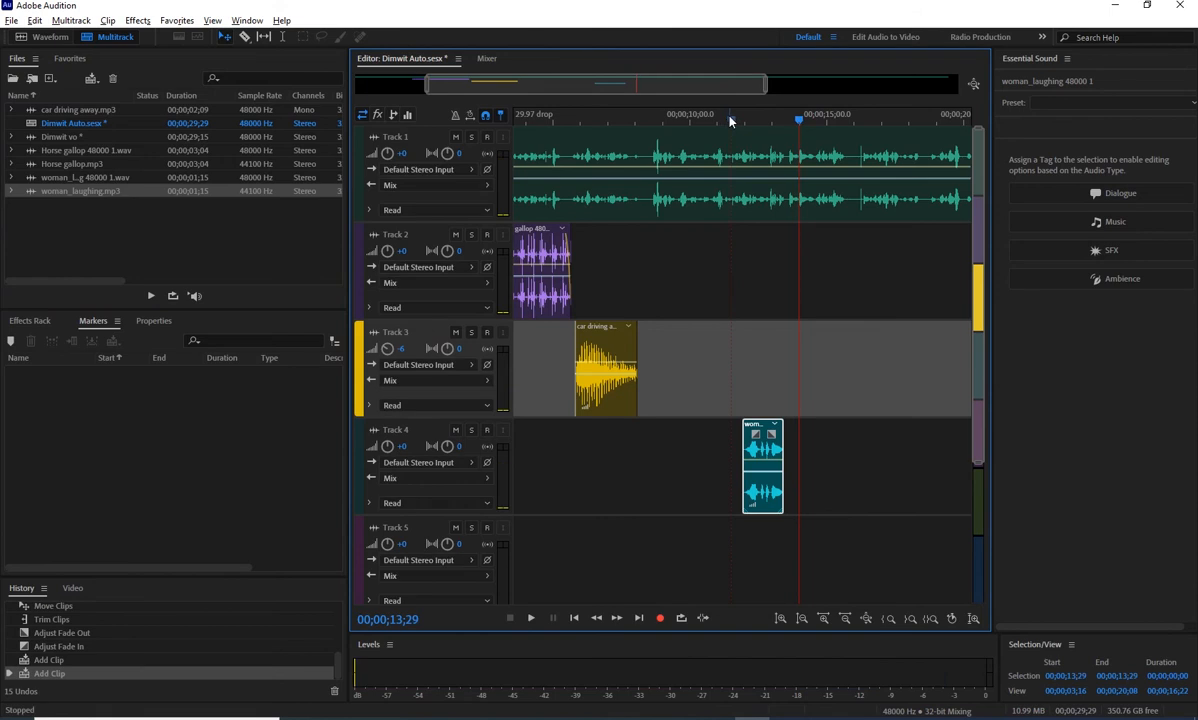
click(716, 118)
key(space)
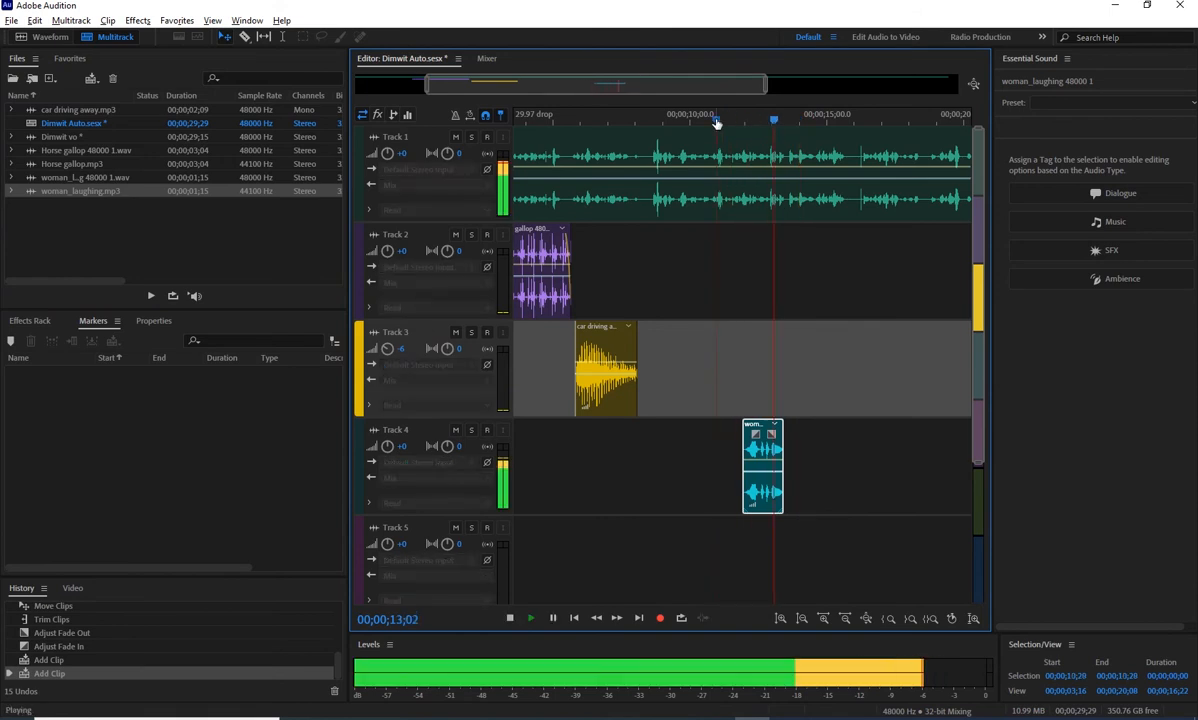
key(space)
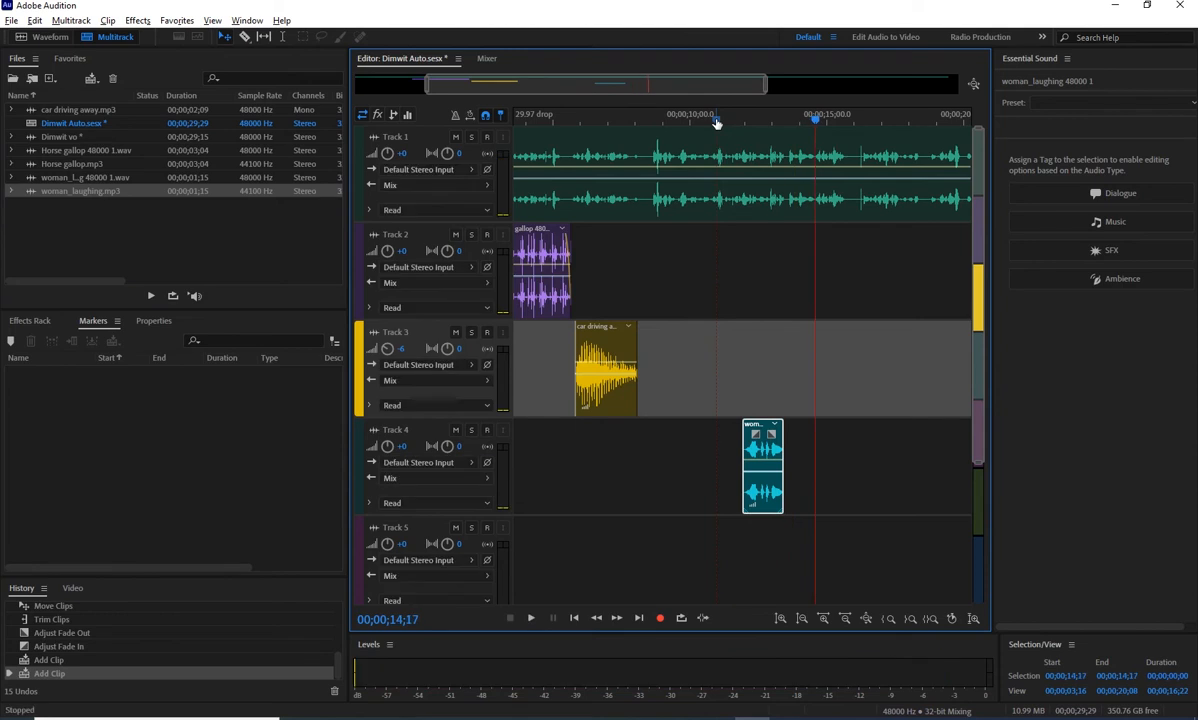
- Check the next cue in the Word script, then return to Audition, play on and set the playhead at the clunker line, 00;00;16;06
key(alt+Tab)
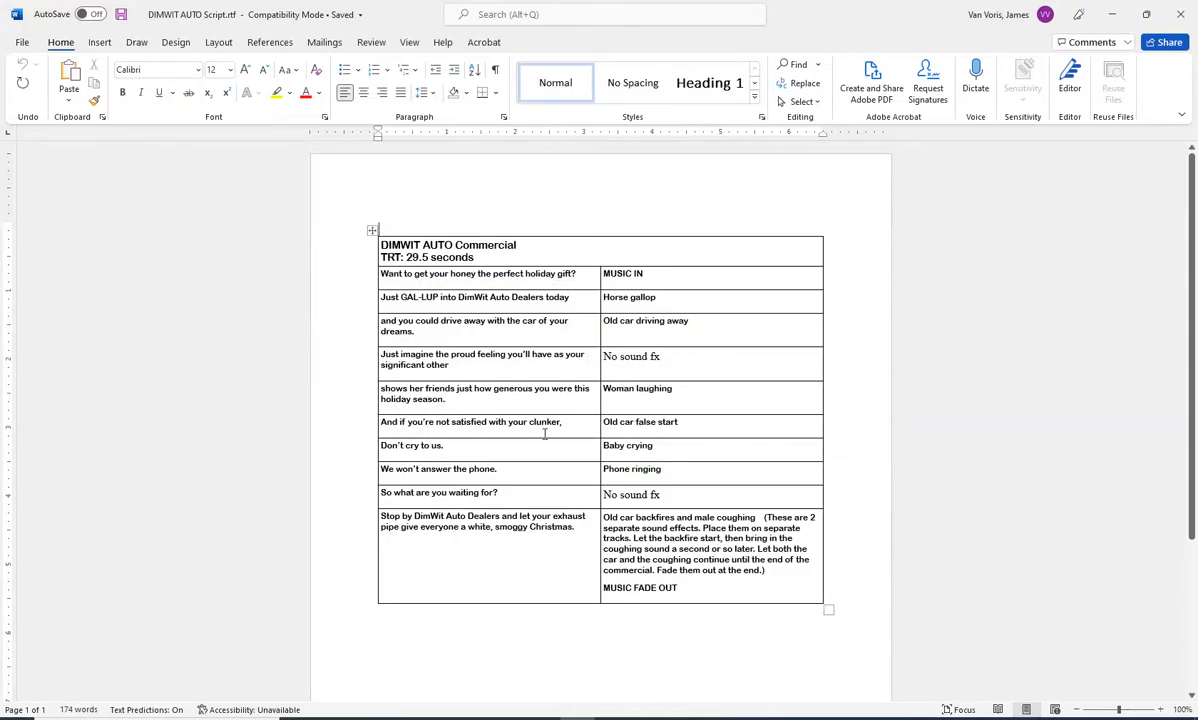
key(alt+Tab)
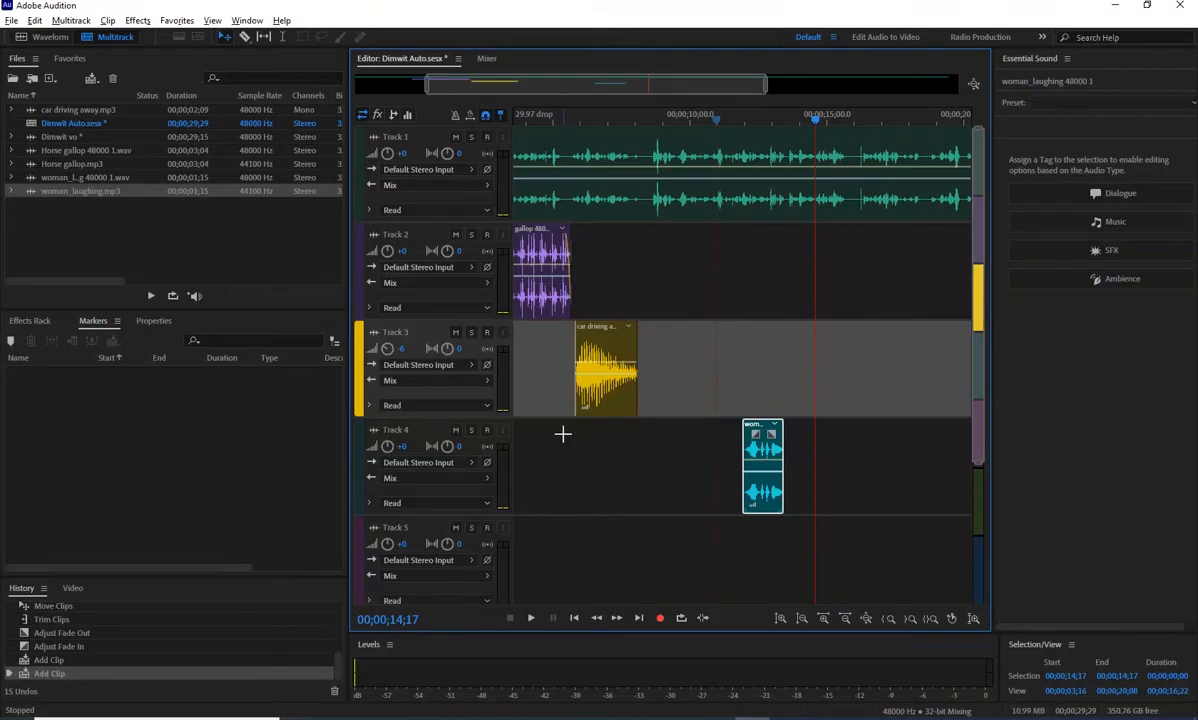
key(space)
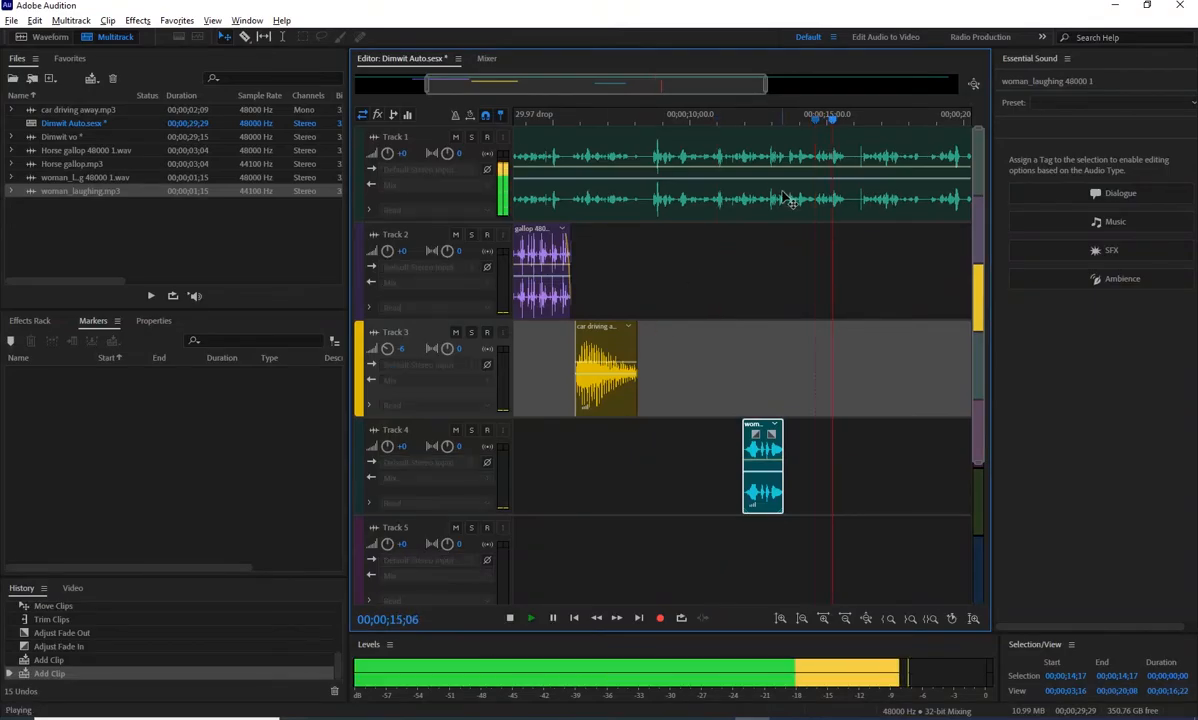
key(space)
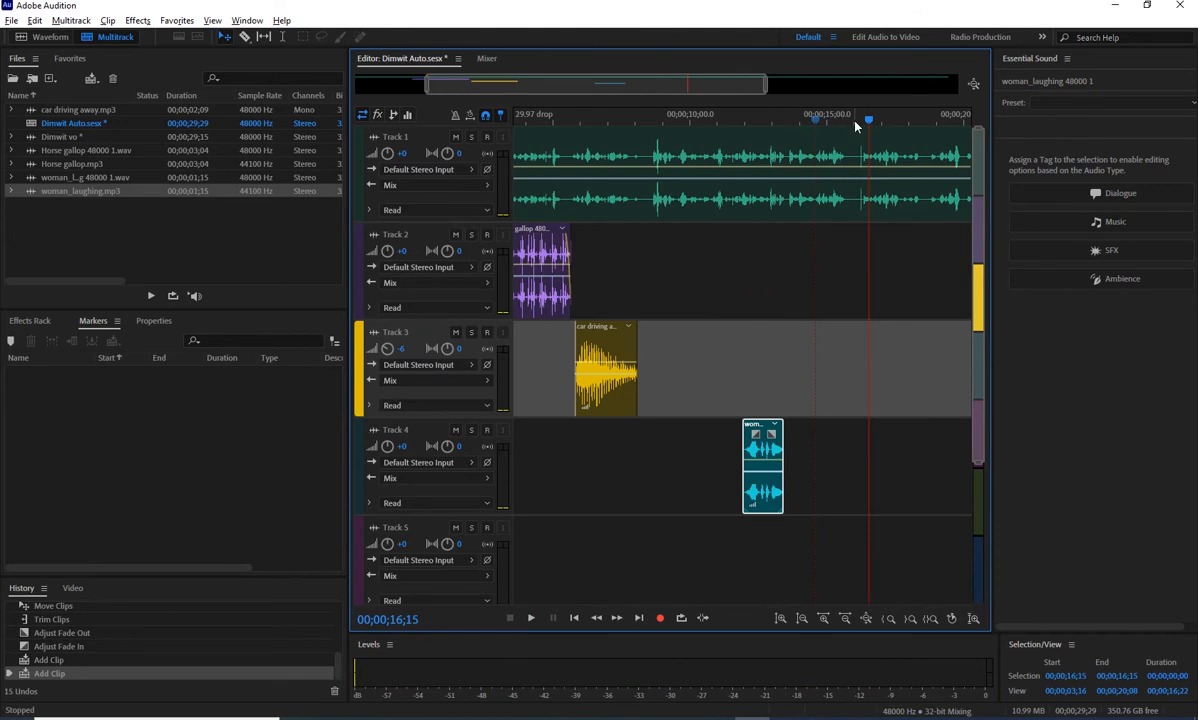
drag(869, 120, 860, 121)
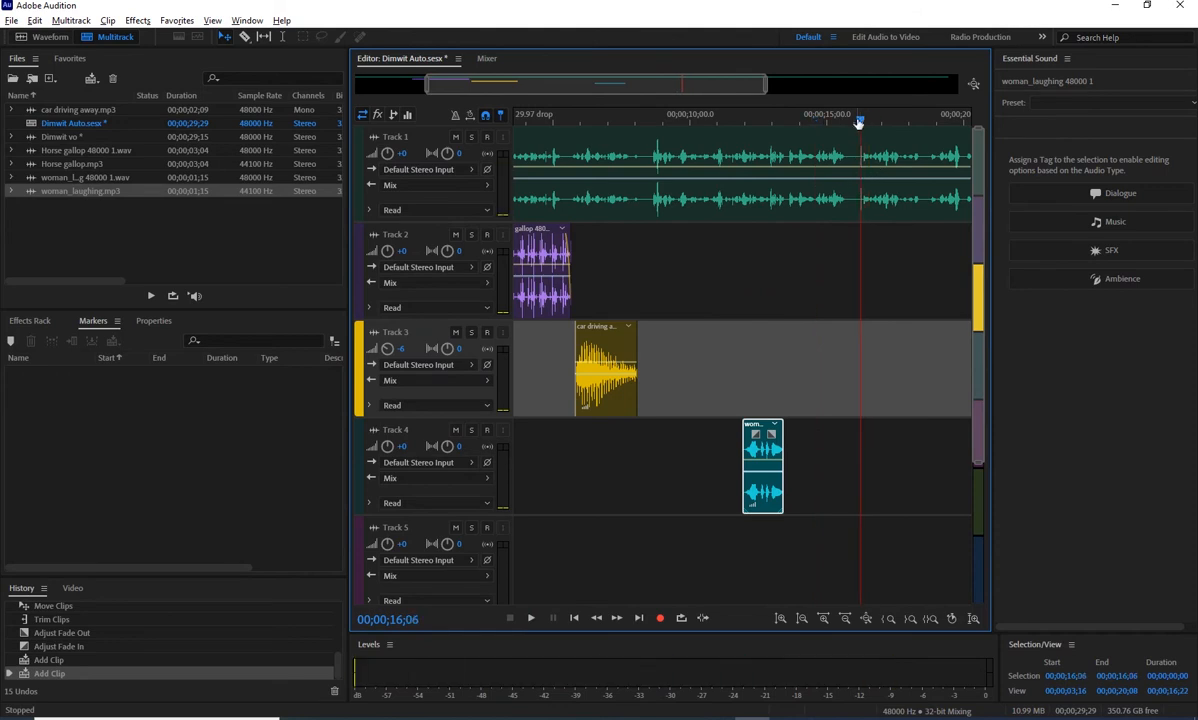
- Confirm the old car false start cue in the Word script, then import car false start.mp3 and place it on Track 5 at 00;00;16;06
right_click(100, 232)
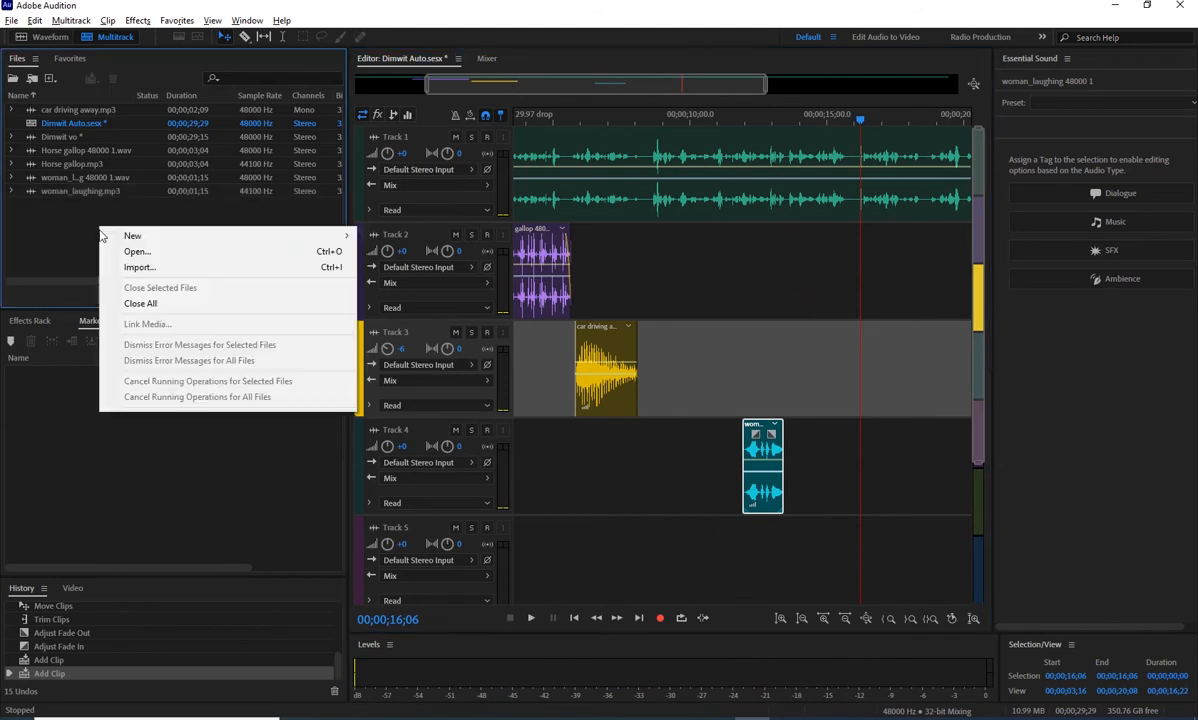
key(alt+Tab)
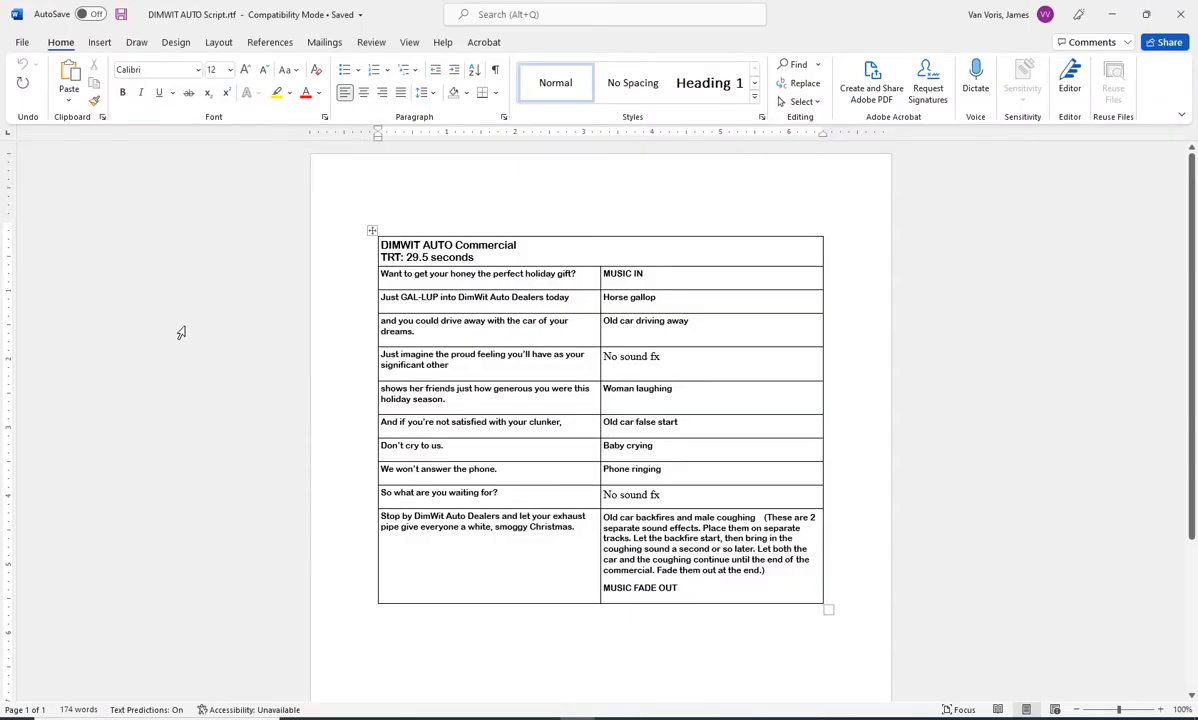
key(alt+Tab)
right_click(122, 229)
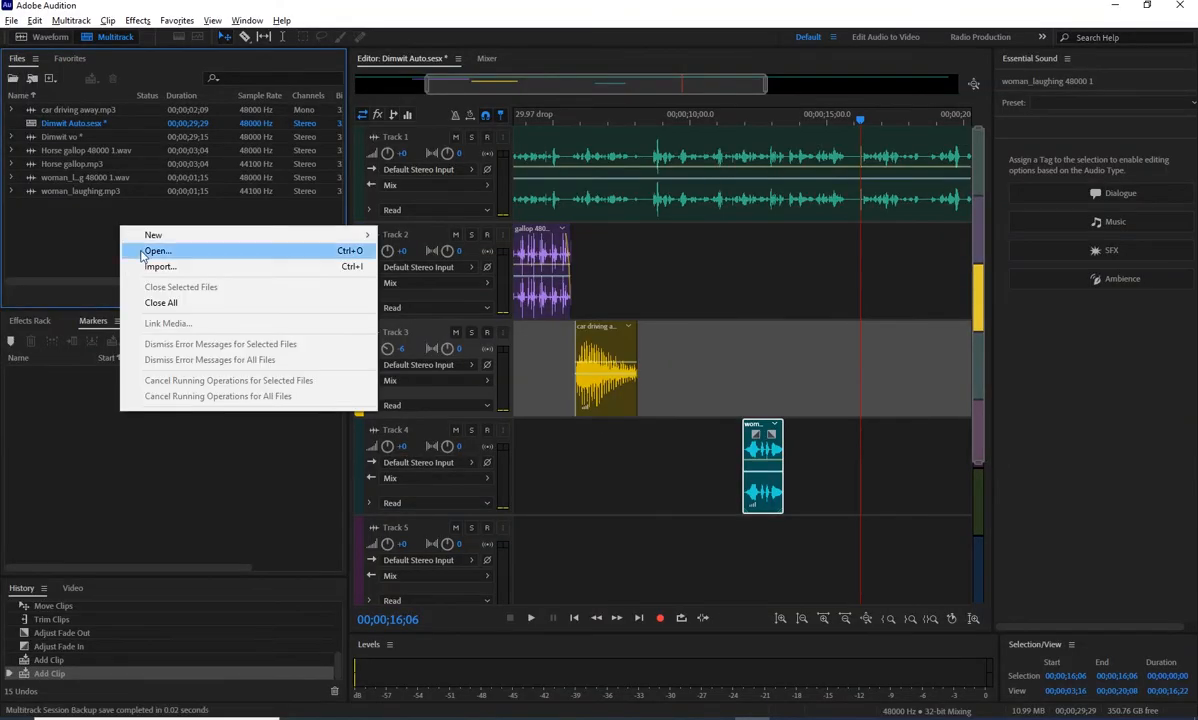
click(156, 266)
click(180, 192)
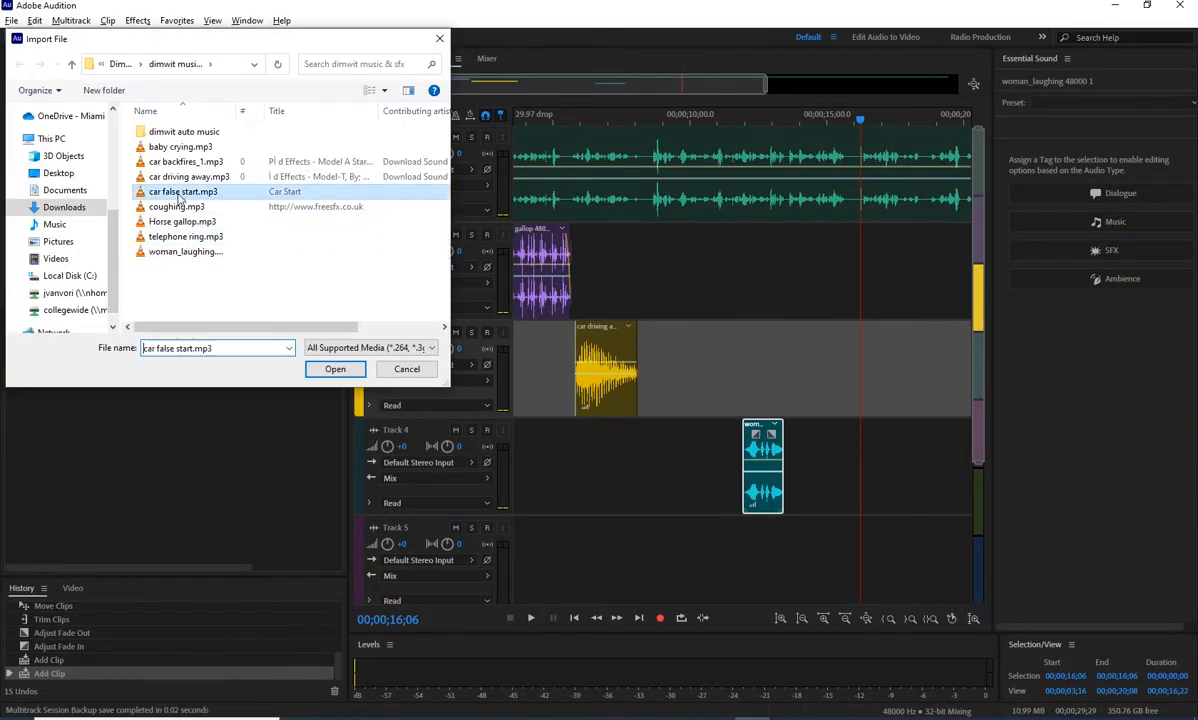
click(334, 369)
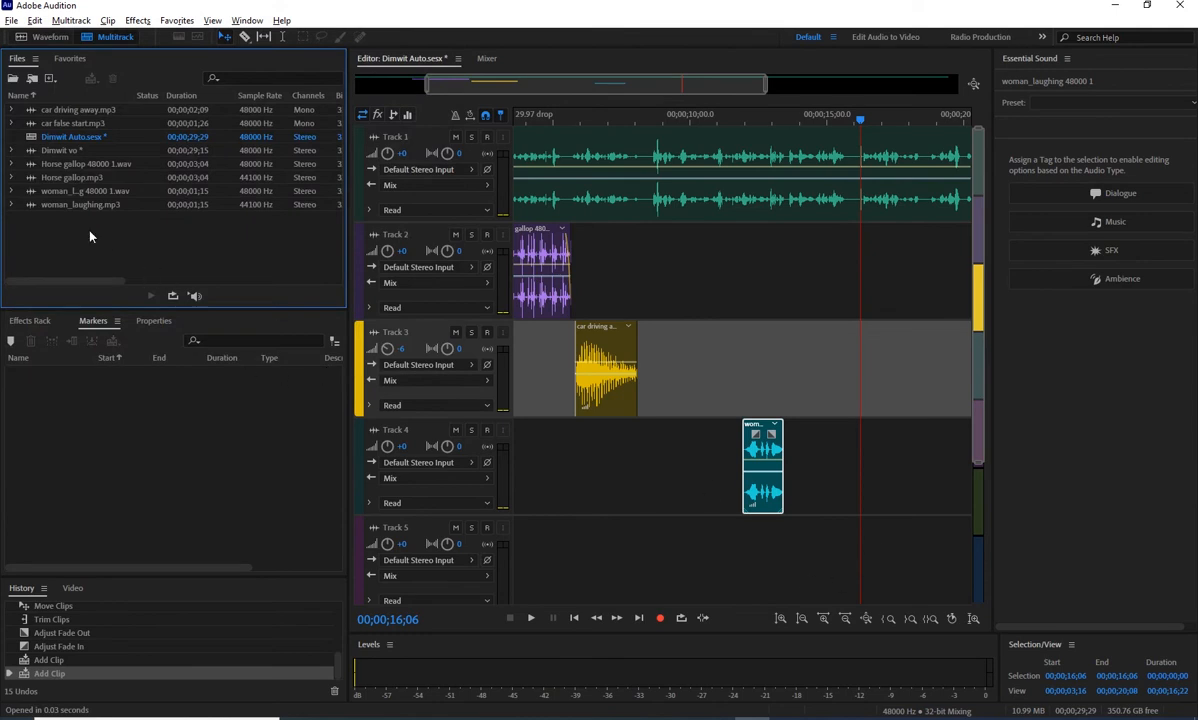
drag(40, 123, 866, 561)
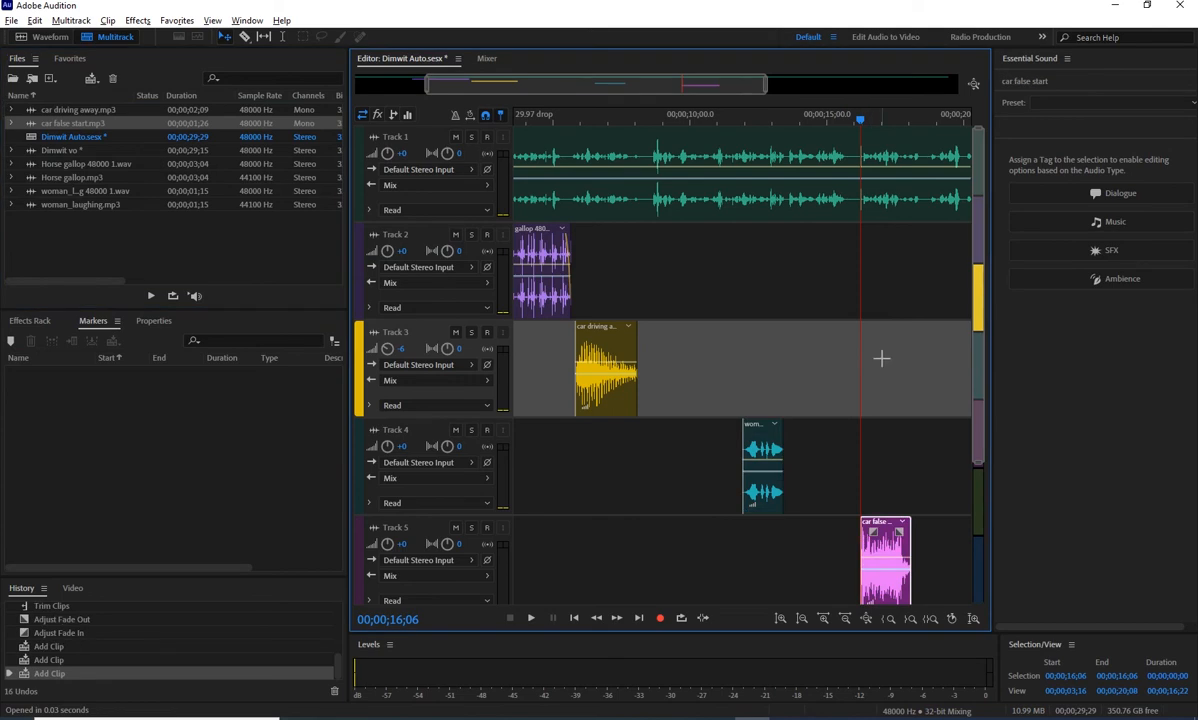
- Play the car false start effect and set Track 5's volume to -8 dB
key(space)
key(space)
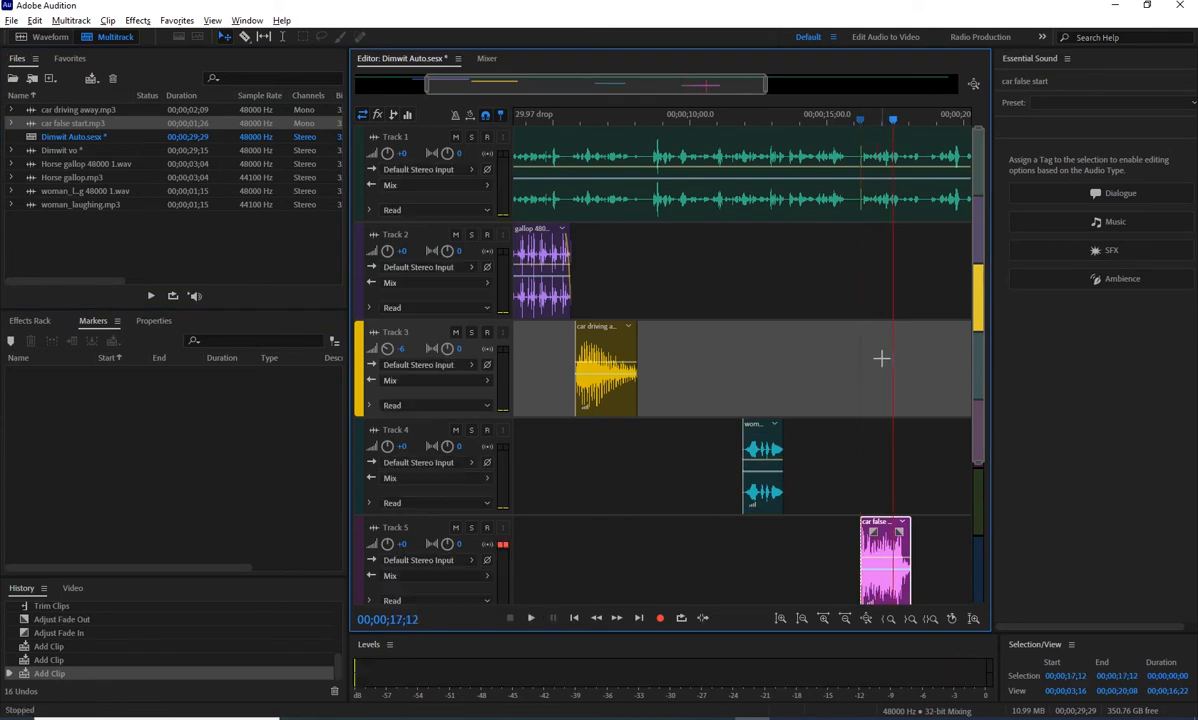
click(837, 527)
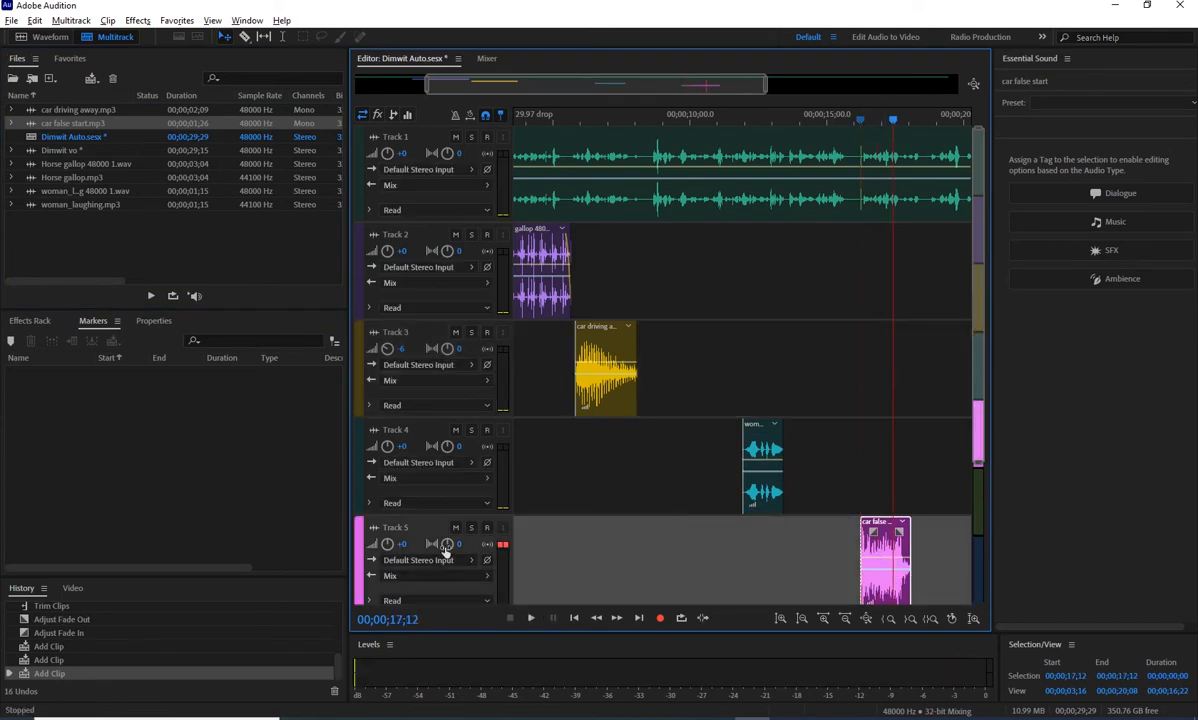
click(404, 545)
key(Return)
- Save the session without copying the media files to the session folder, and suppress that alert for future saves
key(ctrl+s)
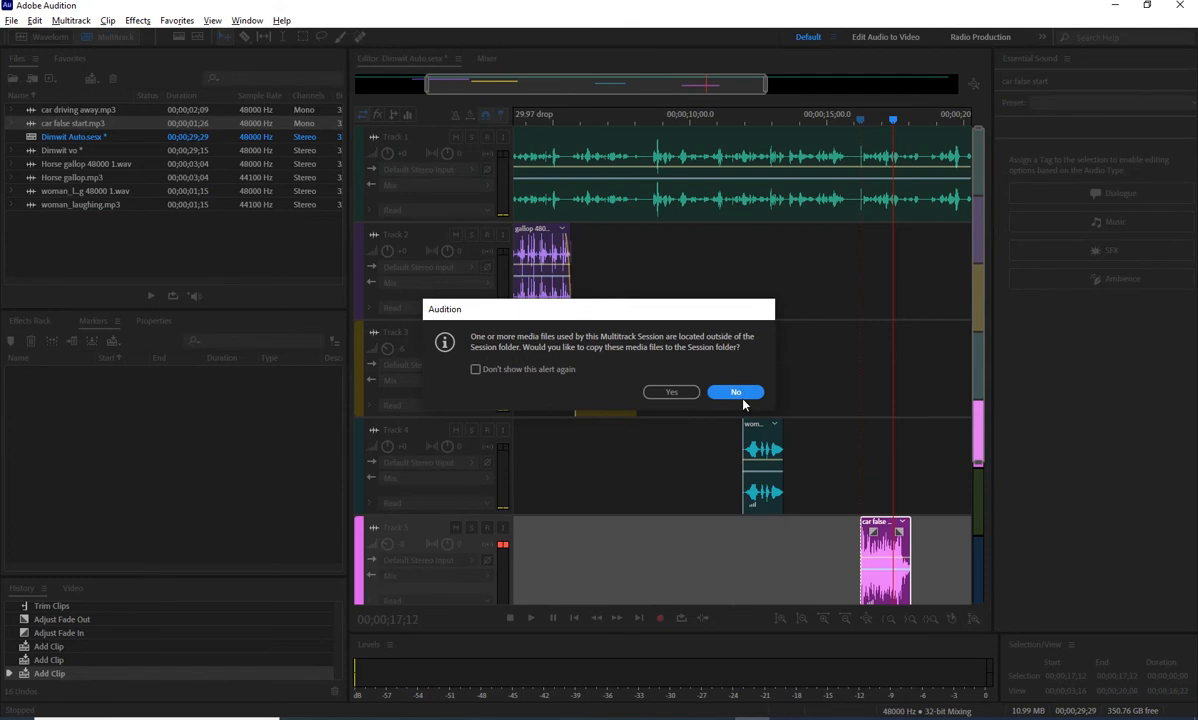
click(476, 371)
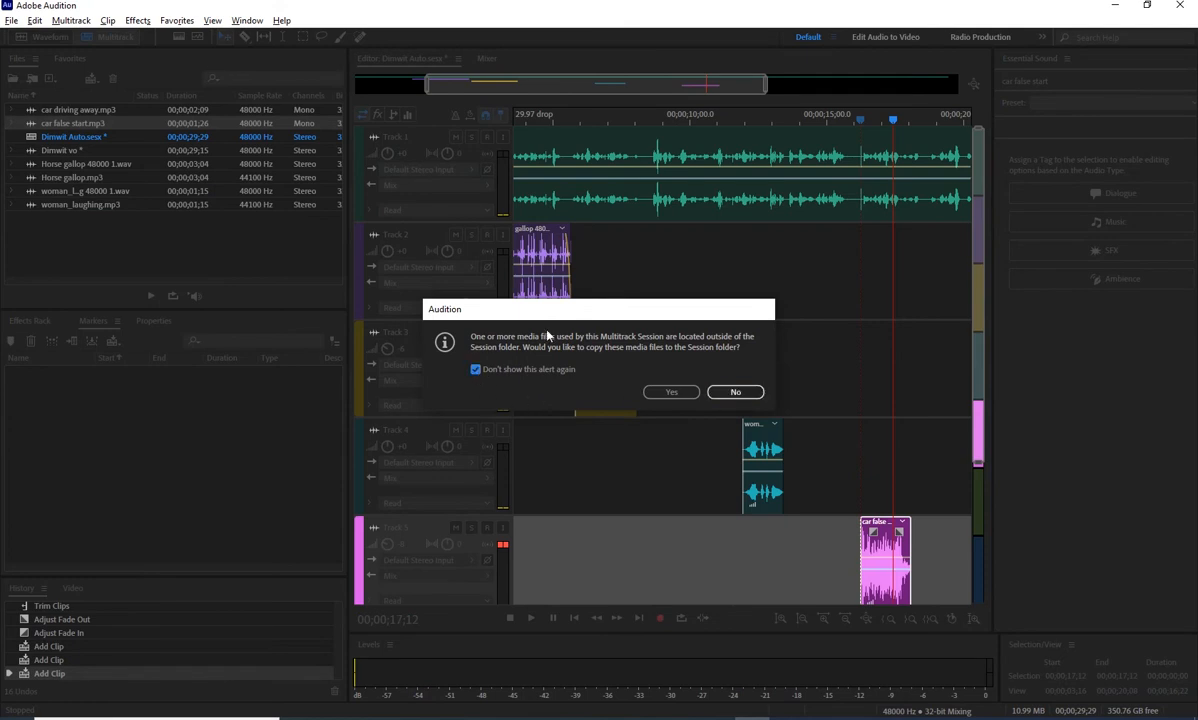
click(736, 392)
click(607, 381)
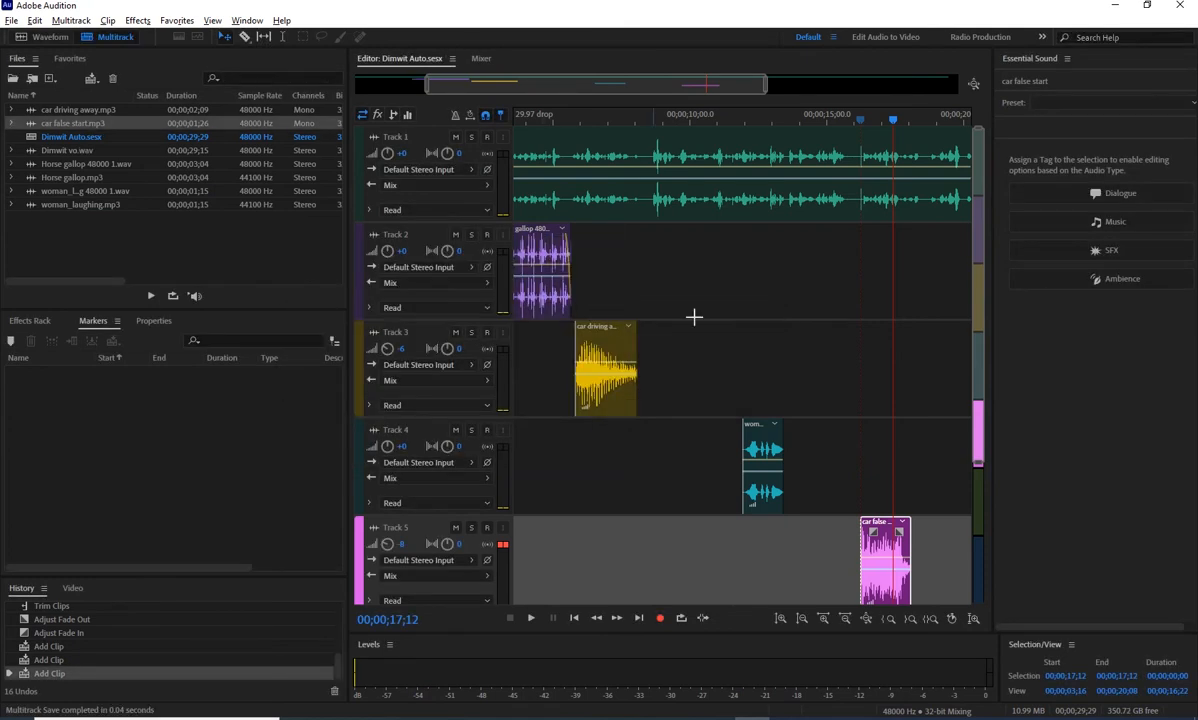
- Listen from 00;00;15;27, set Track 5's volume to -11 dB, and listen again from 00;00;16;06
click(873, 121)
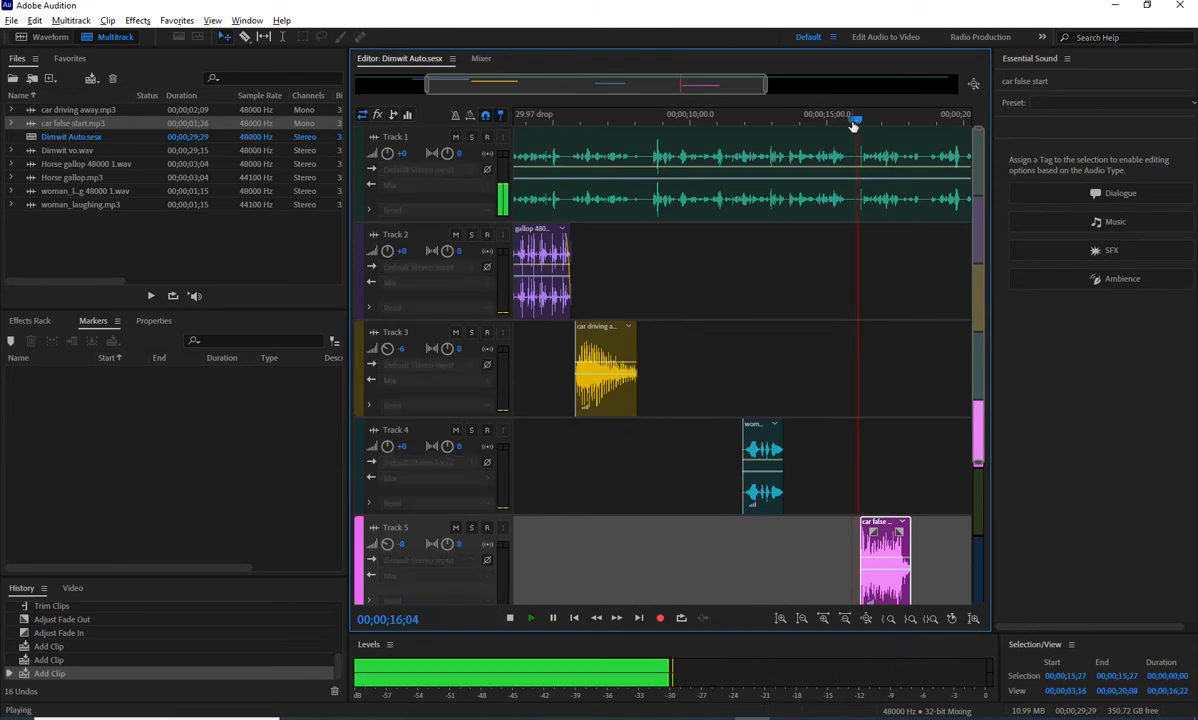
key(space)
key(space)
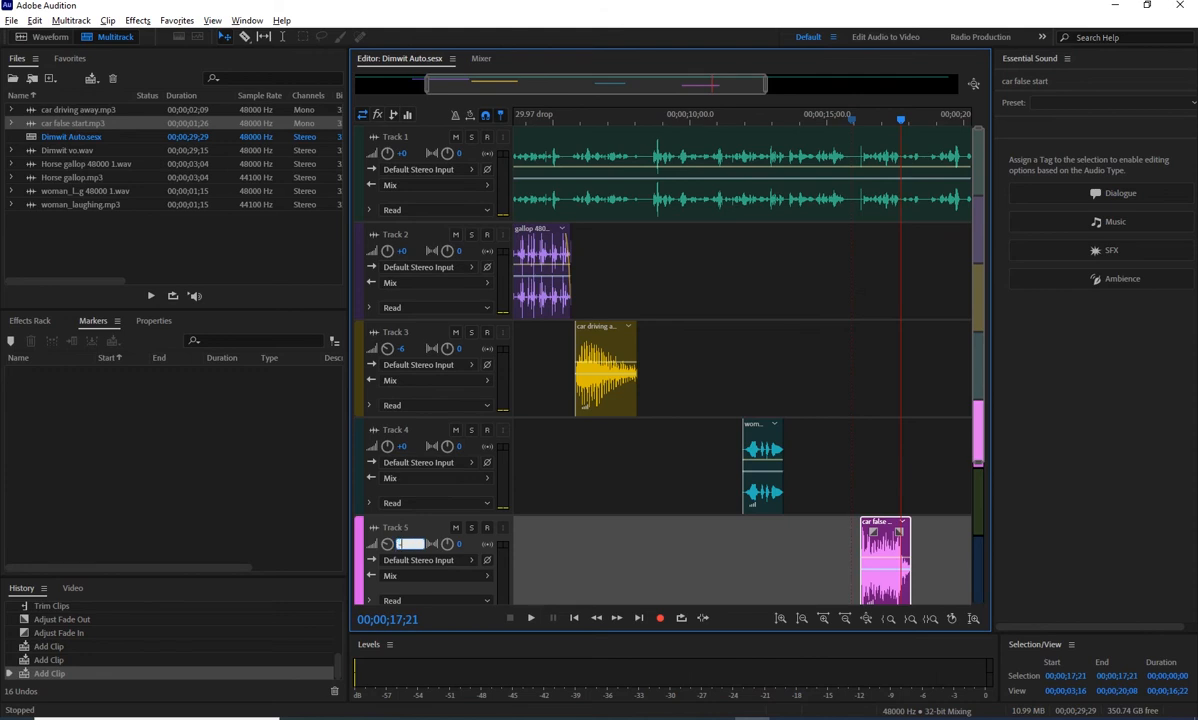
key(Return)
click(858, 120)
key(space)
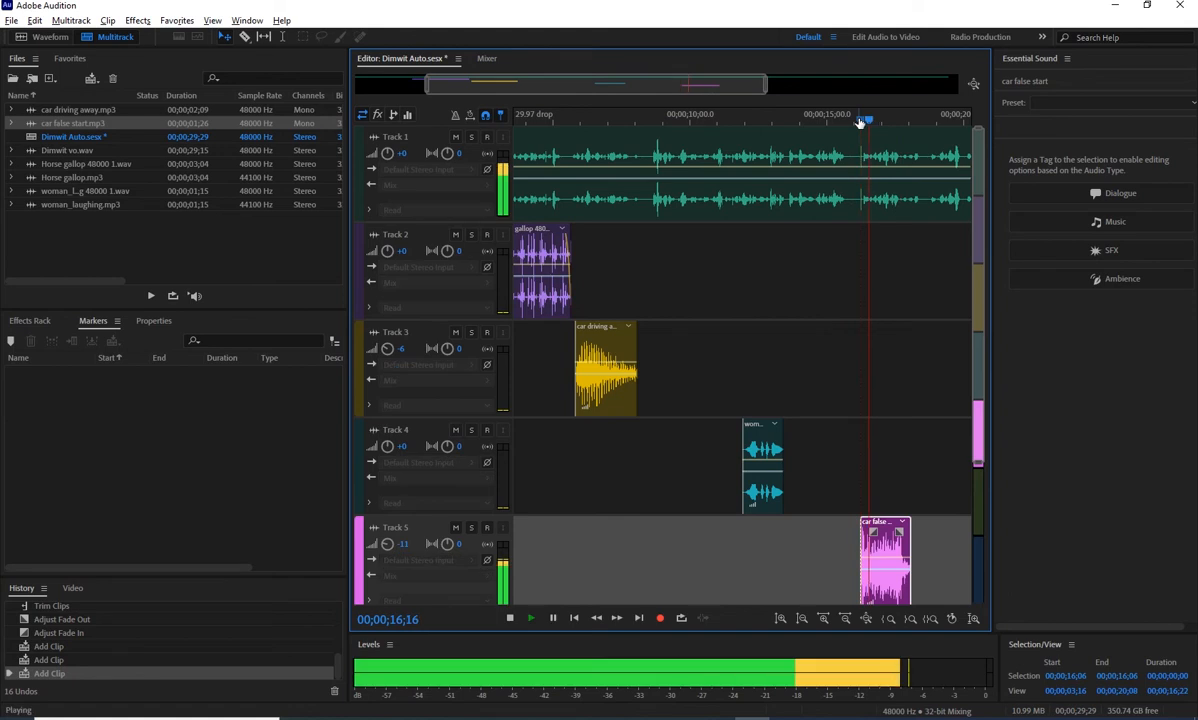
key(space)
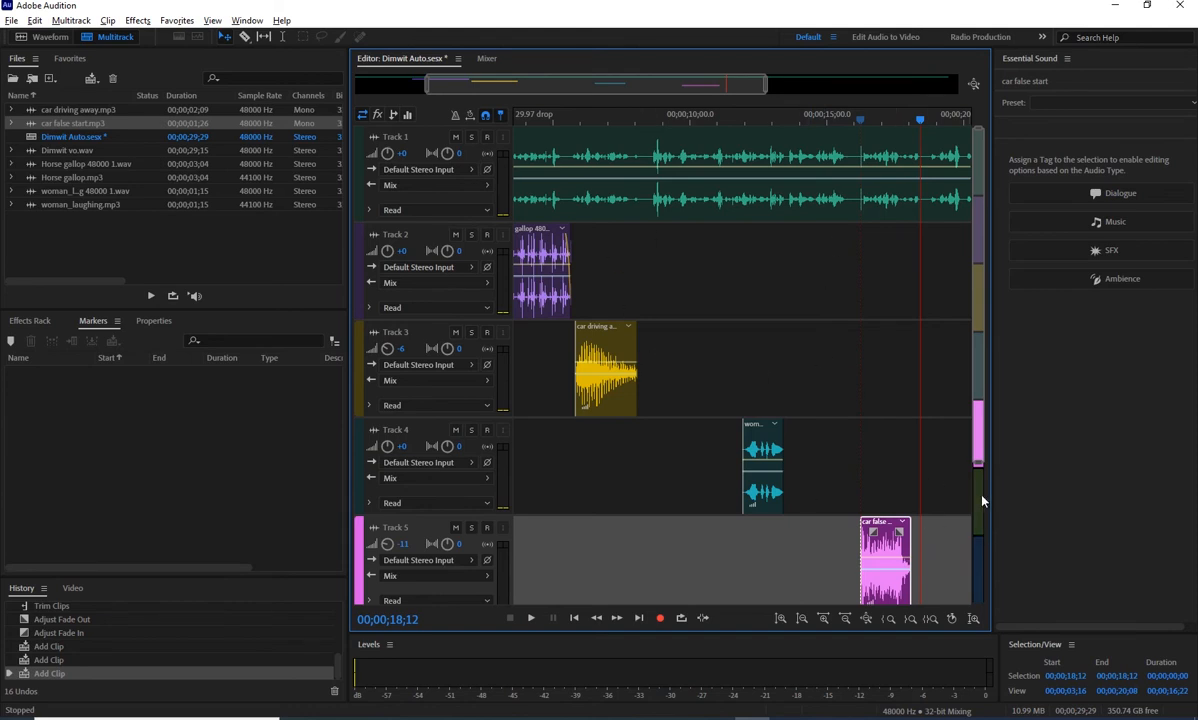
- Shrink the track heights to fit all tracks, then play from 00;00;15;28 and stop at the crying line, 00;00;18;03
click(800, 619)
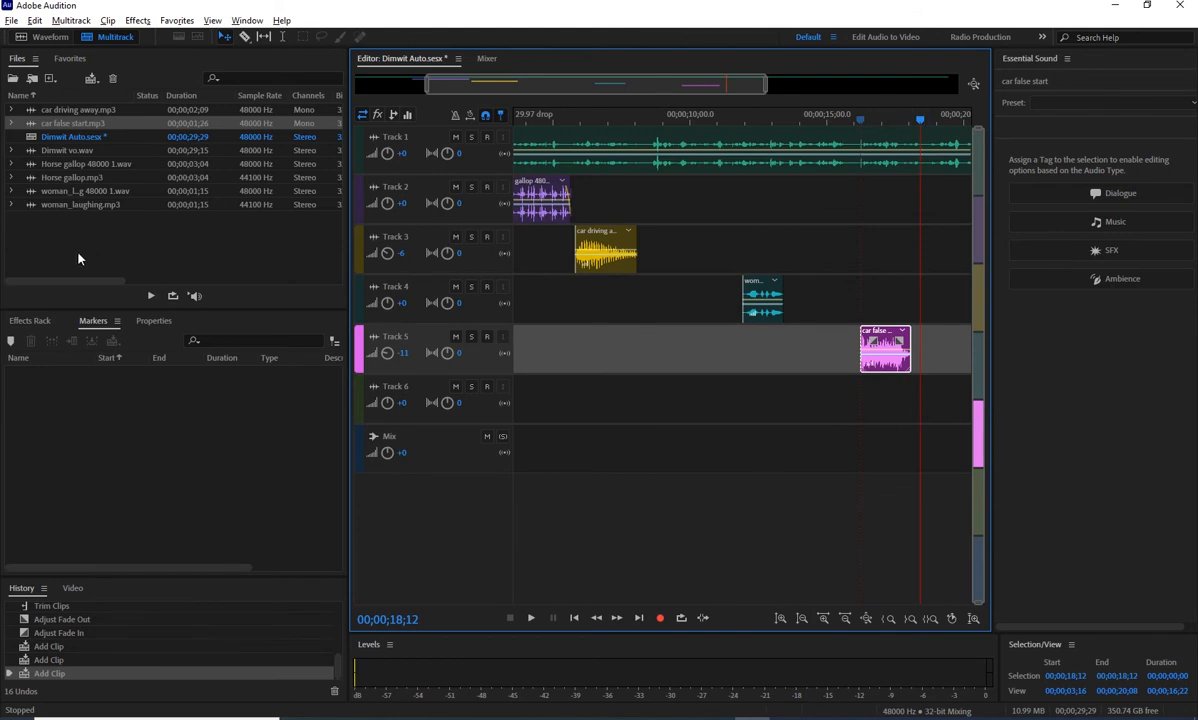
click(851, 118)
key(space)
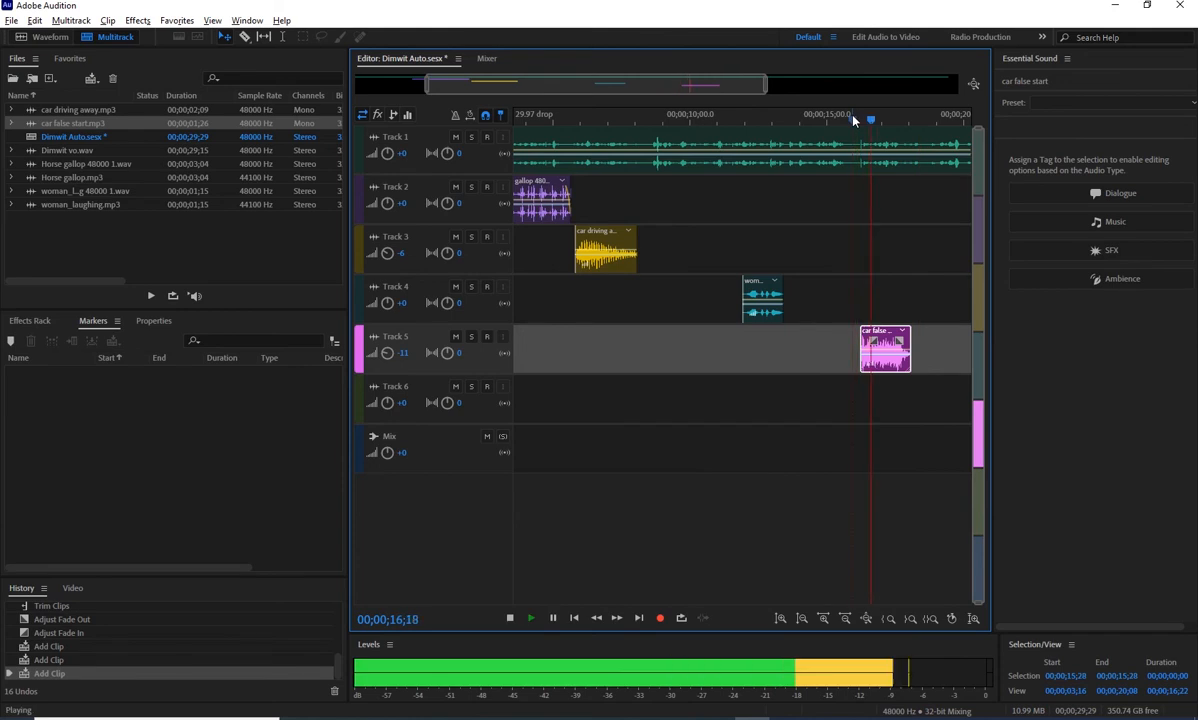
key(space)
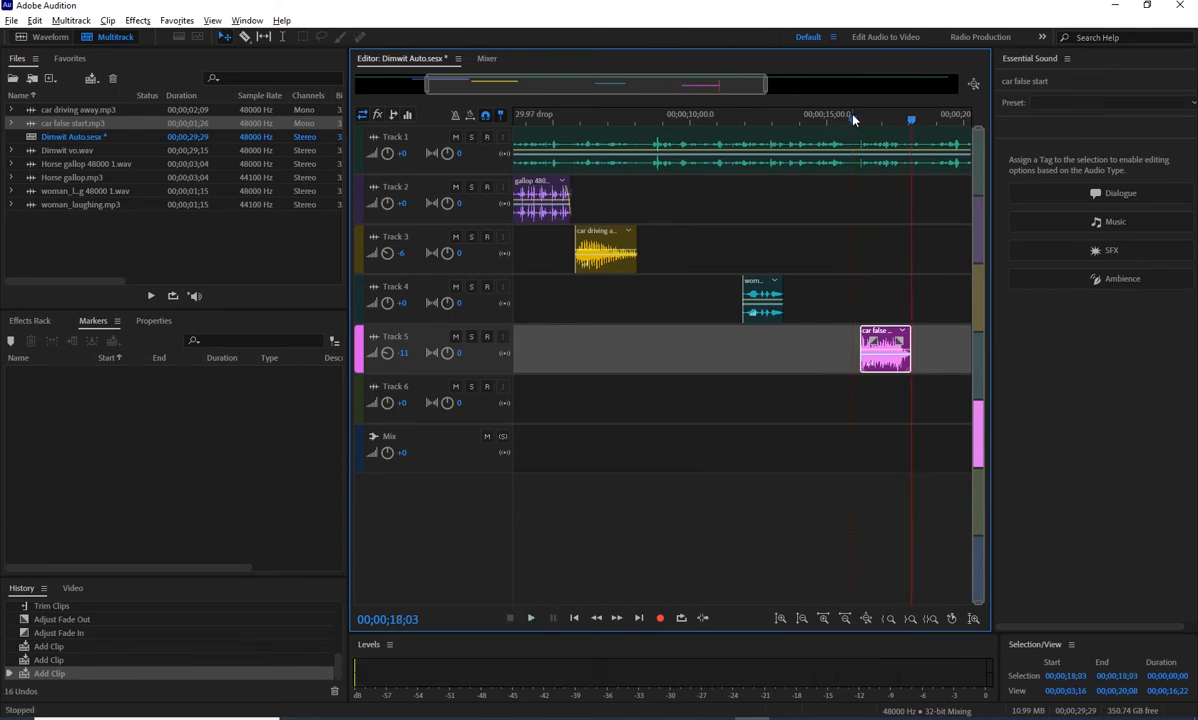
- Check the baby crying cue in the Word script, then import baby crying.mp3 in Audition and place it on Track 6 at 00;00;18;03
key(alt+Tab)
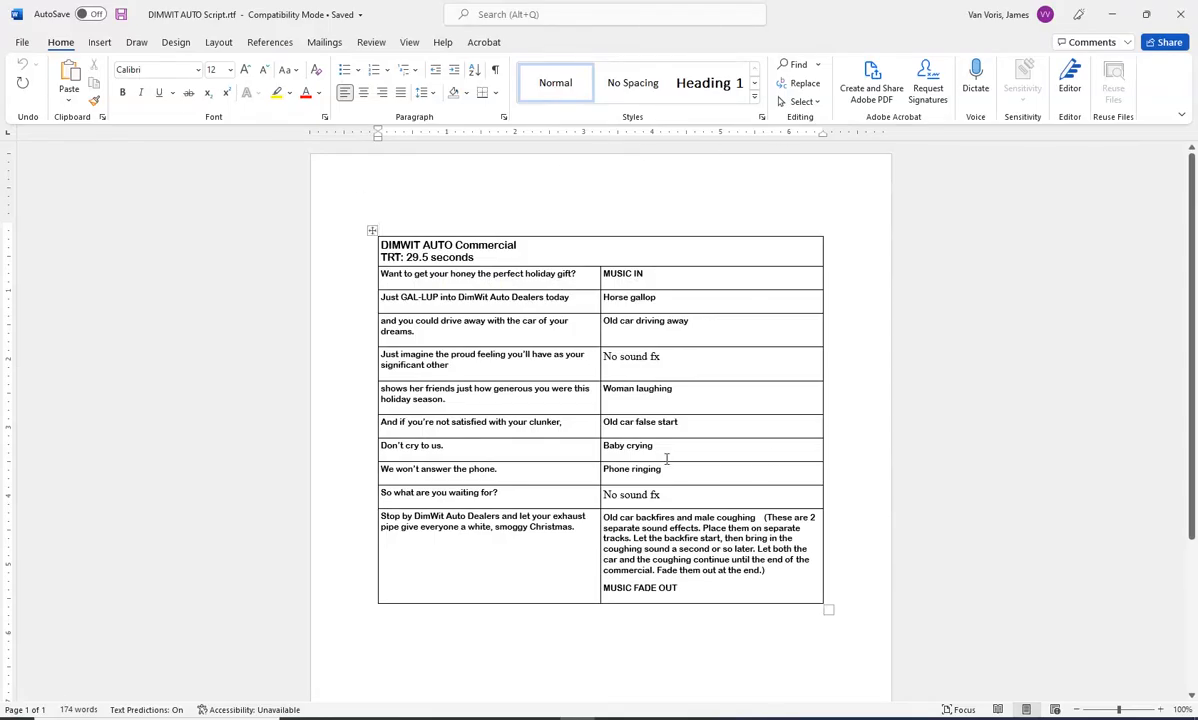
key(alt+Tab)
right_click(104, 228)
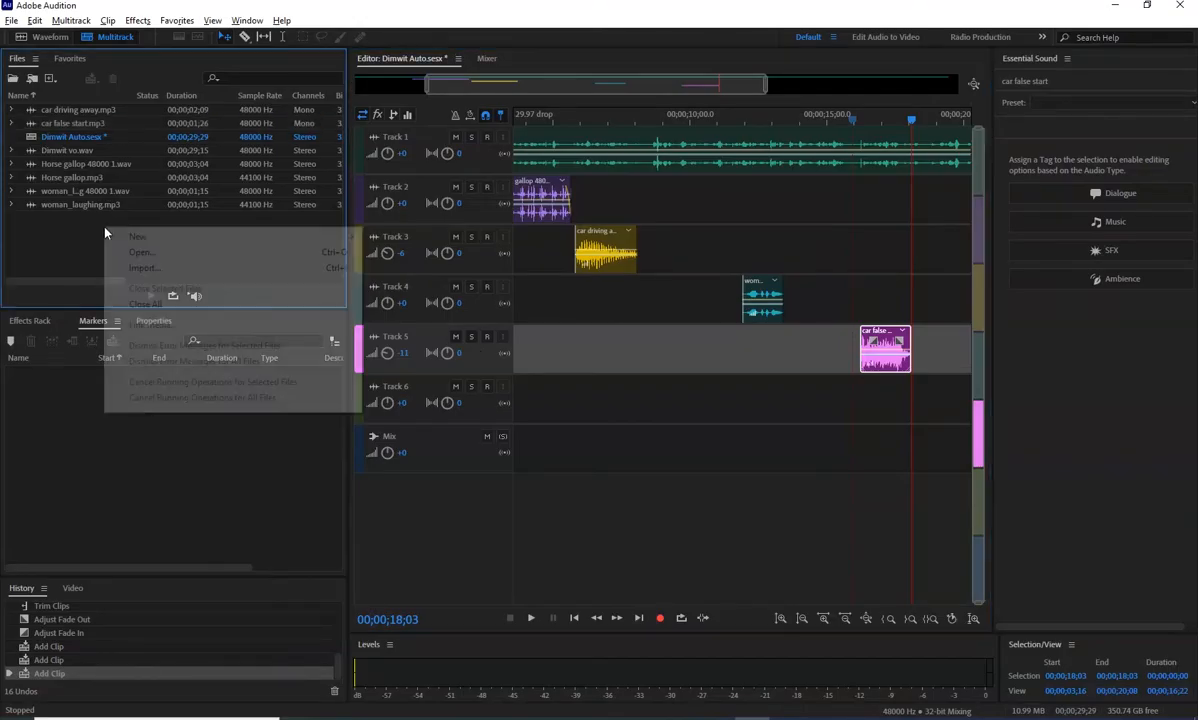
click(144, 268)
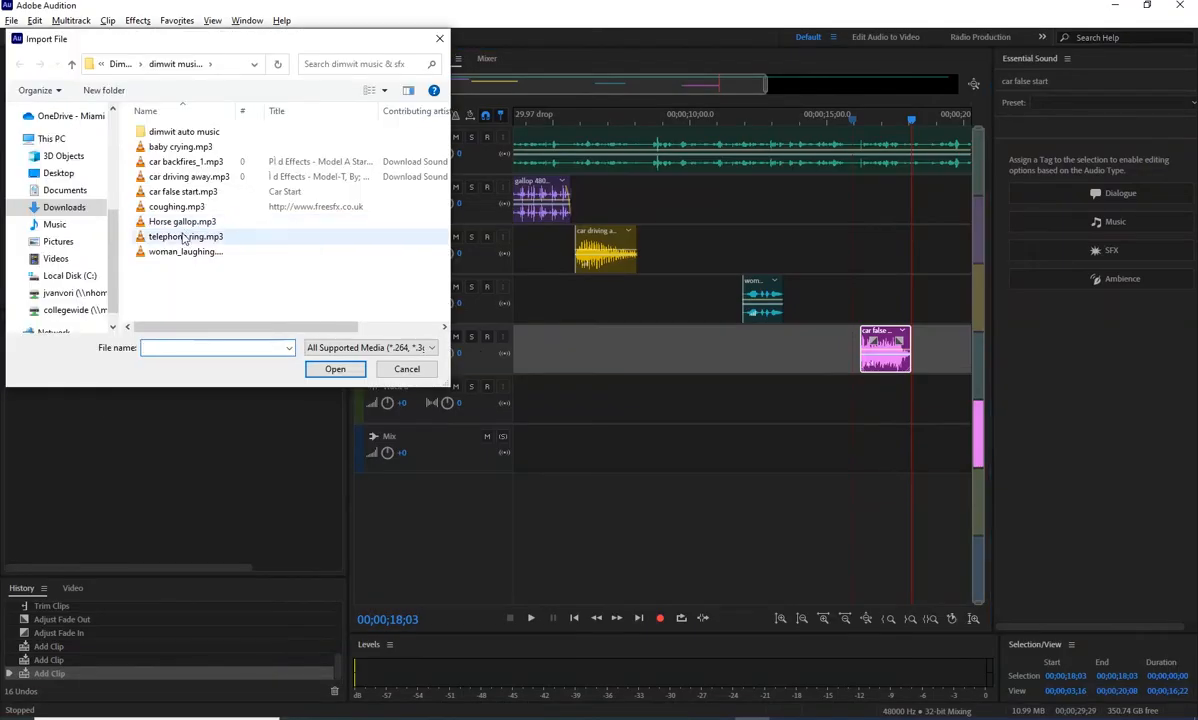
click(164, 147)
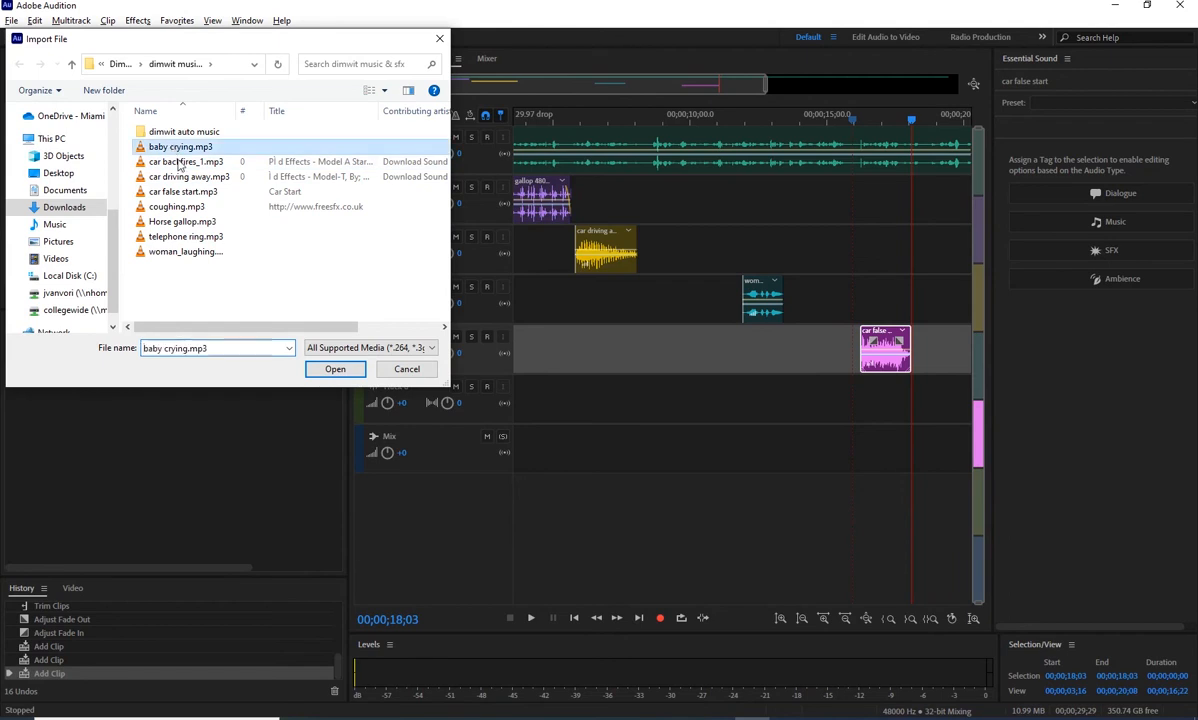
click(355, 370)
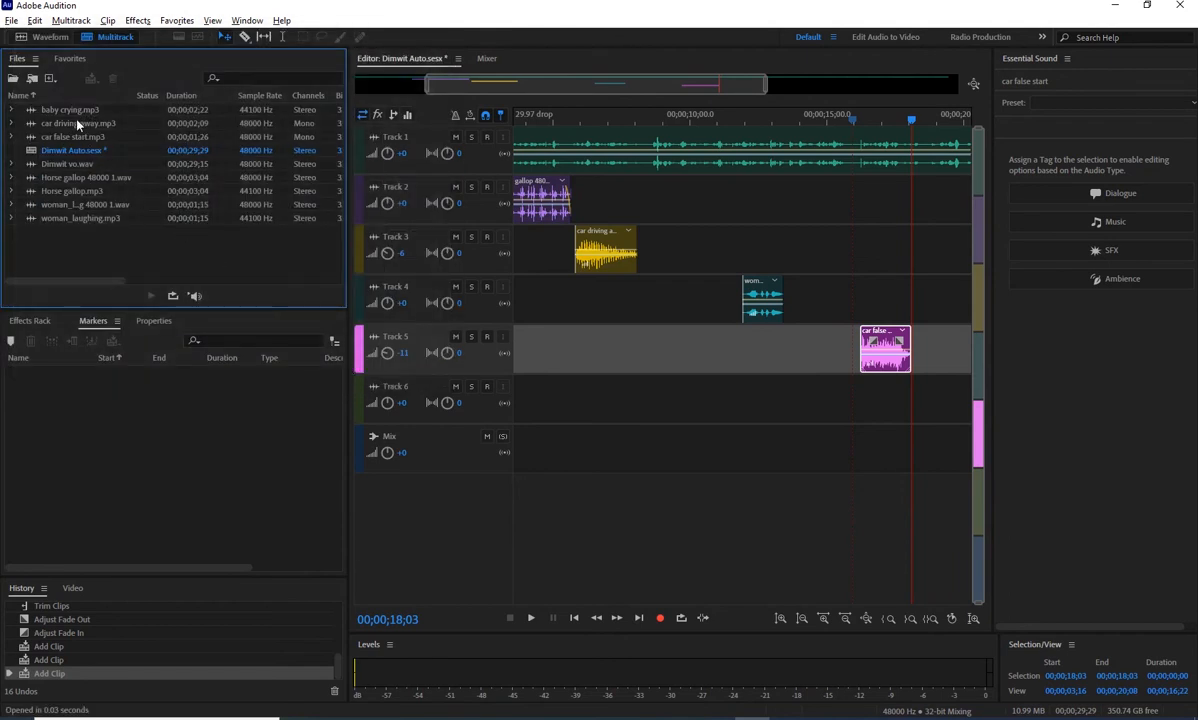
drag(68, 108, 918, 398)
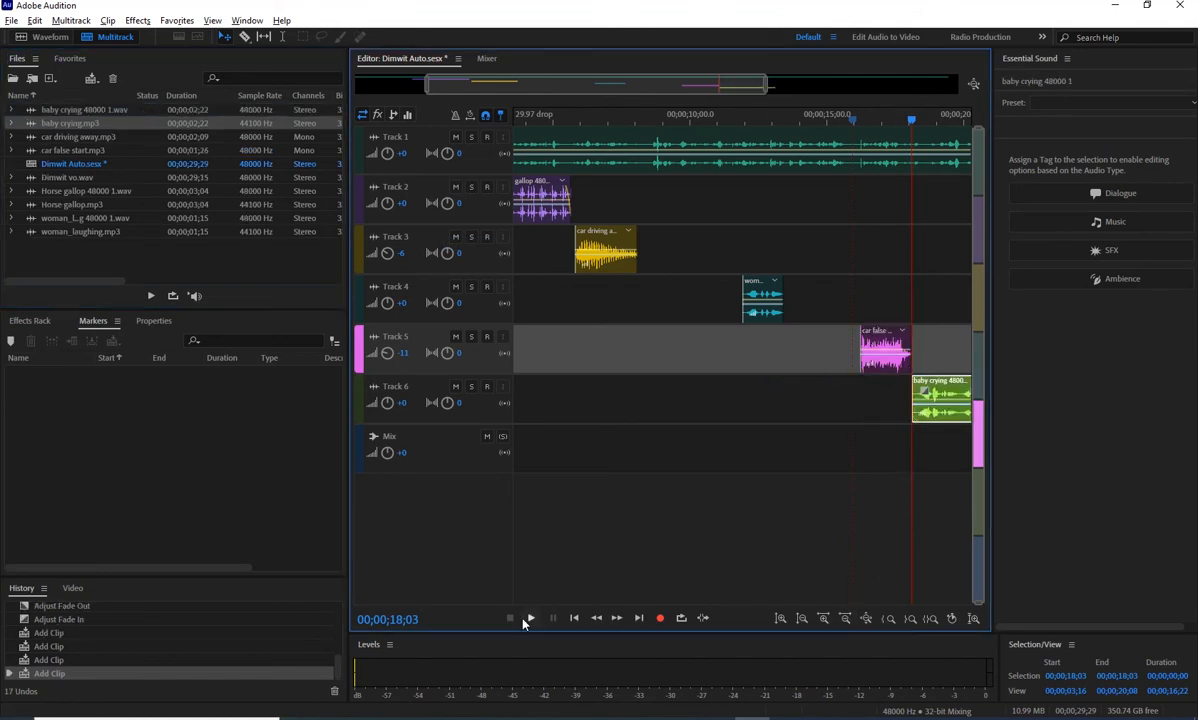
- Listen from 00;00;15;22, set Track 6's volume to -4 dB, and listen again from 00;00;17;12
drag(611, 93, 716, 125)
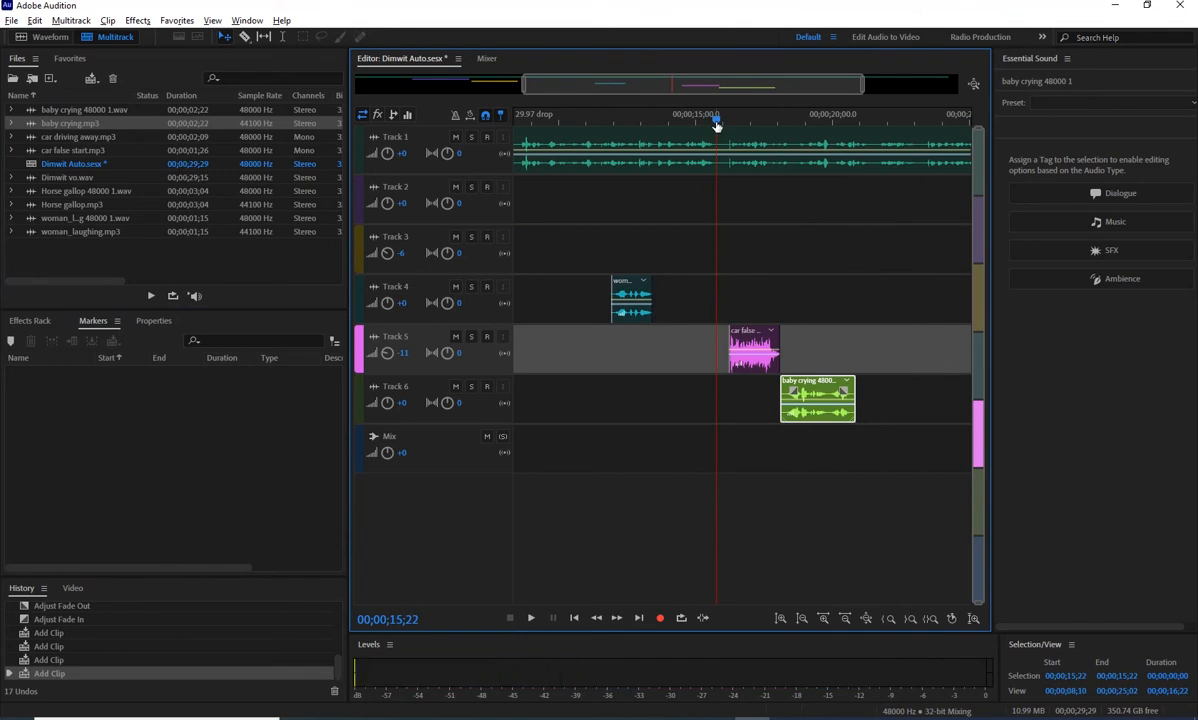
key(space)
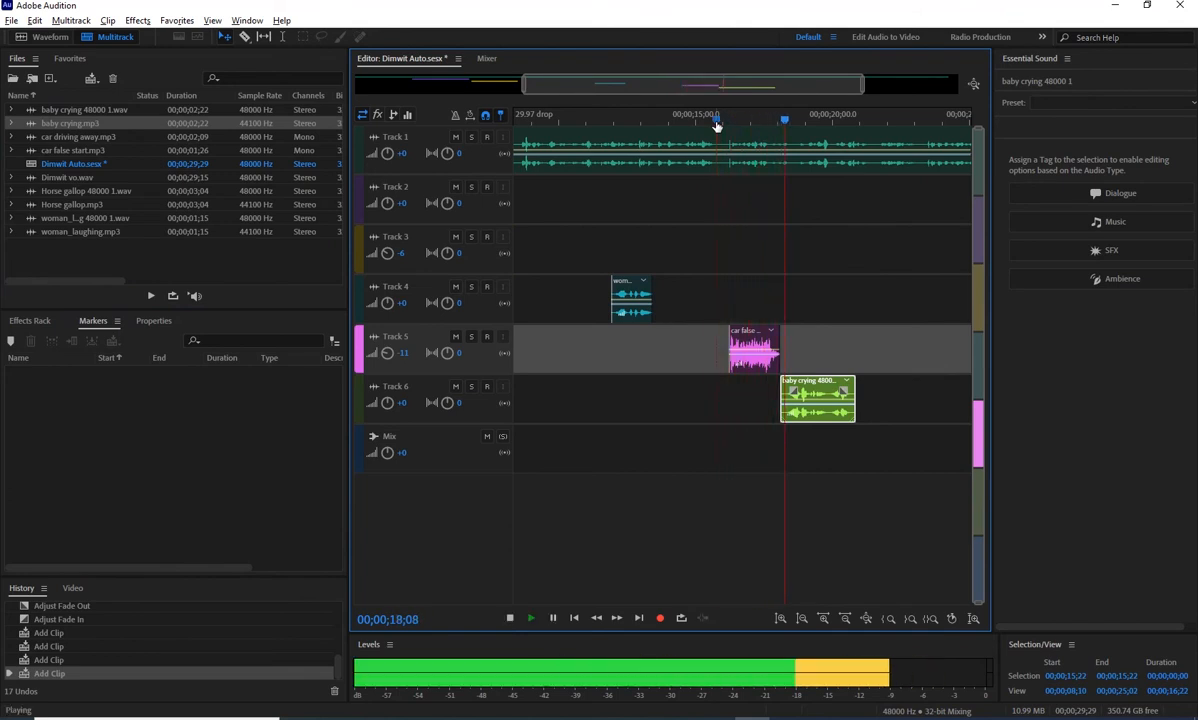
key(space)
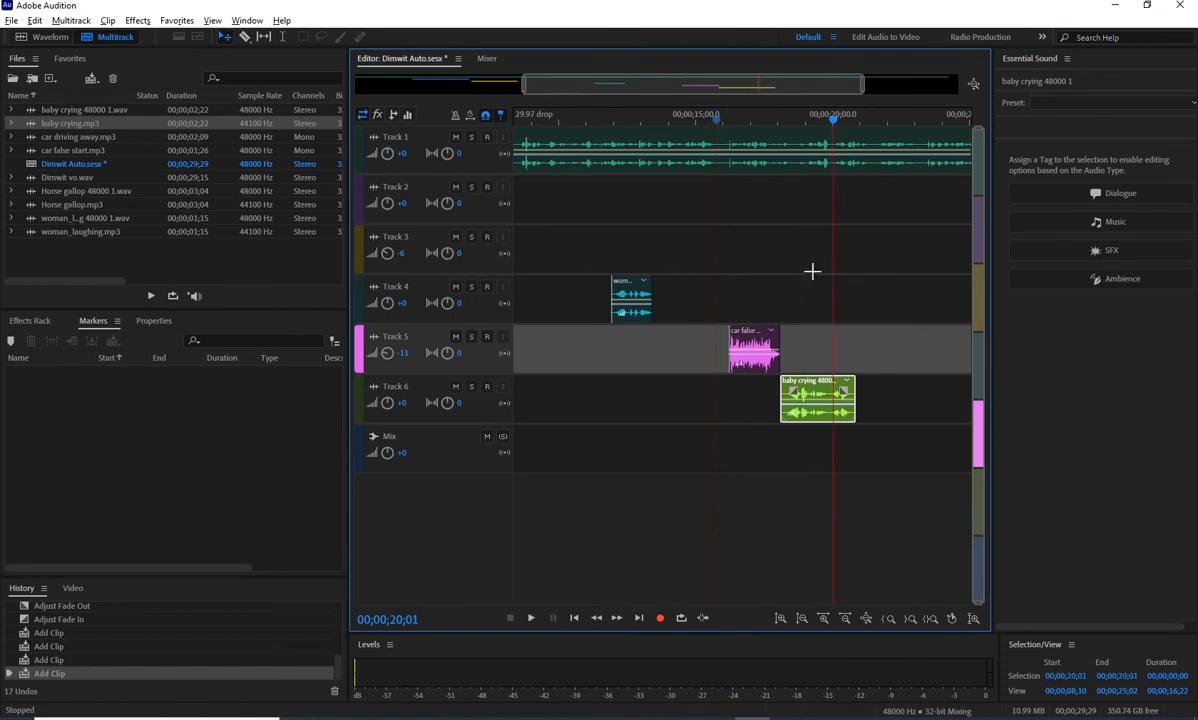
right_click(829, 397)
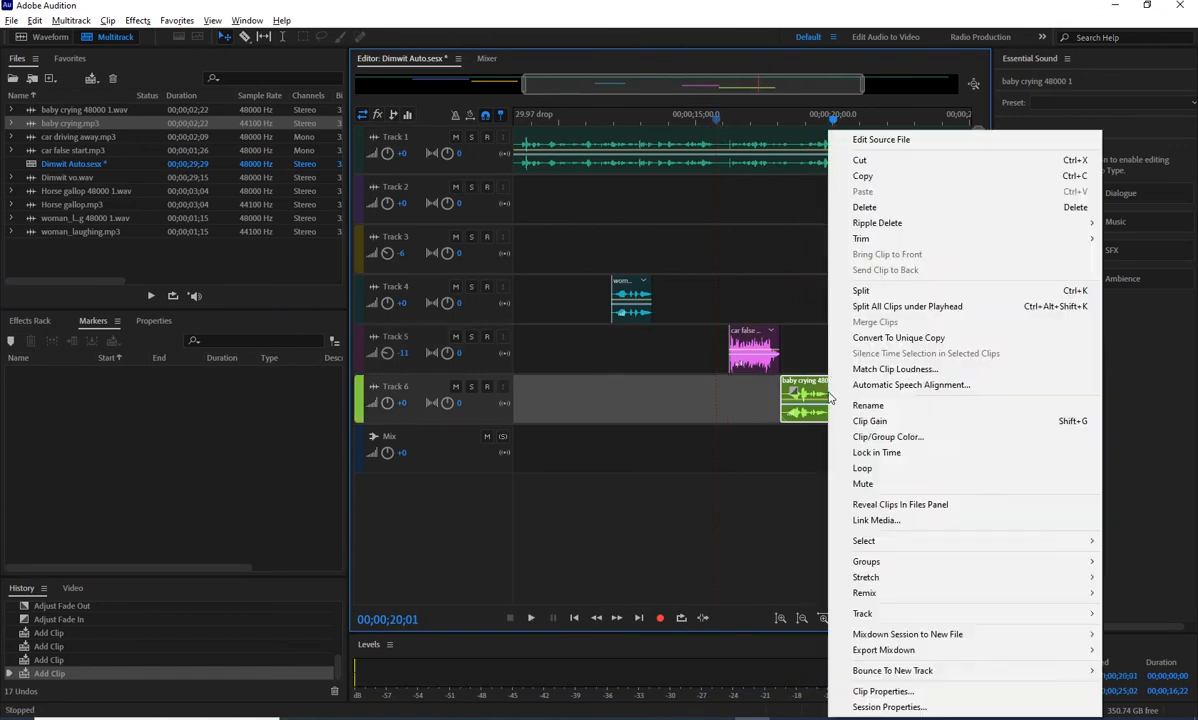
click(535, 457)
click(403, 404)
text(-4)
key(Return)
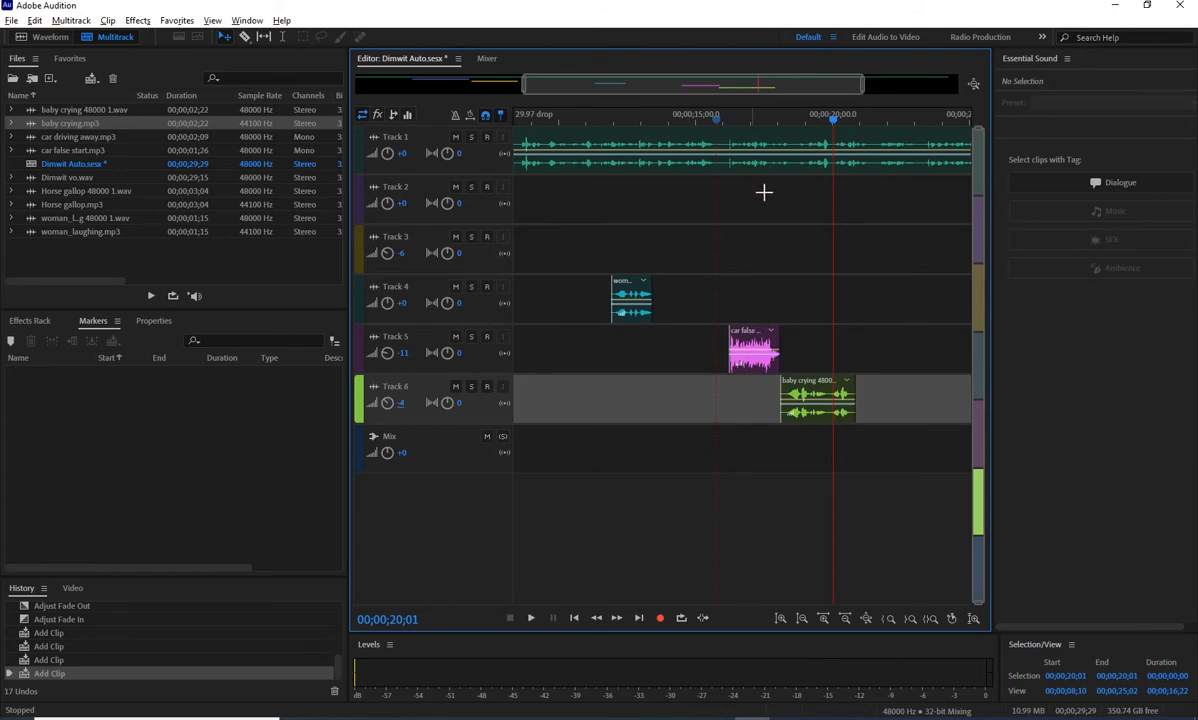
click(762, 118)
key(space)
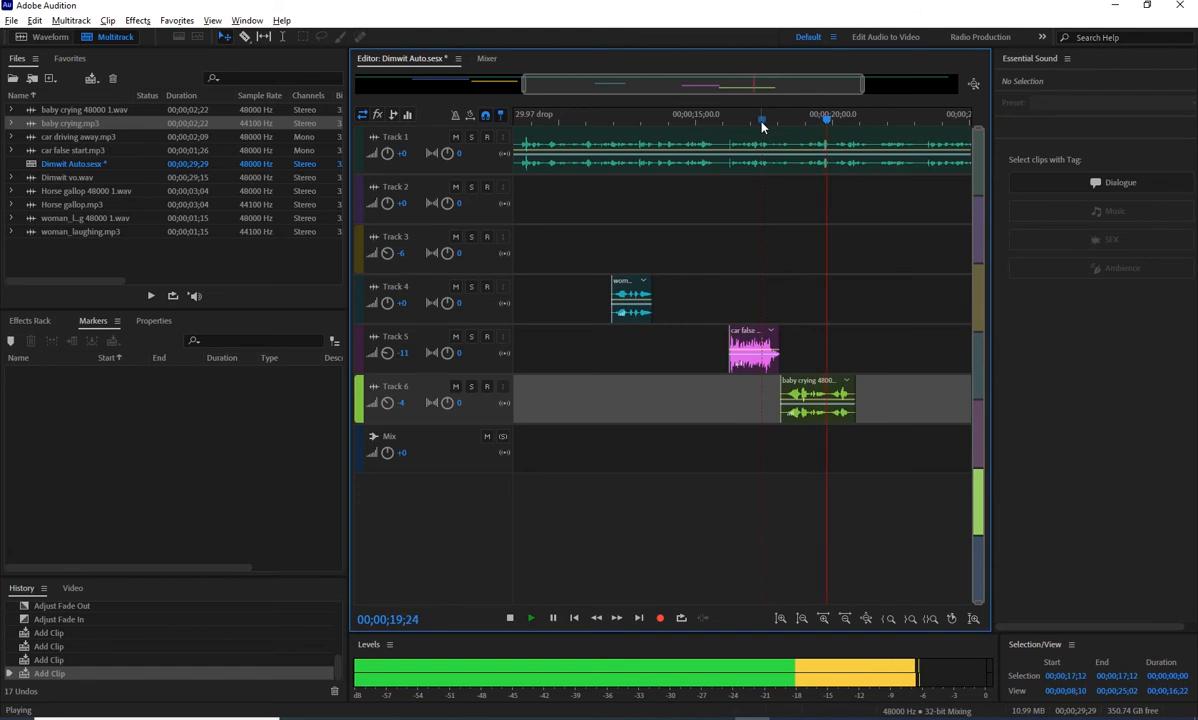
key(space)
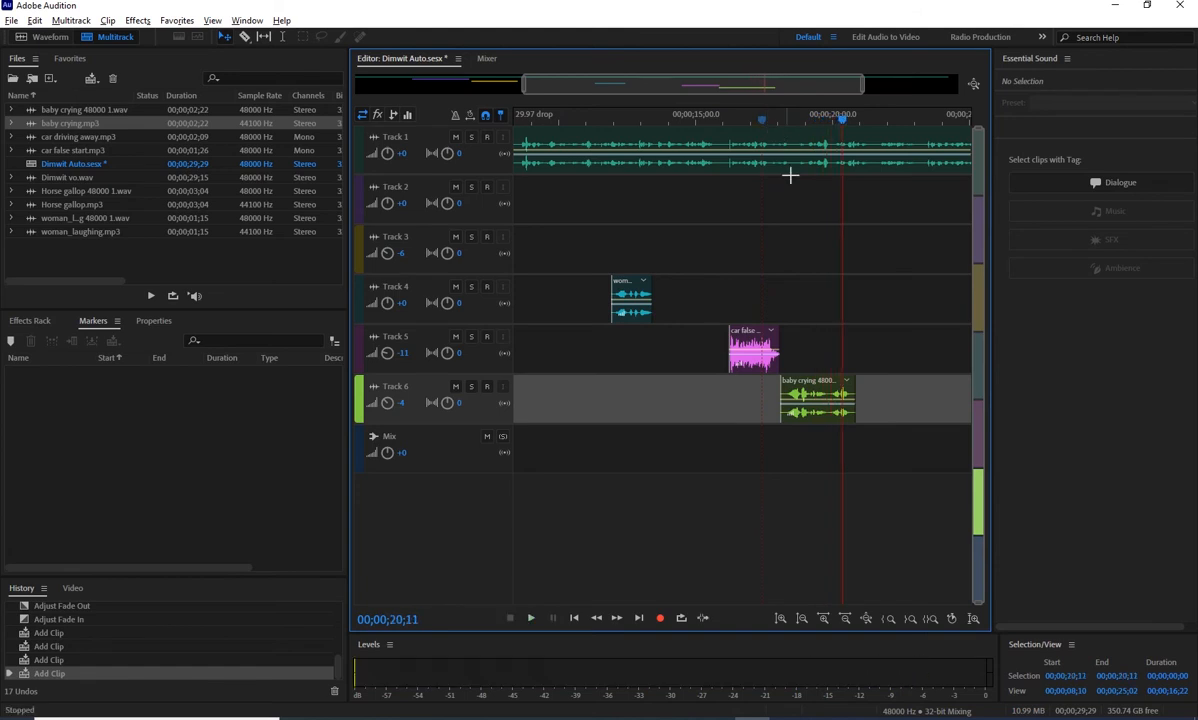
- Trim the end of the baby crying clip on Track 6 to 00;00;20;04 and save the session
click(843, 118)
mouse_move(843, 118)
mouse_down()
mouse_move(818, 118)
mouse_move(836, 122)
mouse_up()
key(space)
key(space)
drag(852, 395, 835, 395)
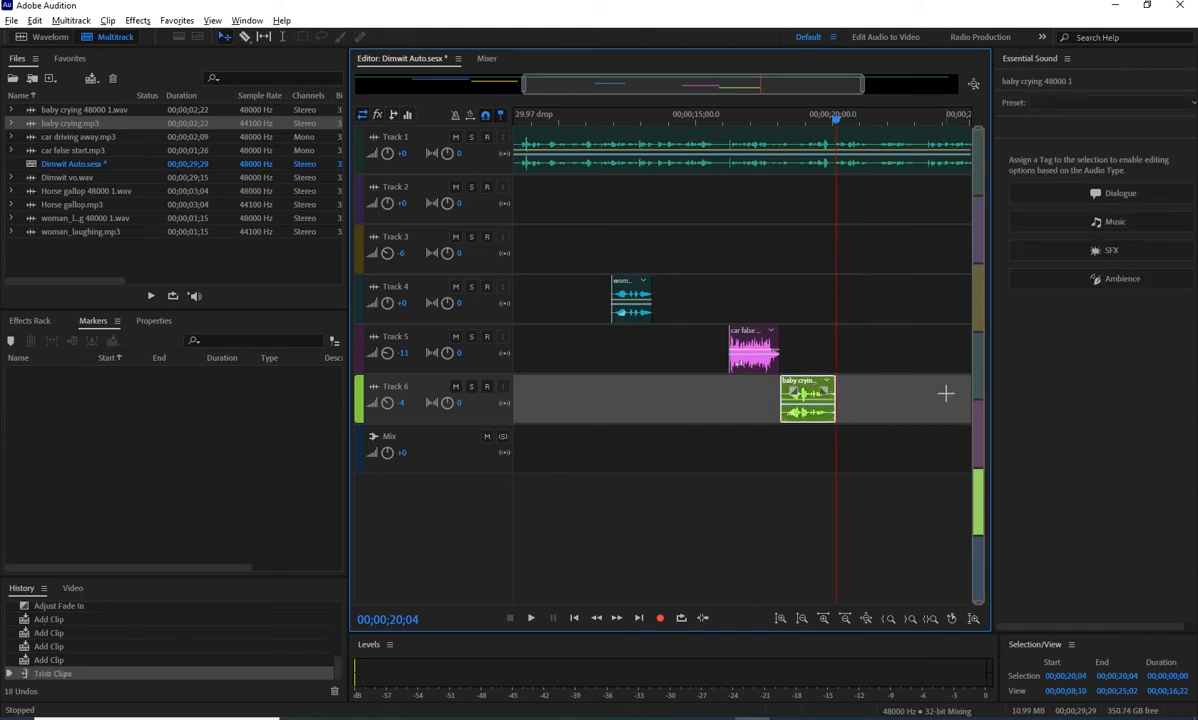
key(ctrl+s)
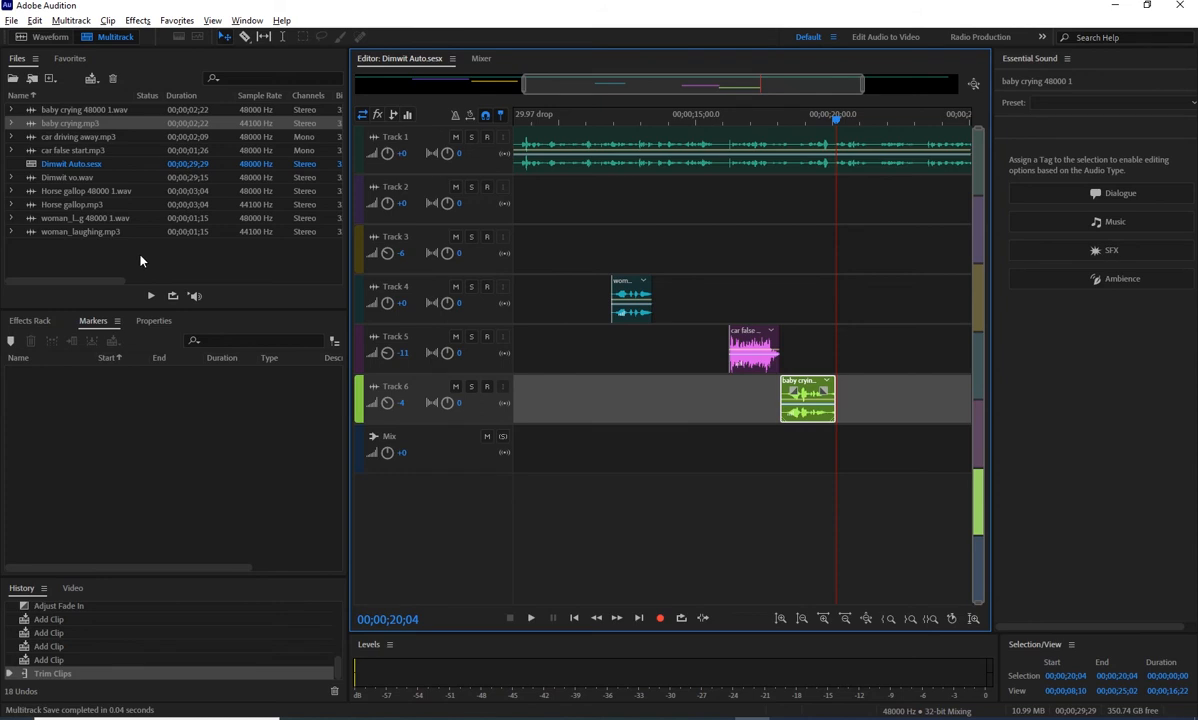
- Check the phone ringing cue in the Word script, then import telephone ring.mp3 in Audition and place it on Track 7 at 00;00;20;04
key(alt+Tab)
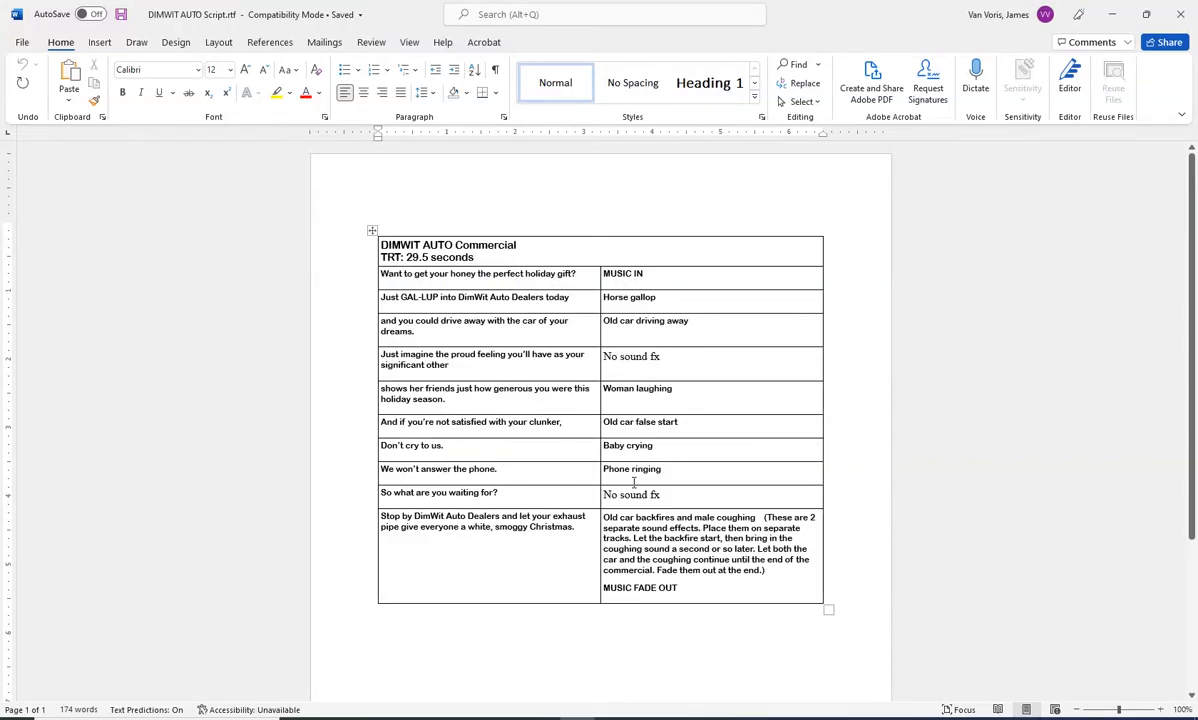
key(alt+Tab)
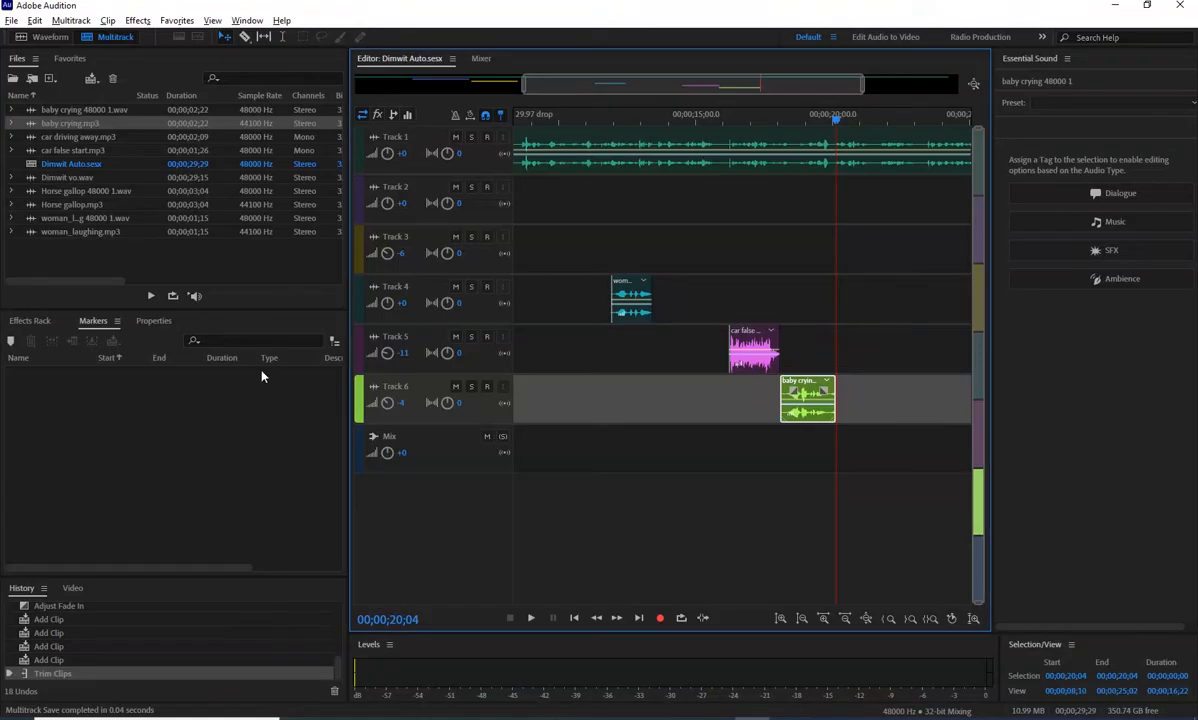
right_click(157, 263)
click(195, 302)
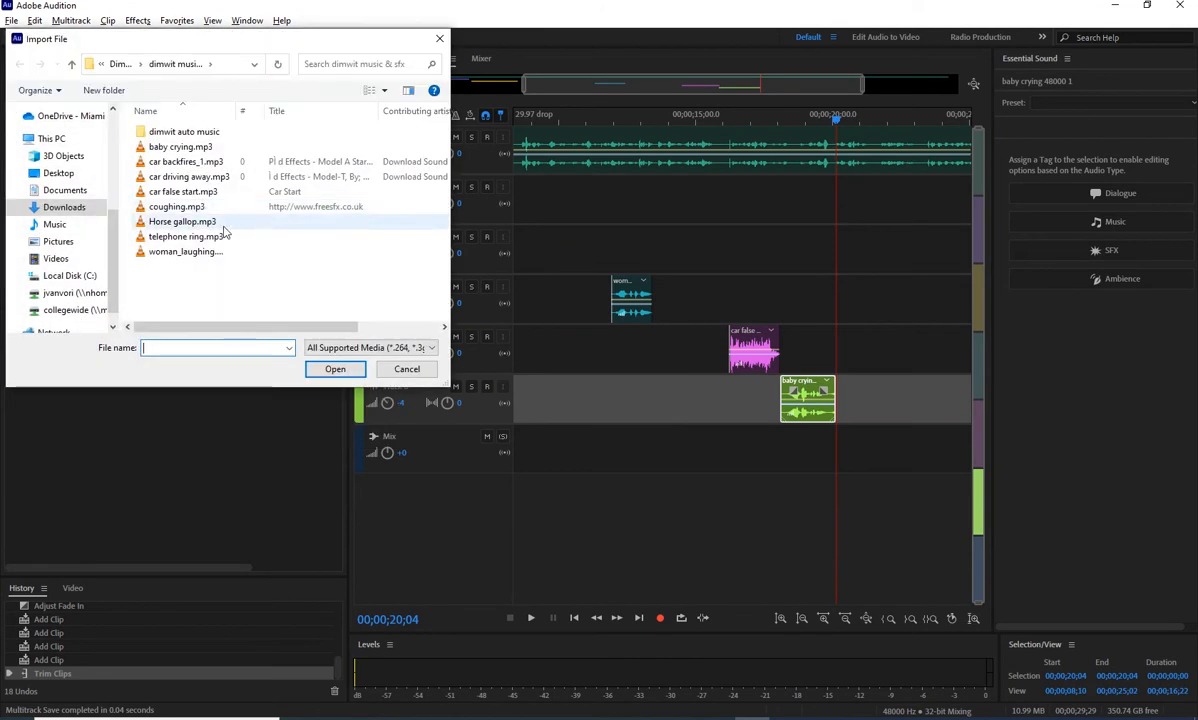
click(182, 236)
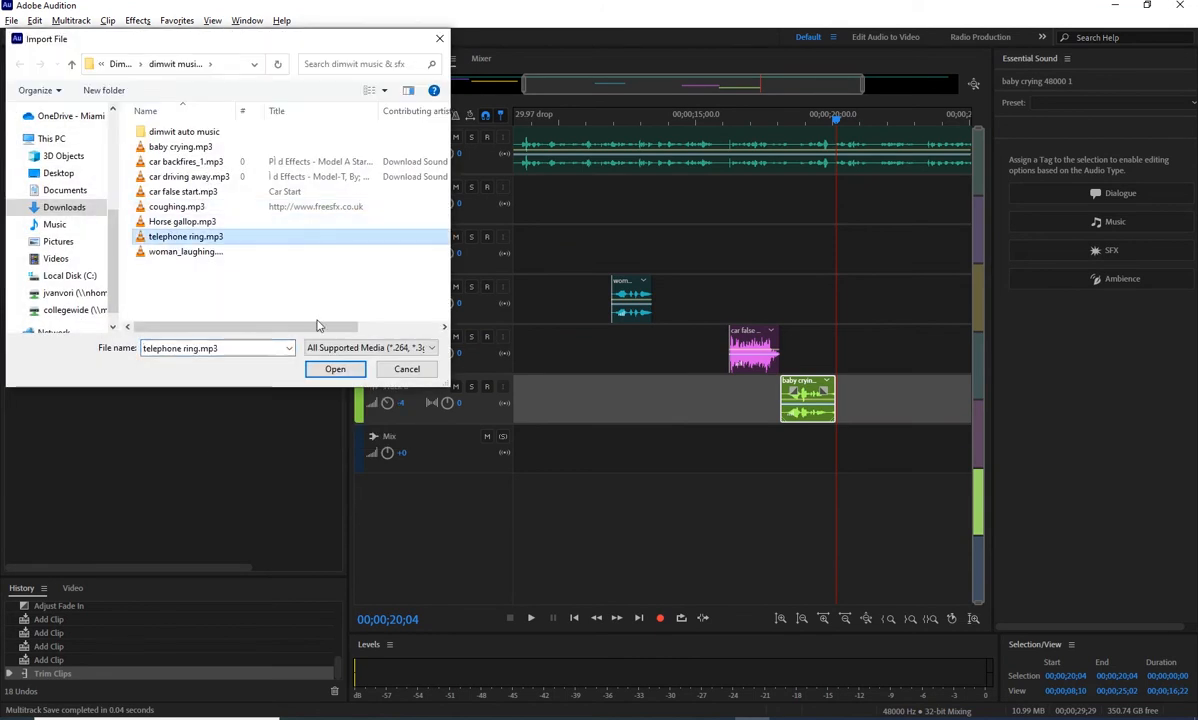
click(350, 370)
drag(62, 224, 870, 450)
- Listen to the telephone ring from 00;00;20;04, set Track 7's volume to -5 dB, and listen again from 00;00;19;16
key(space)
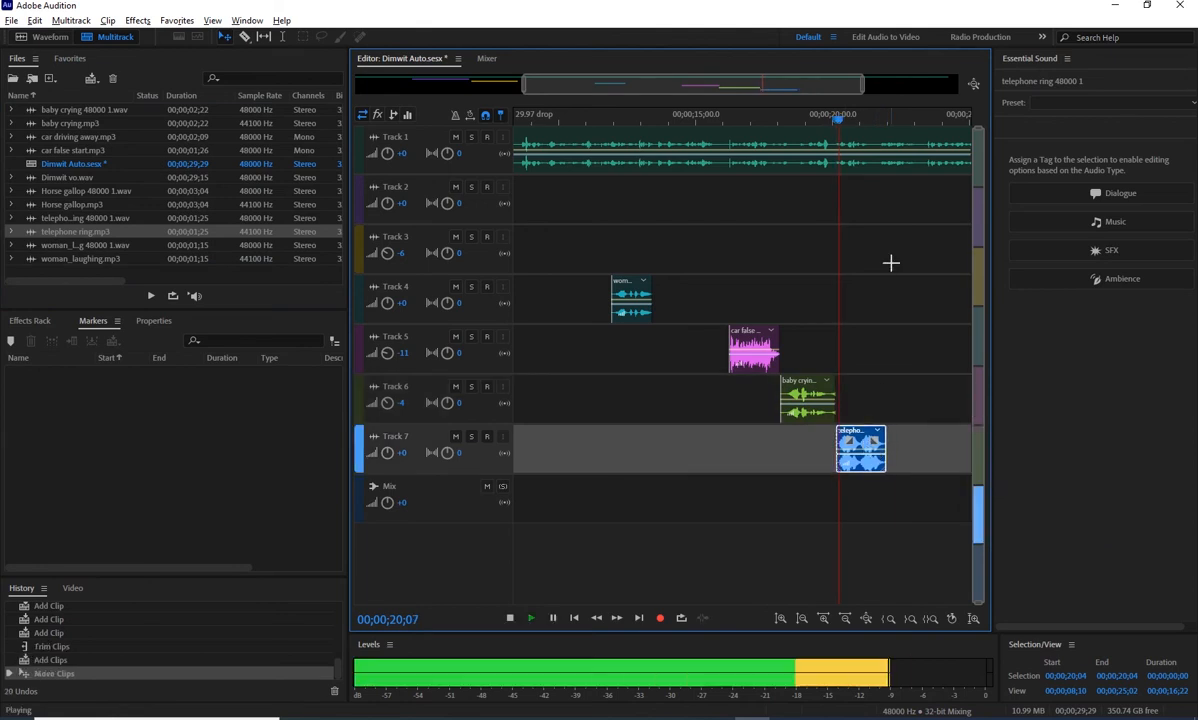
key(space)
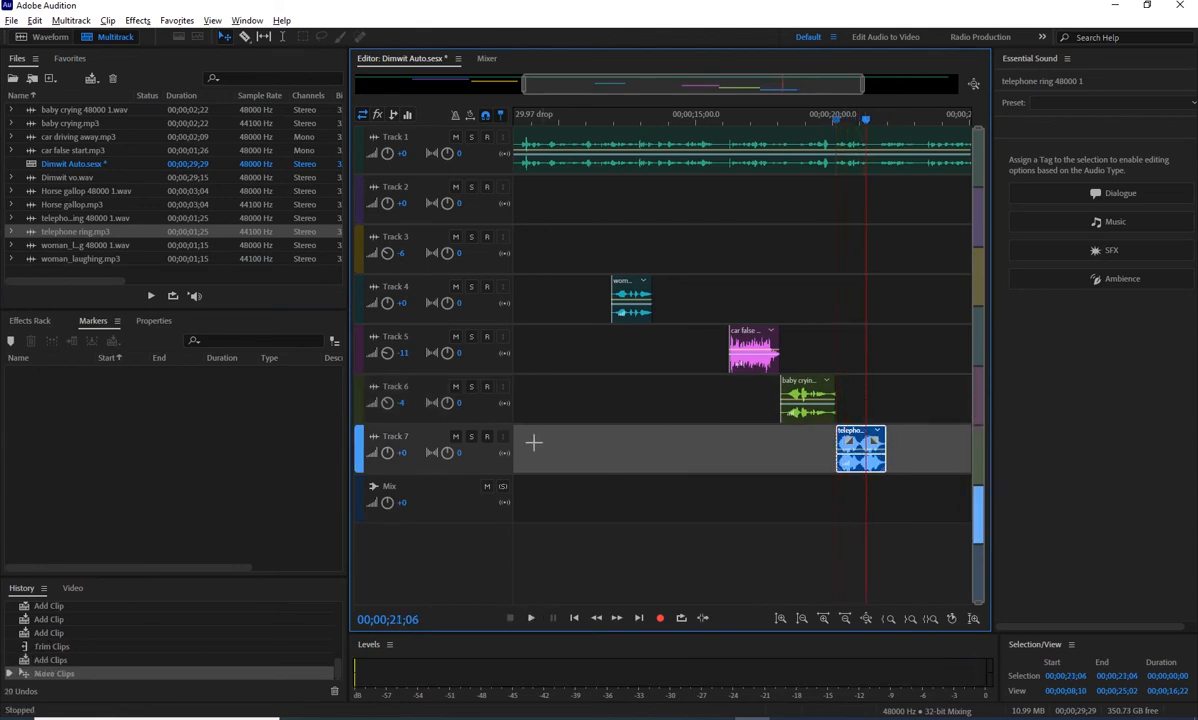
click(404, 455)
text(-5)
key(Return)
click(820, 118)
key(space)
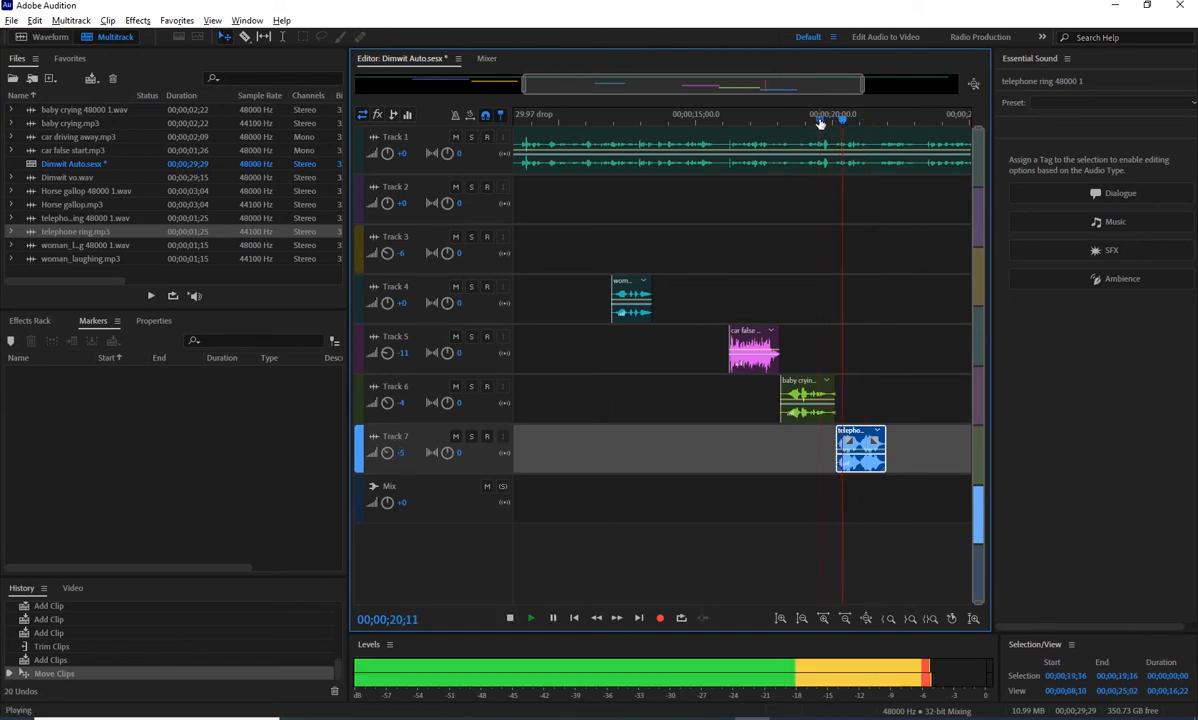
key(space)
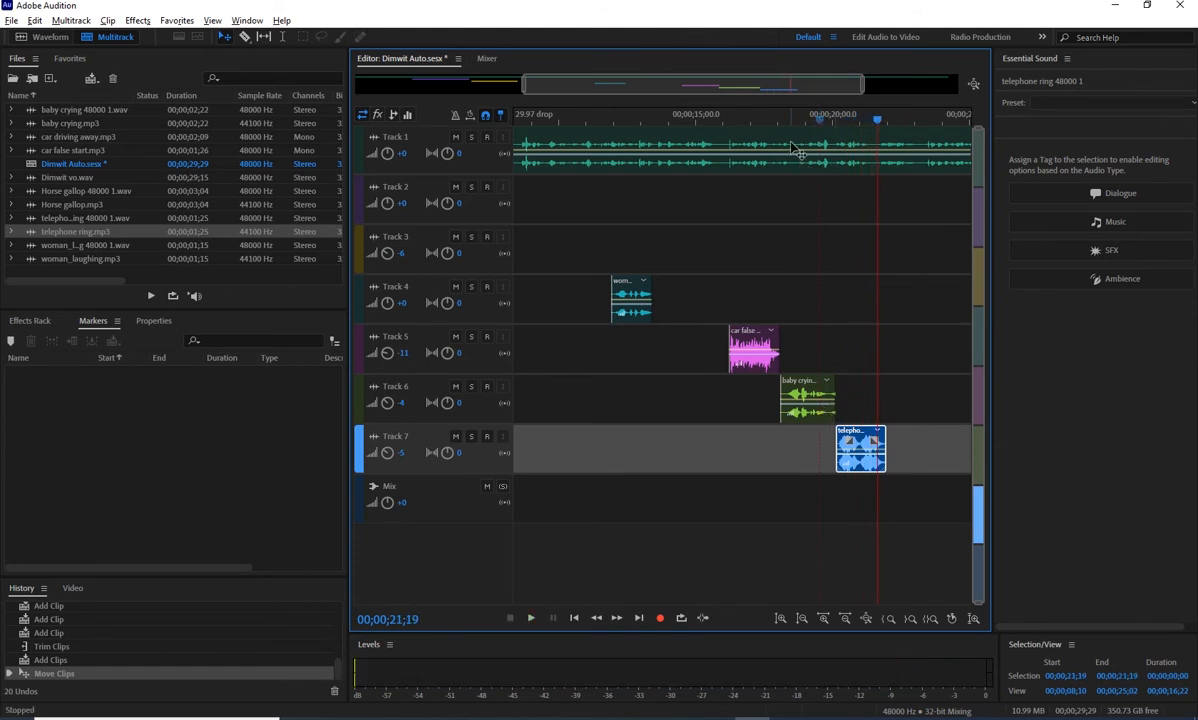
- Mute Track 7 and listen to the end of the baby crying clip from 00;00;17;25
click(456, 438)
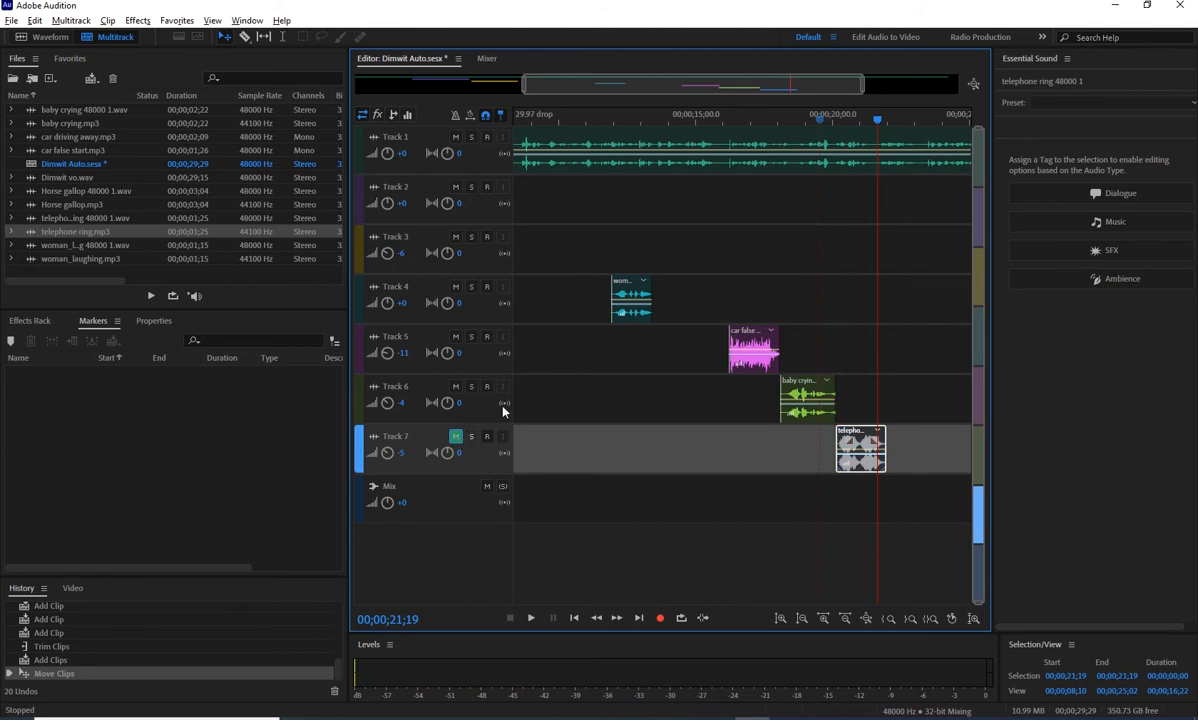
click(774, 128)
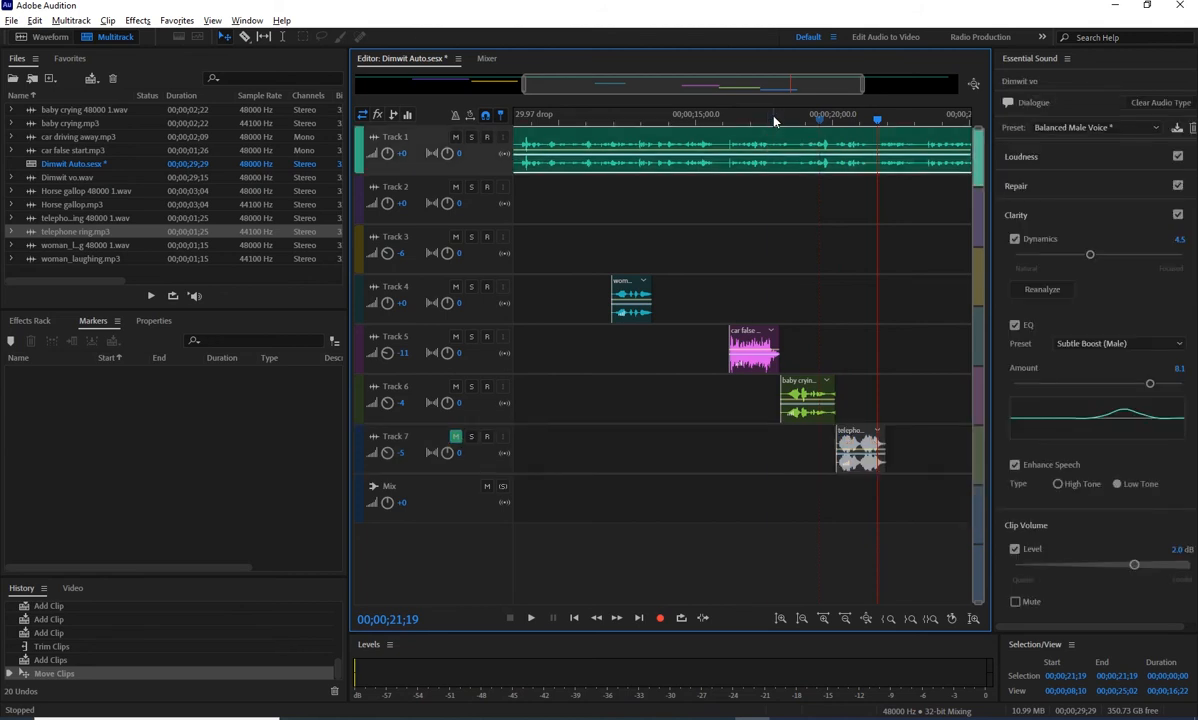
key(space)
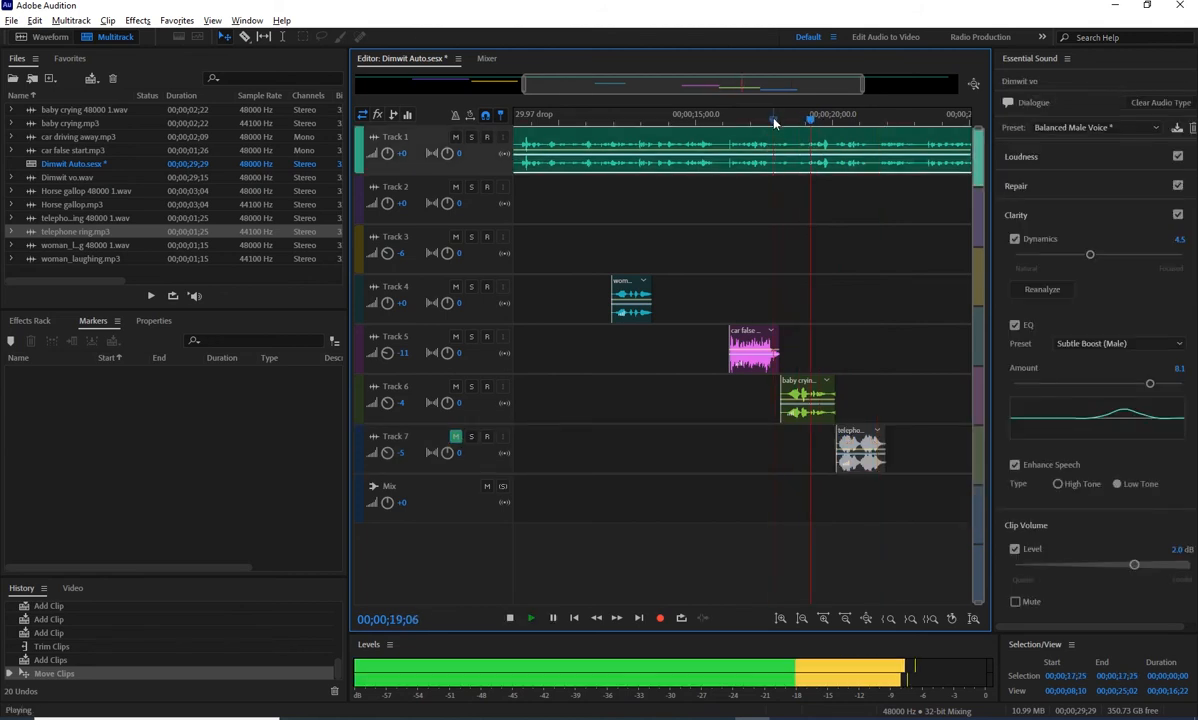
key(space)
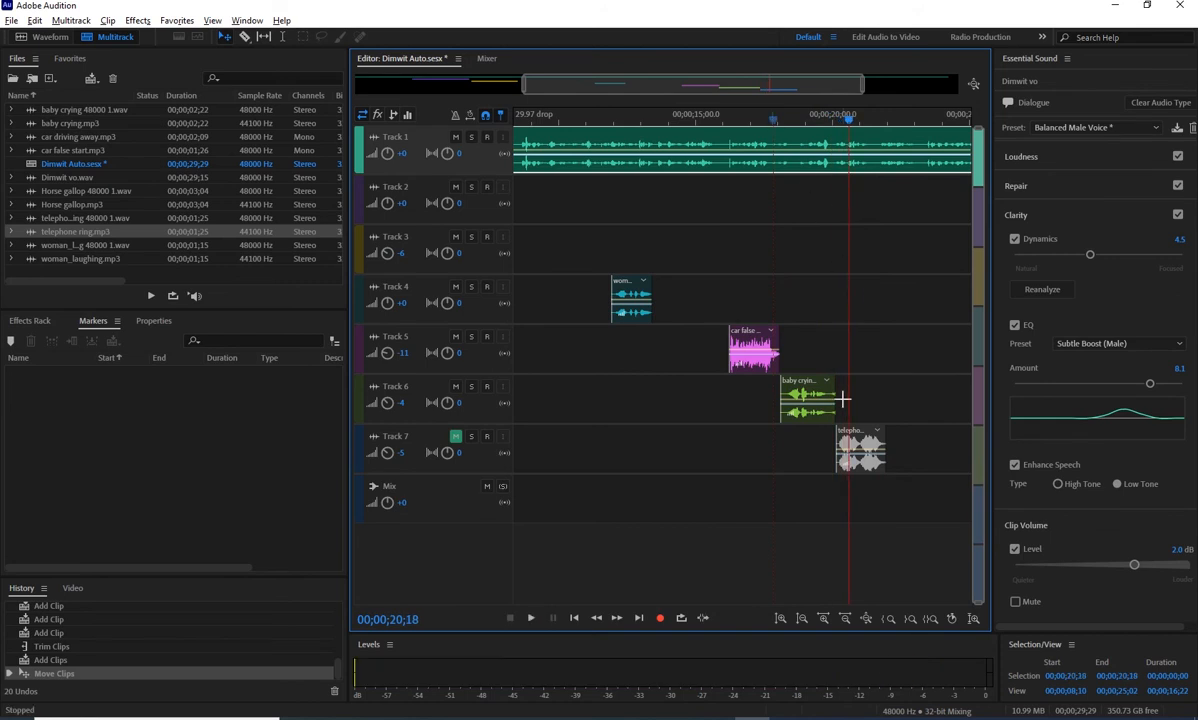
- Add a short fade-out to the end of the baby crying clip on Track 6 and listen from 00;00;18;15
click(809, 118)
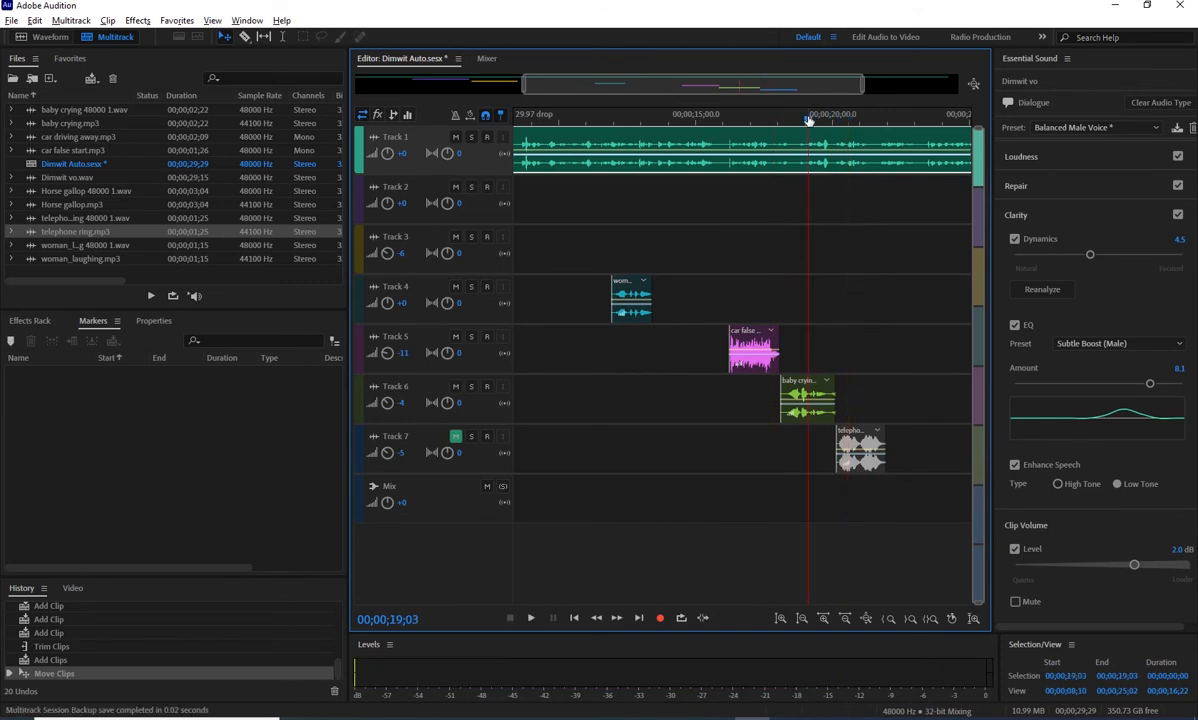
scroll(809, 118, up, 6)
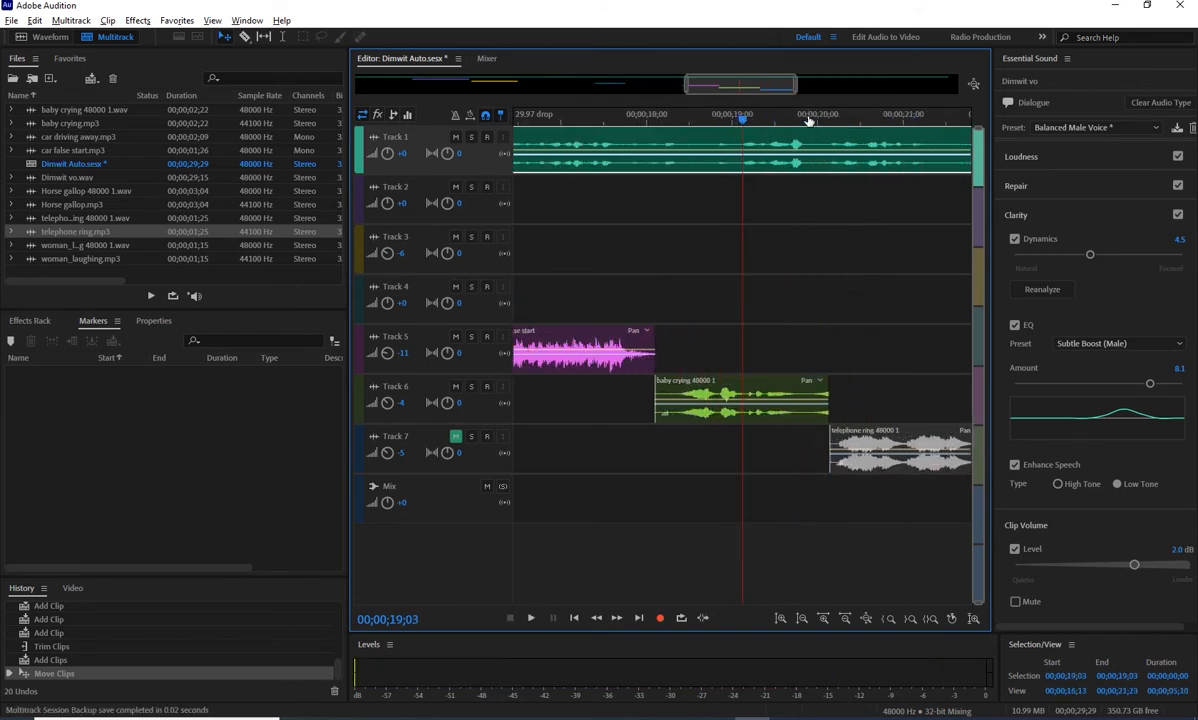
click(750, 366)
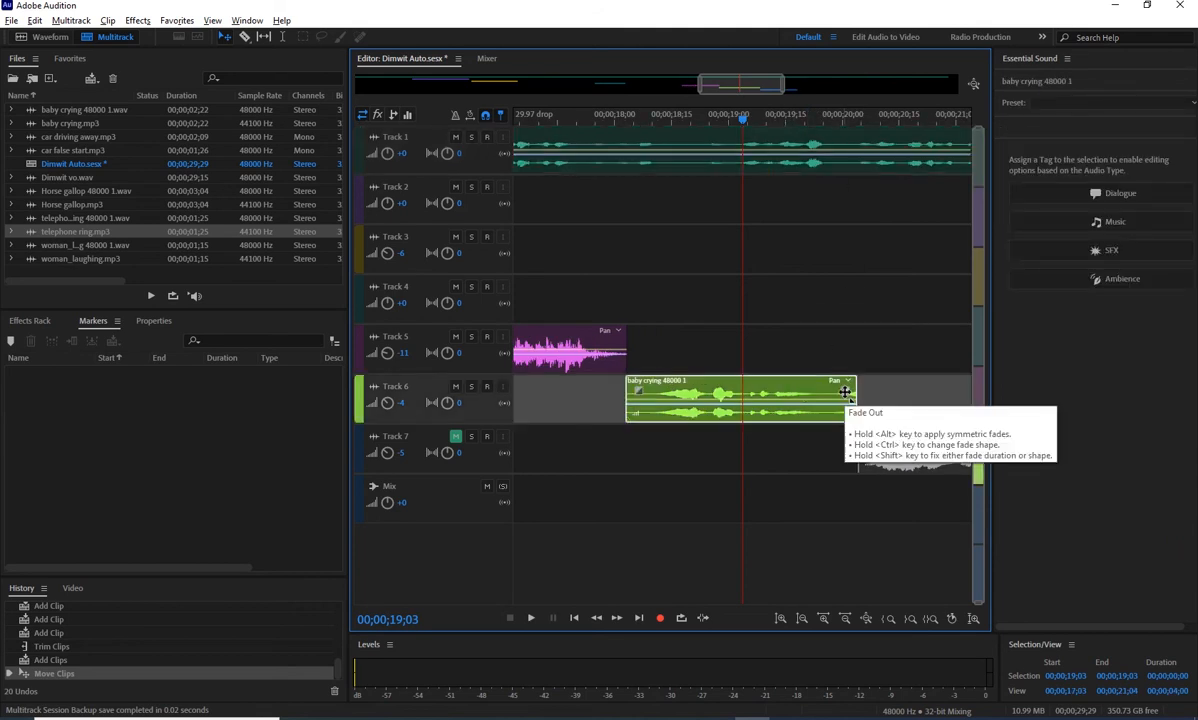
drag(845, 391, 828, 396)
click(675, 119)
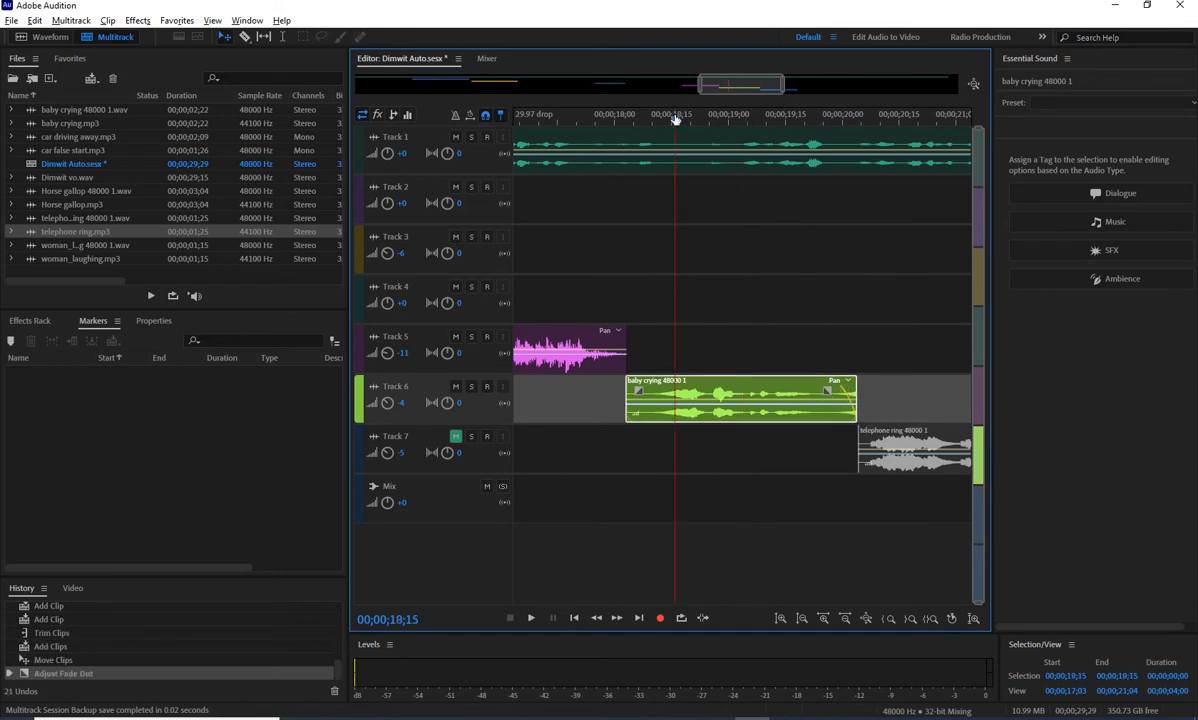
key(space)
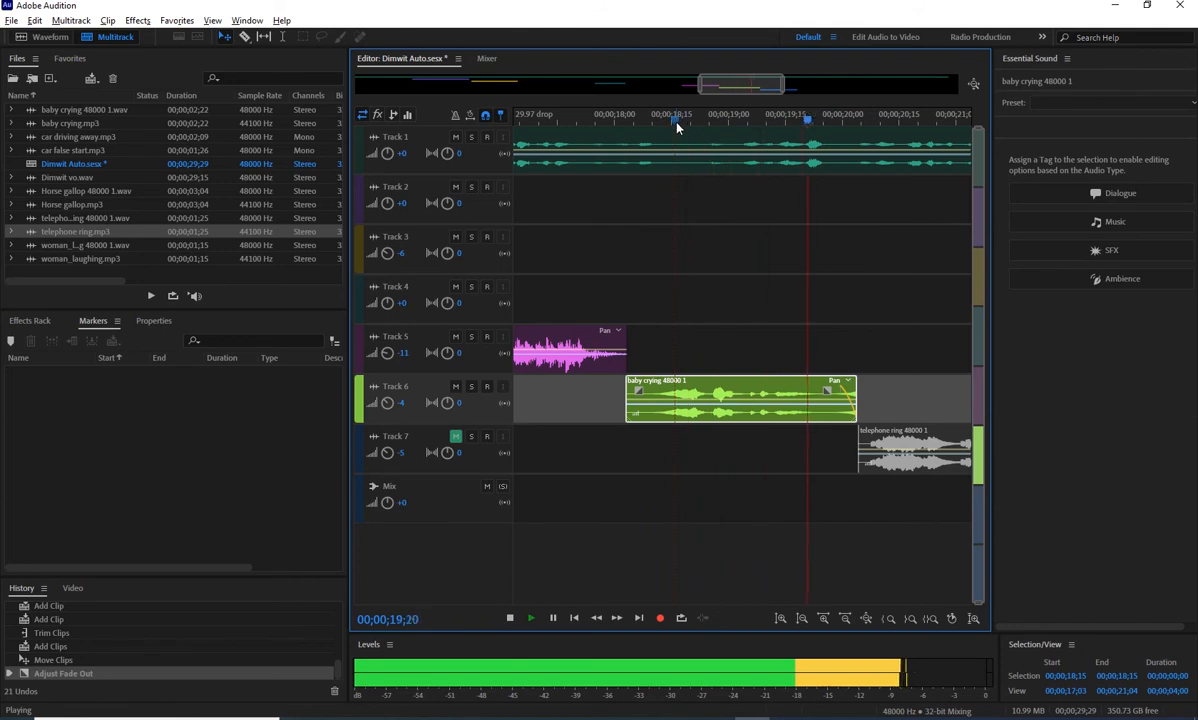
key(space)
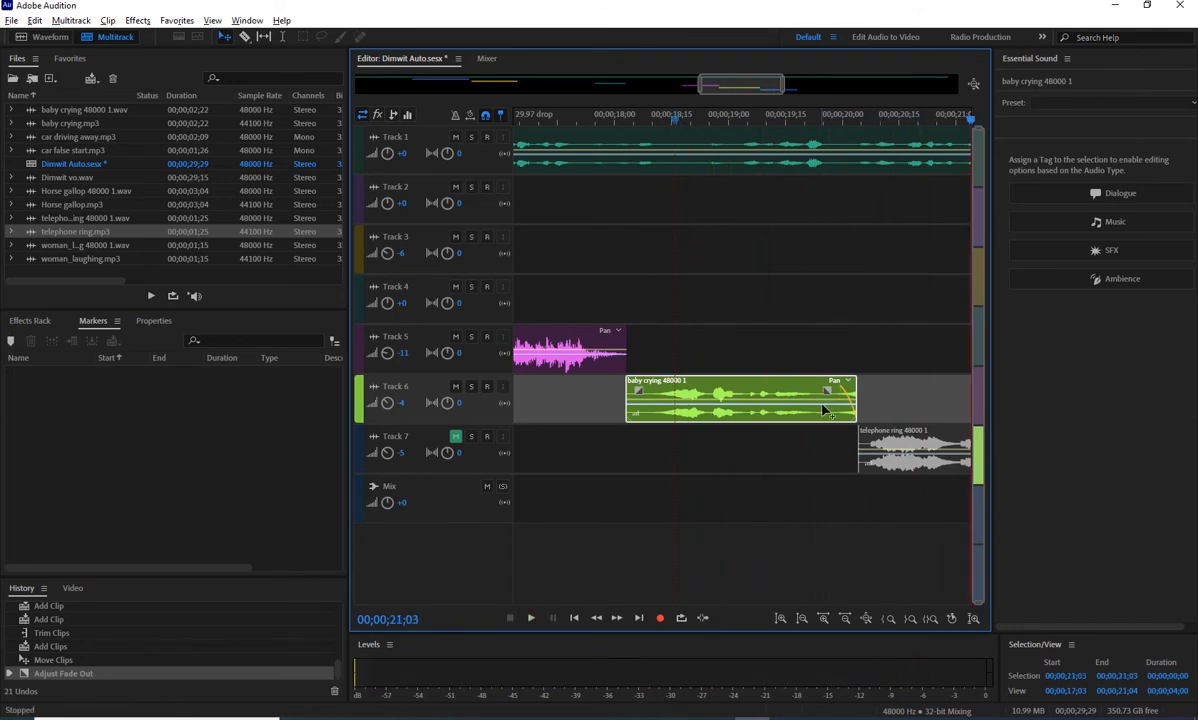
- Lengthen the baby crying clip's fade-out slightly and listen from 00;00;18;22
drag(828, 391, 820, 392)
click(700, 120)
key(space)
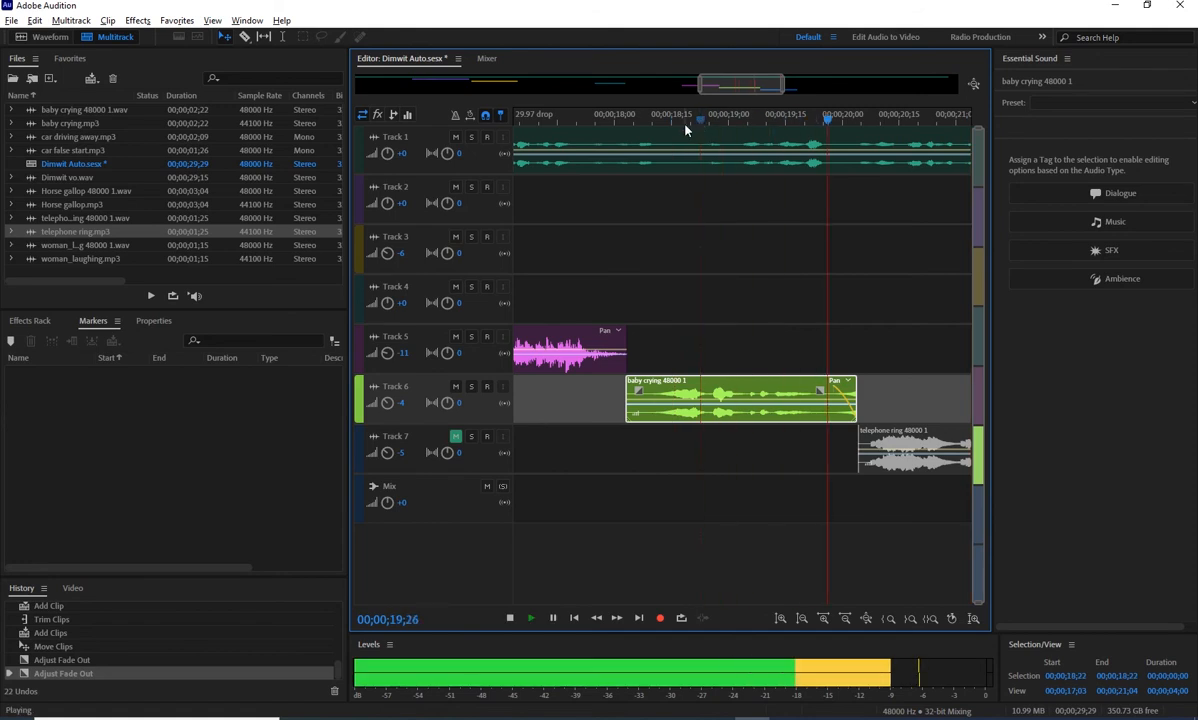
key(space)
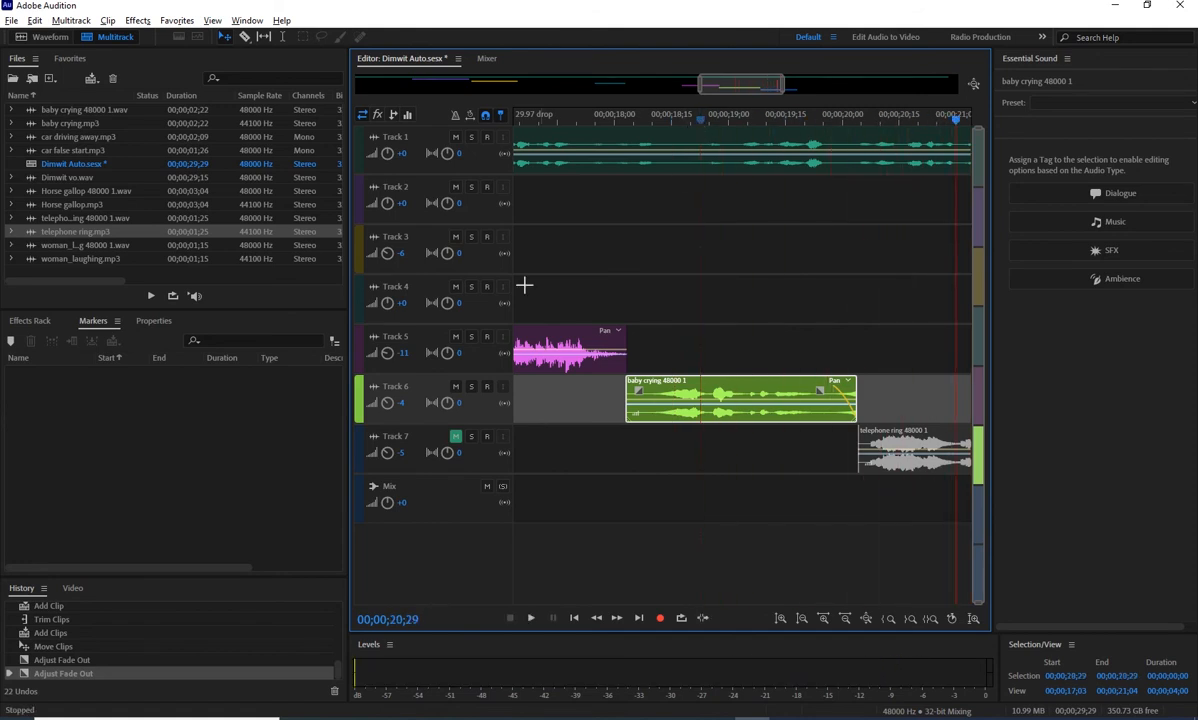
- Unmute Track 7, shrink all track heights, and make Track 7 taller so its volume control shows
click(455, 437)
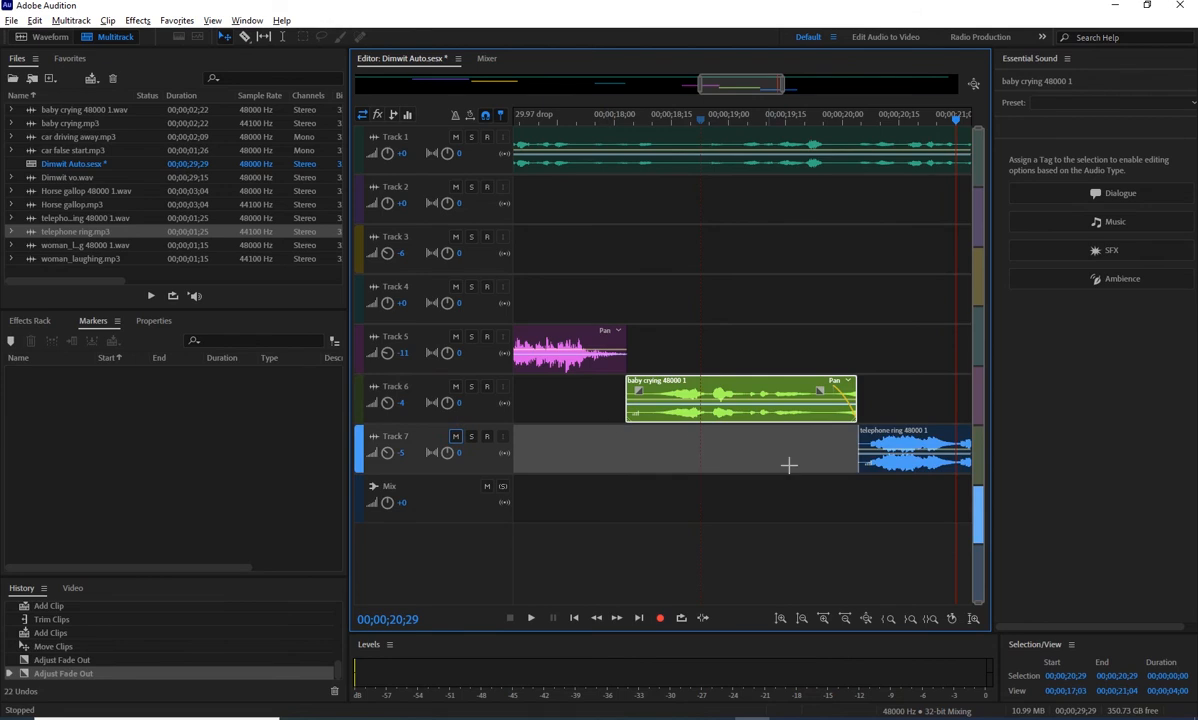
click(845, 619)
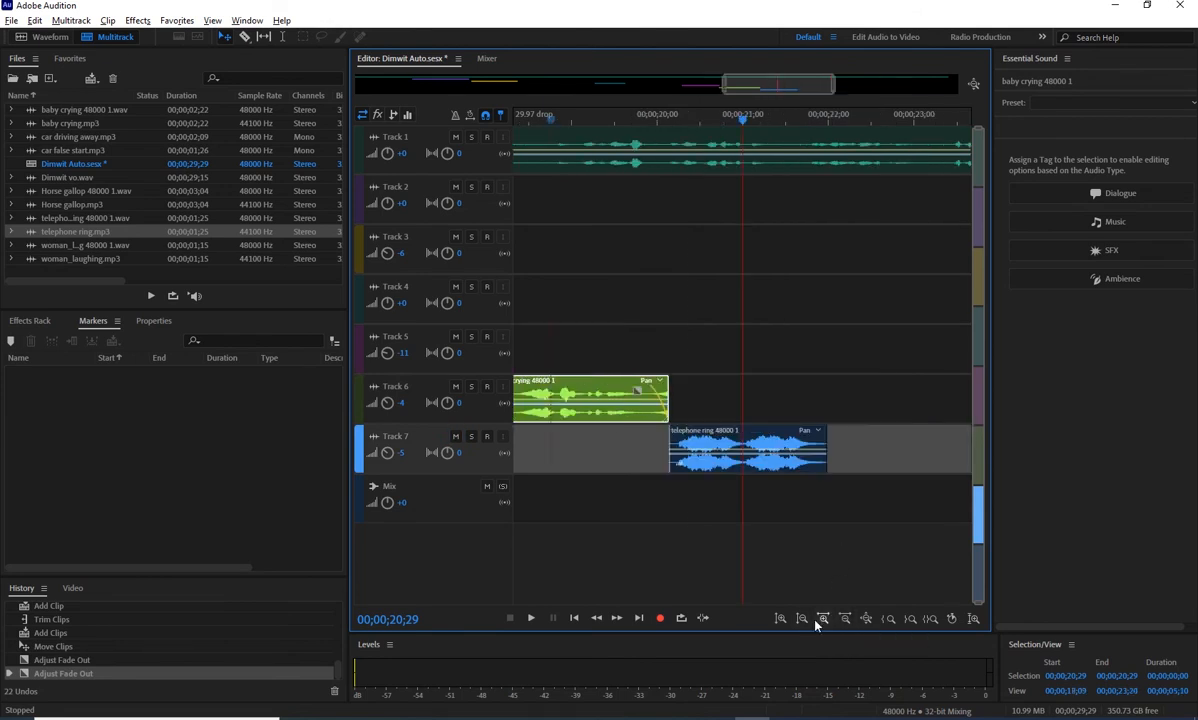
click(801, 619)
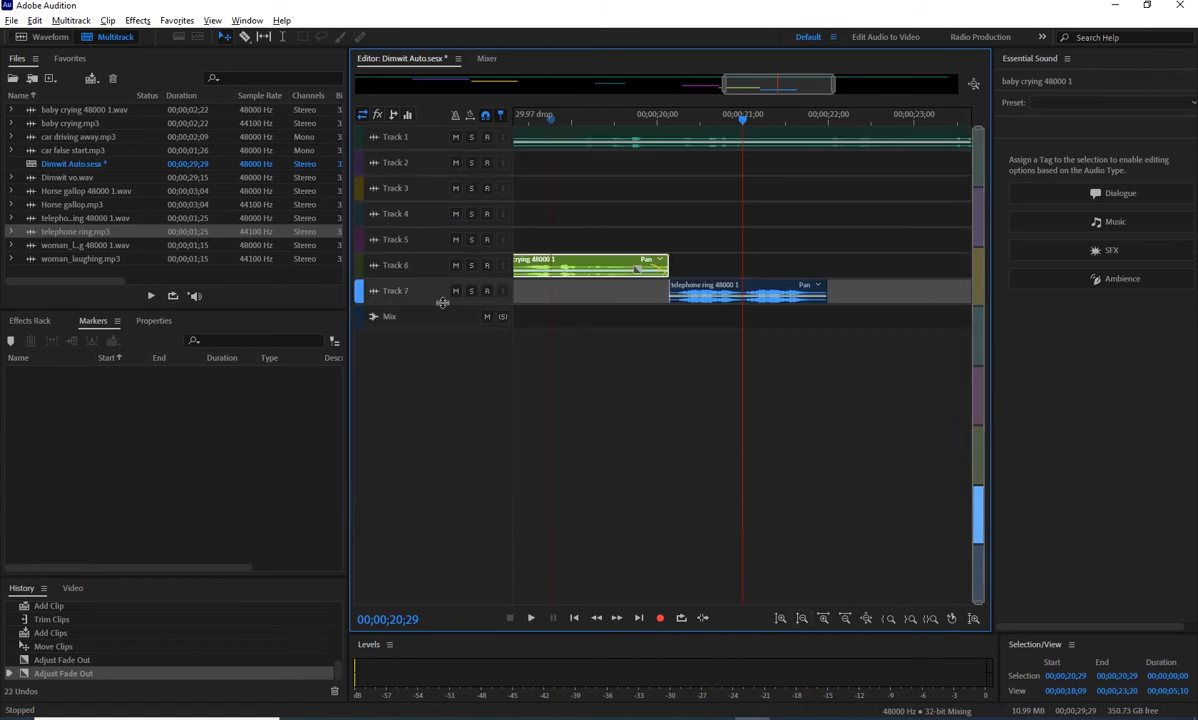
drag(442, 302, 442, 331)
- Listen to the transition from baby crying to telephone ring from 00;00;19;21, and again from 00;00;19;05
drag(743, 123, 635, 125)
key(space)
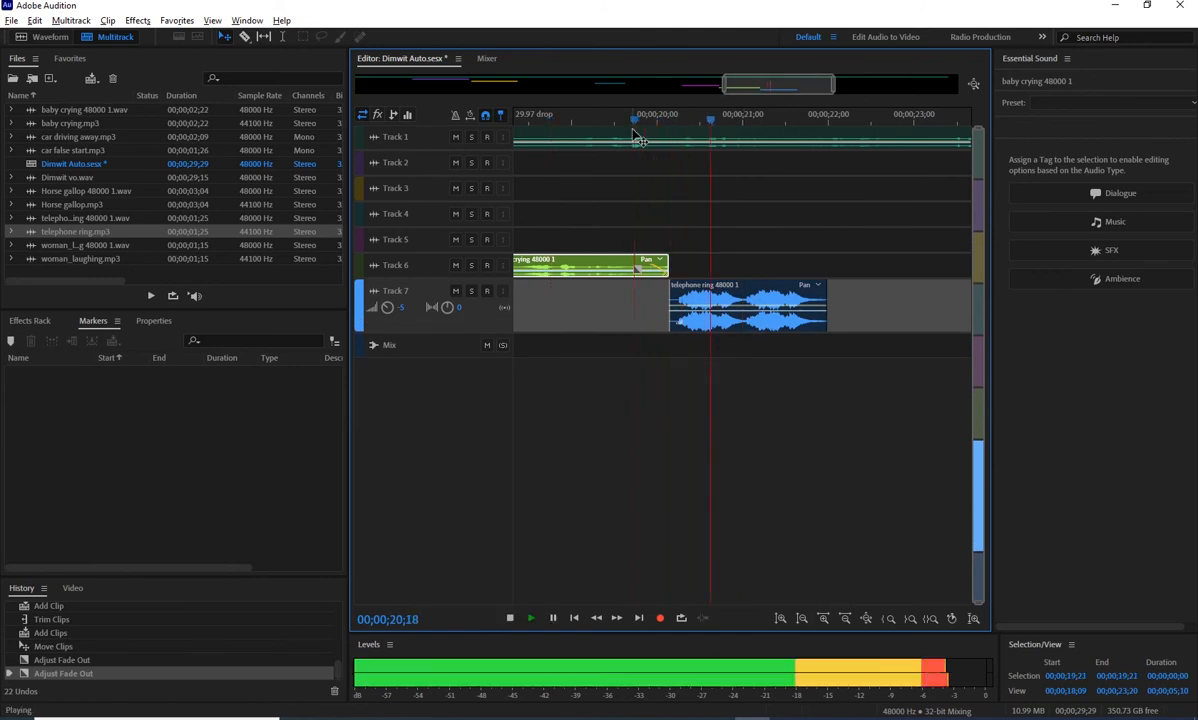
key(space)
key(space)
key(space)
click(645, 122)
click(586, 122)
key(space)
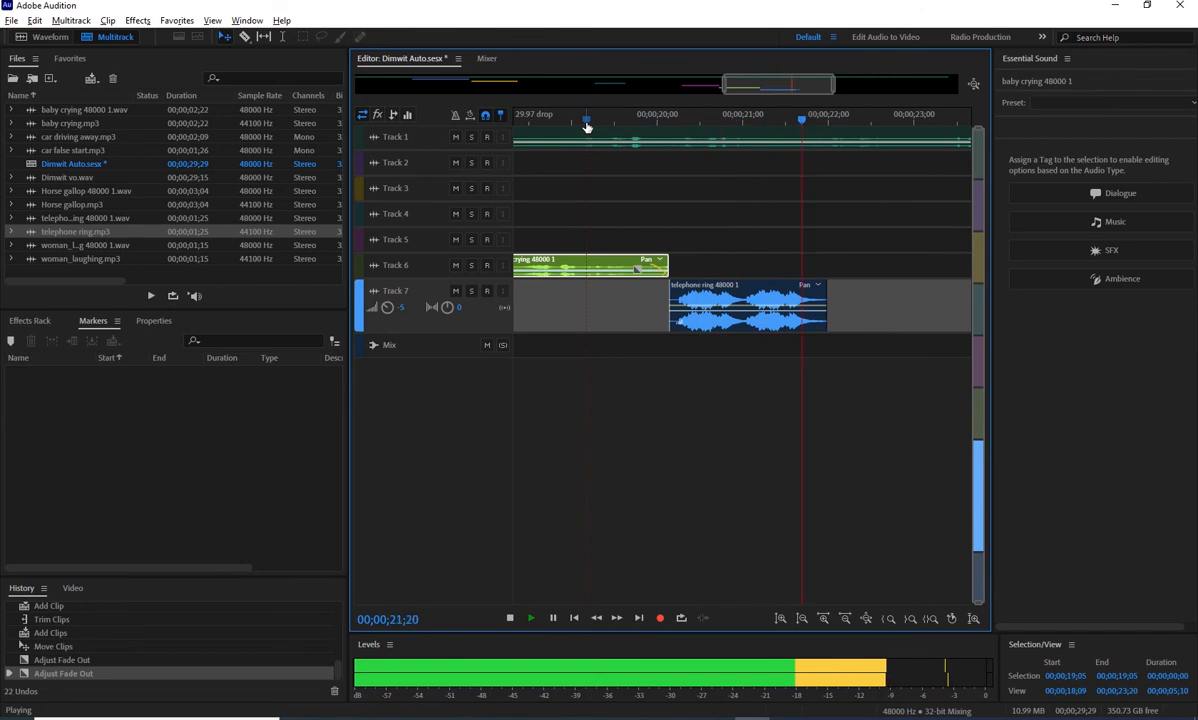
key(space)
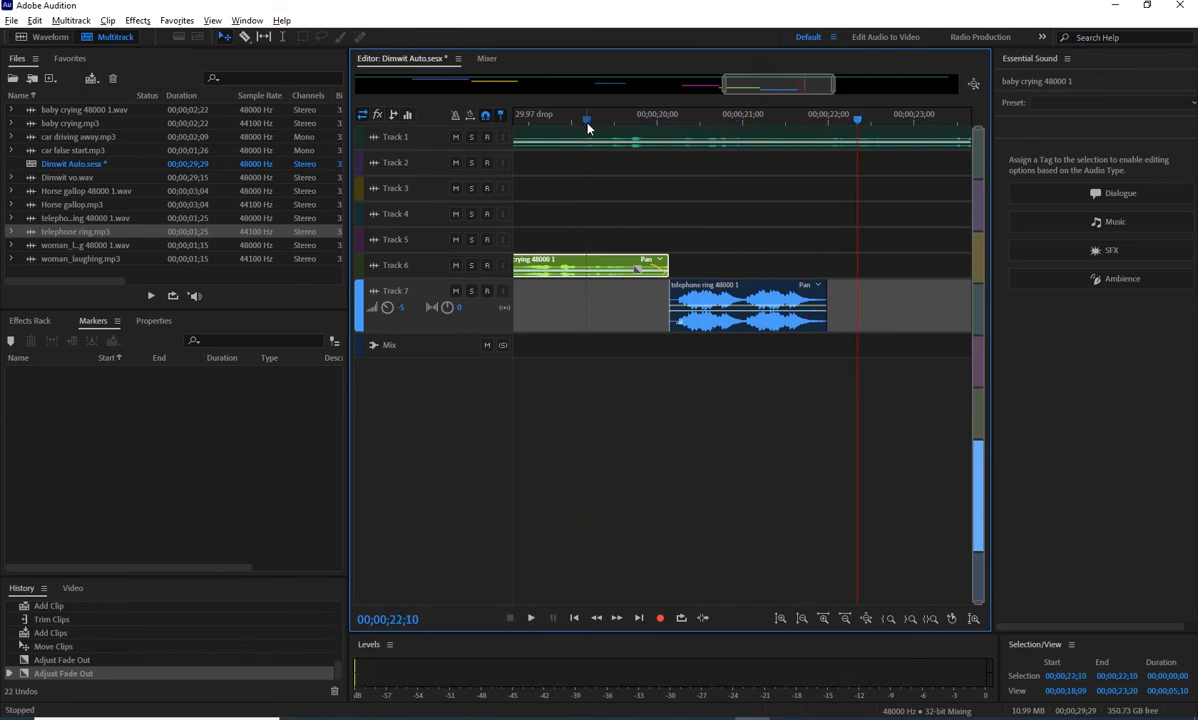
- Enlarge all track heights and check the next sound effect cue in the DIMWIT AUTO script in Word
click(780, 619)
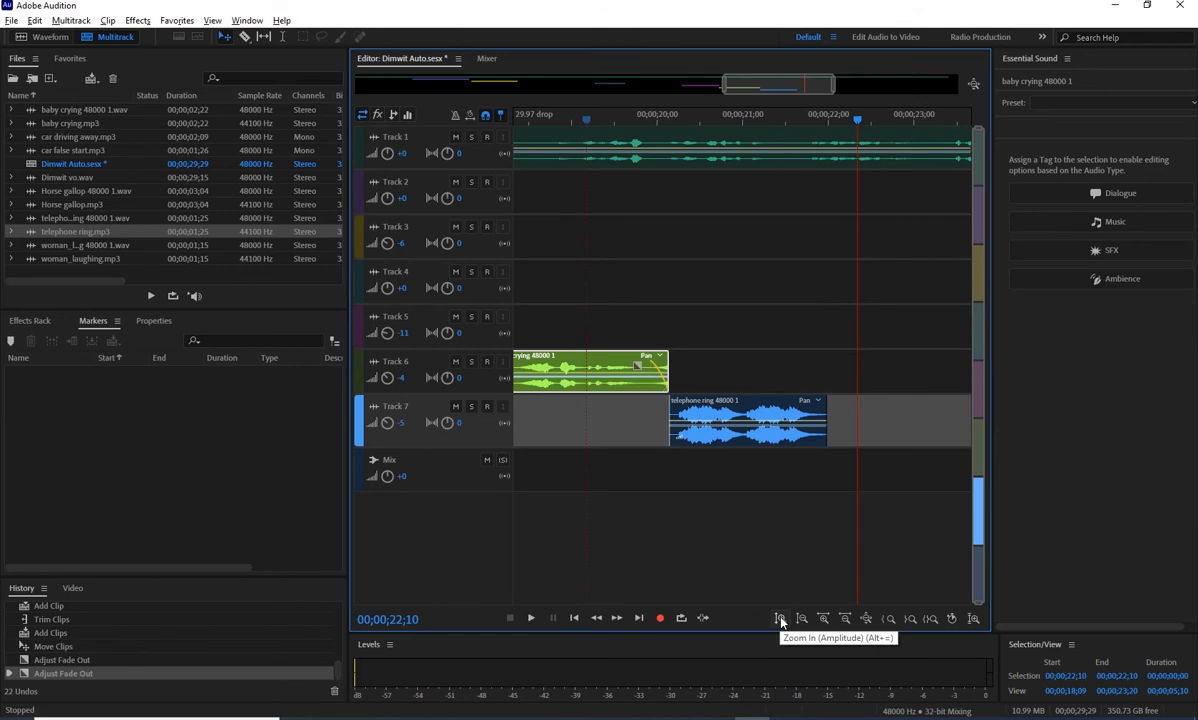
click(781, 619)
key(alt+Tab)
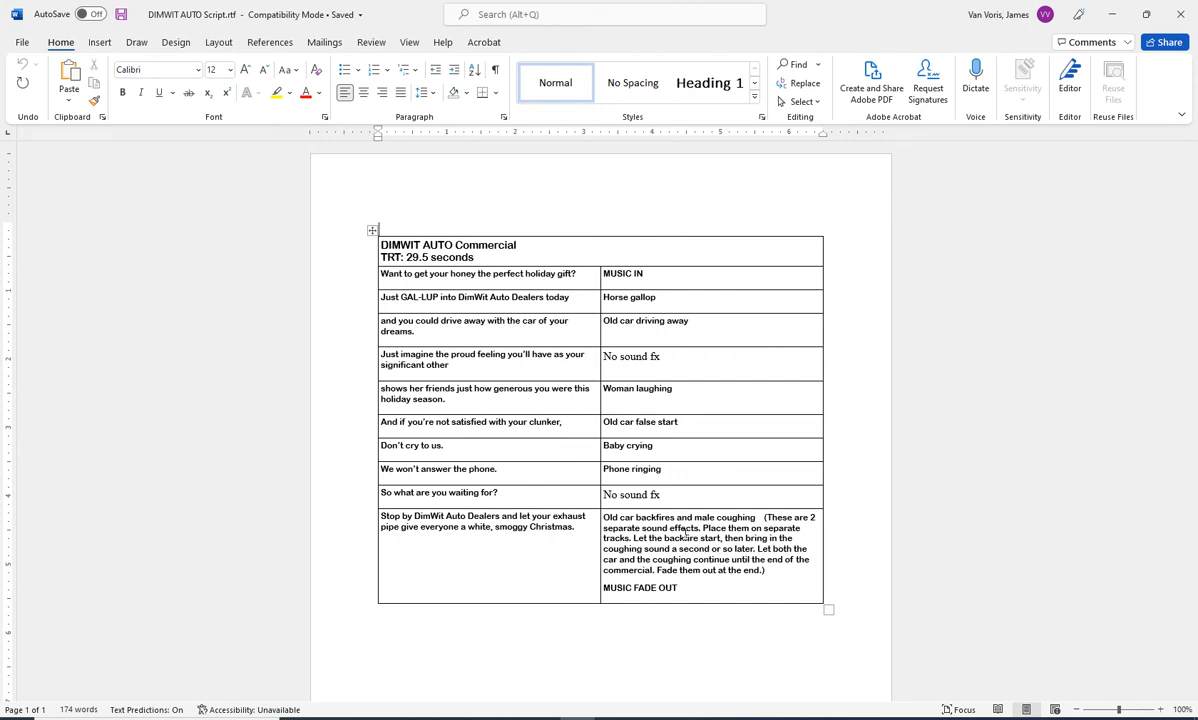
key(alt+Tab)
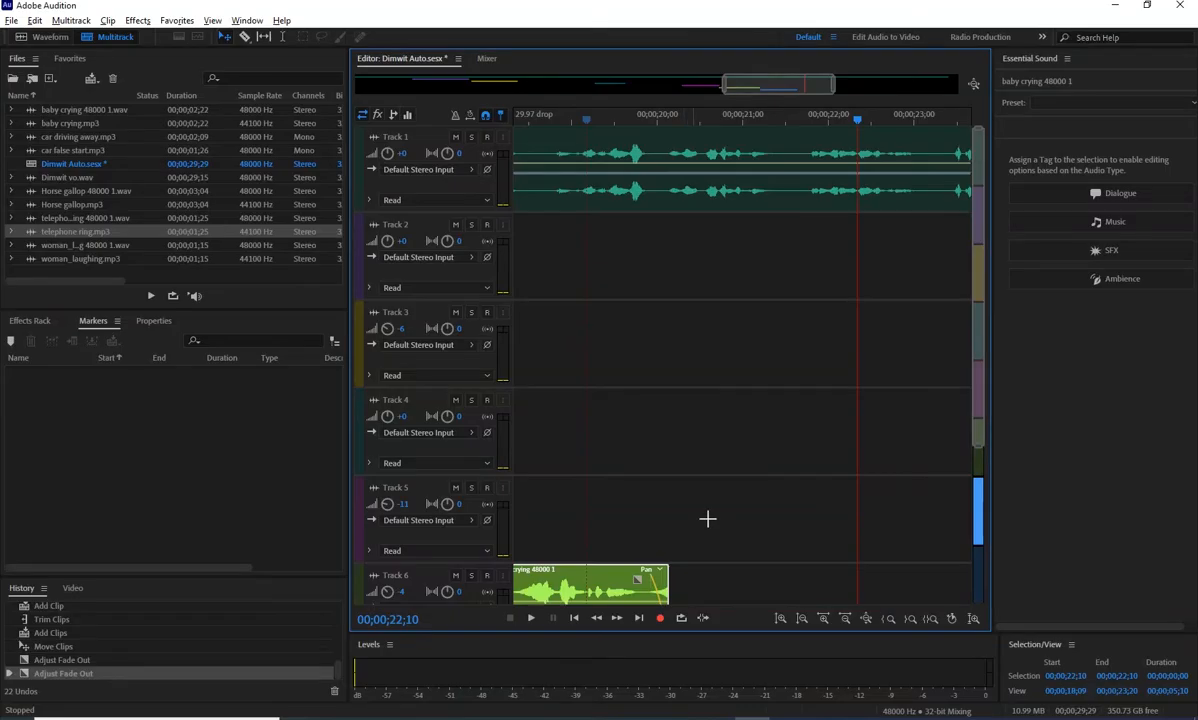
- Listen to the voice-over from 00;00;21;19 to 00;00;23;11 and compare the line with its cue in the Word script
click(800, 118)
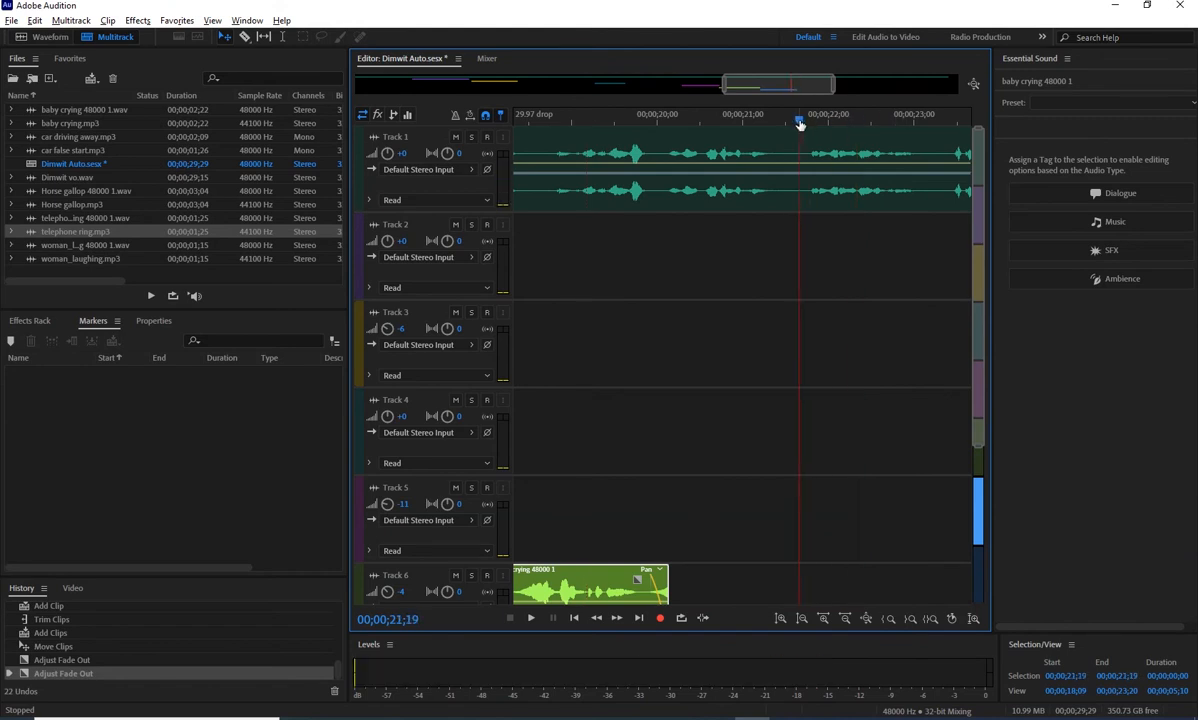
key(space)
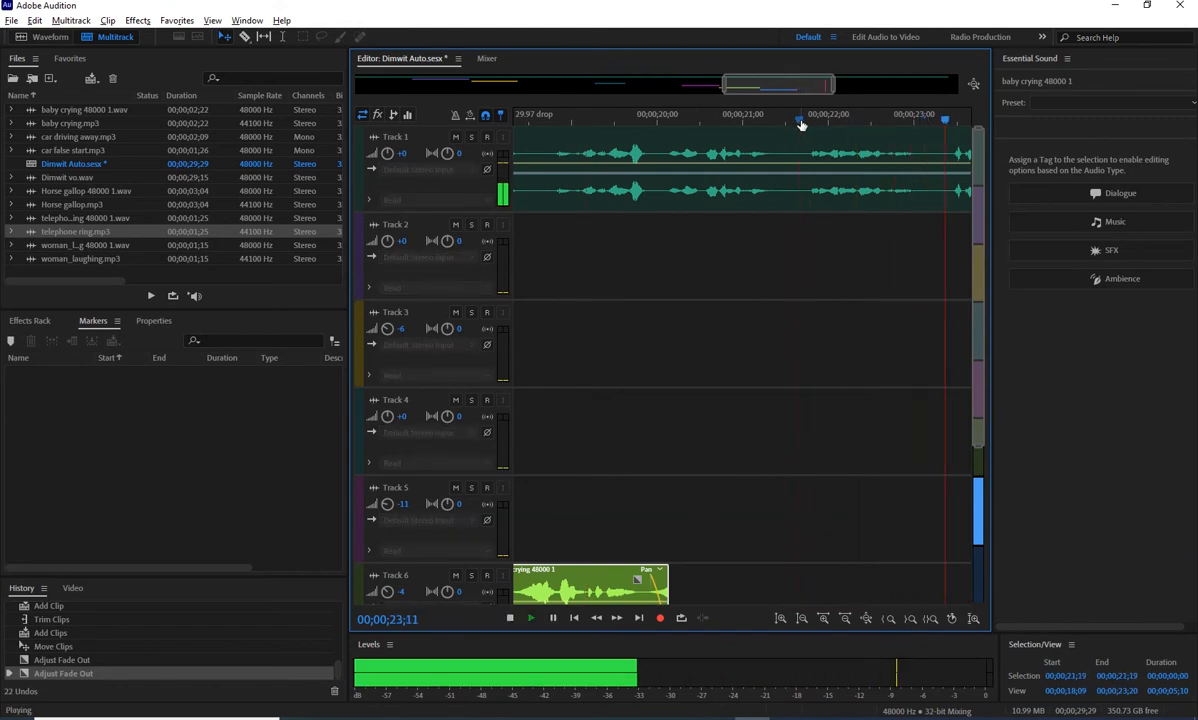
key(space)
key(alt+Tab)
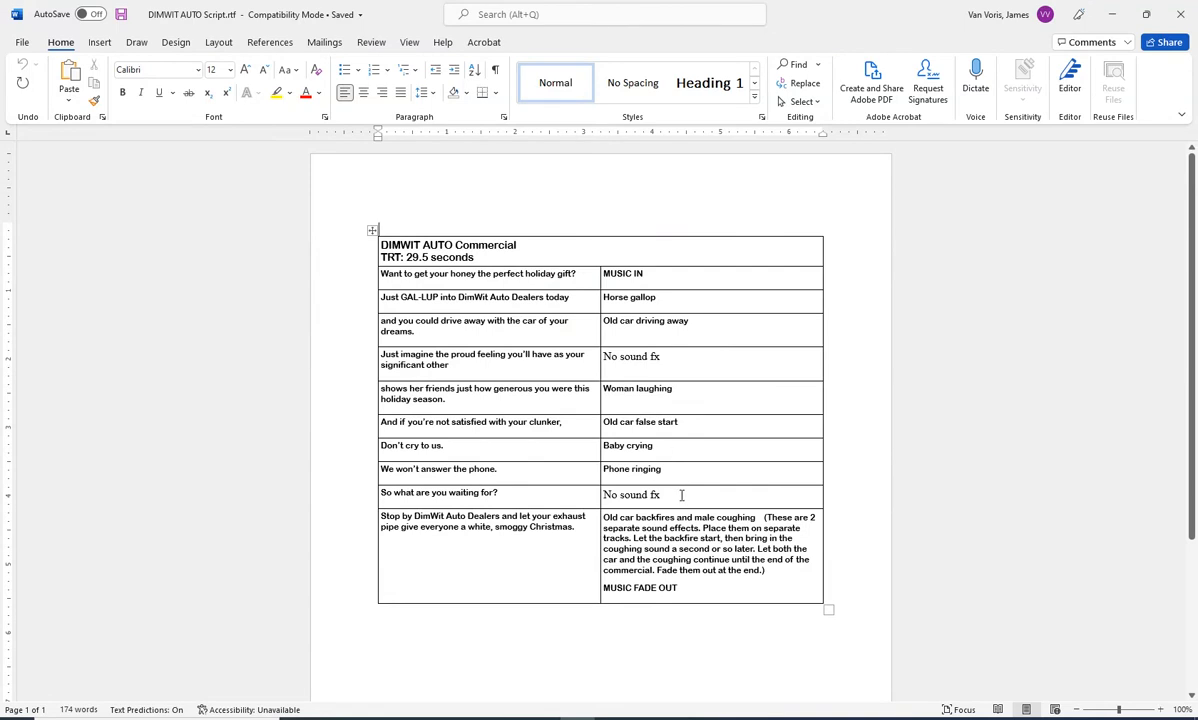
key(alt+Tab)
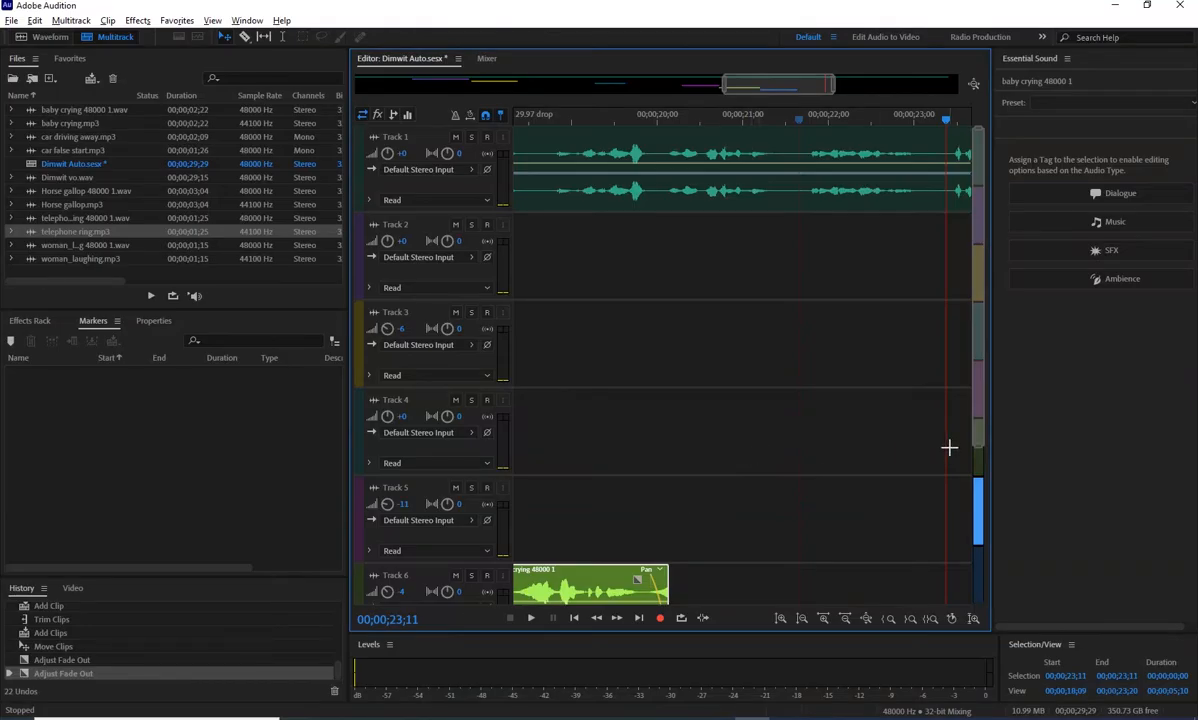
- Make the list of session files taller and import car backfires_1.mp3 from the dimwit music & sfx folder
scroll(913, 499, down, 3)
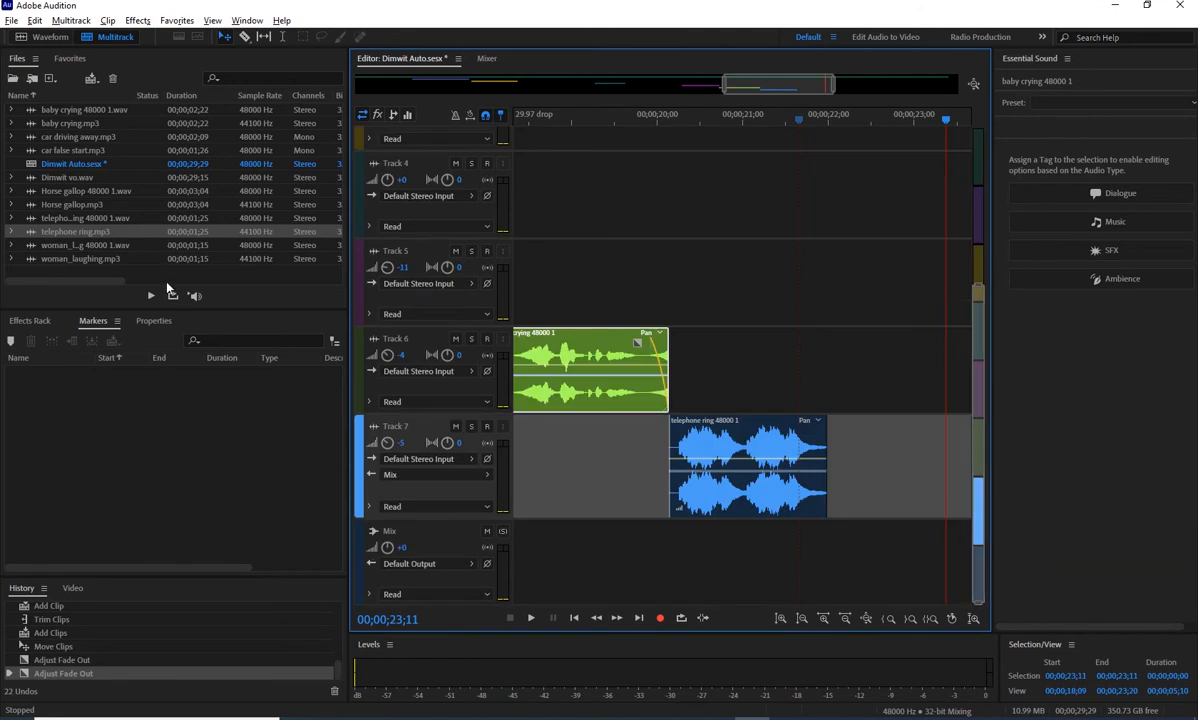
drag(143, 311, 137, 377)
right_click(96, 296)
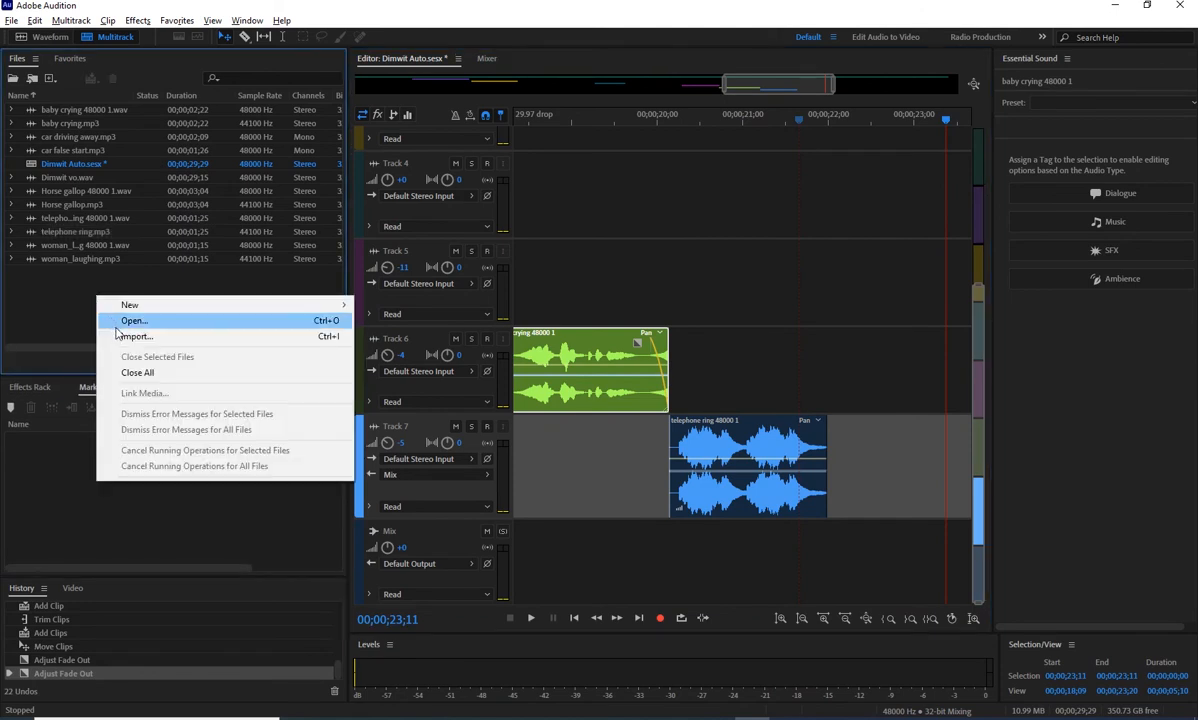
click(126, 336)
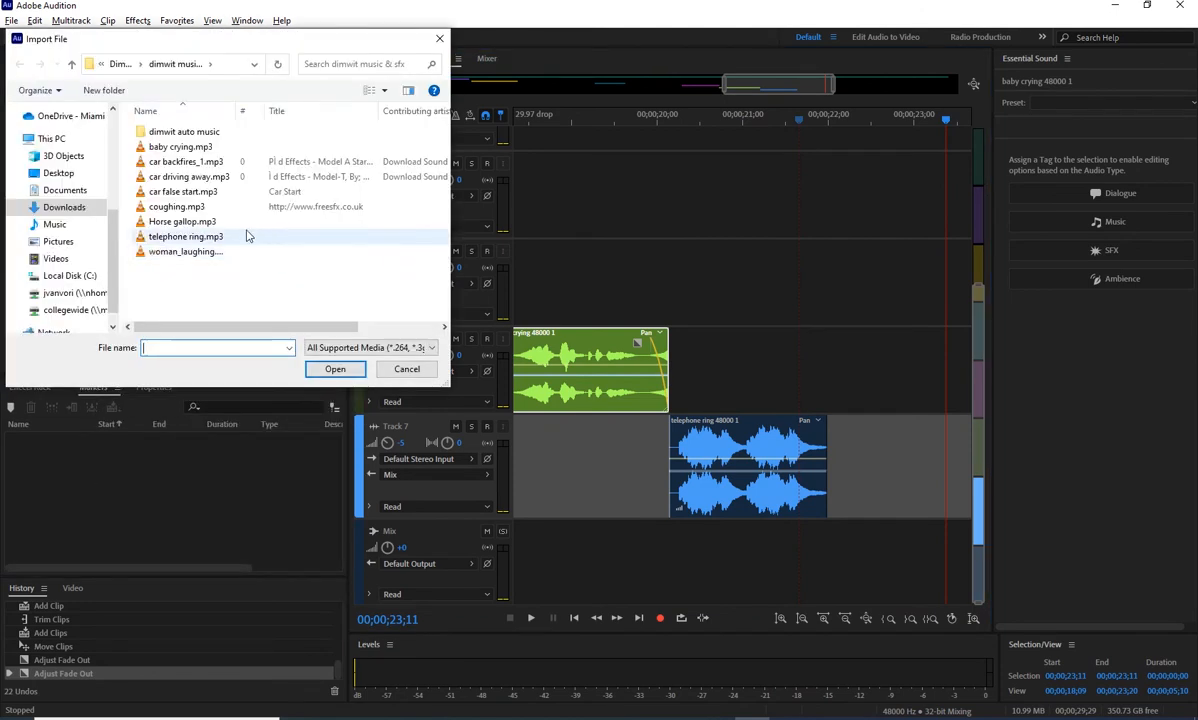
click(185, 161)
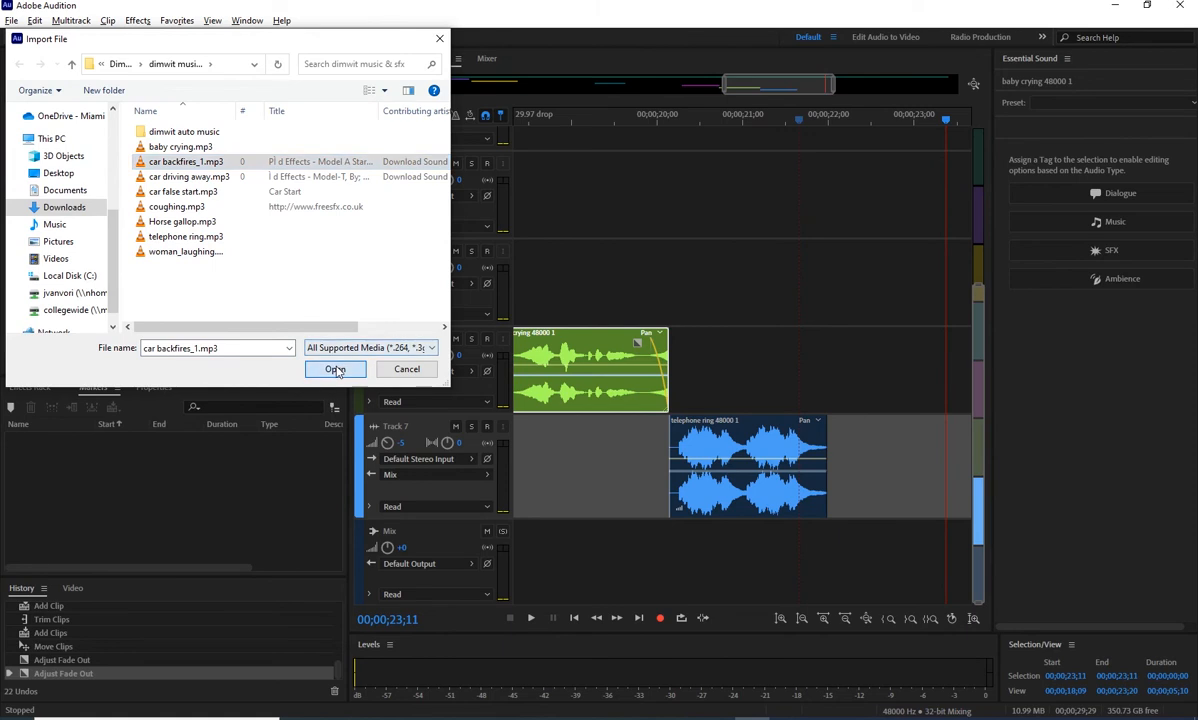
click(335, 369)
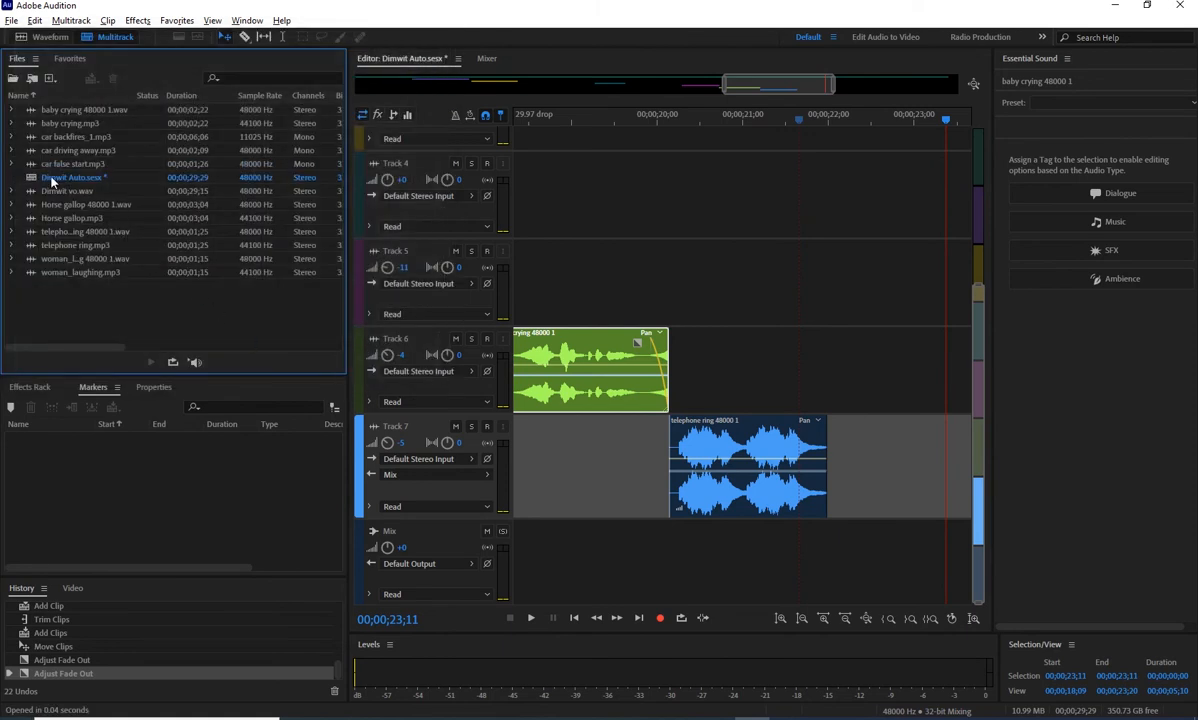
- Place the car backfires_1 sound at 00;00;23;11 on a new track below the telephone ring
drag(40, 136, 948, 563)
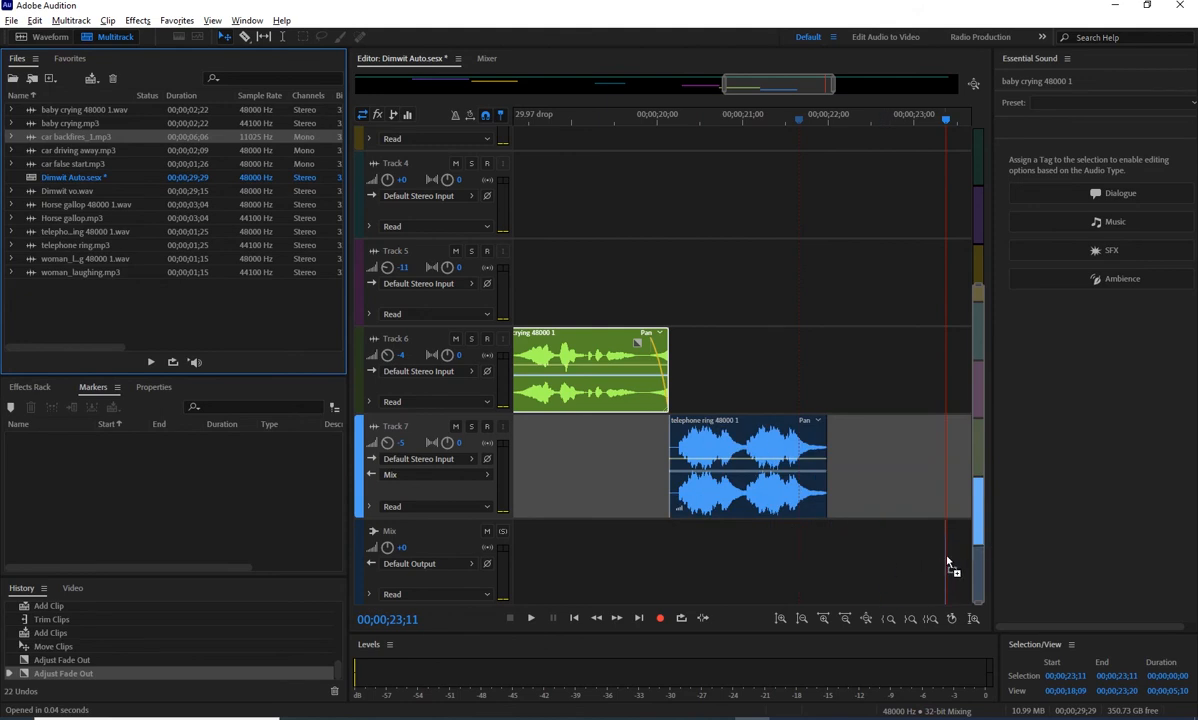
click(846, 622)
click(846, 622)
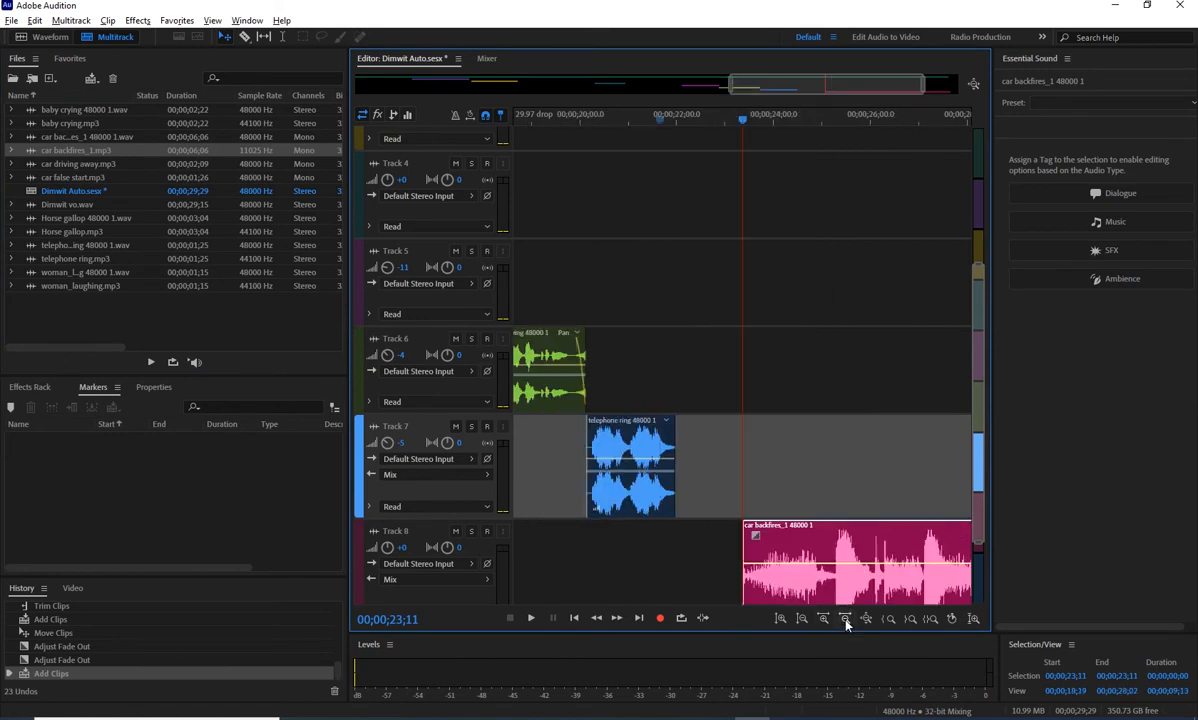
click(846, 622)
click(846, 622)
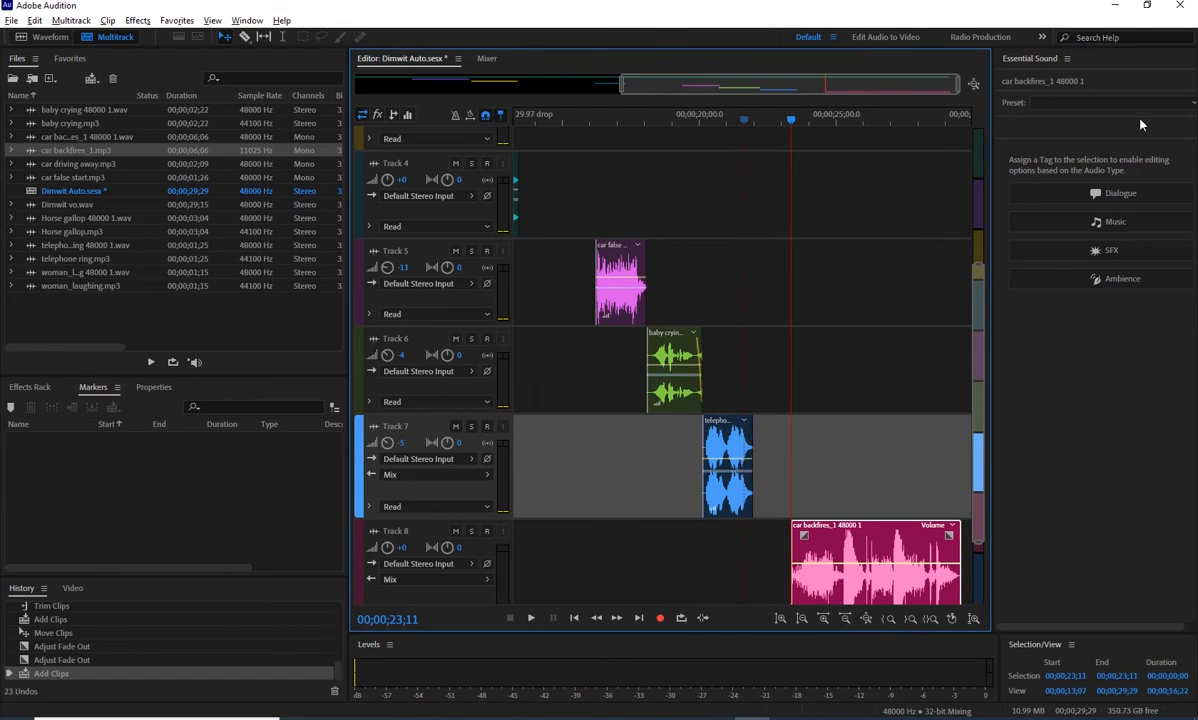
- Close the Essential Sound panel to widen the editor and shrink all track heights so every track shows
click(1067, 60)
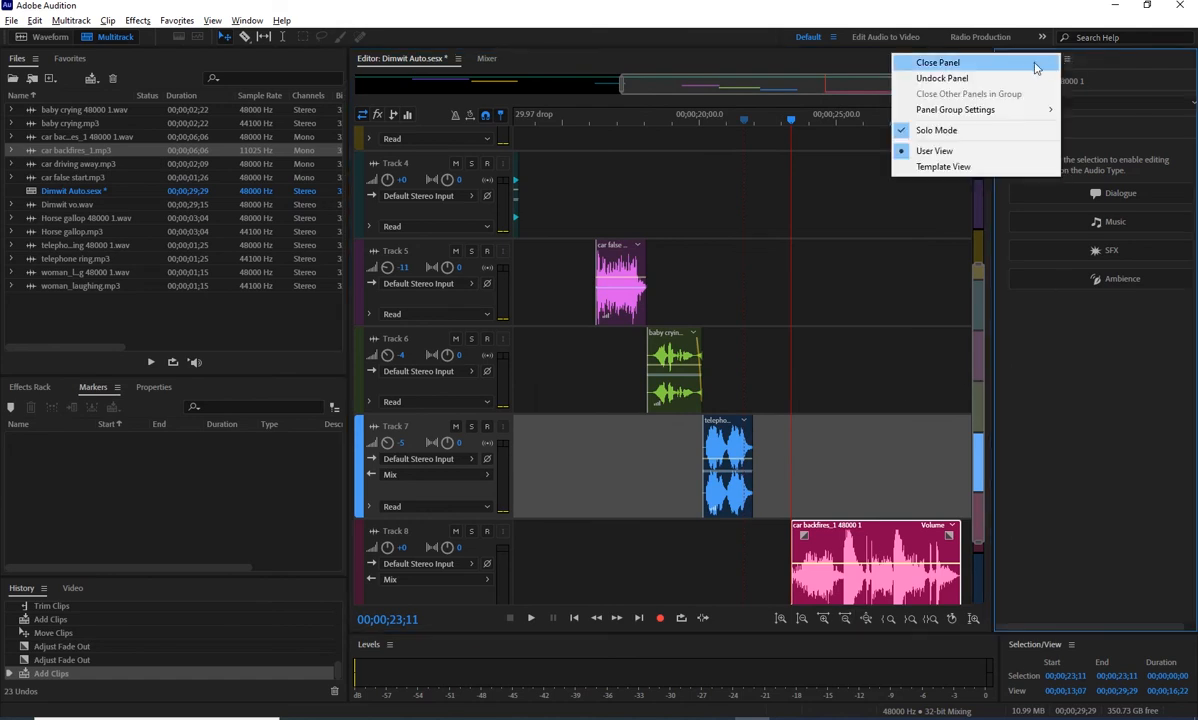
click(1036, 59)
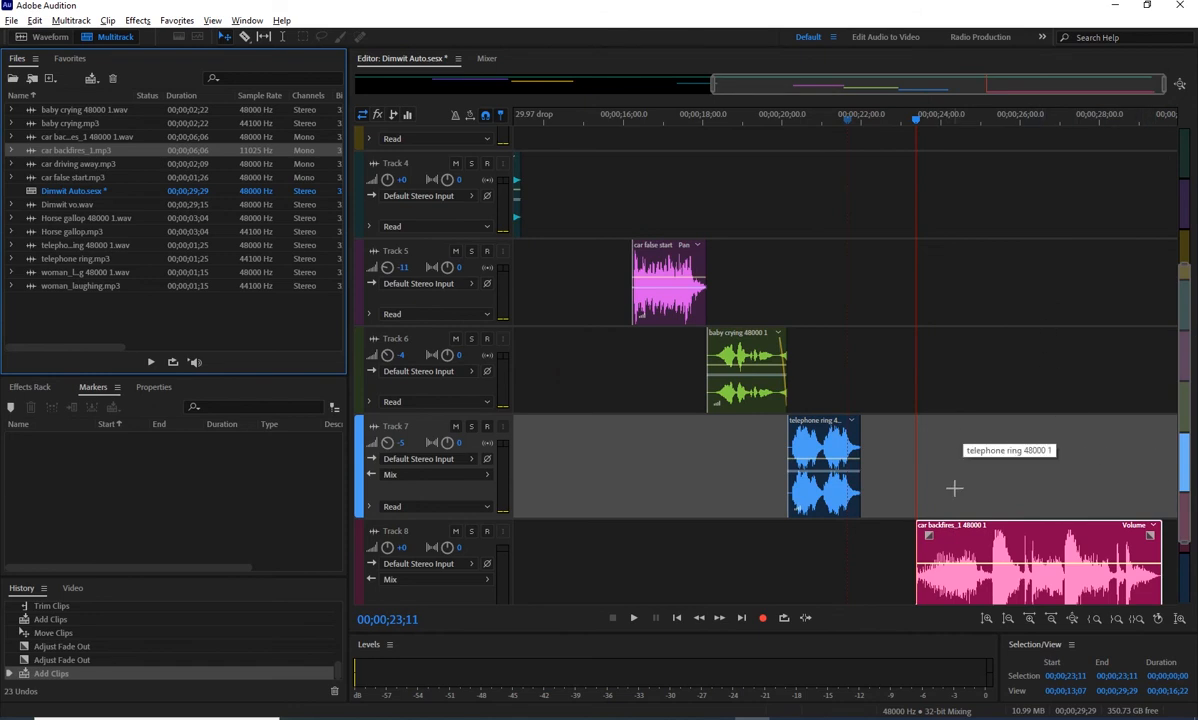
click(1007, 619)
click(1007, 619)
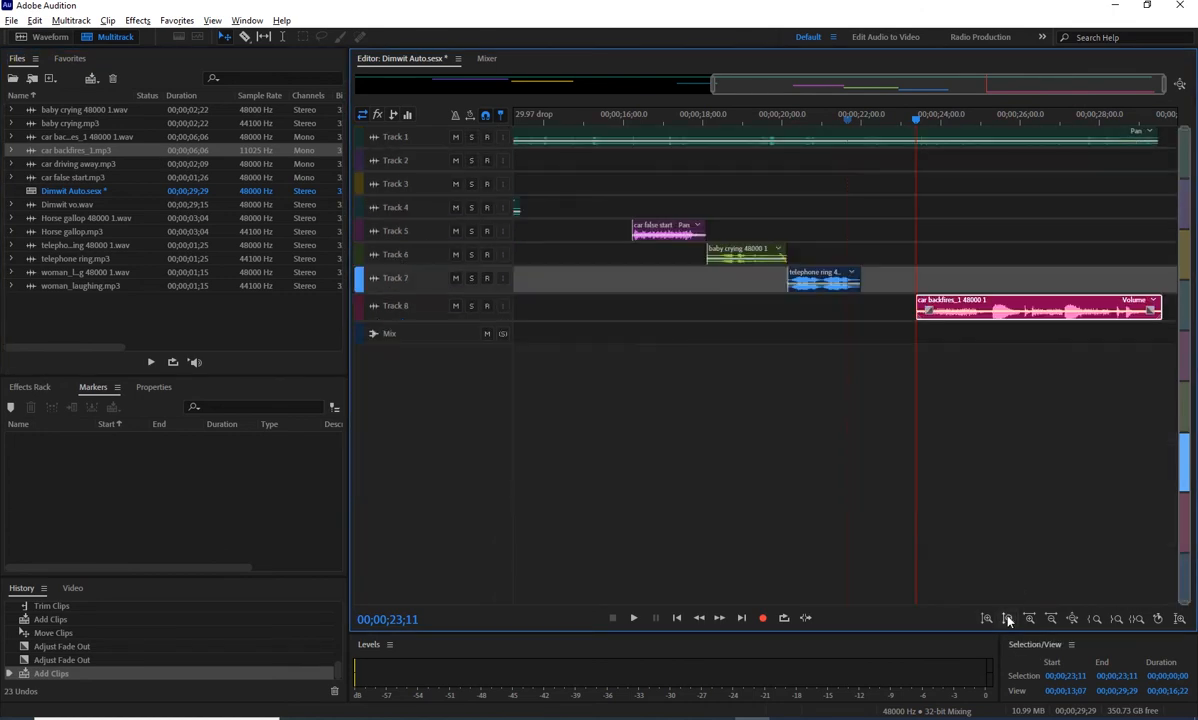
- Make Track 1 taller and listen to the voice-over just before the car backfires clip
drag(916, 120, 884, 118)
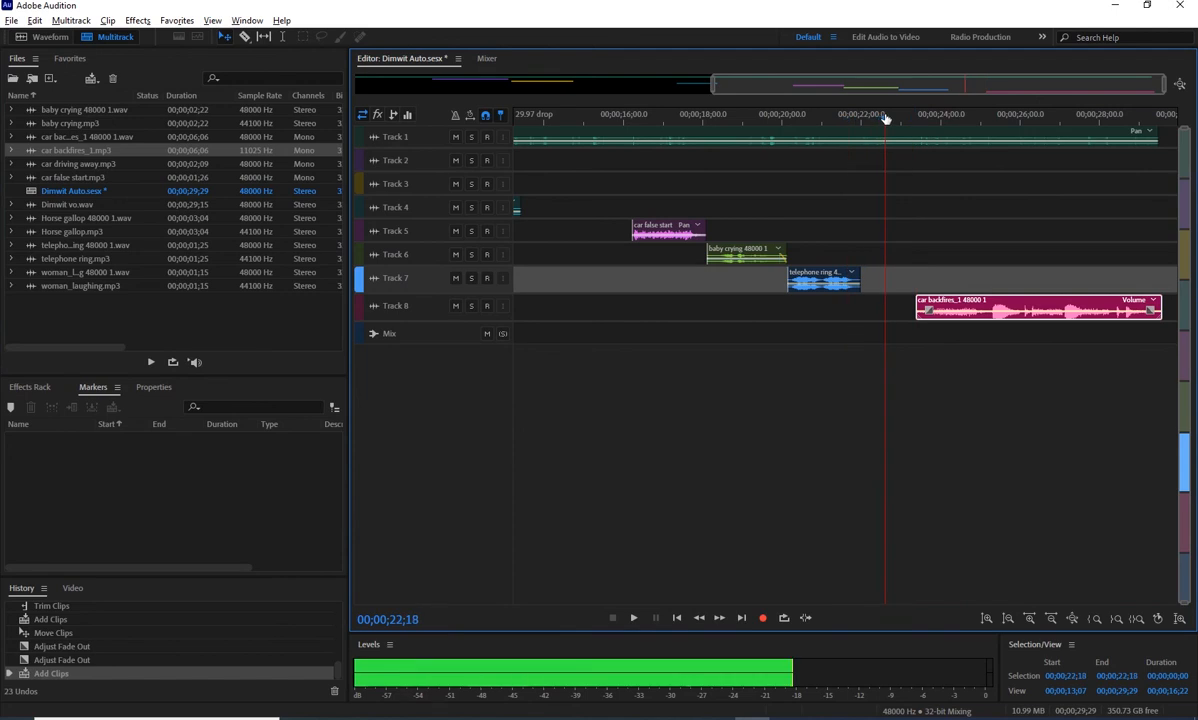
drag(407, 147, 410, 215)
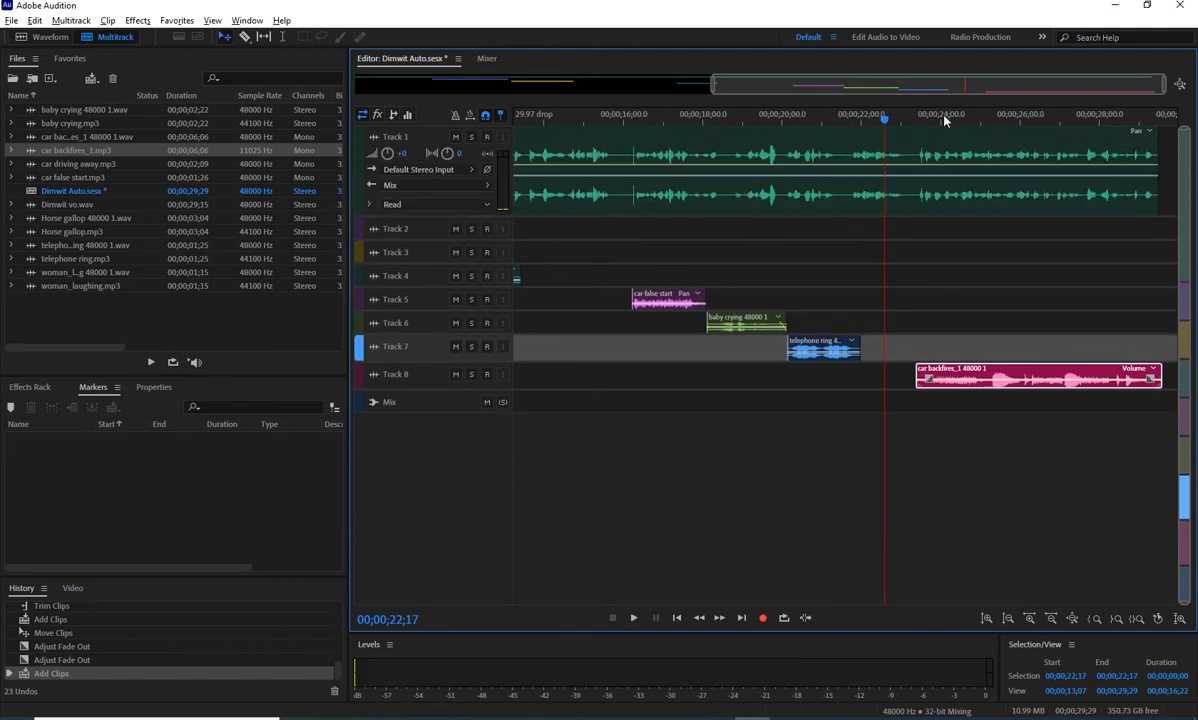
drag(882, 120, 900, 121)
key(space)
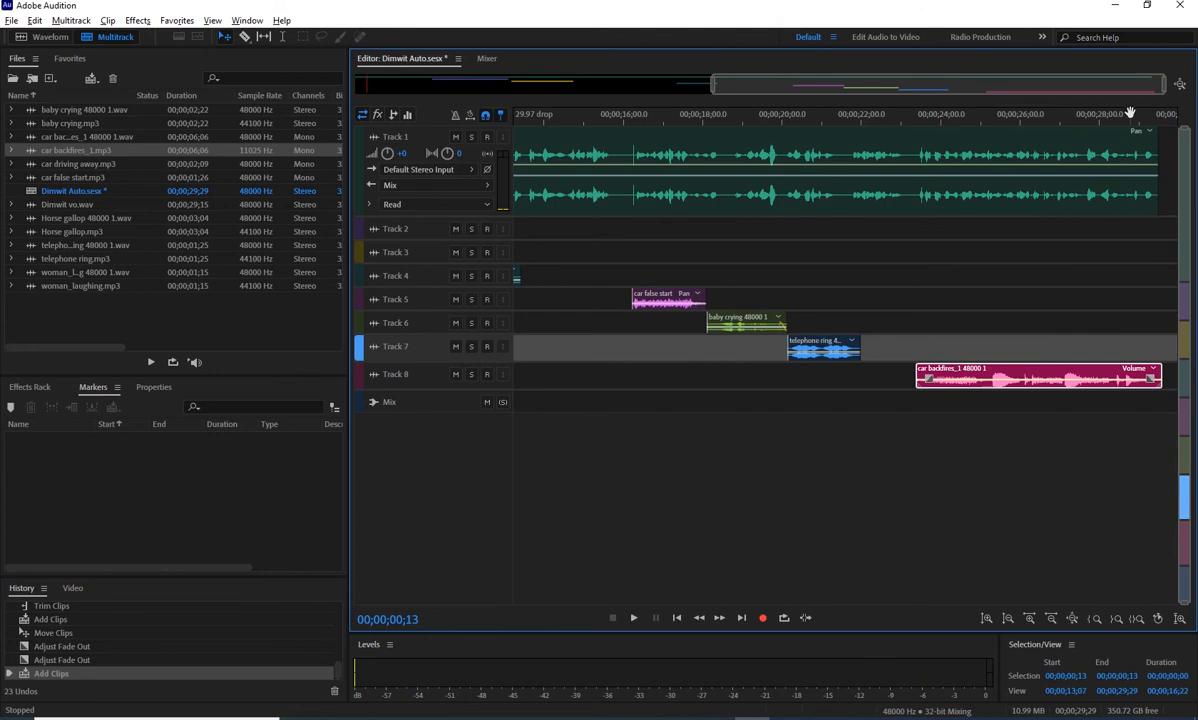
- Set the playhead to the end of the voice-over at 00;00;29;15
drag(1123, 112, 1100, 113)
click(1172, 117)
key(space)
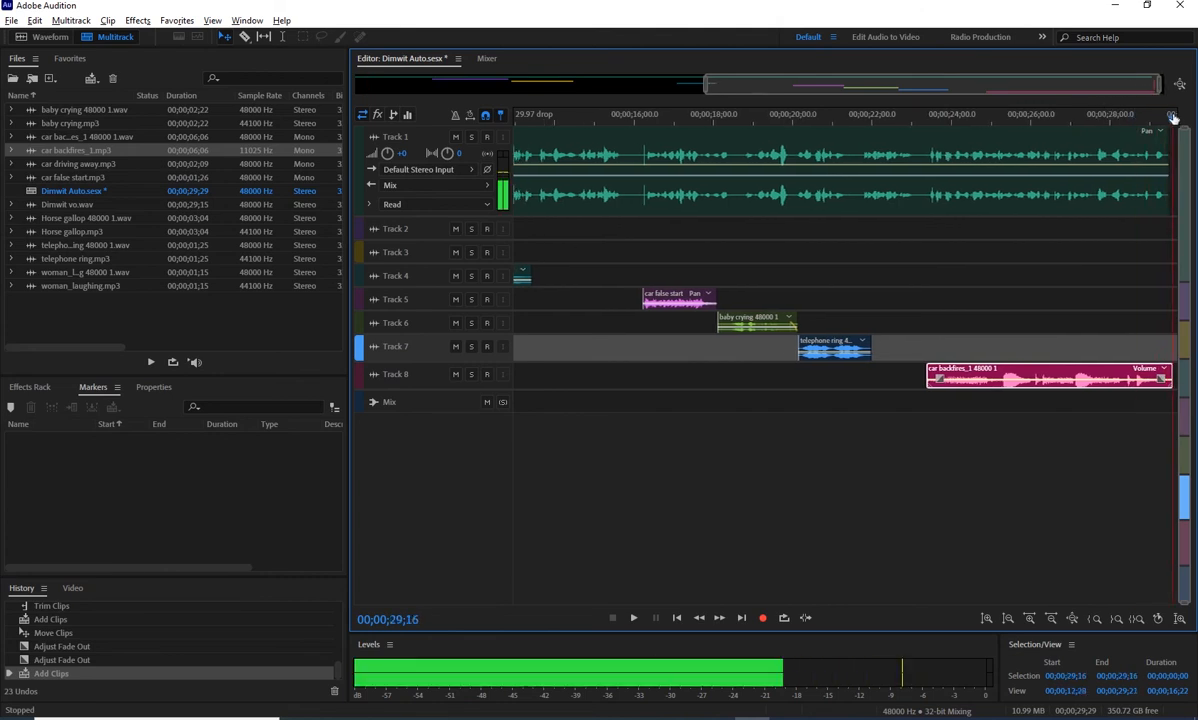
key(space)
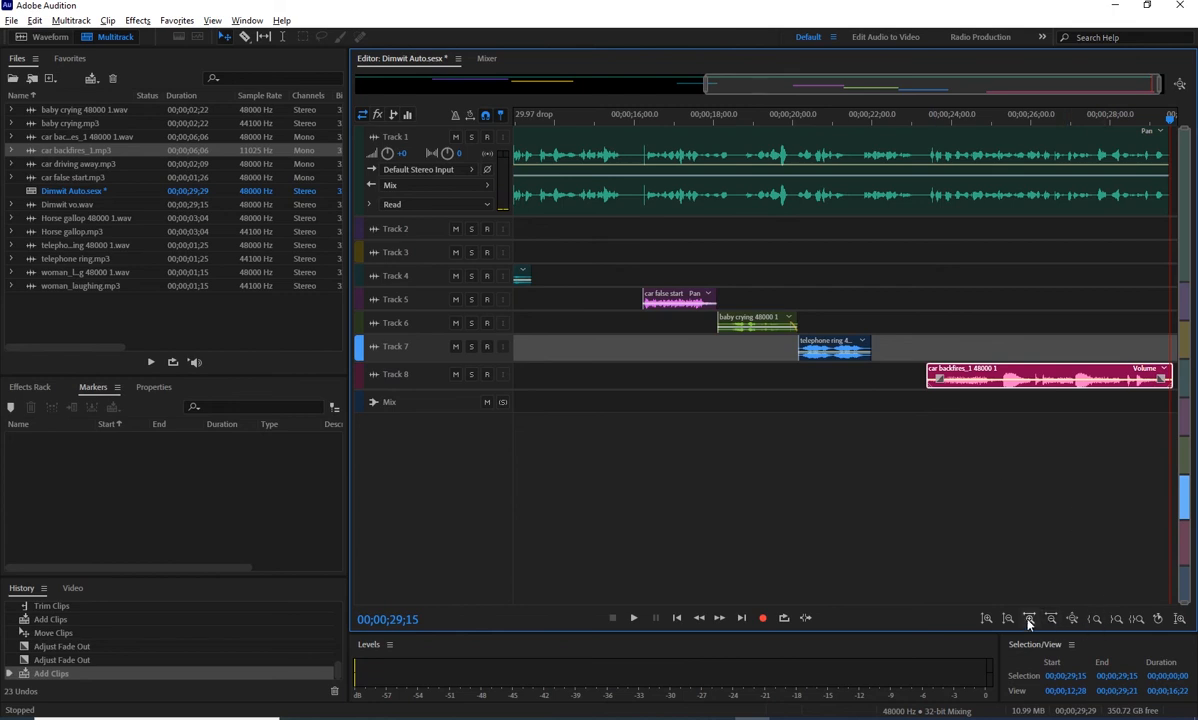
- Trim the end of the car backfires clip on Track 8 to the playhead at 00;00;29;15 and save the session
click(986, 619)
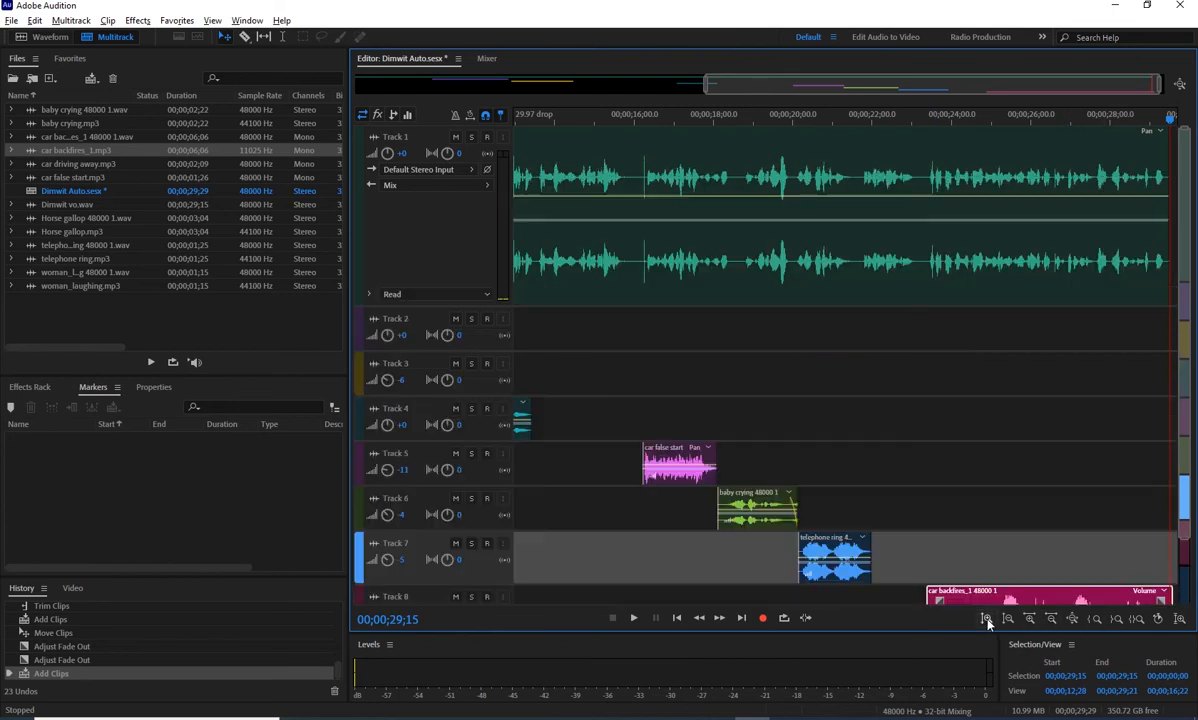
click(986, 619)
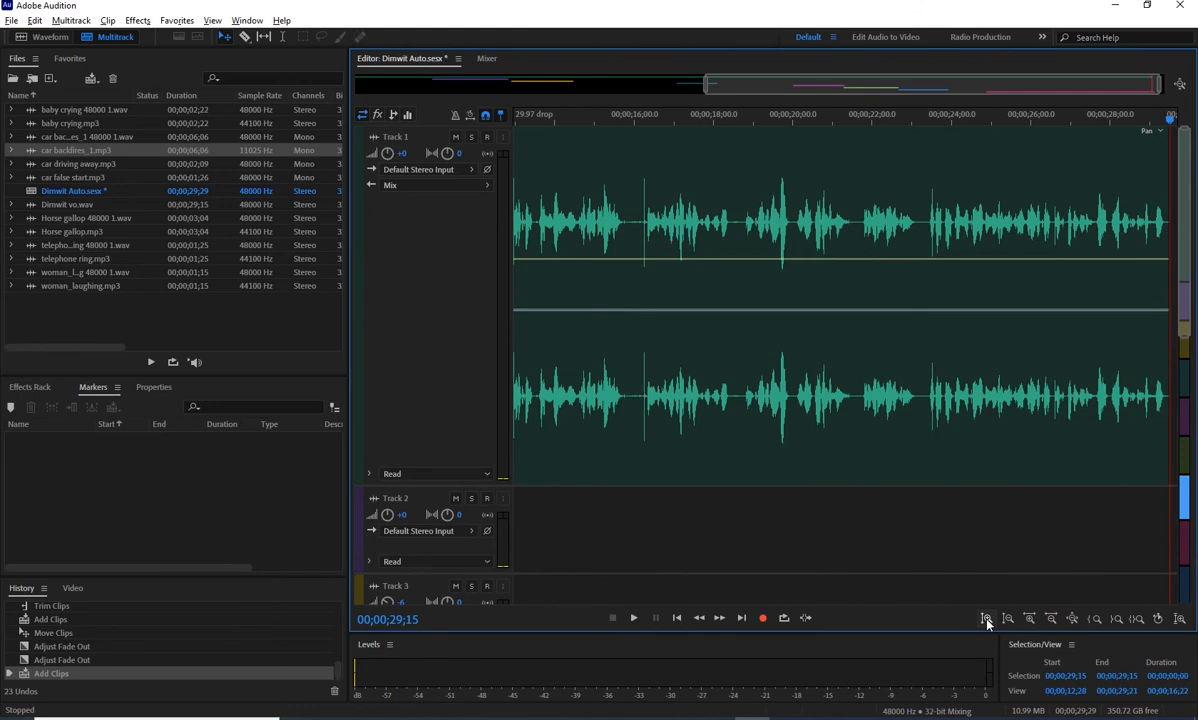
click(1008, 619)
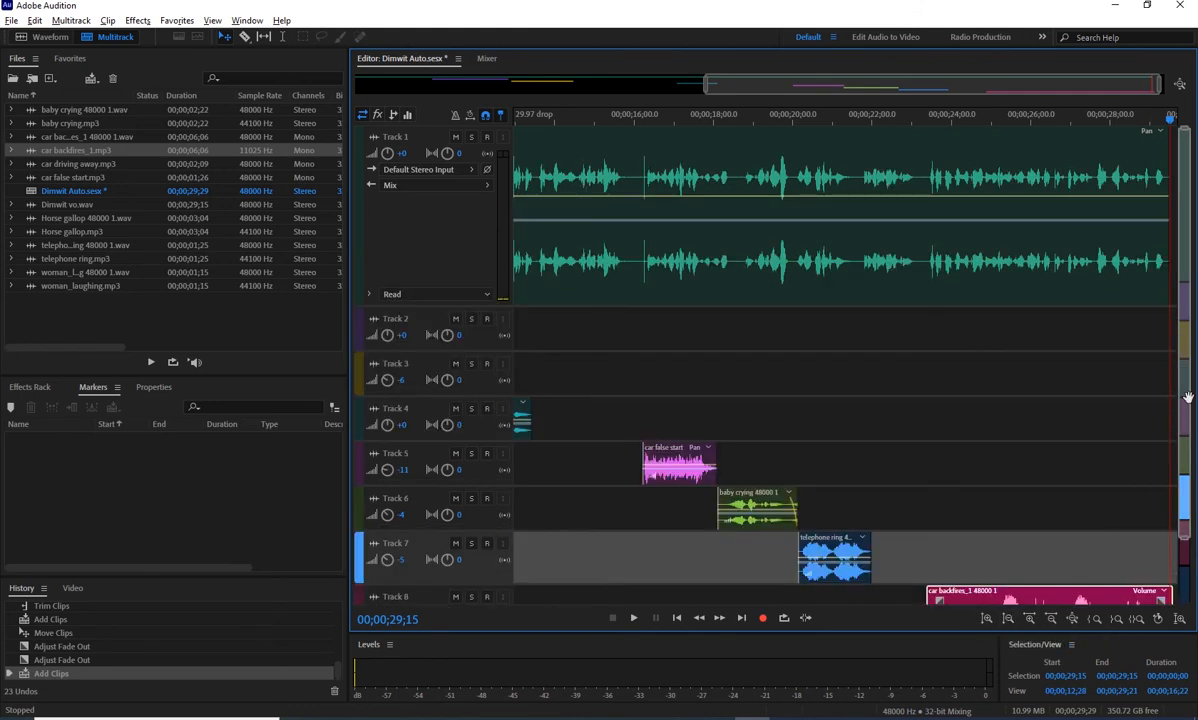
scroll(1188, 398, down, 3)
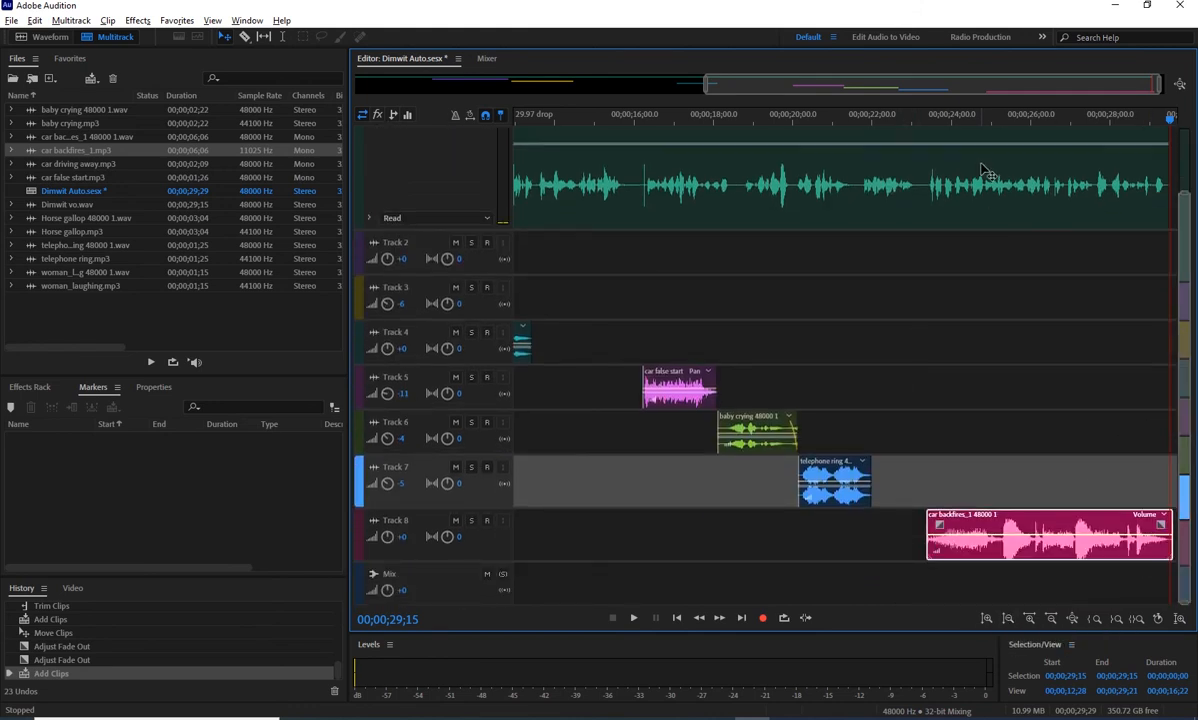
drag(986, 81, 1036, 84)
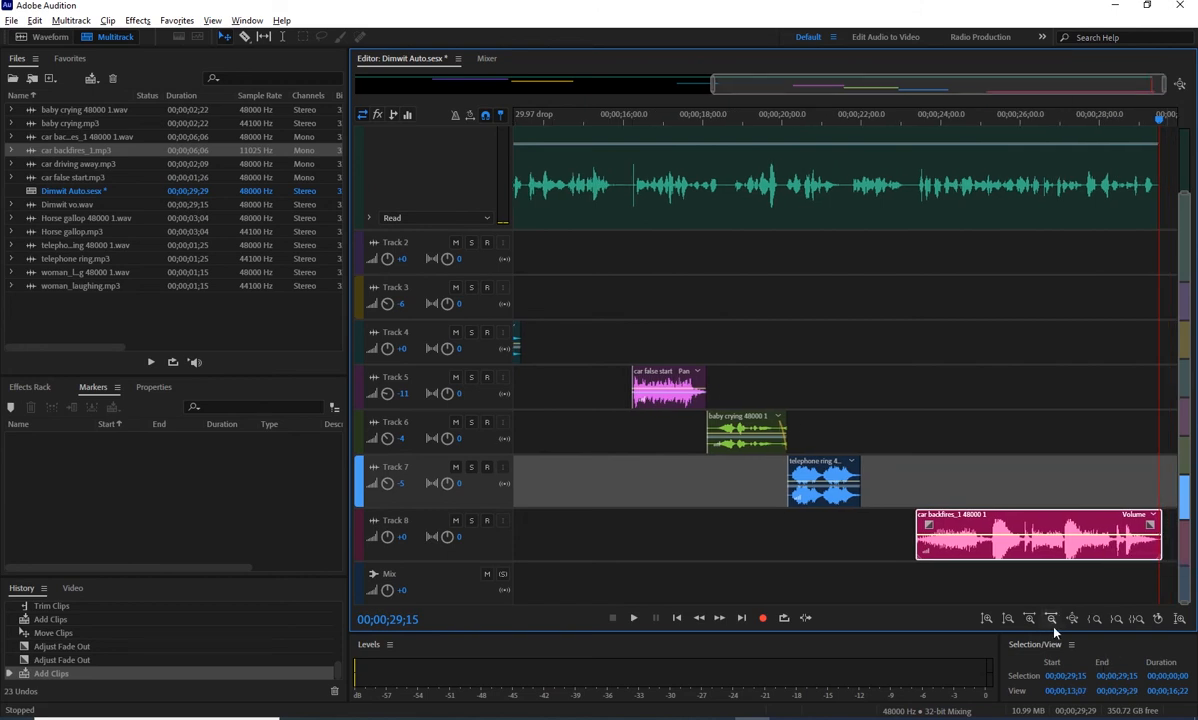
click(988, 618)
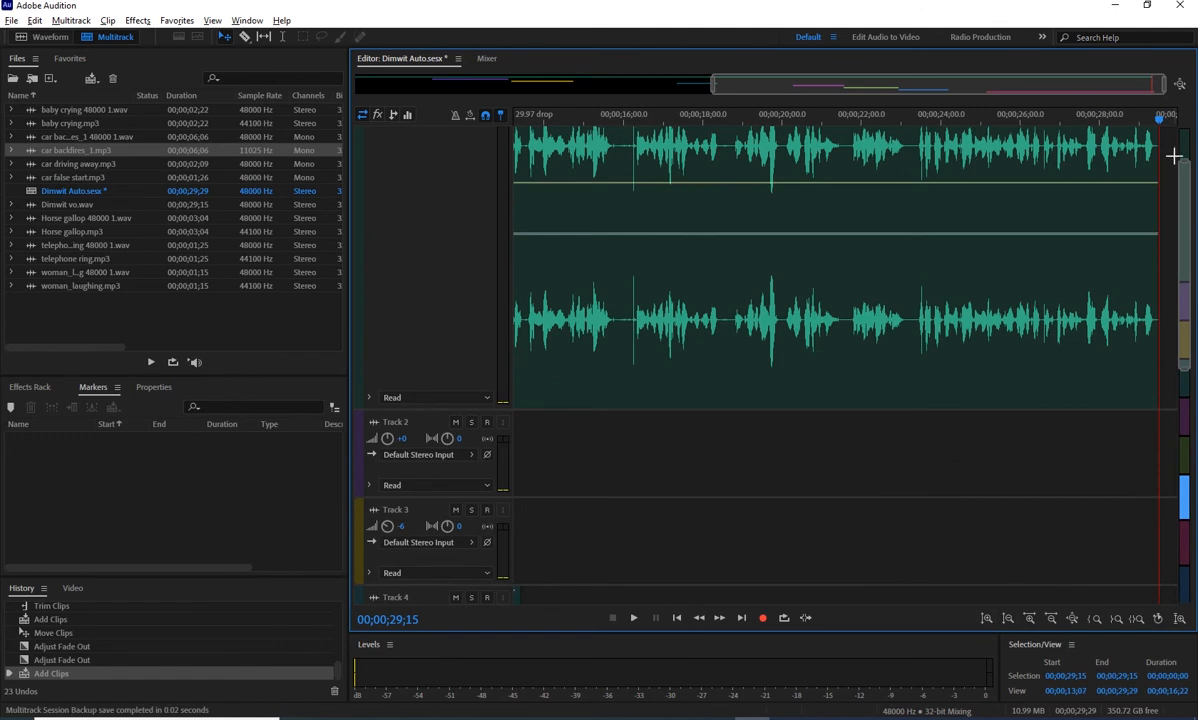
drag(1185, 307, 1194, 555)
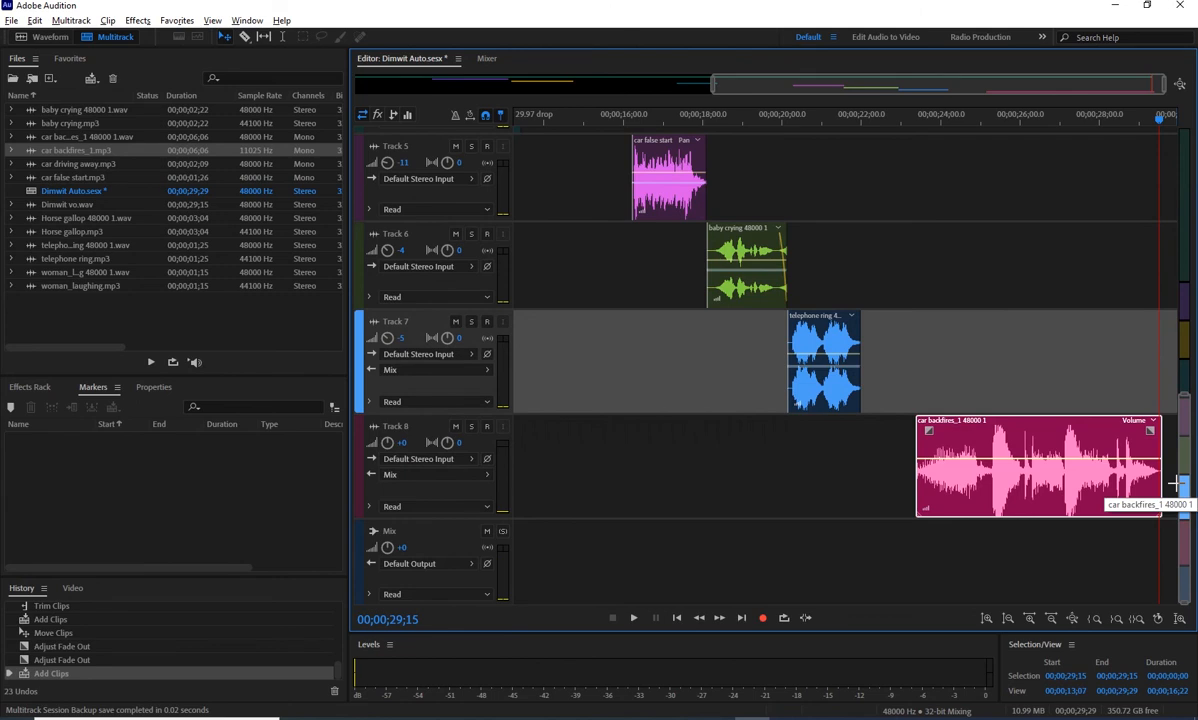
click(987, 620)
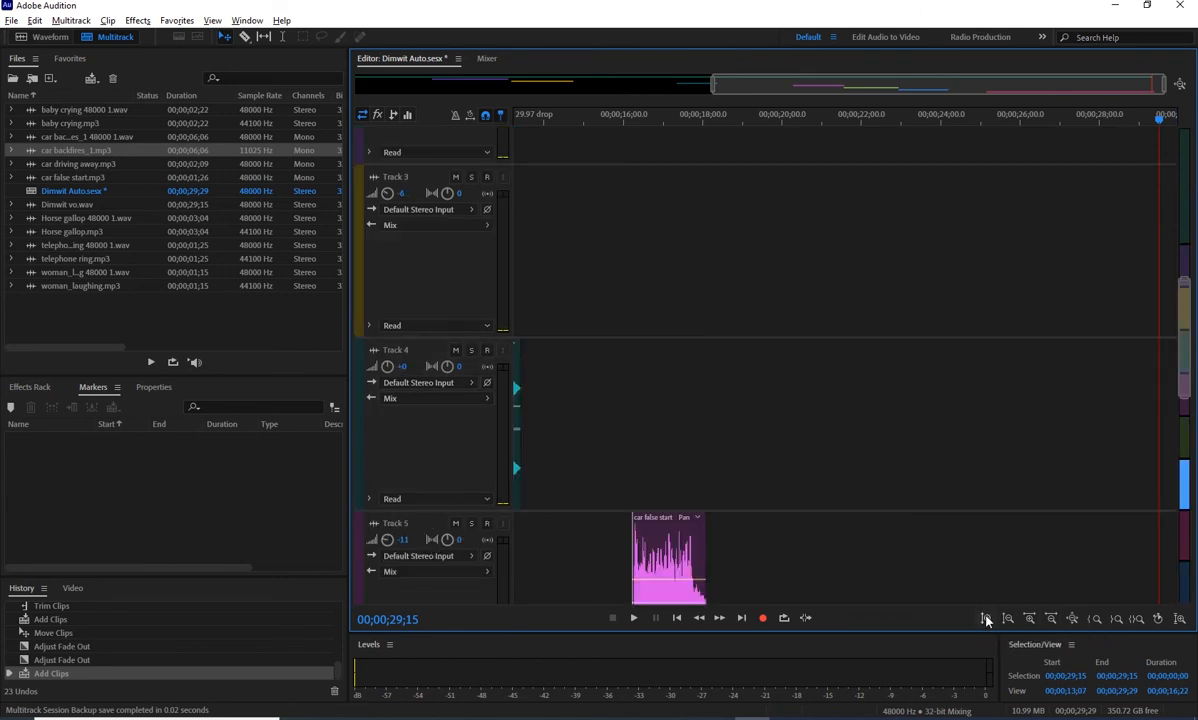
drag(1176, 401, 1190, 575)
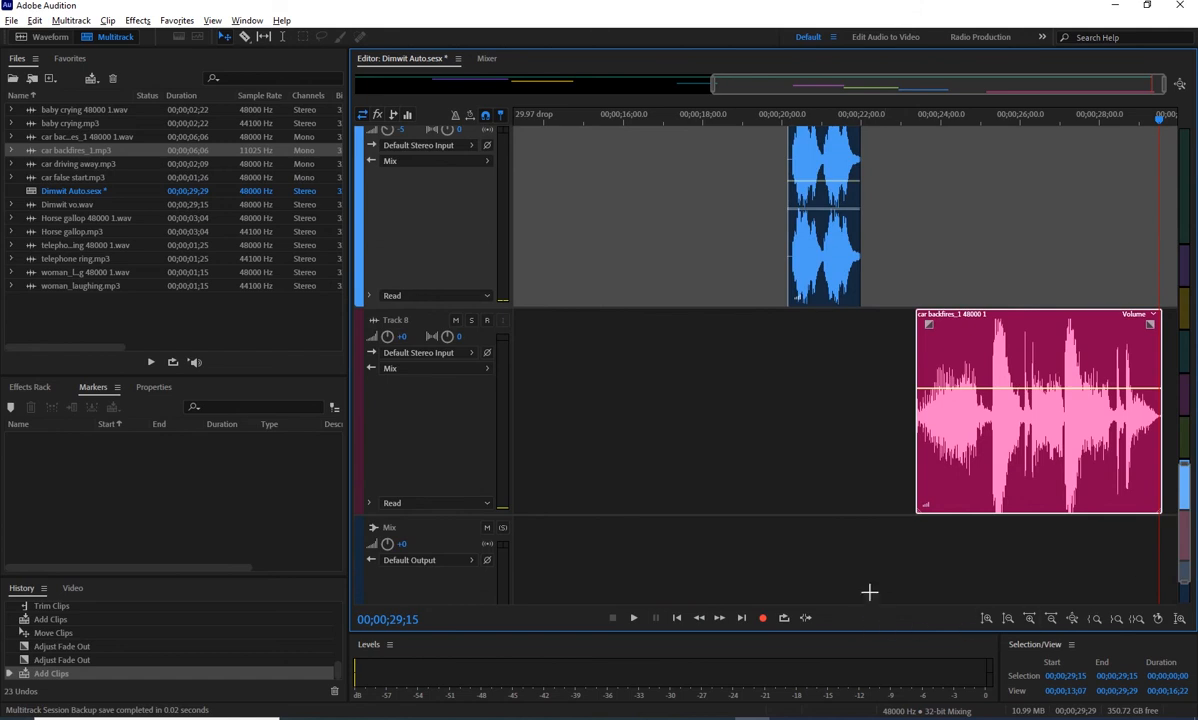
click(1160, 398)
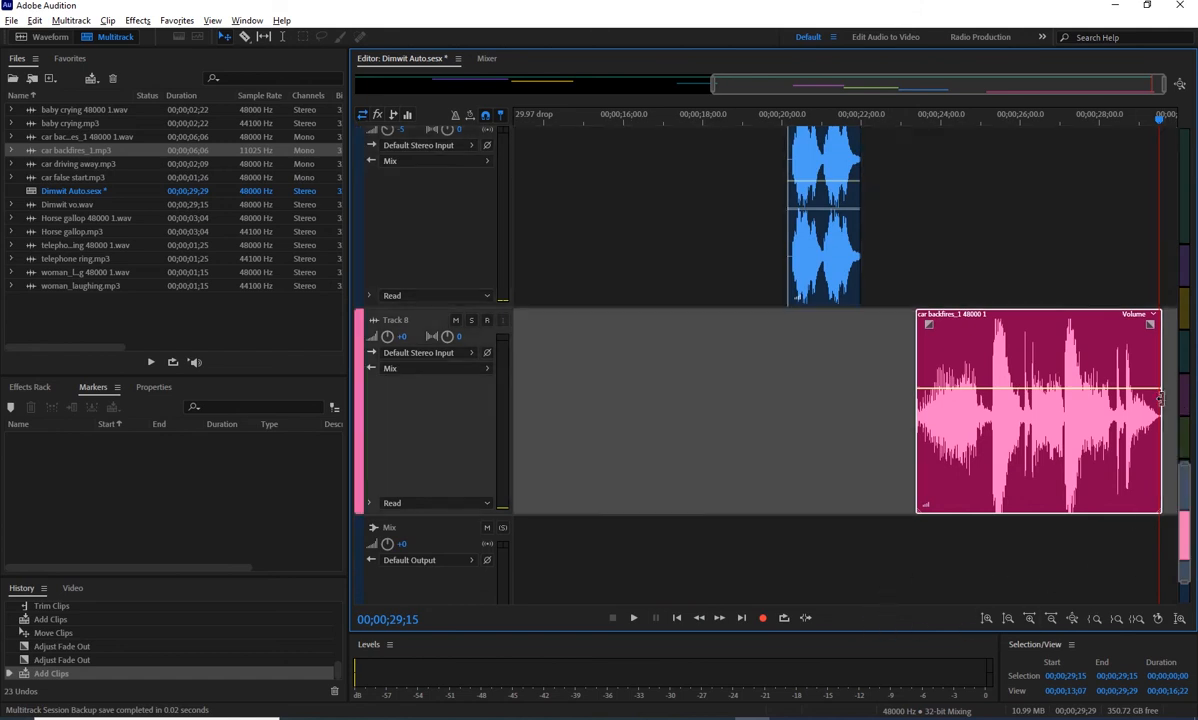
drag(1160, 398, 1158, 400)
key(ctrl+s)
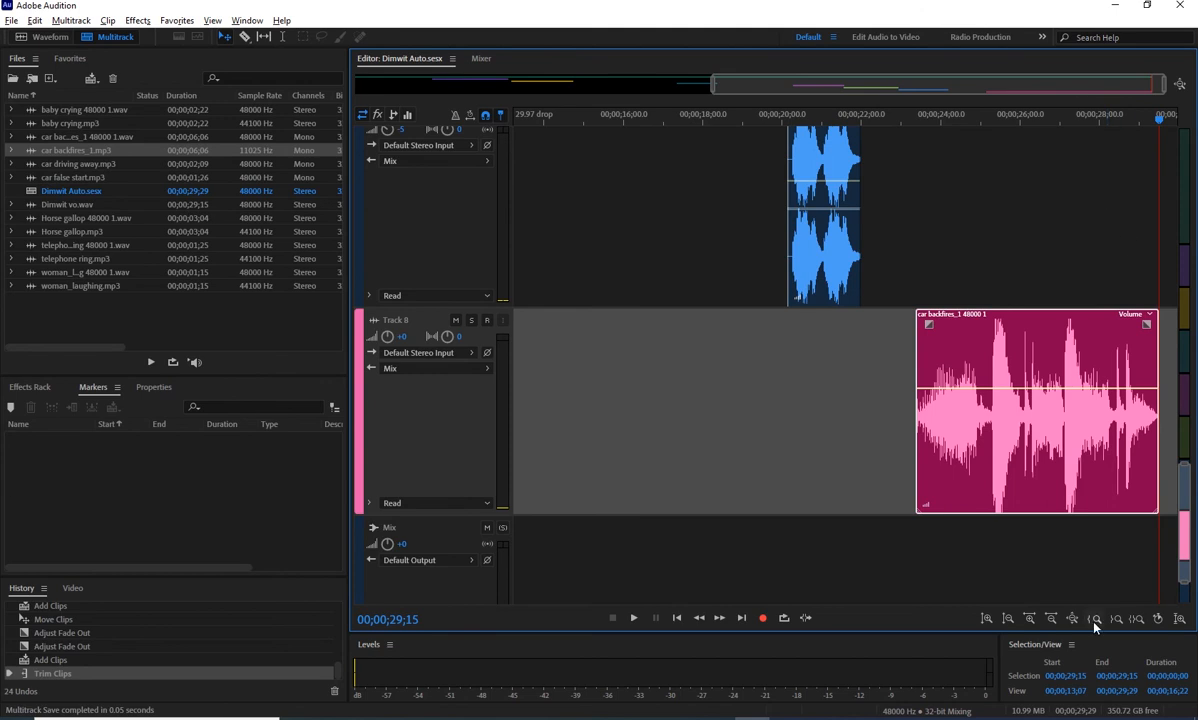
click(1008, 620)
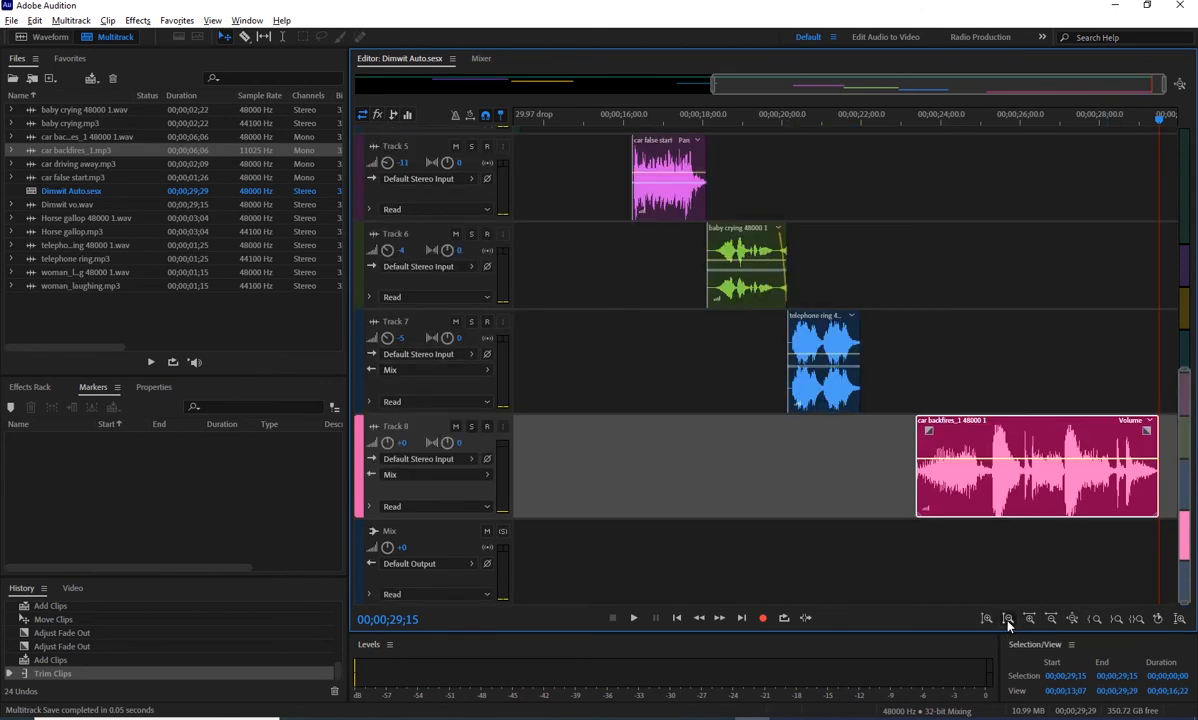
- Shrink the track heights and listen to the mix from just before the car backfires clip on Track 8
click(1008, 620)
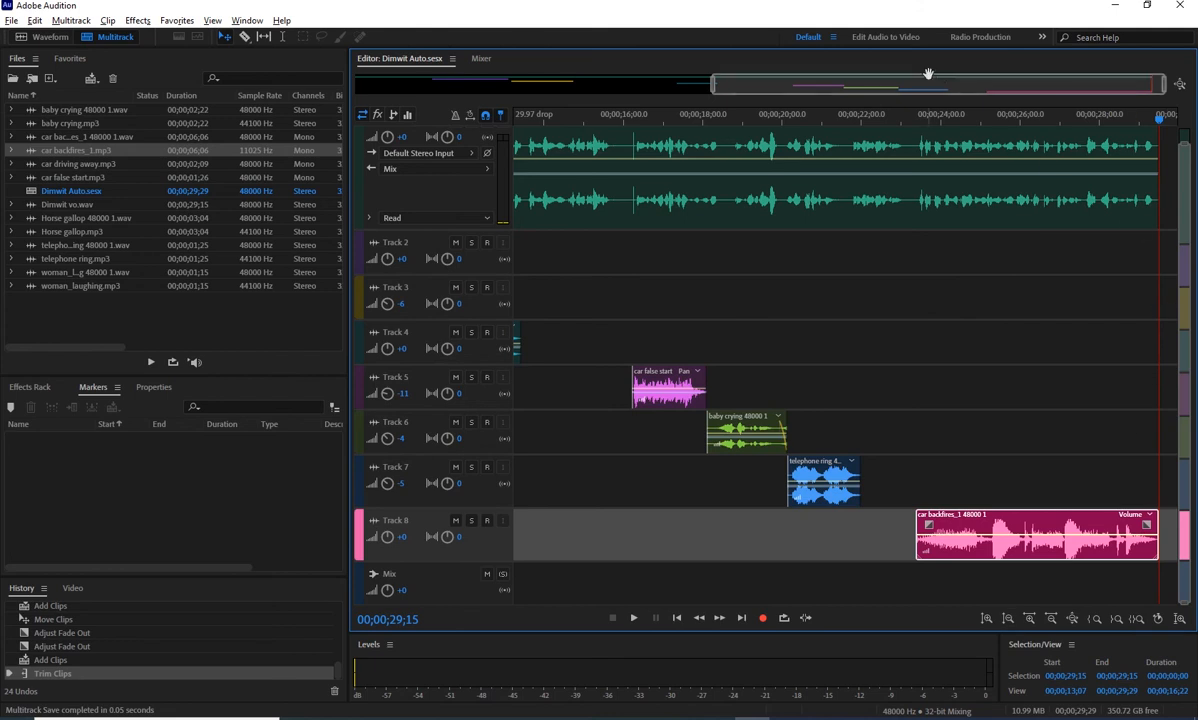
click(907, 122)
key(space)
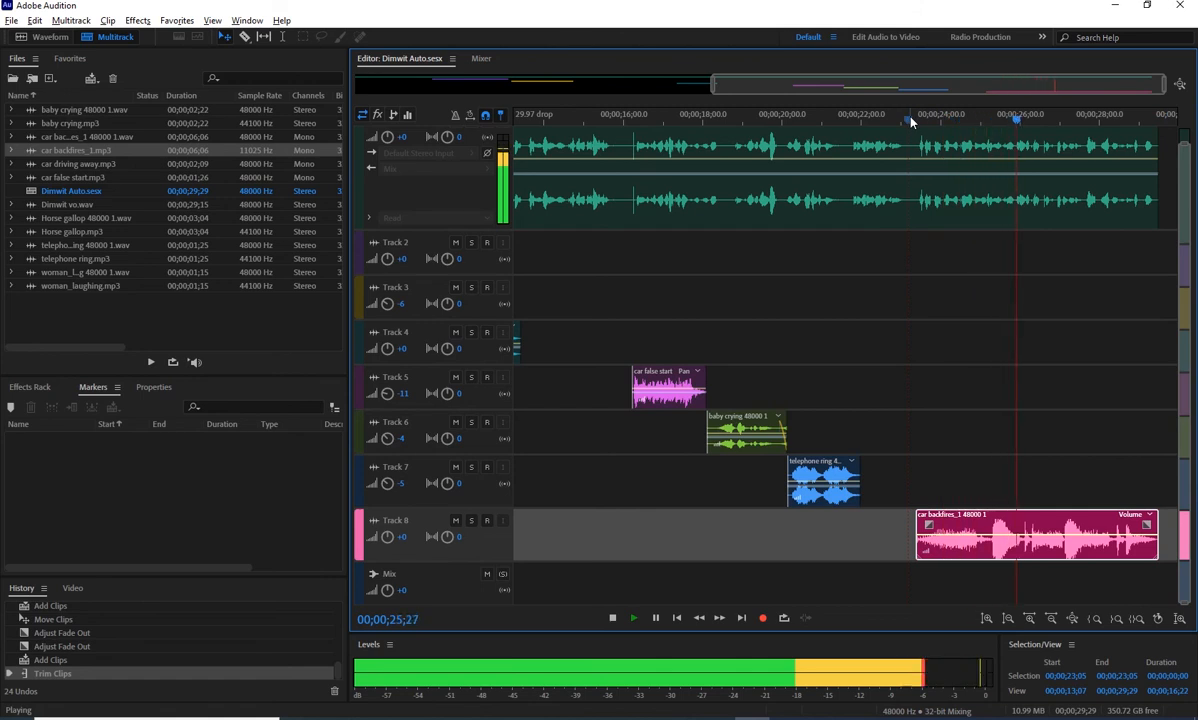
key(space)
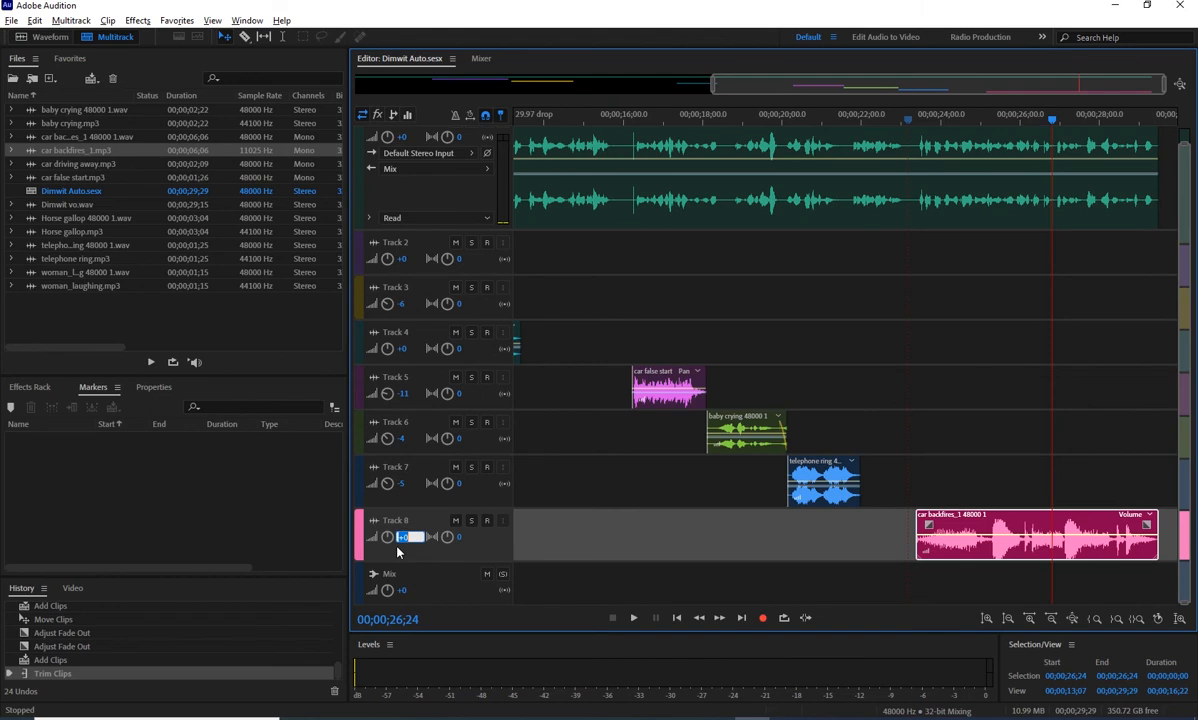
- Set the Track 8 volume to -6 and listen to the car backfires clip under the voice-over
text(-6)
key(Return)
click(958, 118)
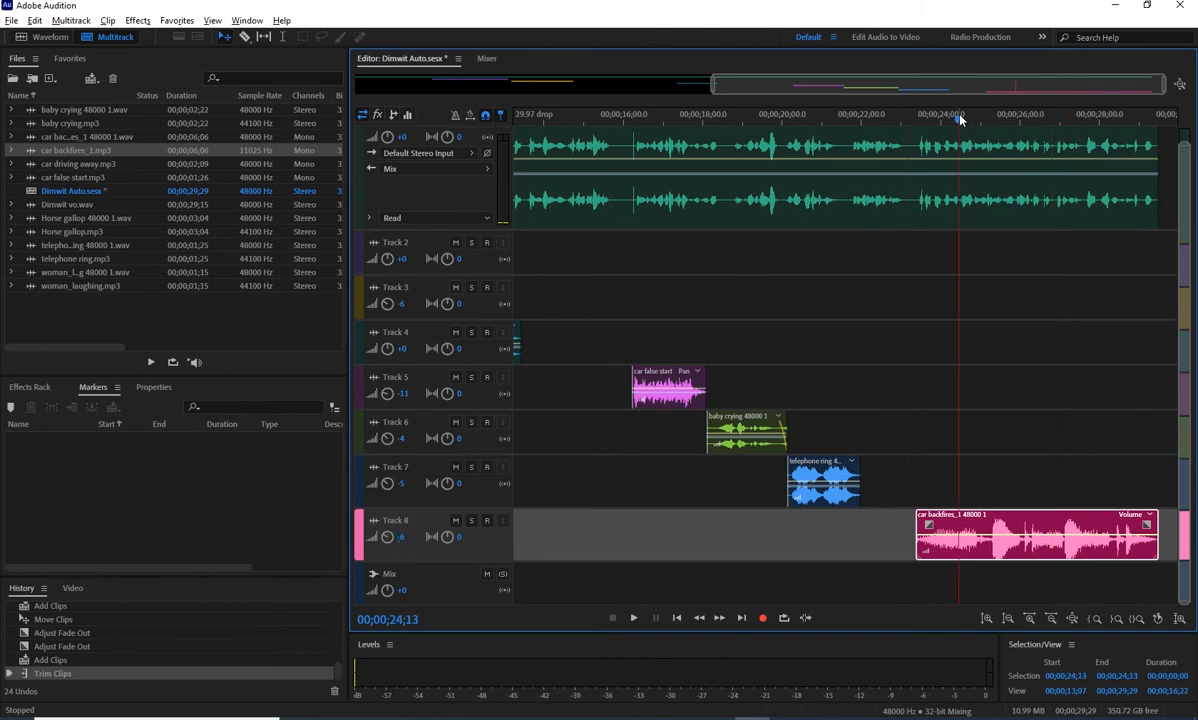
key(space)
key(space)
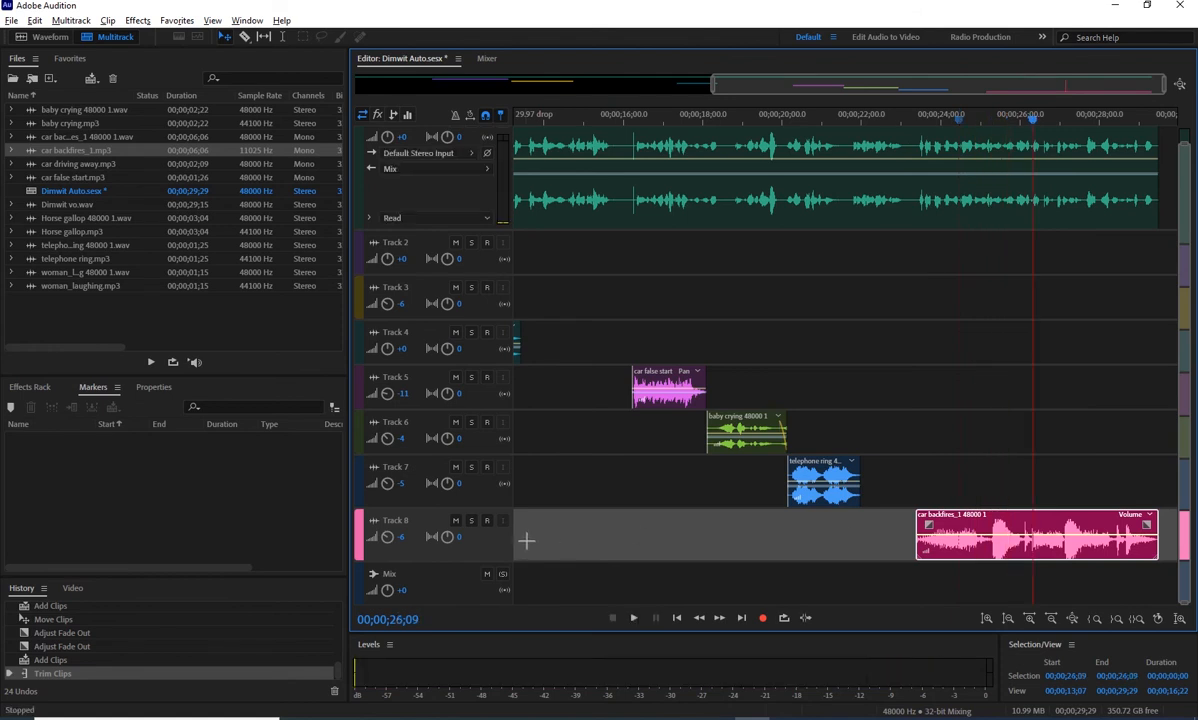
- Set the Track 8 volume to -10 and listen again from just before the car backfires clip
click(400, 537)
text(-)
click(898, 116)
key(space)
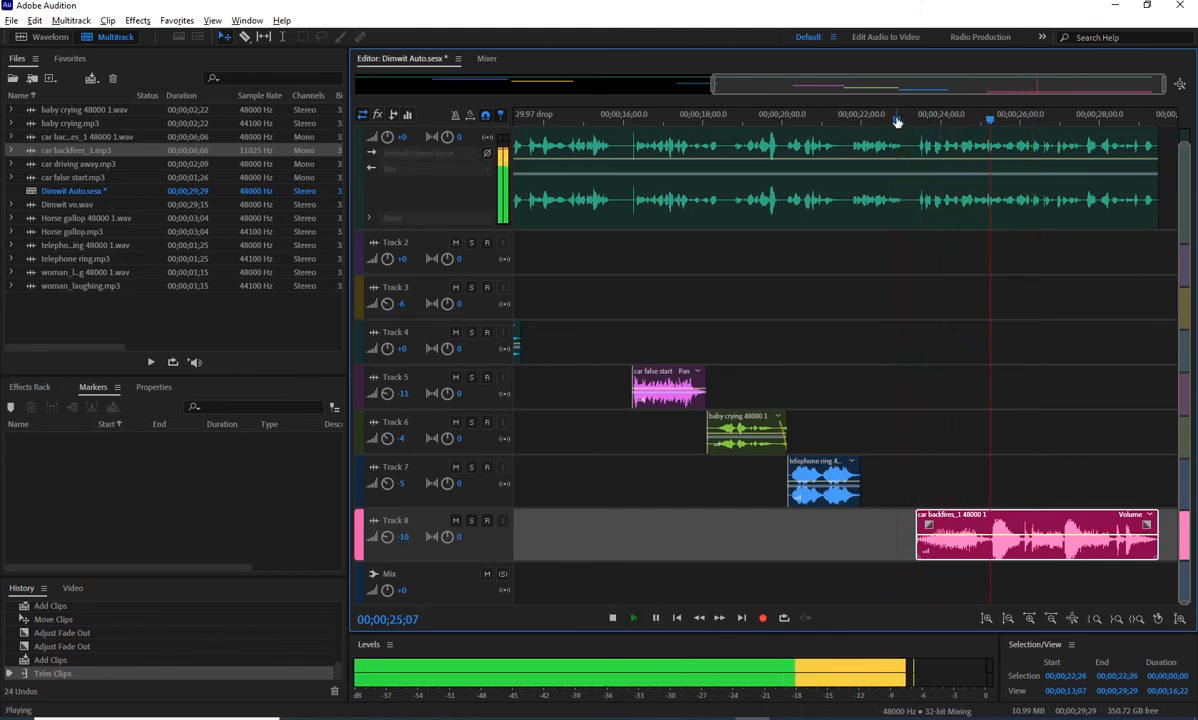
key(space)
- Set the Track 8 volume to -8 and save the session
click(404, 537)
text(-8)
key(Return)
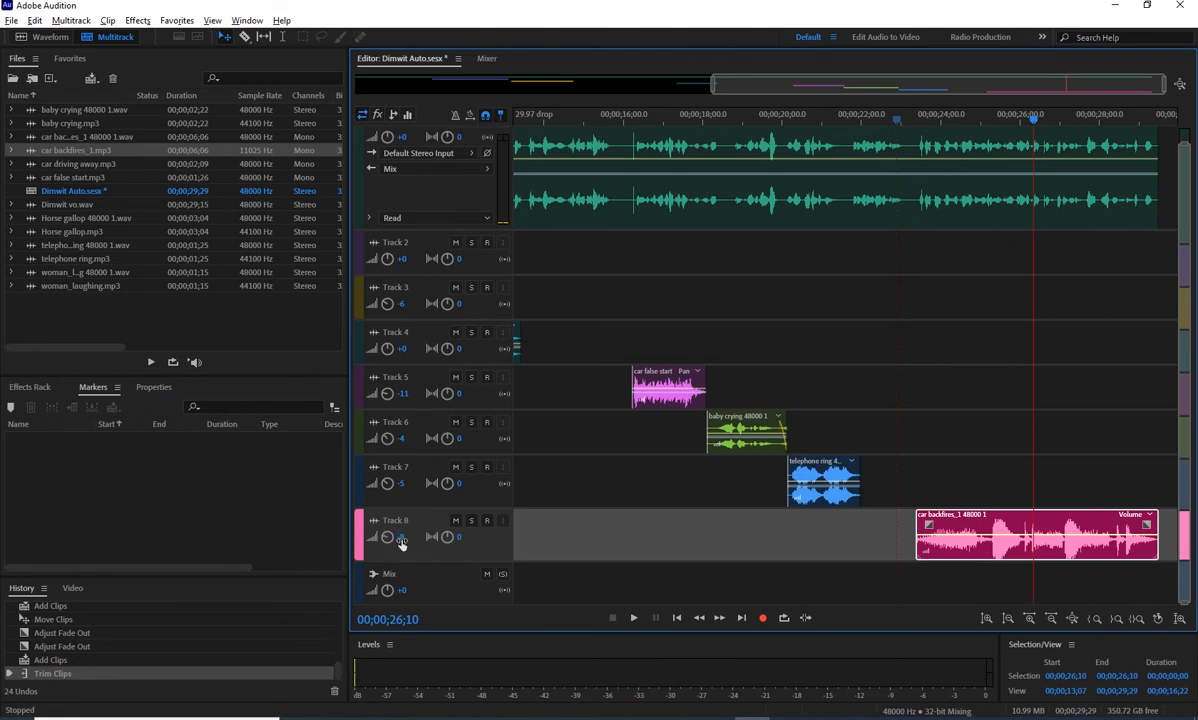
key(ctrl+s)
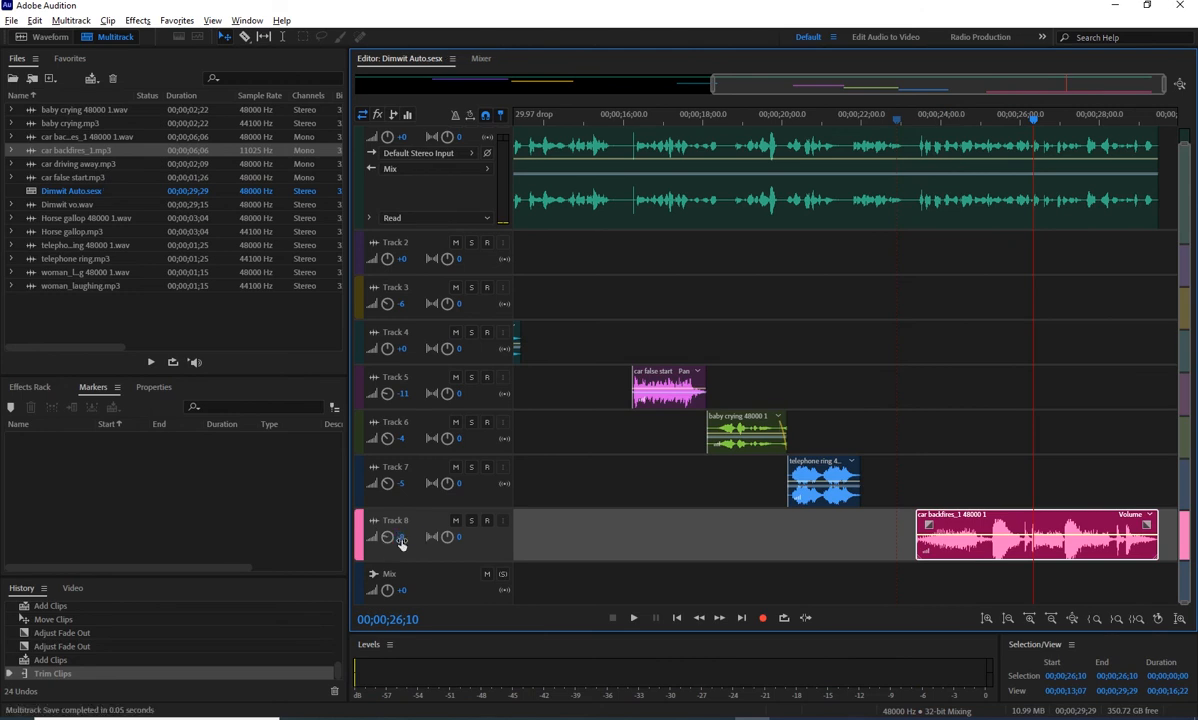
- Import the coughing.mp3 sound effect into the project files
right_click(122, 316)
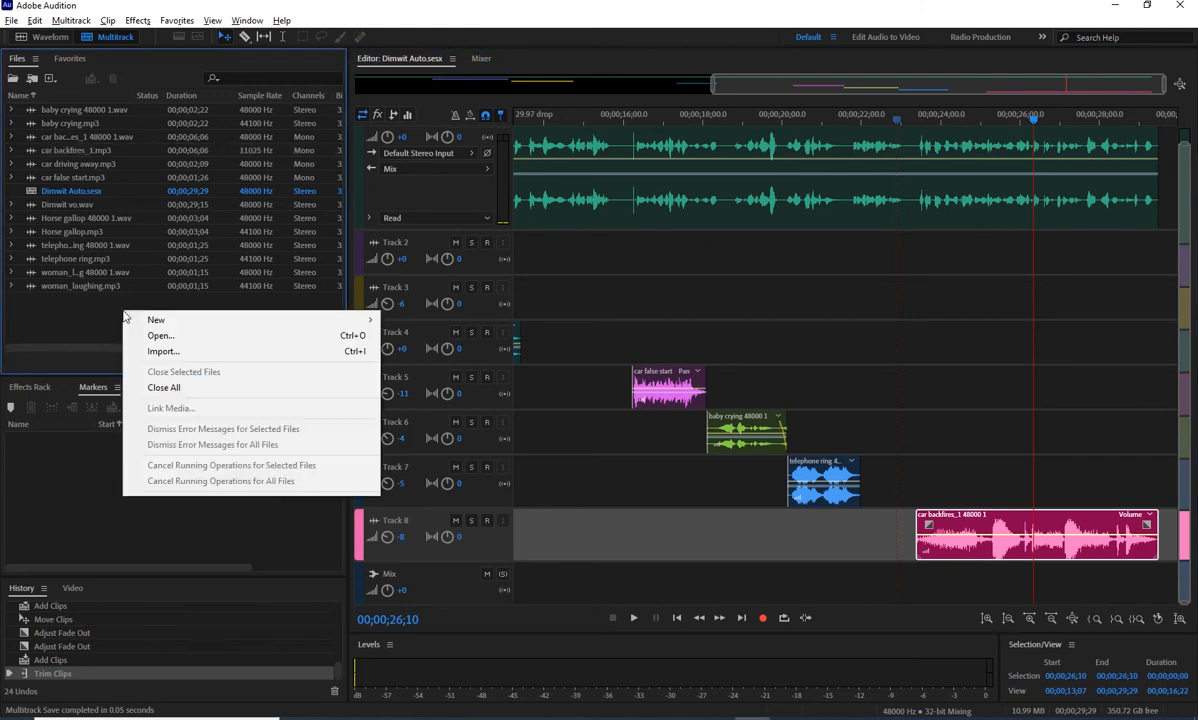
click(161, 351)
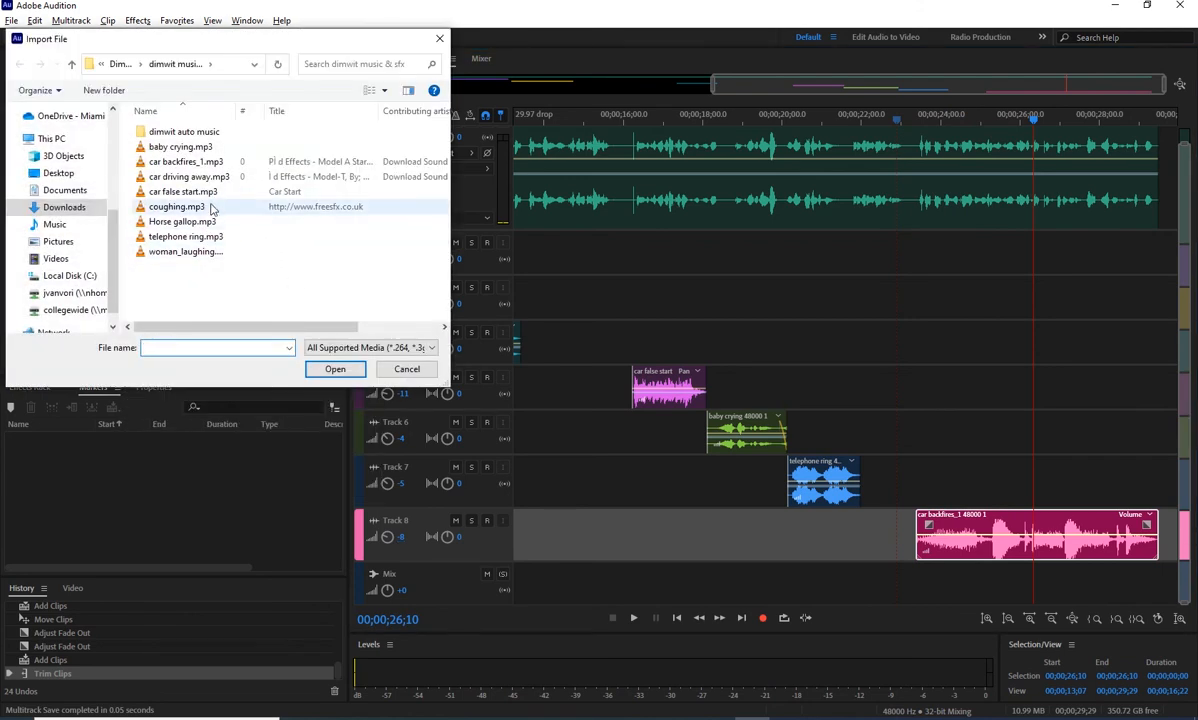
click(178, 208)
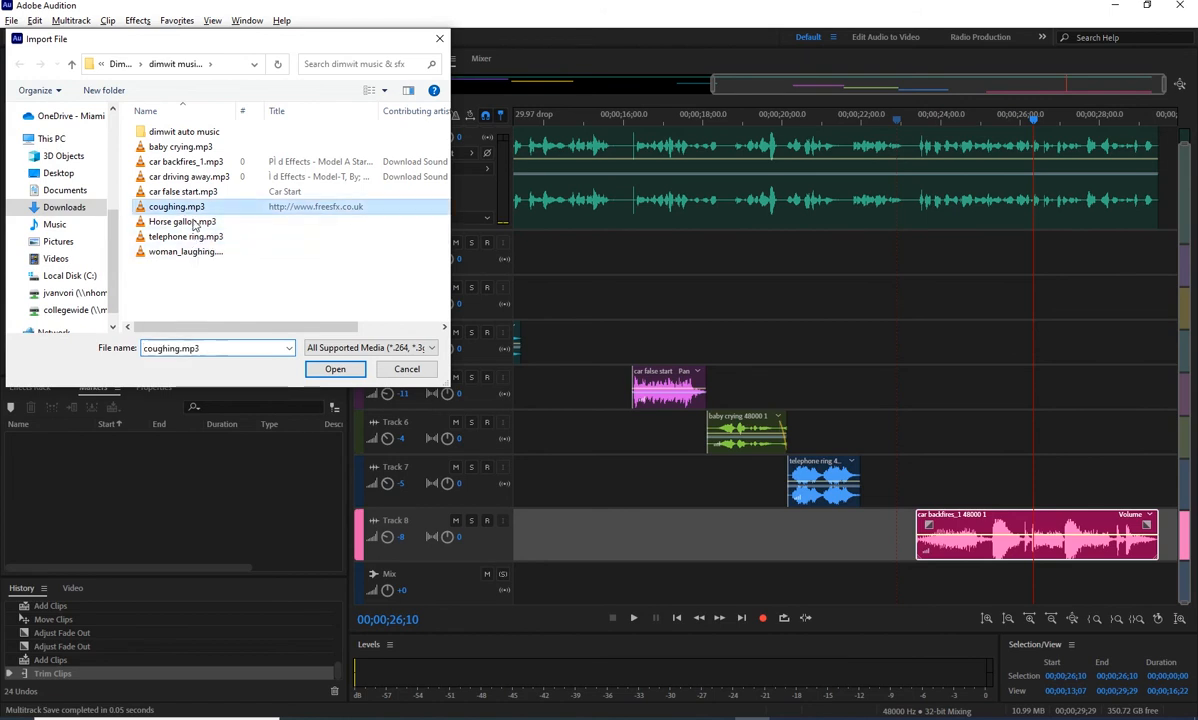
click(335, 369)
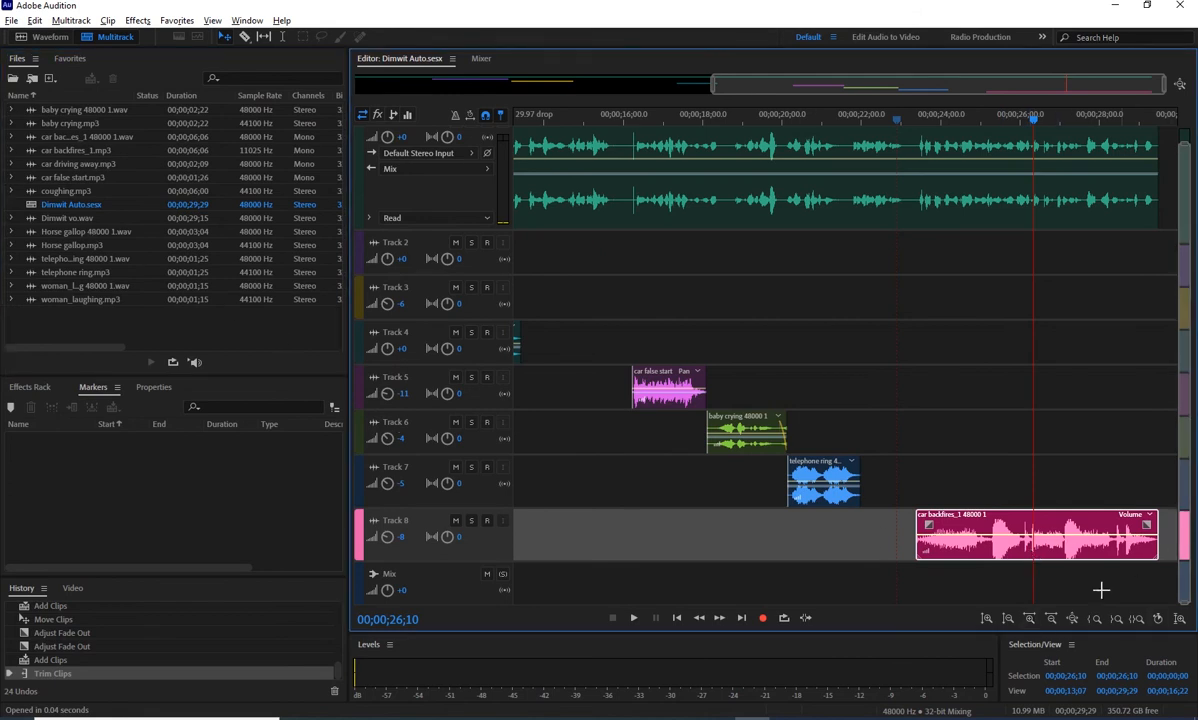
- Place the coughing clip on a new Track 9 below the car backfires, starting at 00;00;26;03
drag(1036, 119, 1026, 122)
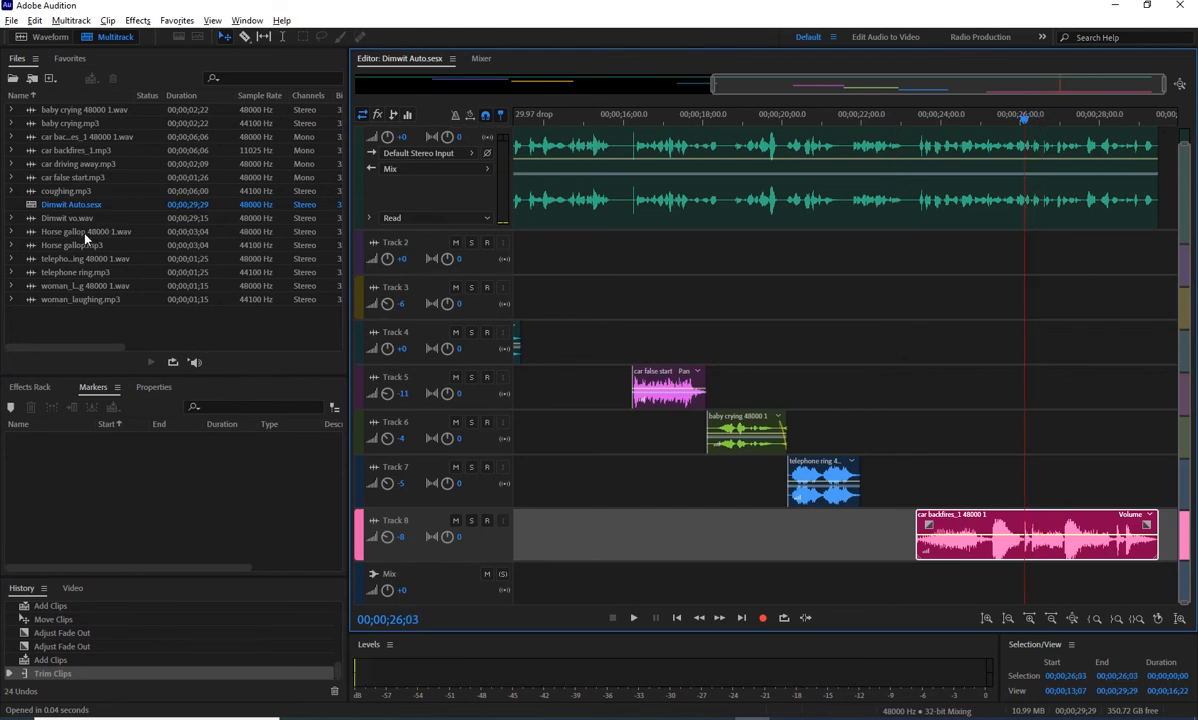
drag(60, 191, 1041, 601)
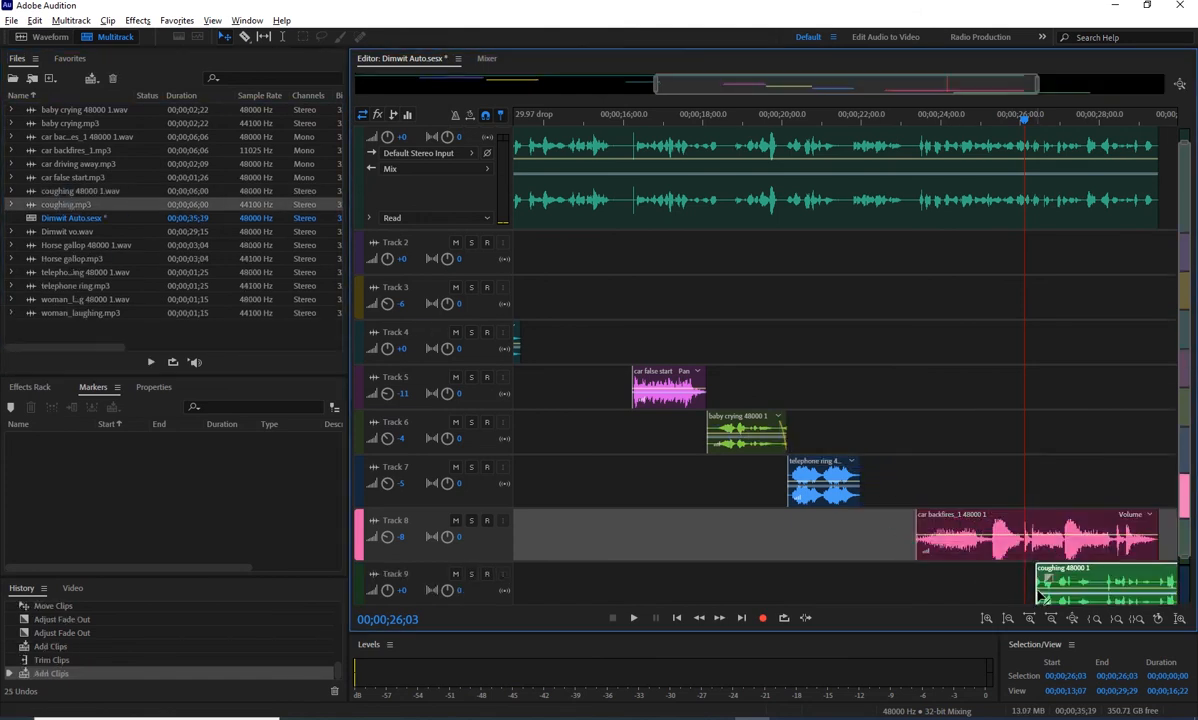
drag(1105, 580, 1099, 580)
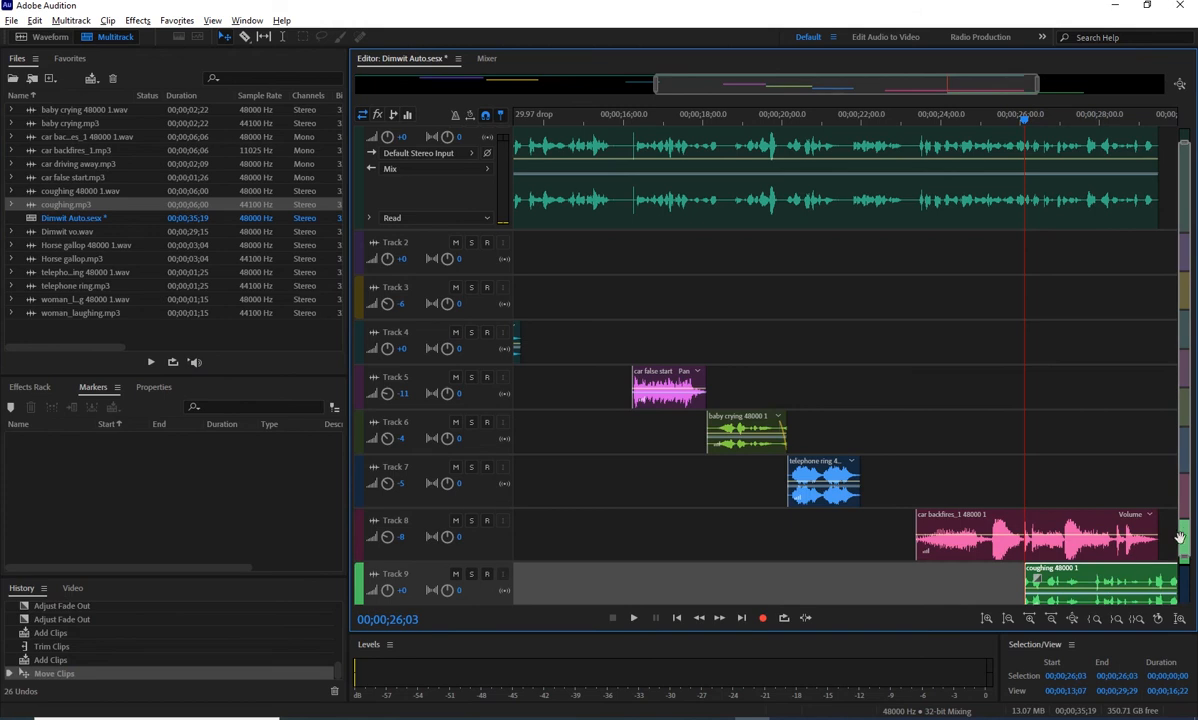
scroll(1190, 578, down, 1)
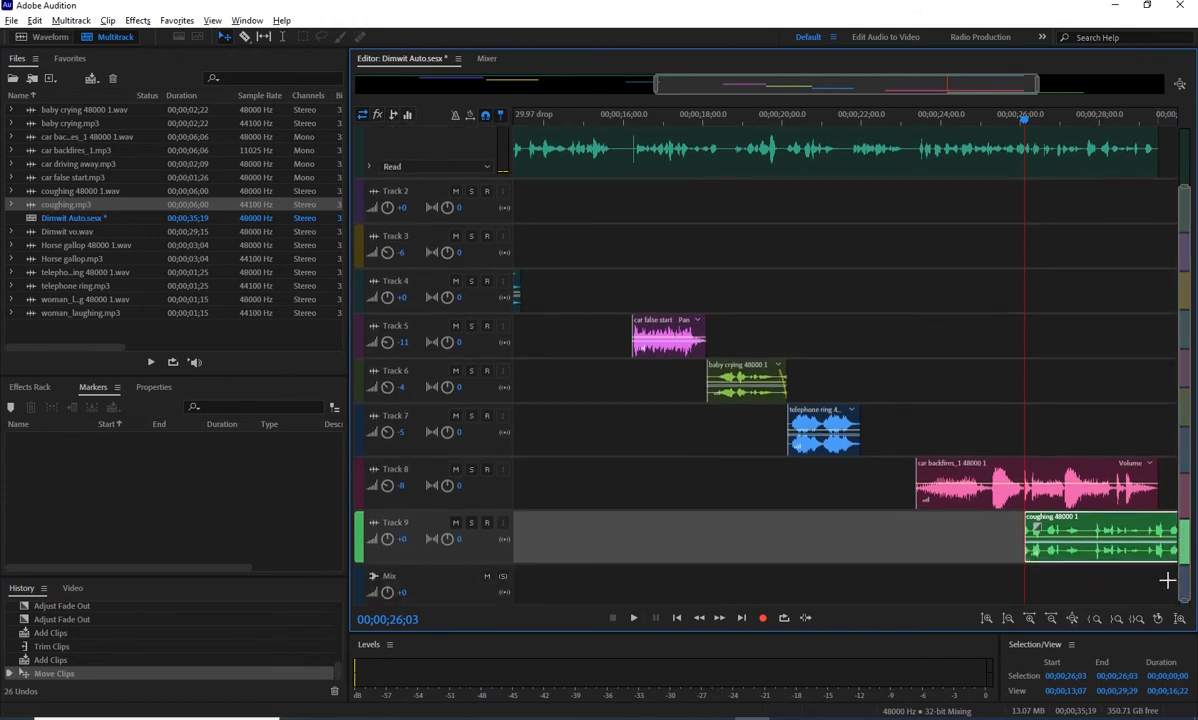
- Trim the end of the coughing clip on Track 9 to just past the end of the voice-over at 00;00;29;15
drag(1000, 84, 1126, 90)
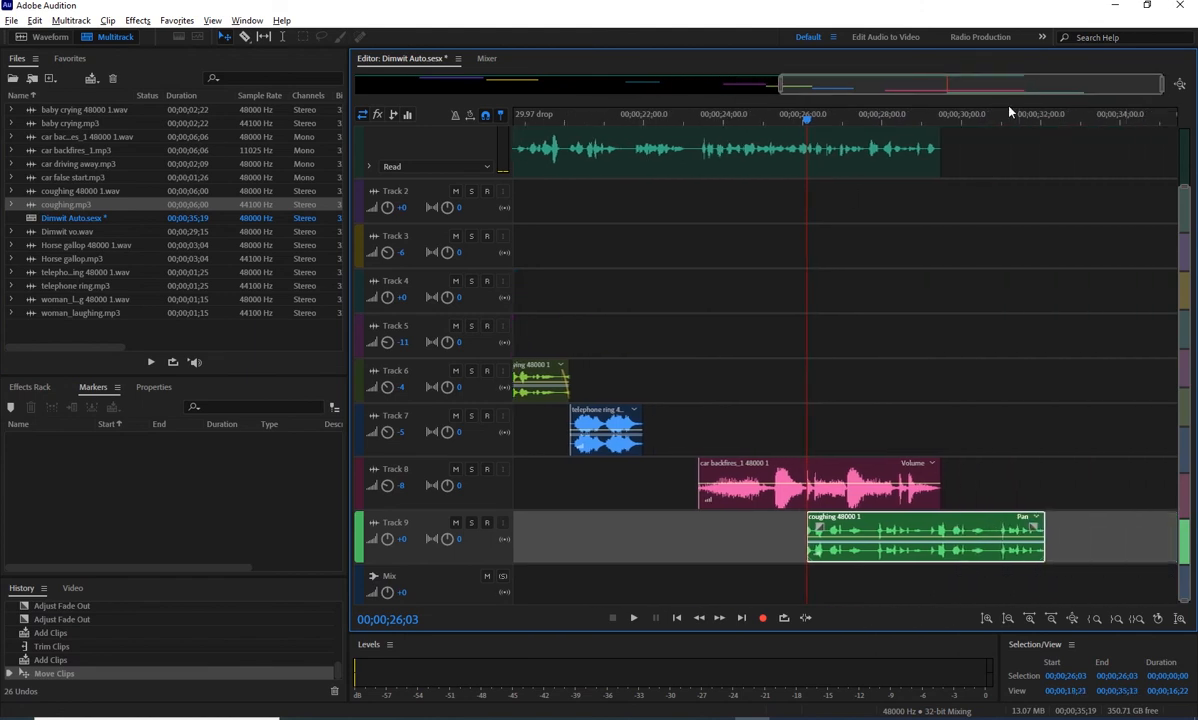
click(941, 112)
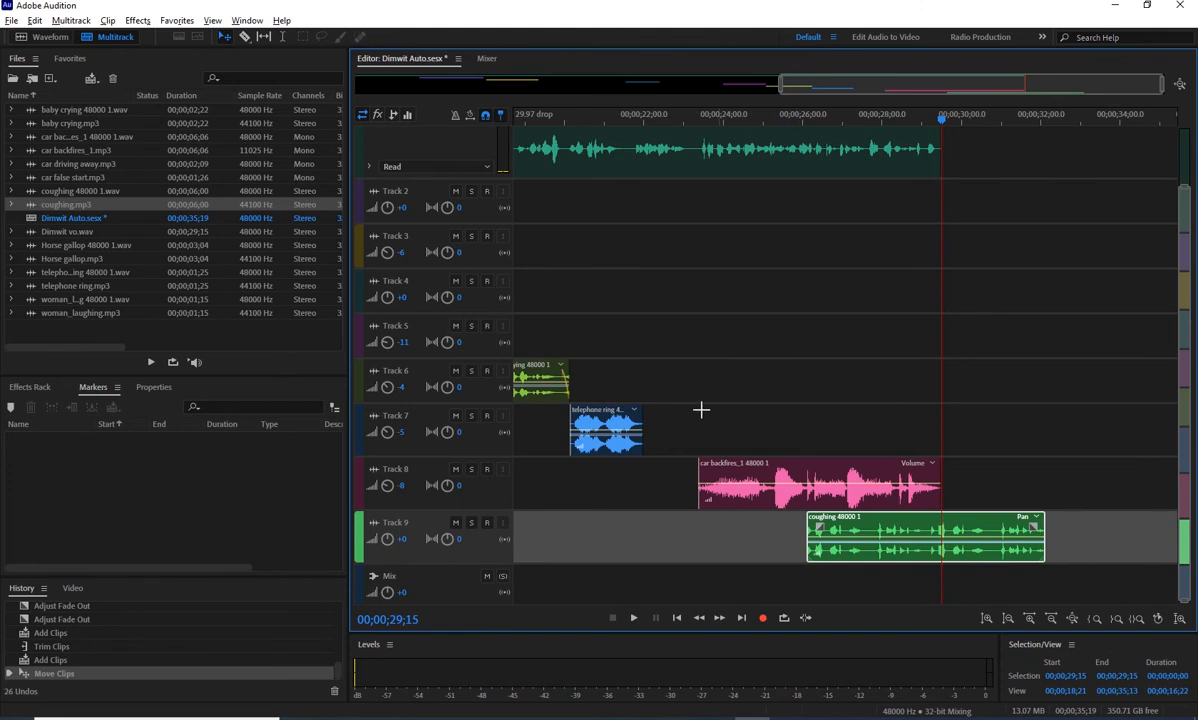
drag(1045, 535, 948, 545)
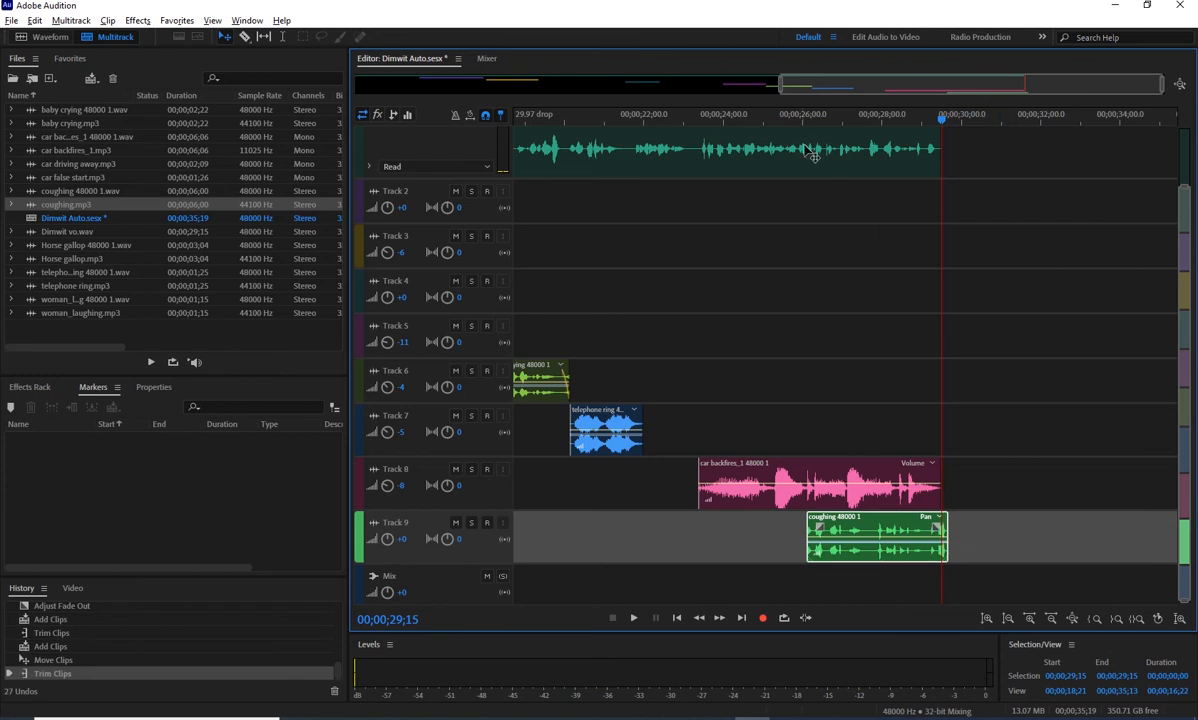
- Listen to the coughing from 00;00;25;02, set the Track 9 volume to -2 and save the session
click(767, 120)
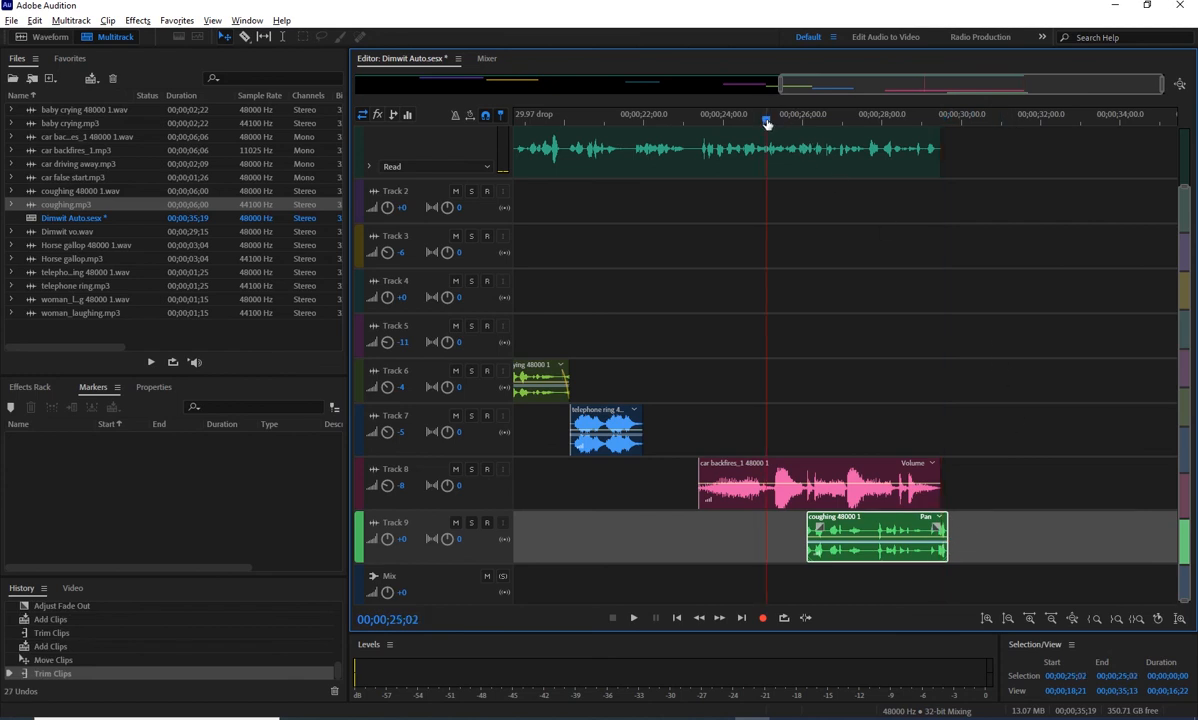
key(space)
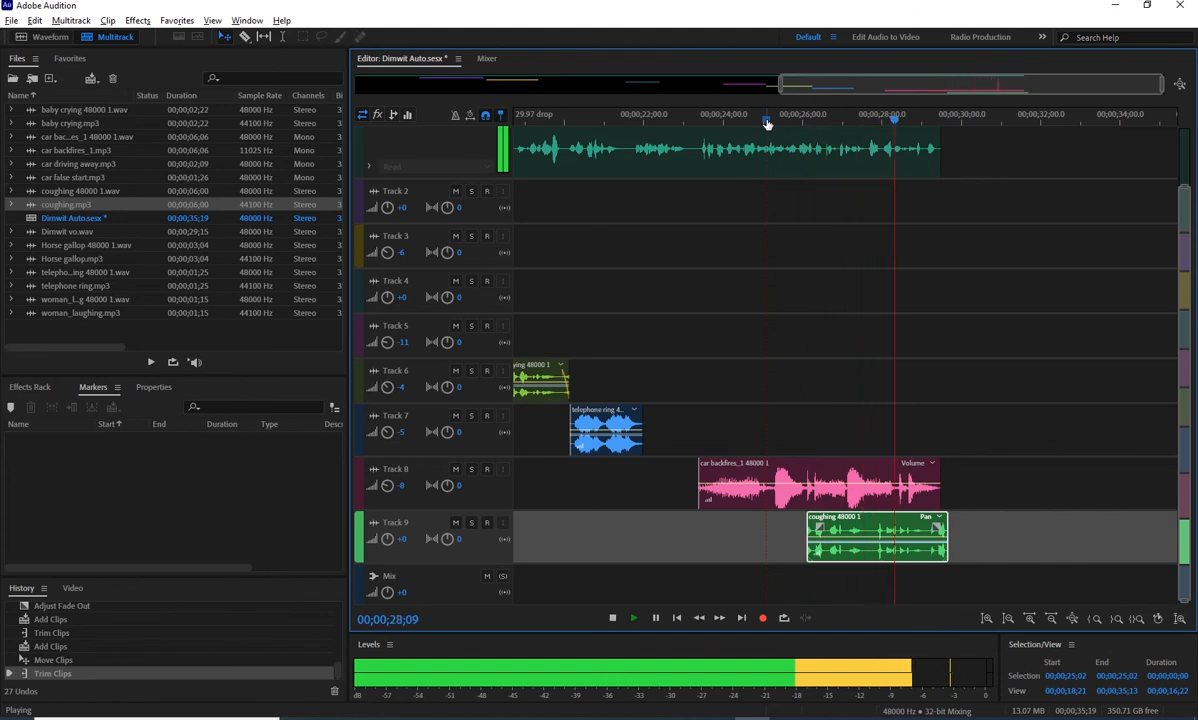
key(space)
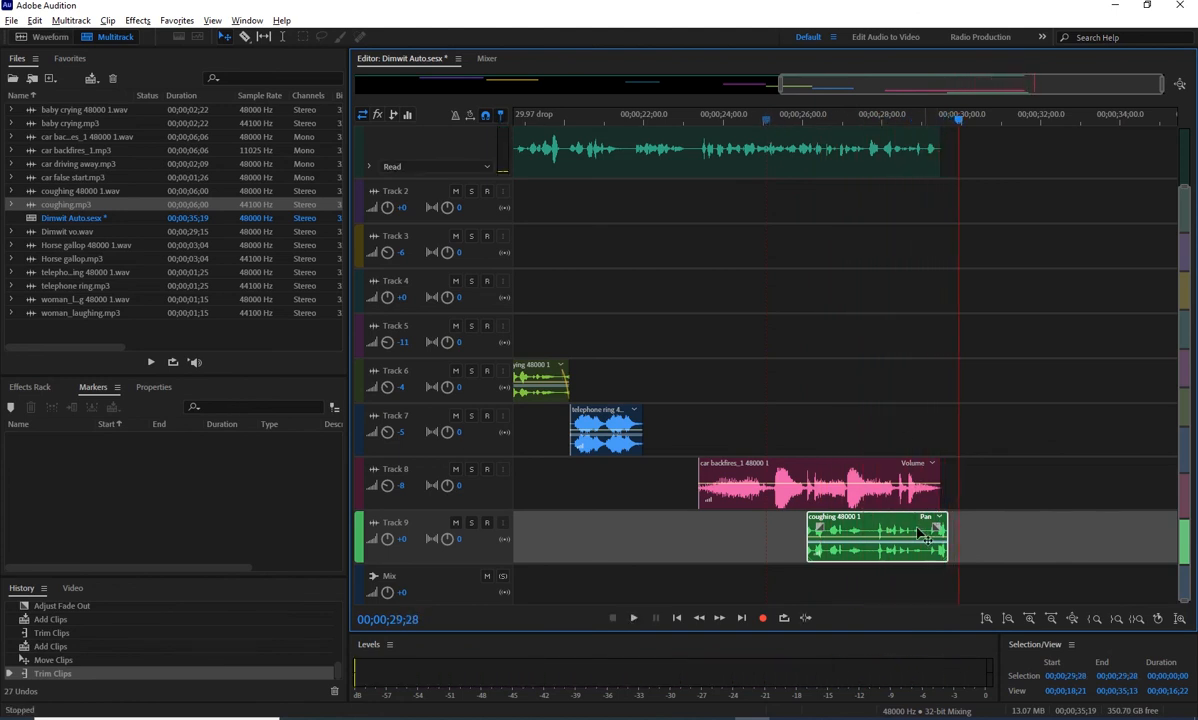
click(400, 539)
key(Return)
key(ctrl+s)
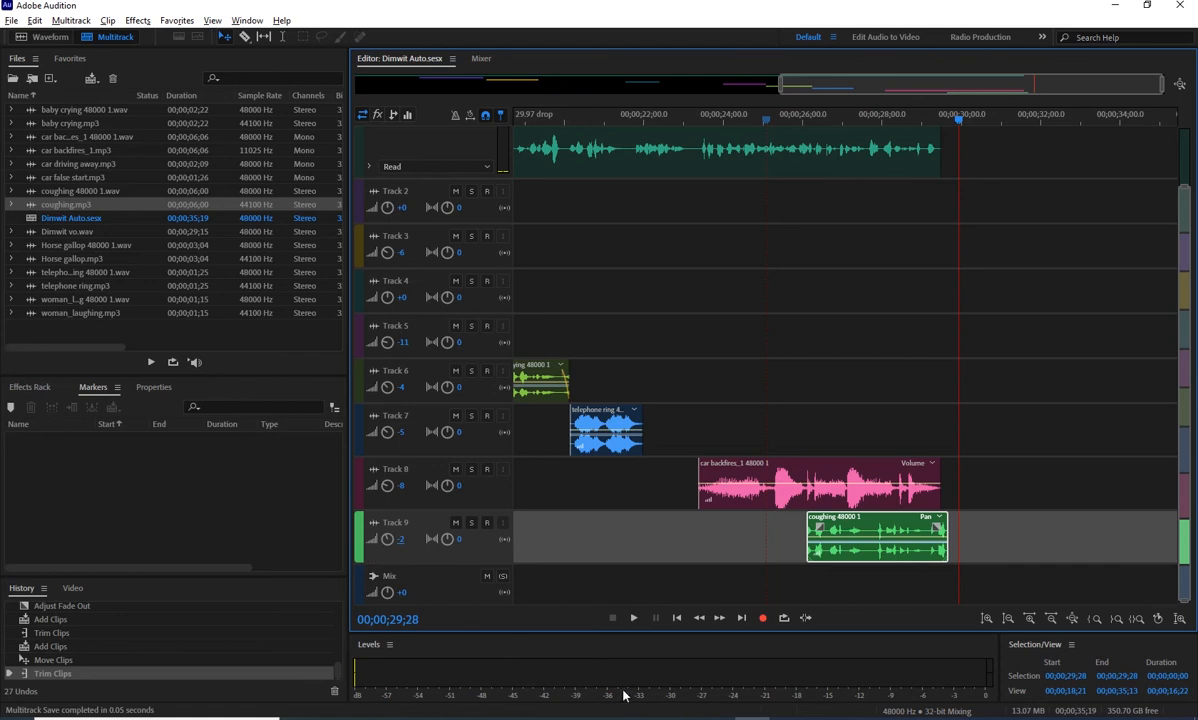
- Show the whole session on the timeline and play the commercial from the beginning
key(backslash)
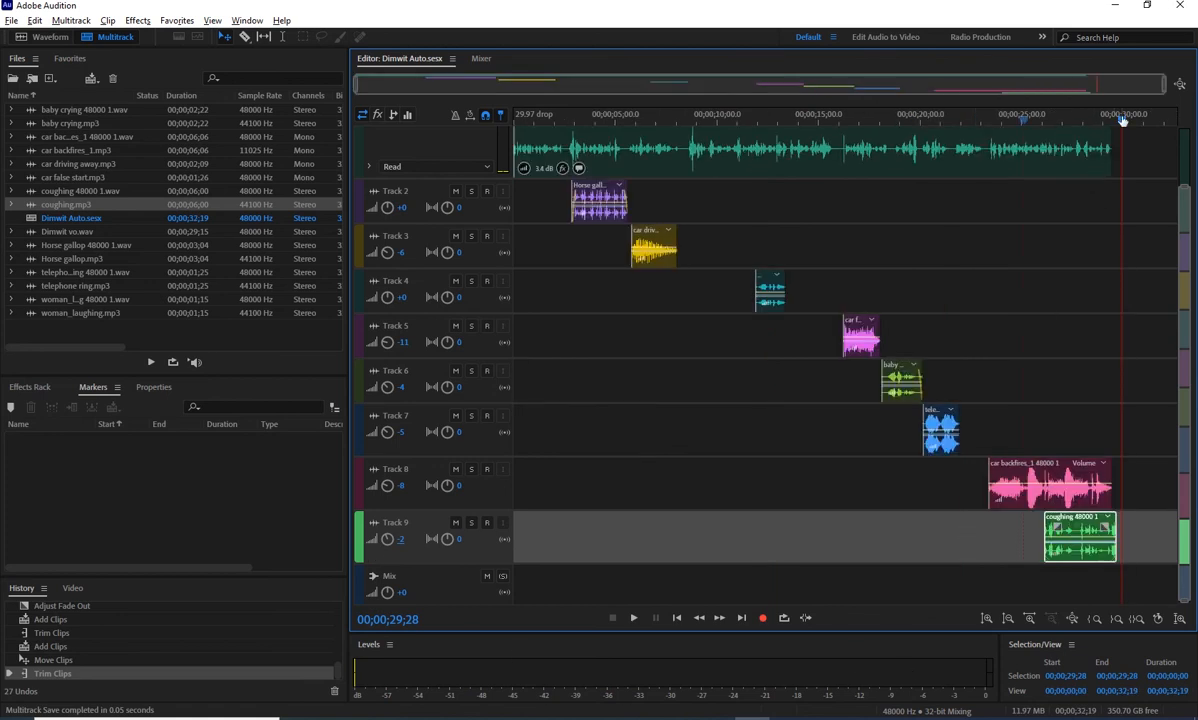
drag(1122, 125, 487, 148)
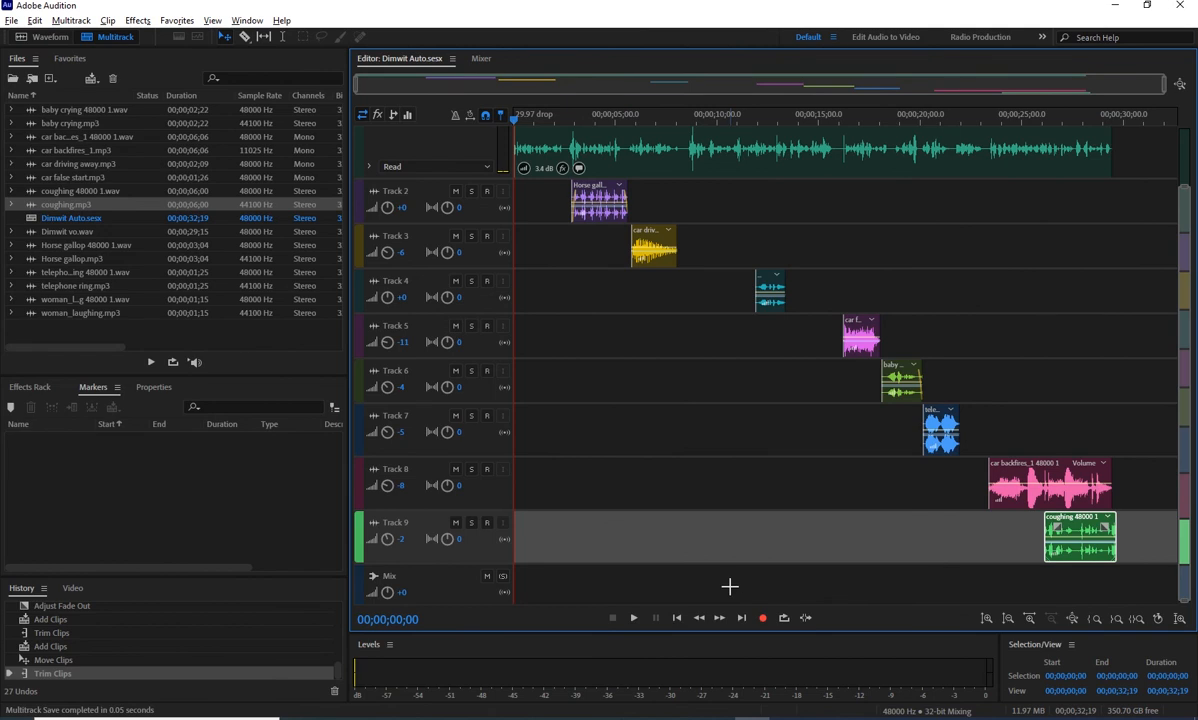
key(space)
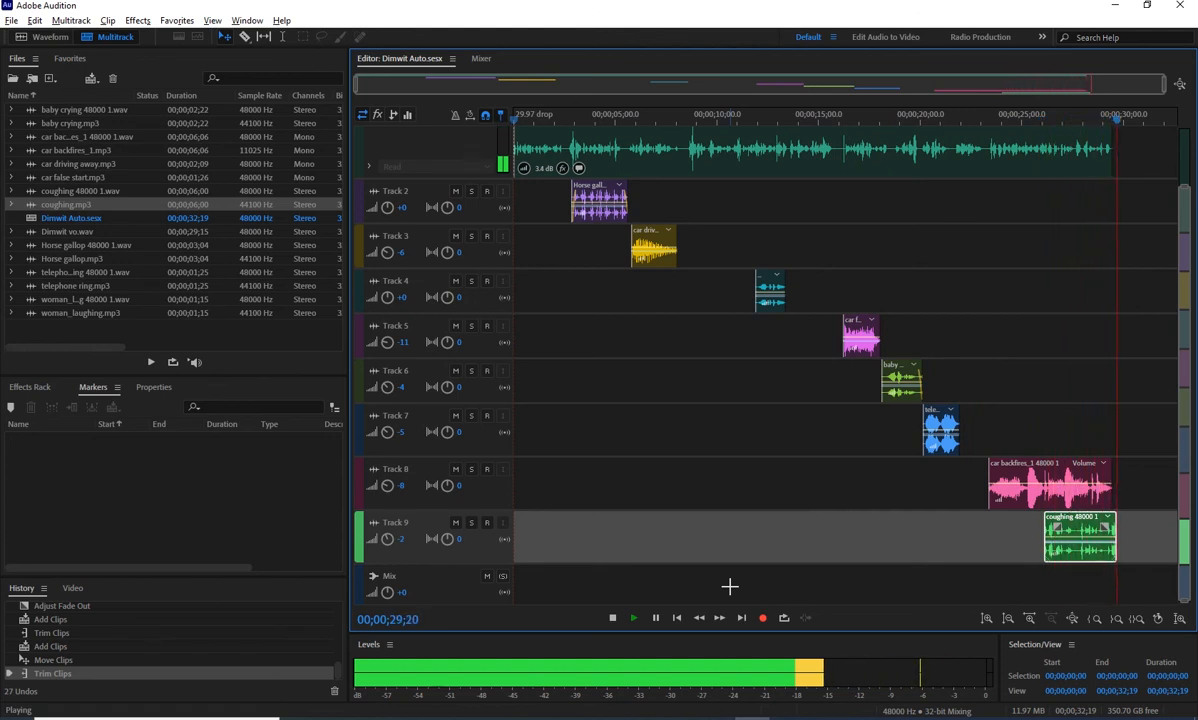
- Set the playhead to the end of the voice-over at 00;00;29;15
drag(1140, 130, 1112, 120)
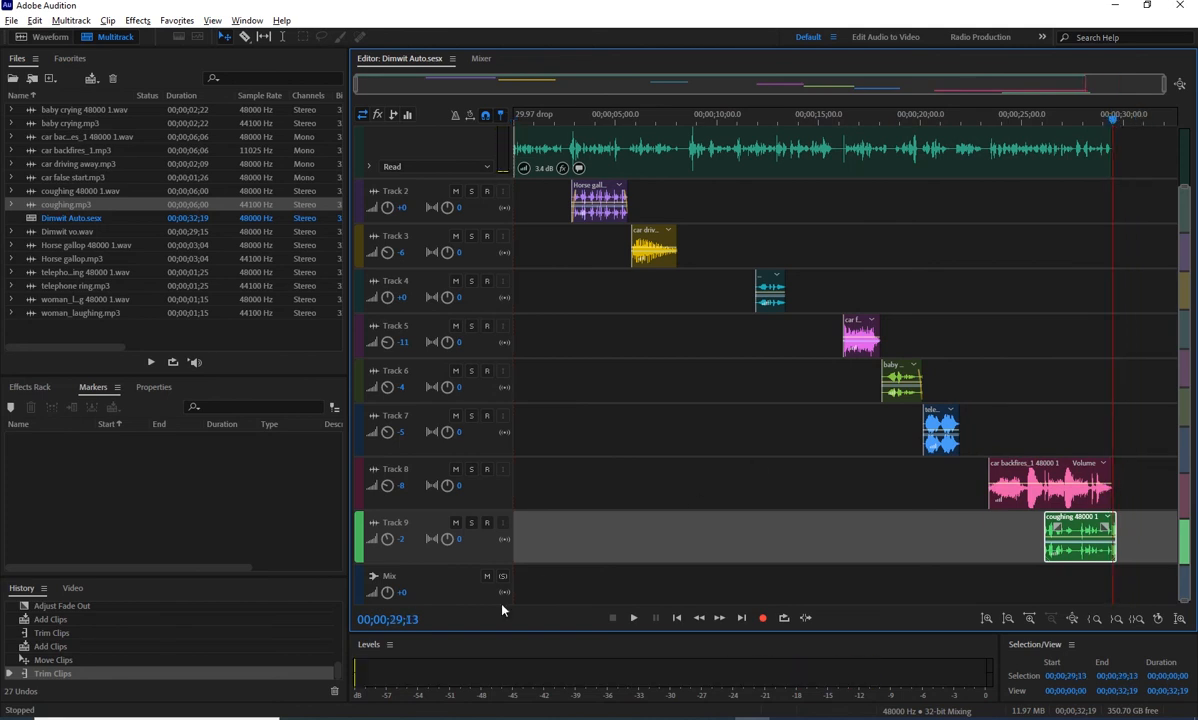
click(403, 620)
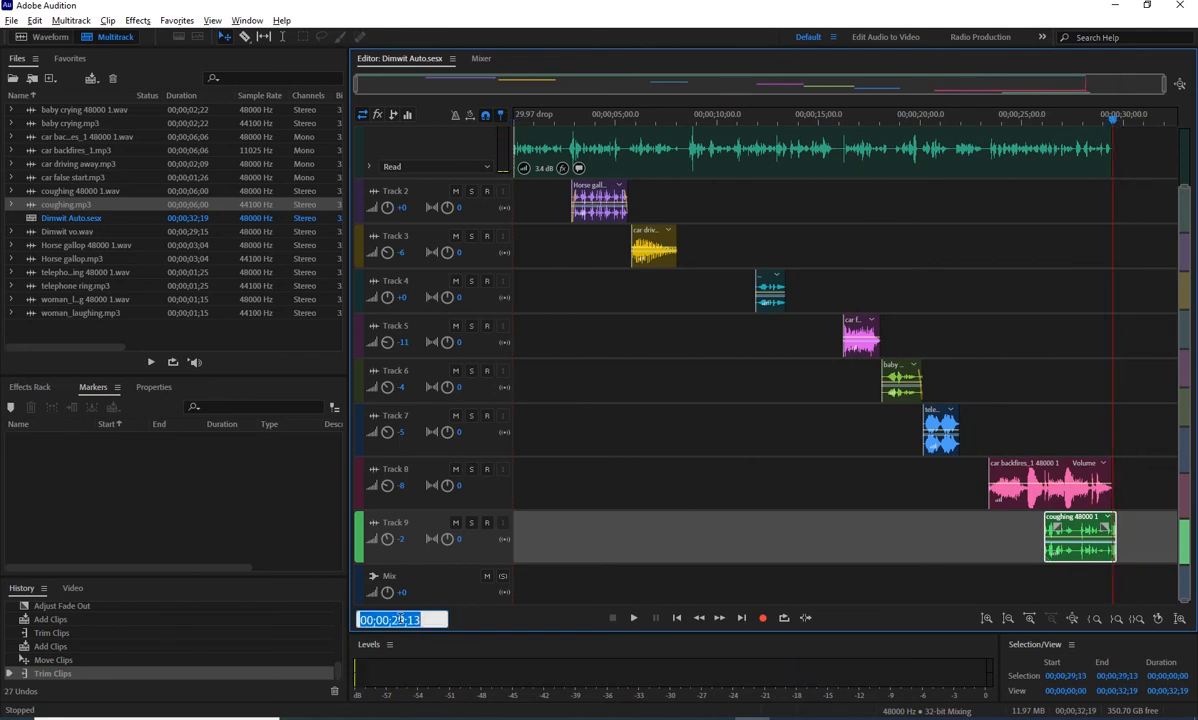
click(589, 592)
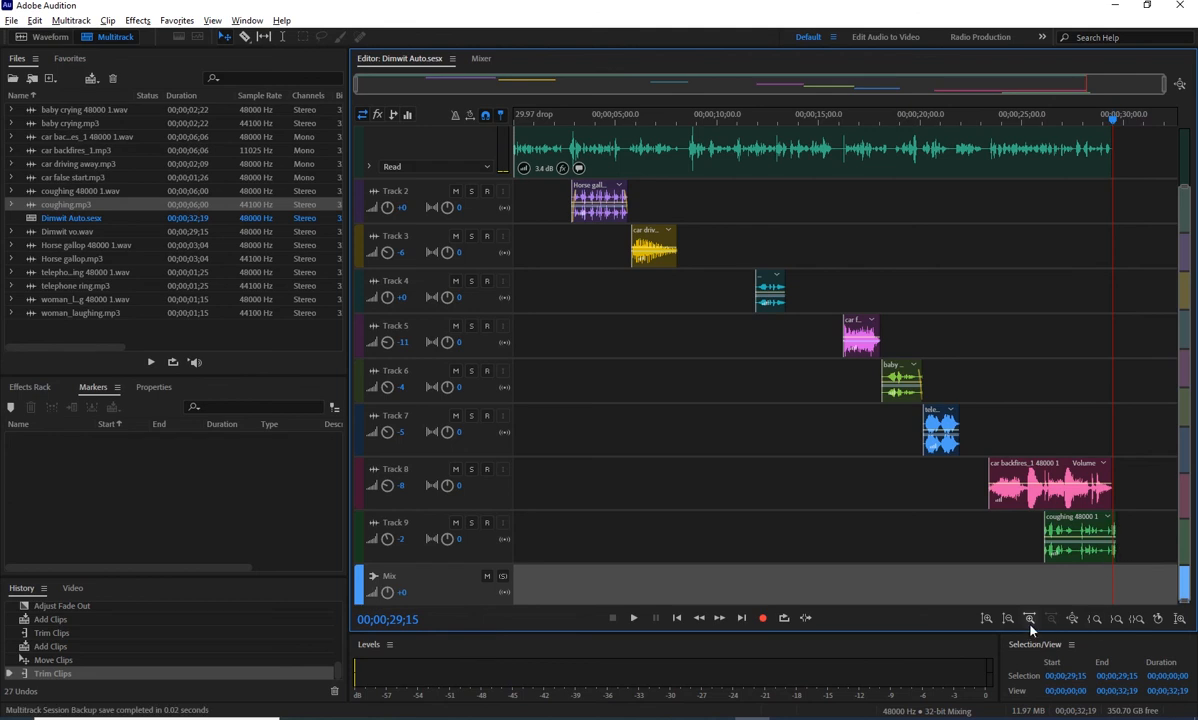
- Adjust the track heights to examine where the car backfires and coughing clips on Tracks 8 and 9 end relative to the playhead
click(987, 619)
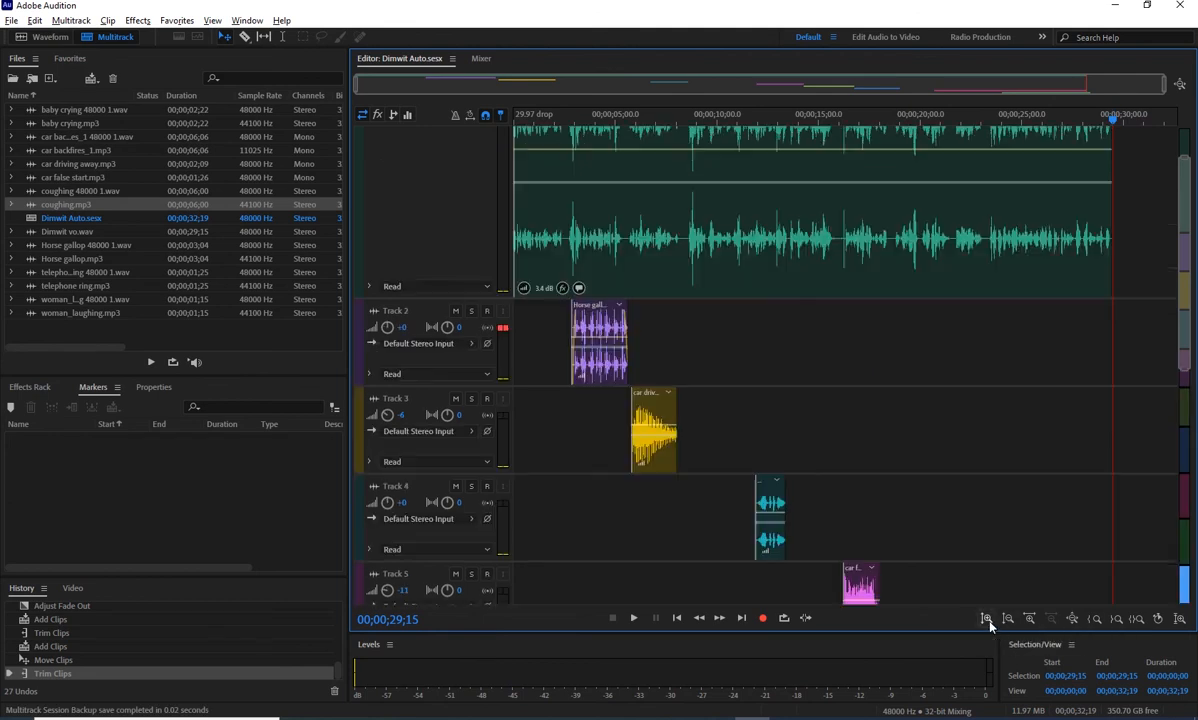
drag(1184, 348, 1184, 577)
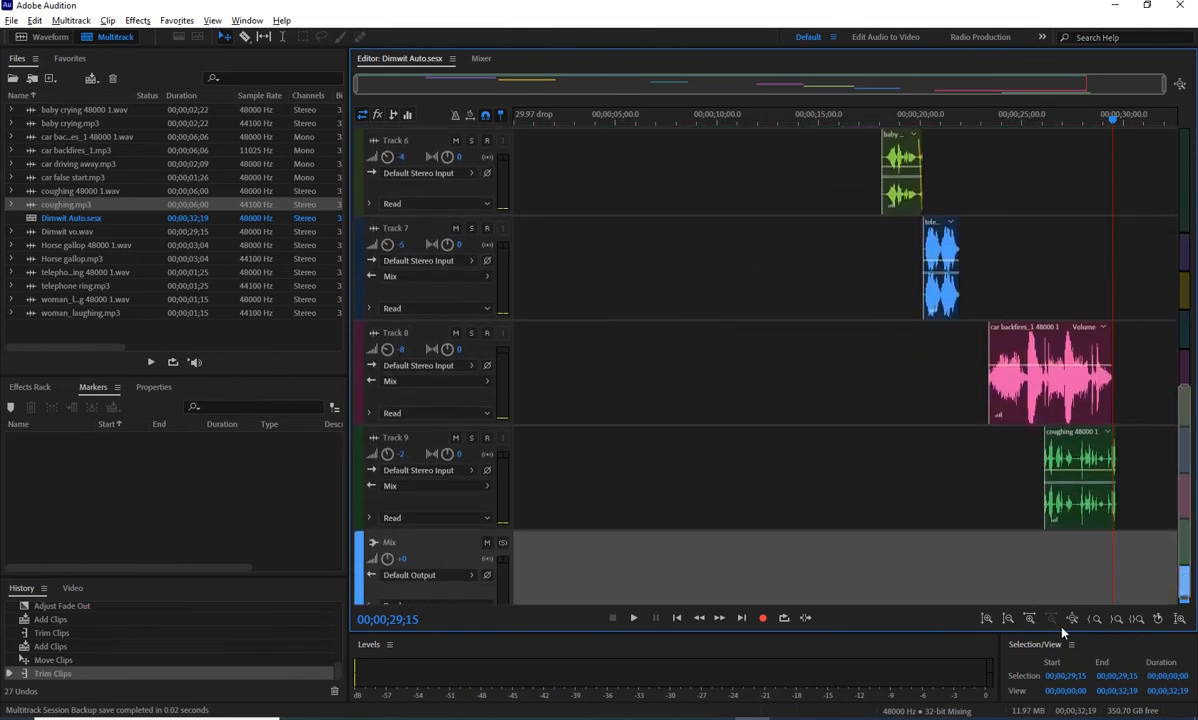
click(987, 620)
click(987, 620)
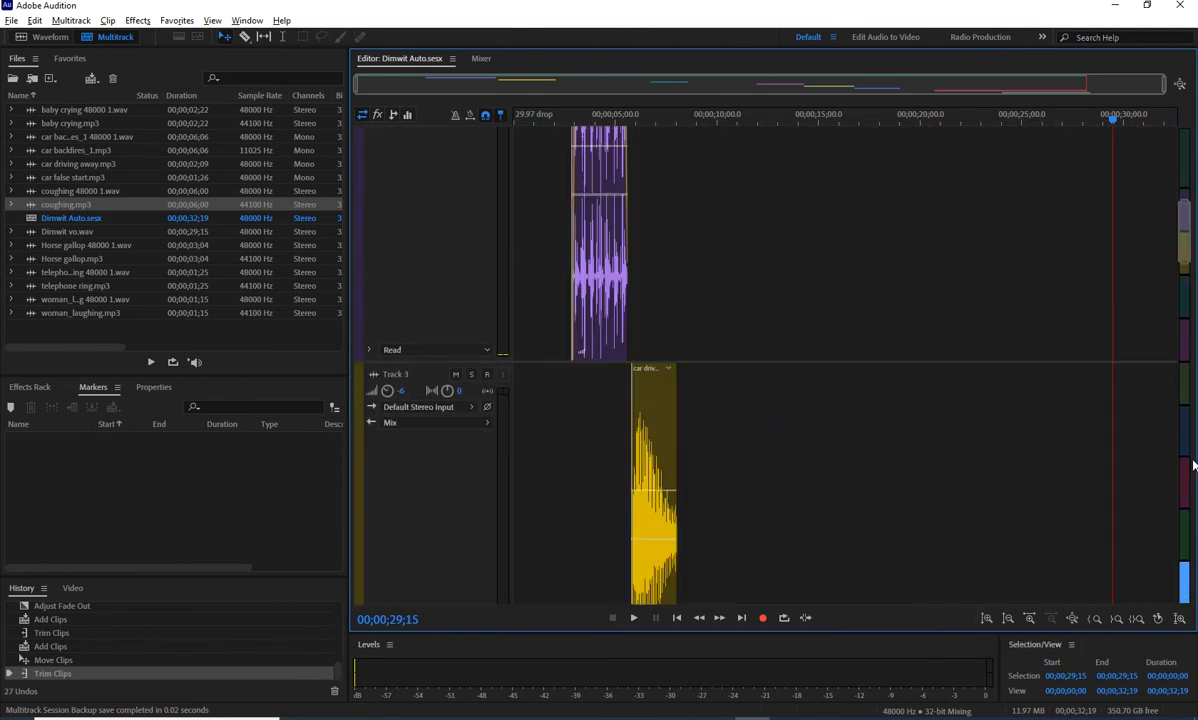
scroll(1188, 426, down, 5)
scroll(1188, 440, down, 5)
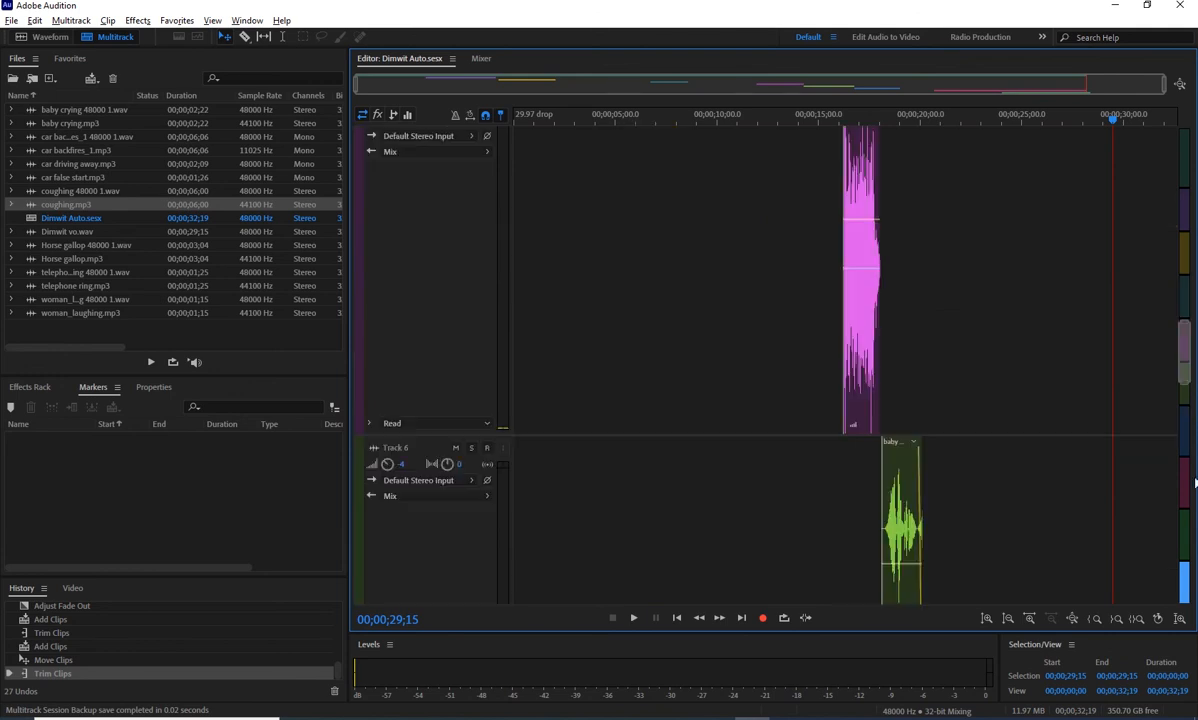
scroll(1192, 527, down, 8)
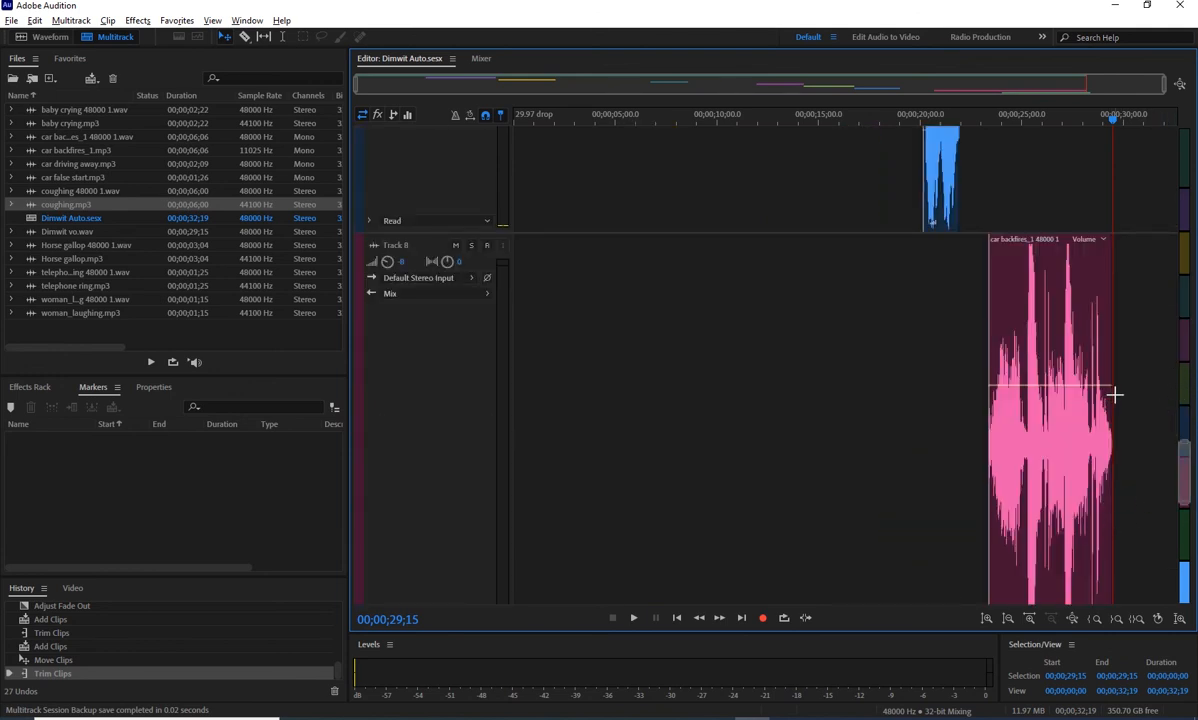
click(1008, 618)
click(1008, 618)
click(1008, 618)
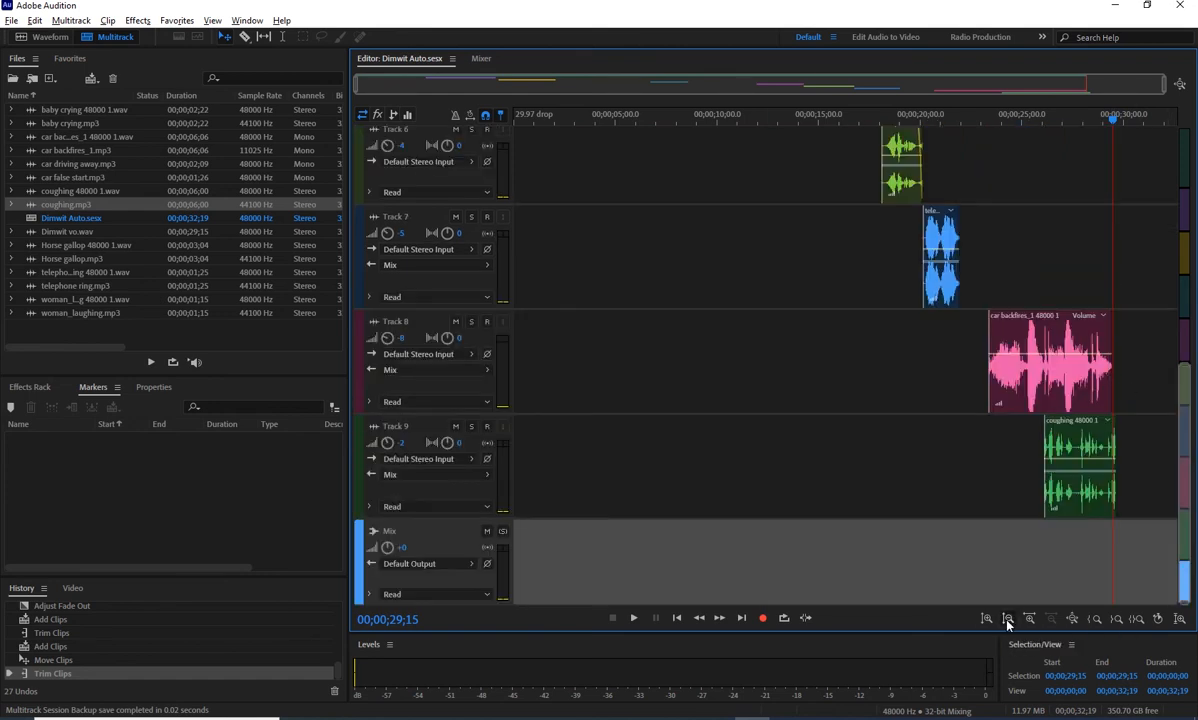
- Import Payday_2.mp3 from the dimwit auto music folder and place it on Track 10 at the start of the session
click(1008, 618)
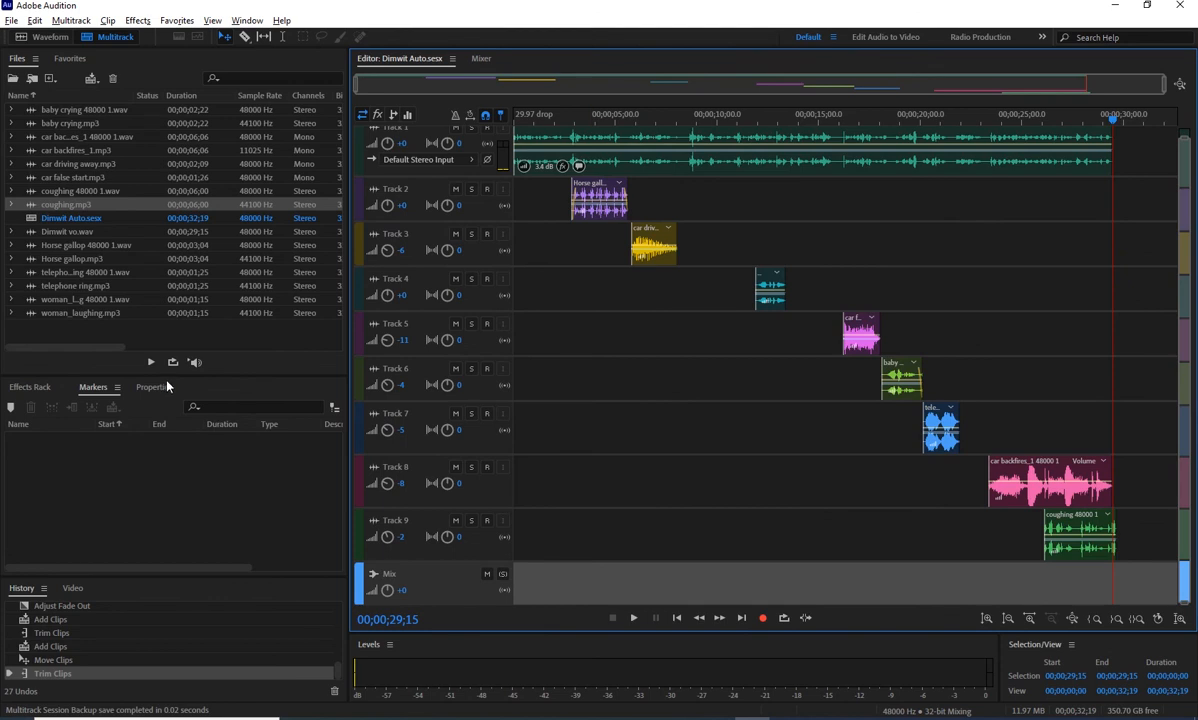
drag(166, 379, 166, 409)
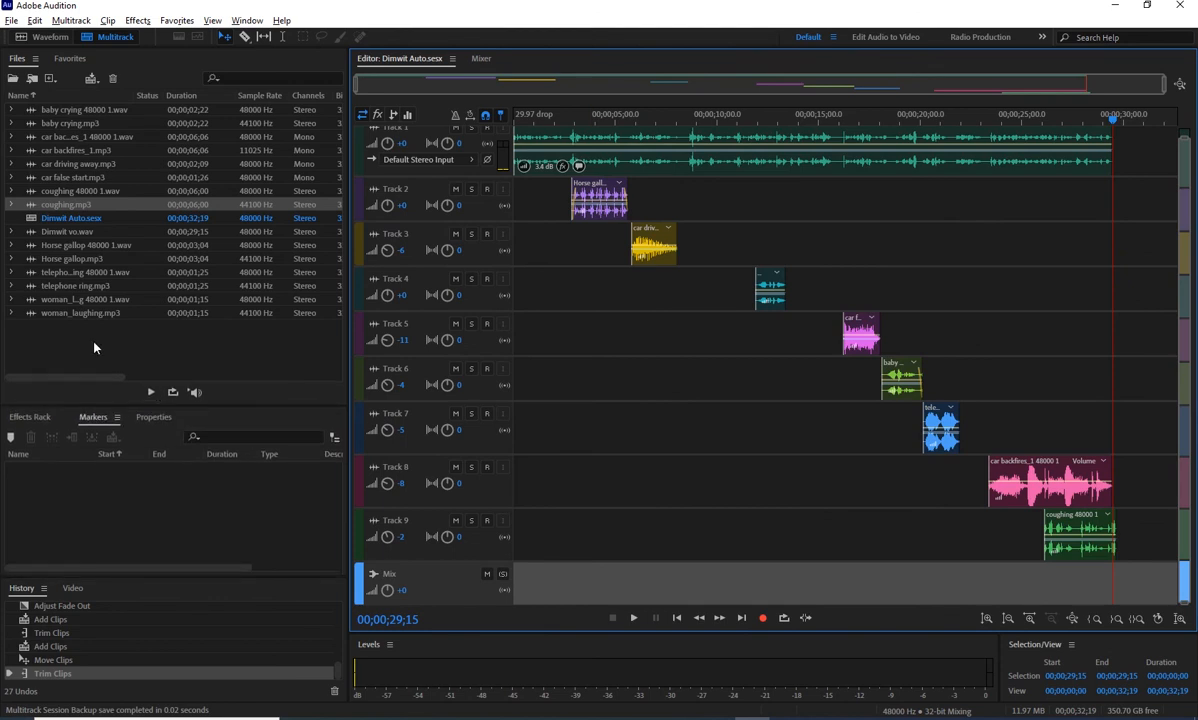
right_click(96, 347)
click(134, 383)
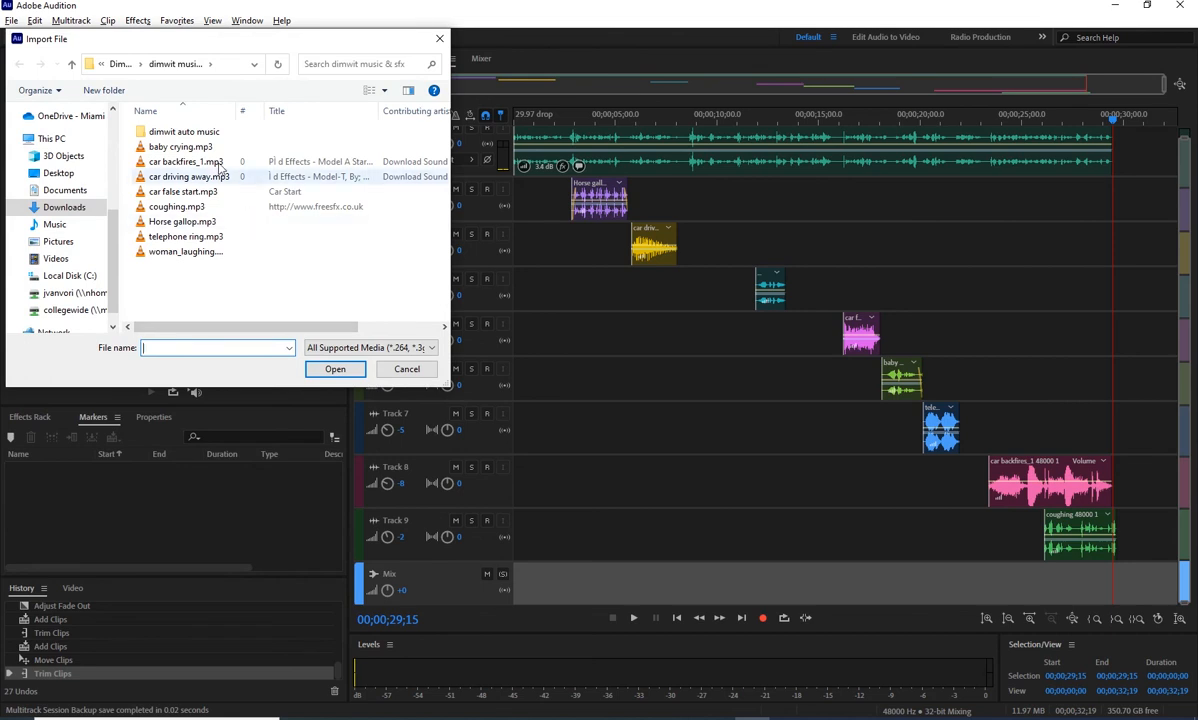
double_click(194, 131)
click(195, 140)
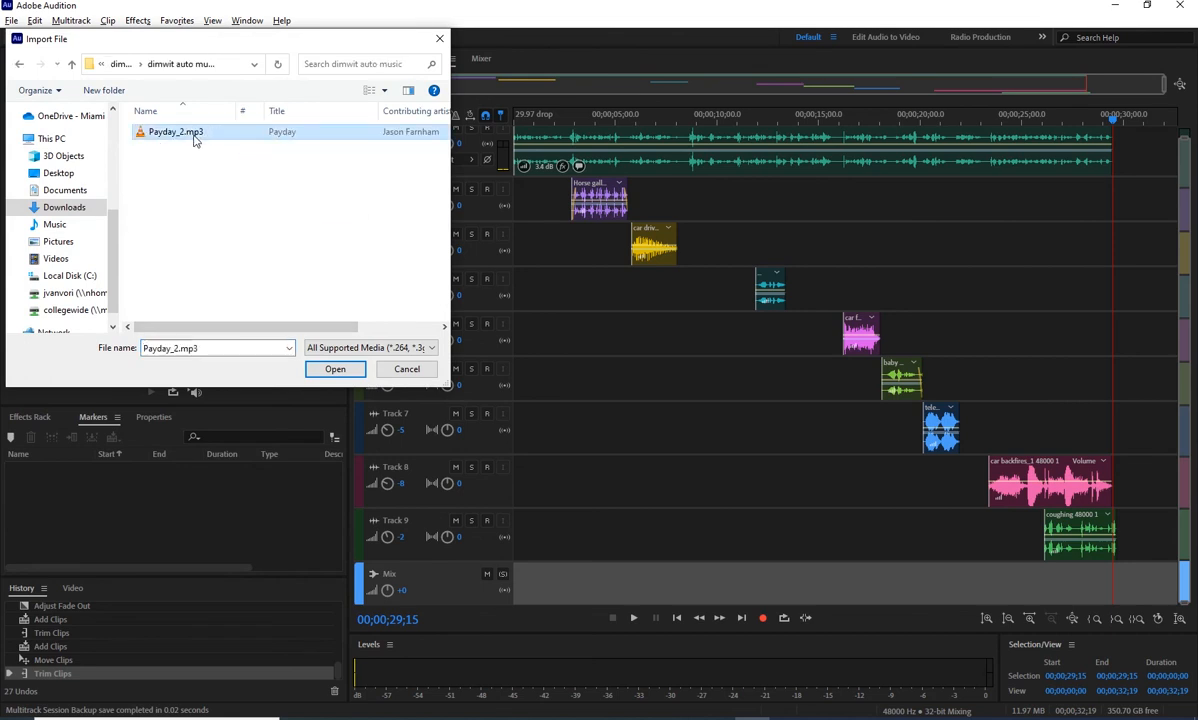
click(315, 368)
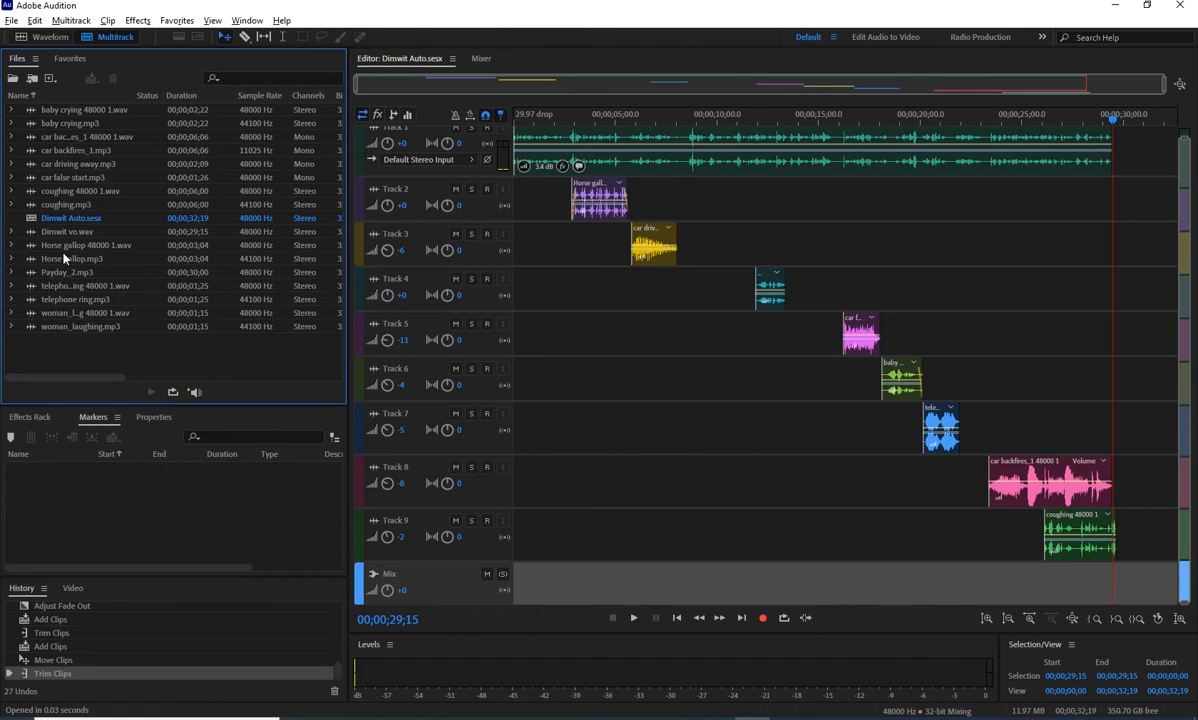
drag(60, 265, 588, 585)
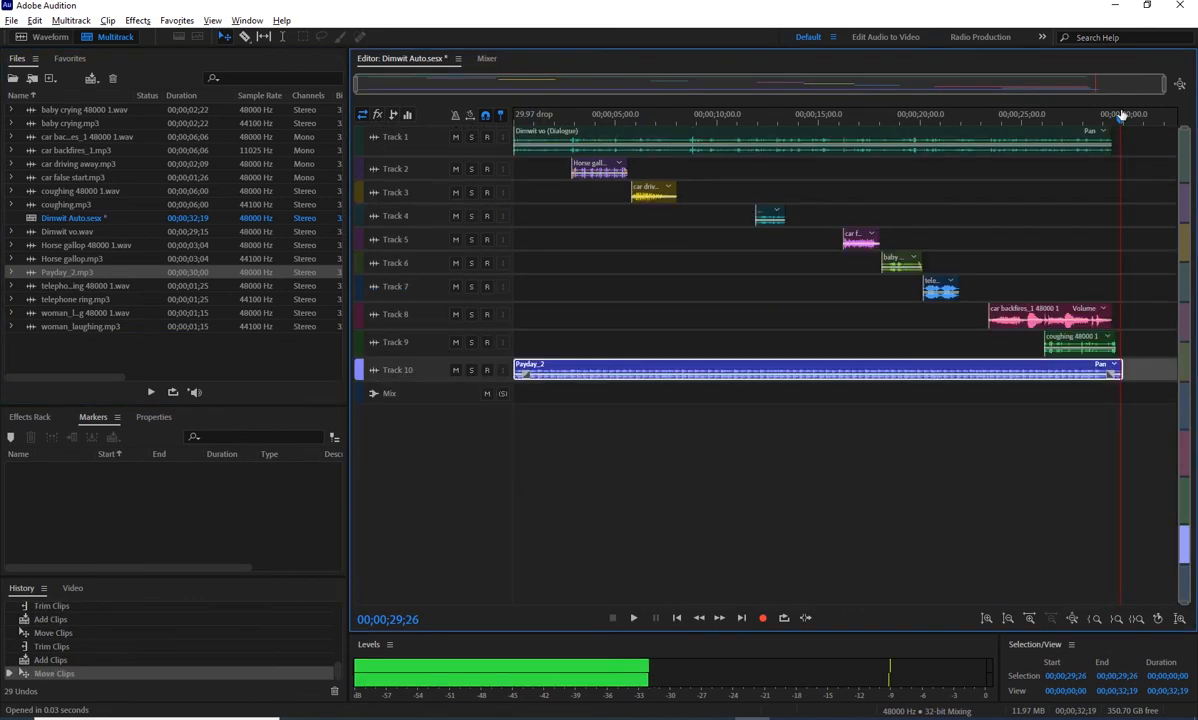
- Trim the ends of the coughing clip on Track 9 and the Payday_2 clip on Track 10 to the voice-over's end at 00;00;29;15
drag(1123, 116, 1117, 112)
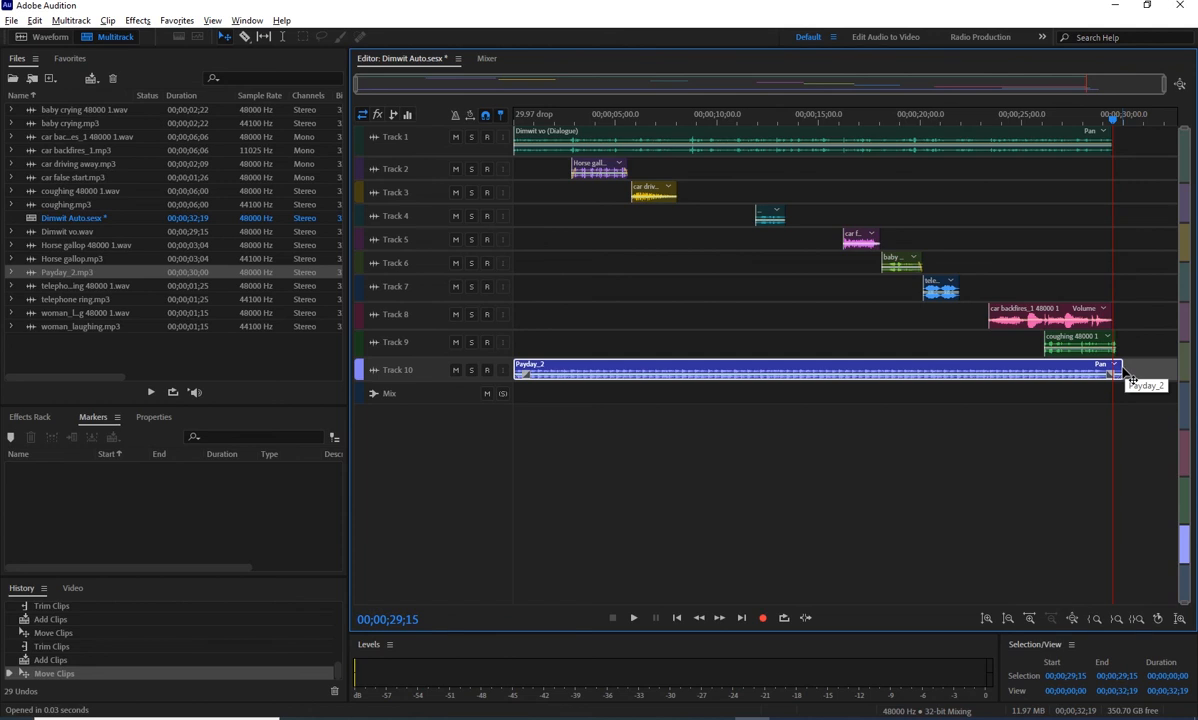
scroll(1124, 370, up, 6)
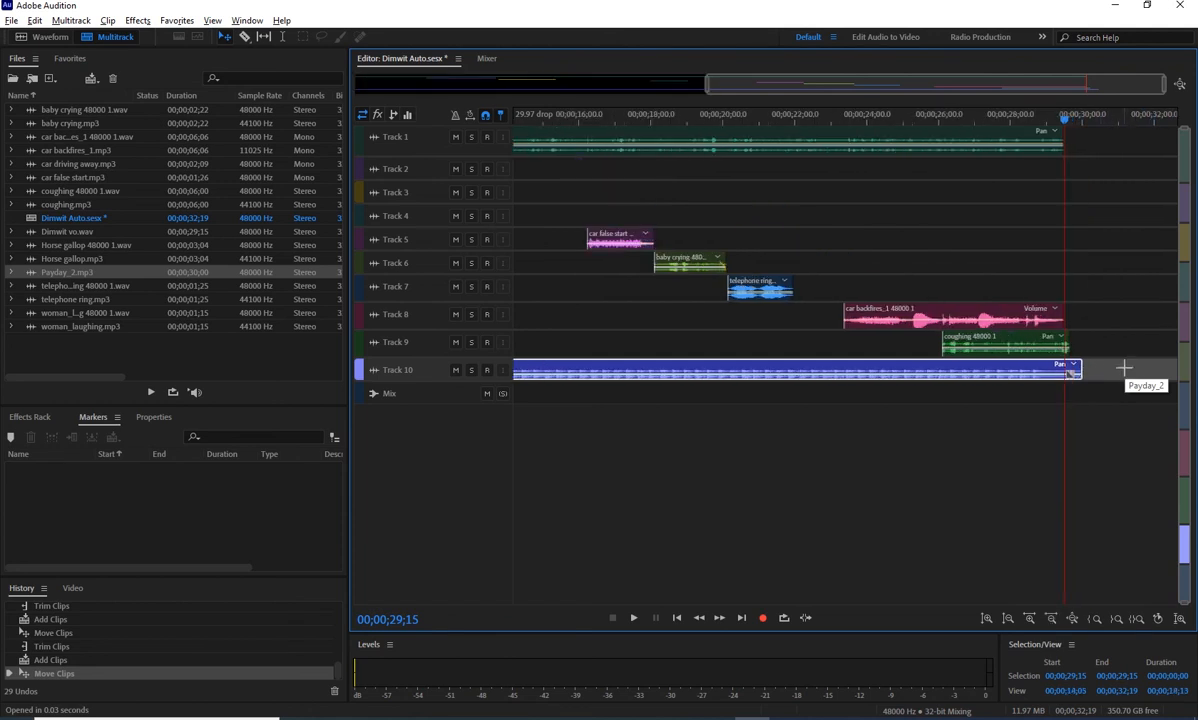
scroll(1049, 376, up, 2)
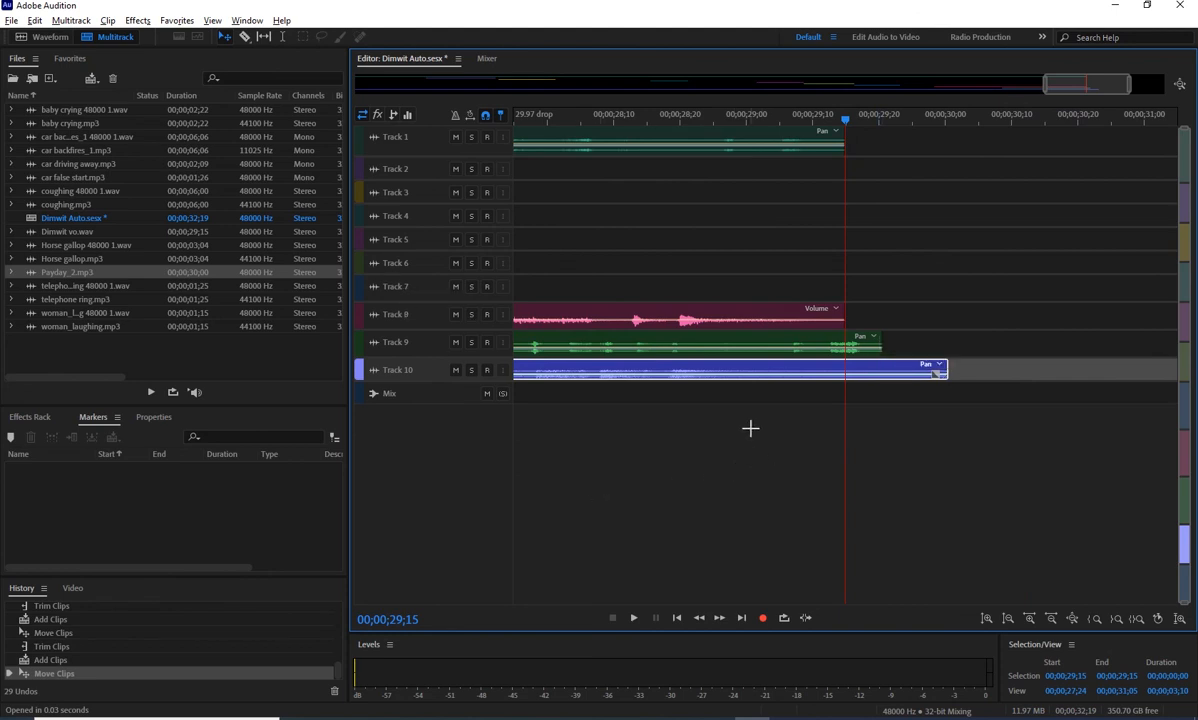
drag(470, 360, 466, 386)
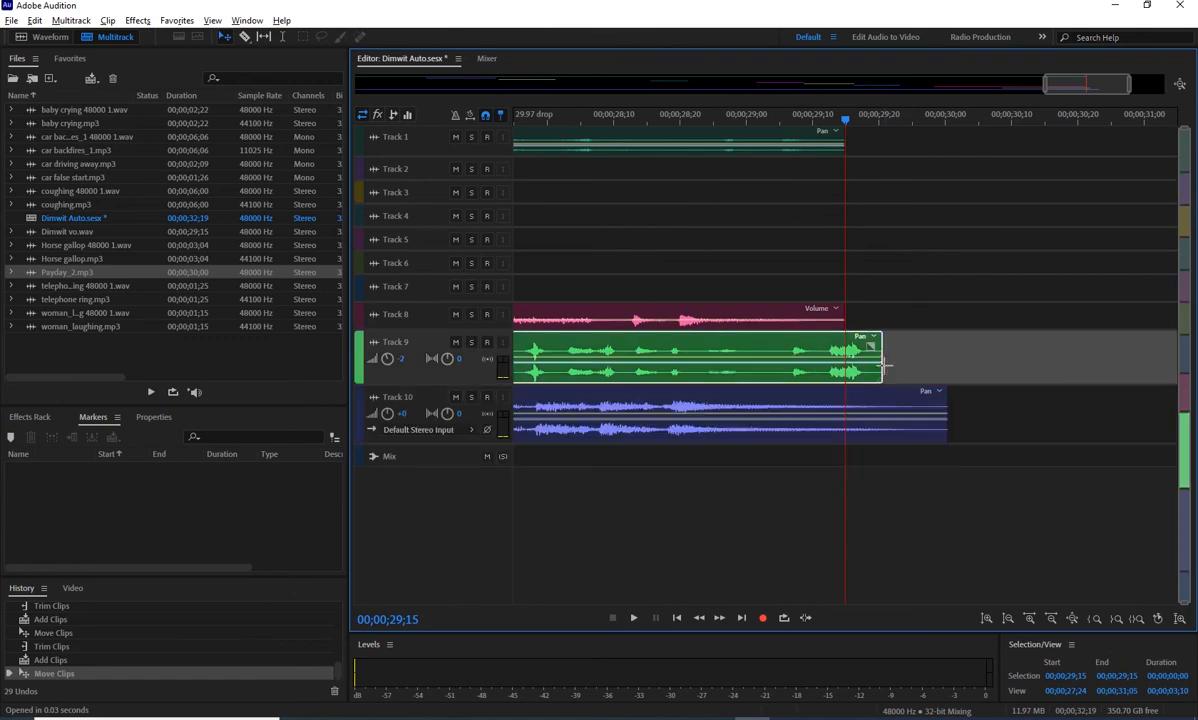
drag(885, 367, 845, 368)
click(897, 402)
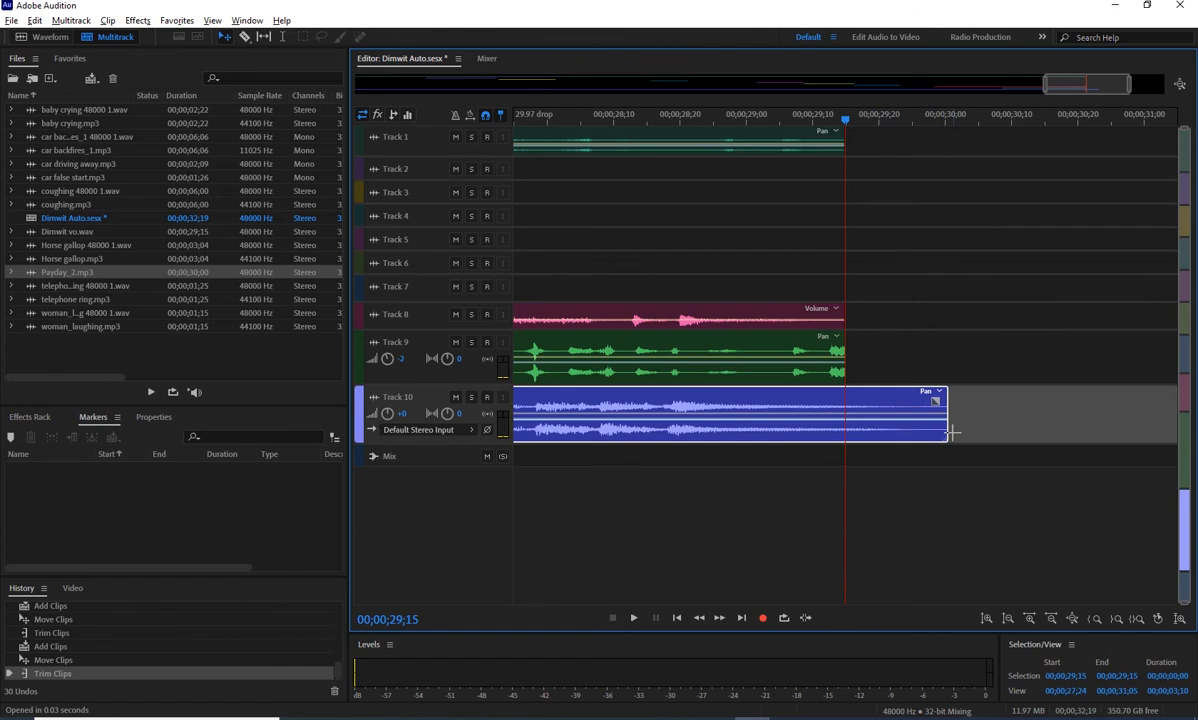
drag(946, 430, 851, 430)
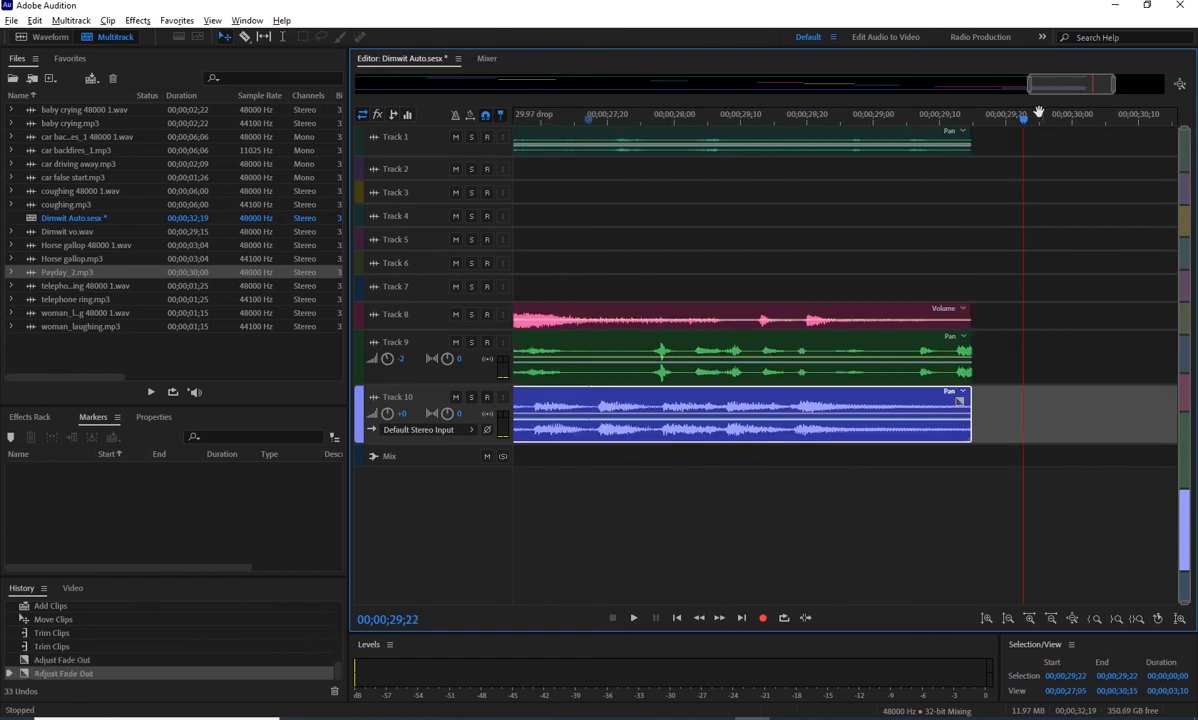
- Listen to the end of the commercial from 00;00;27;22
drag(1022, 121, 627, 120)
key(space)
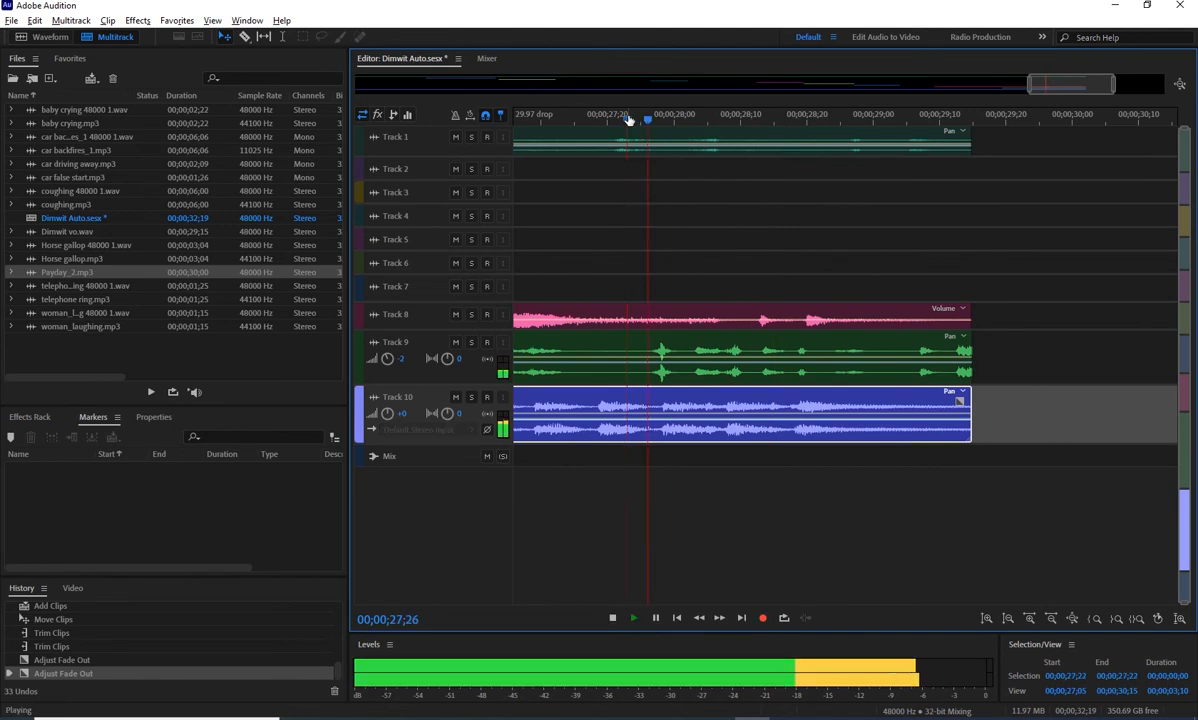
key(space)
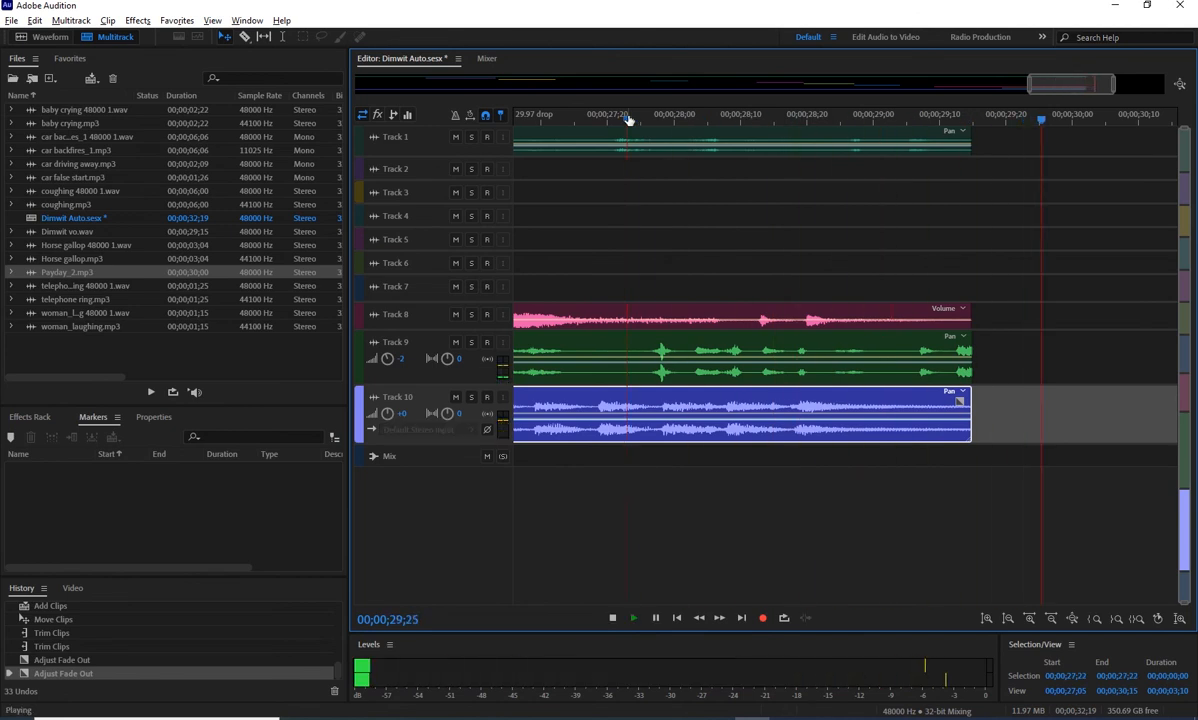
- Fade out the end of the Payday_2 clip over about 11 frames and listen to the ending from 00;00;28;11
drag(961, 402, 885, 401)
click(752, 124)
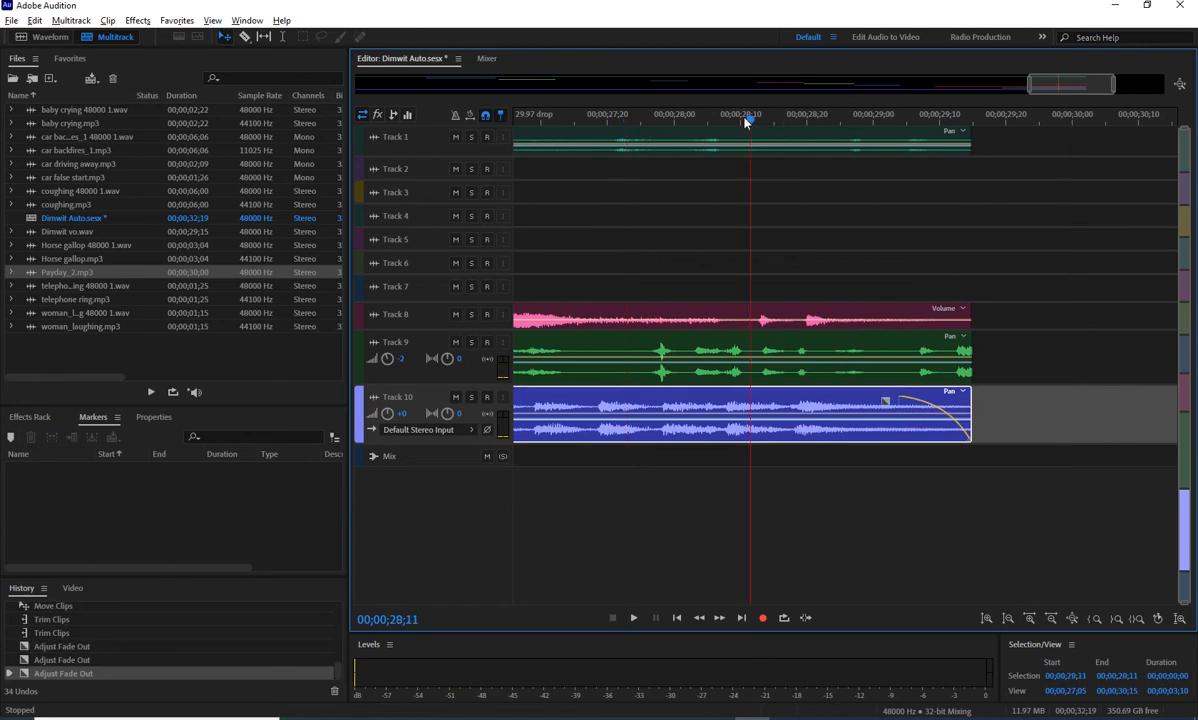
key(space)
key(space)
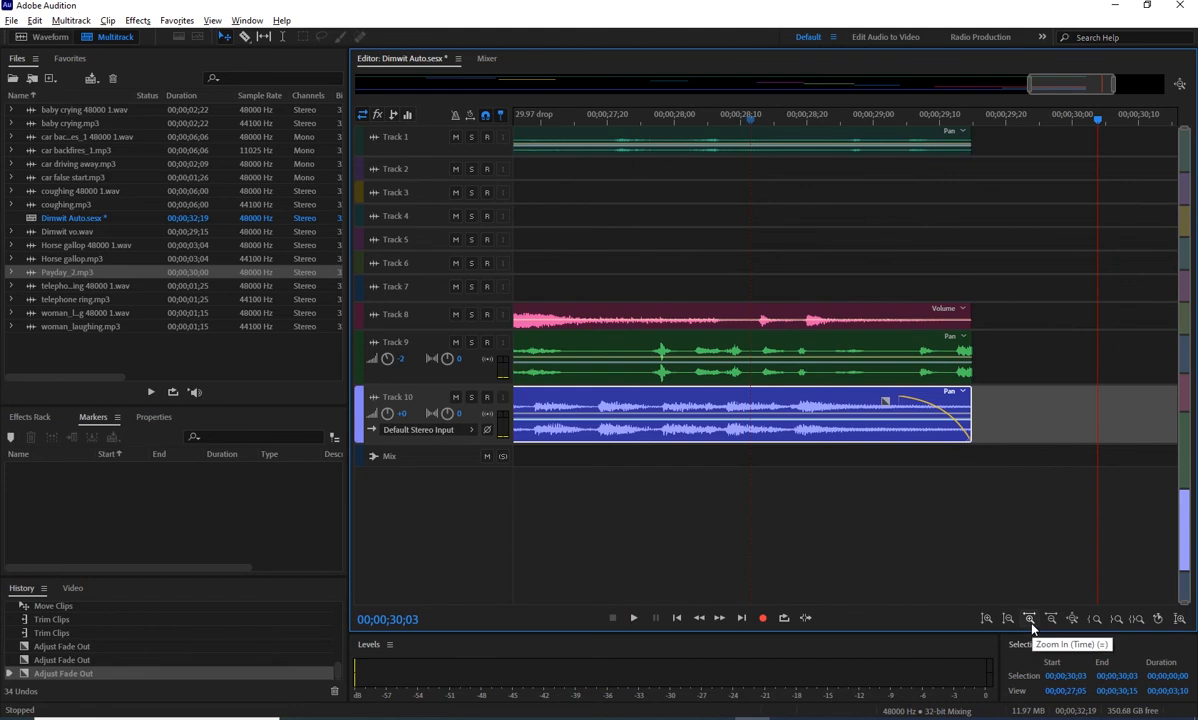
click(987, 619)
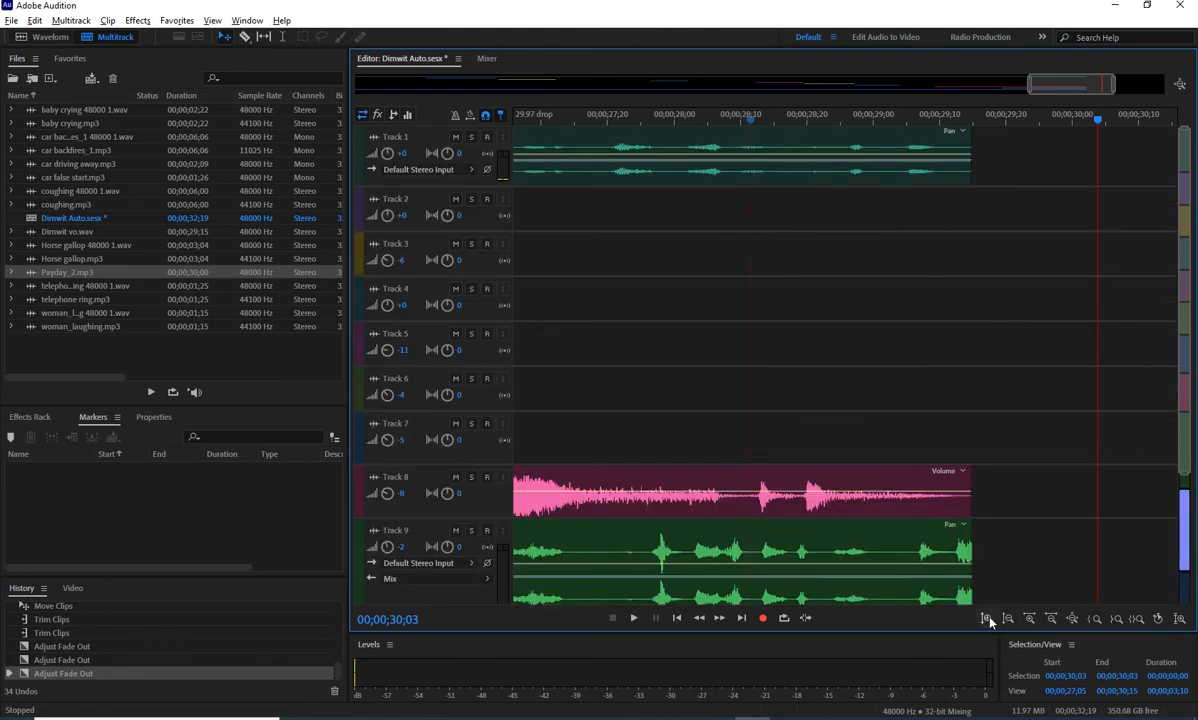
click(987, 619)
click(987, 619)
click(987, 619)
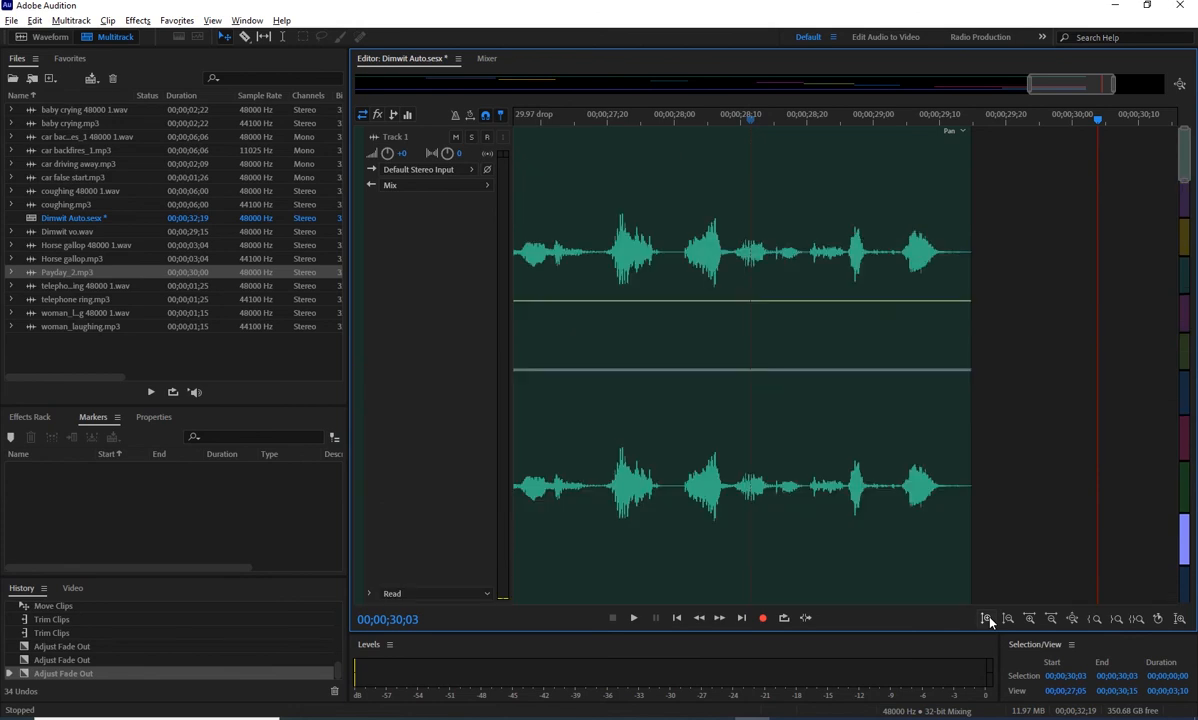
click(1009, 619)
click(1009, 619)
click(1009, 619)
click(1009, 619)
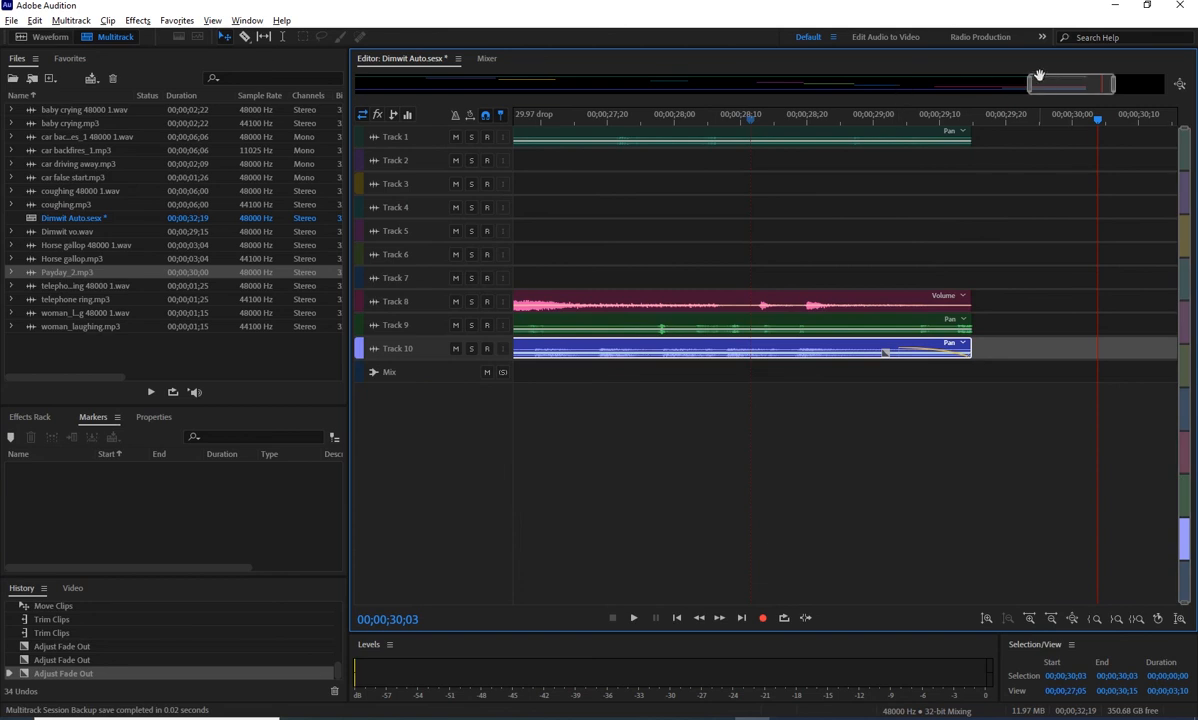
- Show the session from its start and listen to the opening seconds with the music under the voice-over
drag(1037, 83, 339, 95)
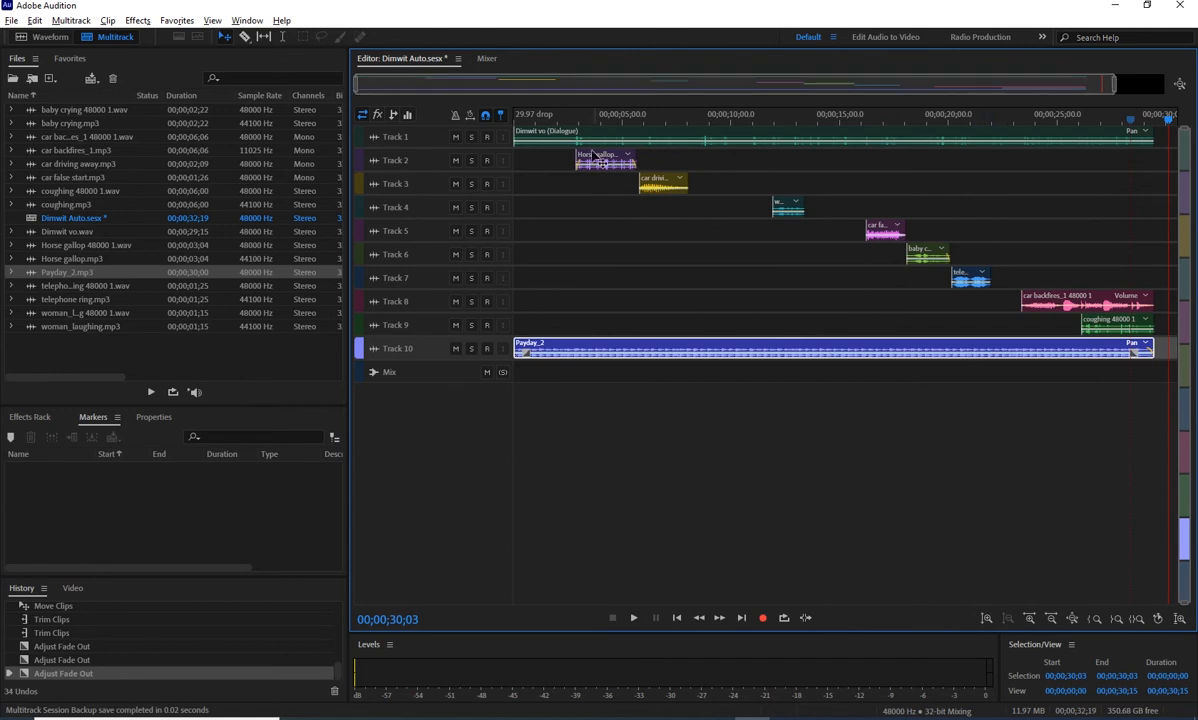
drag(571, 121, 495, 120)
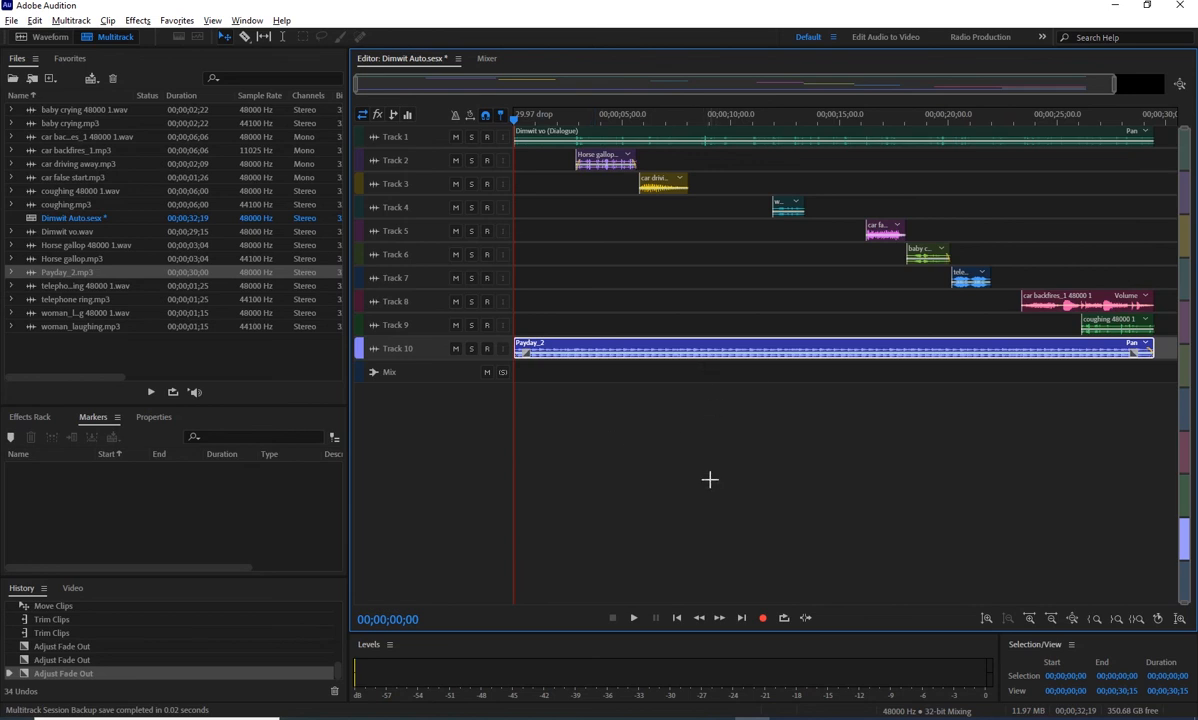
key(space)
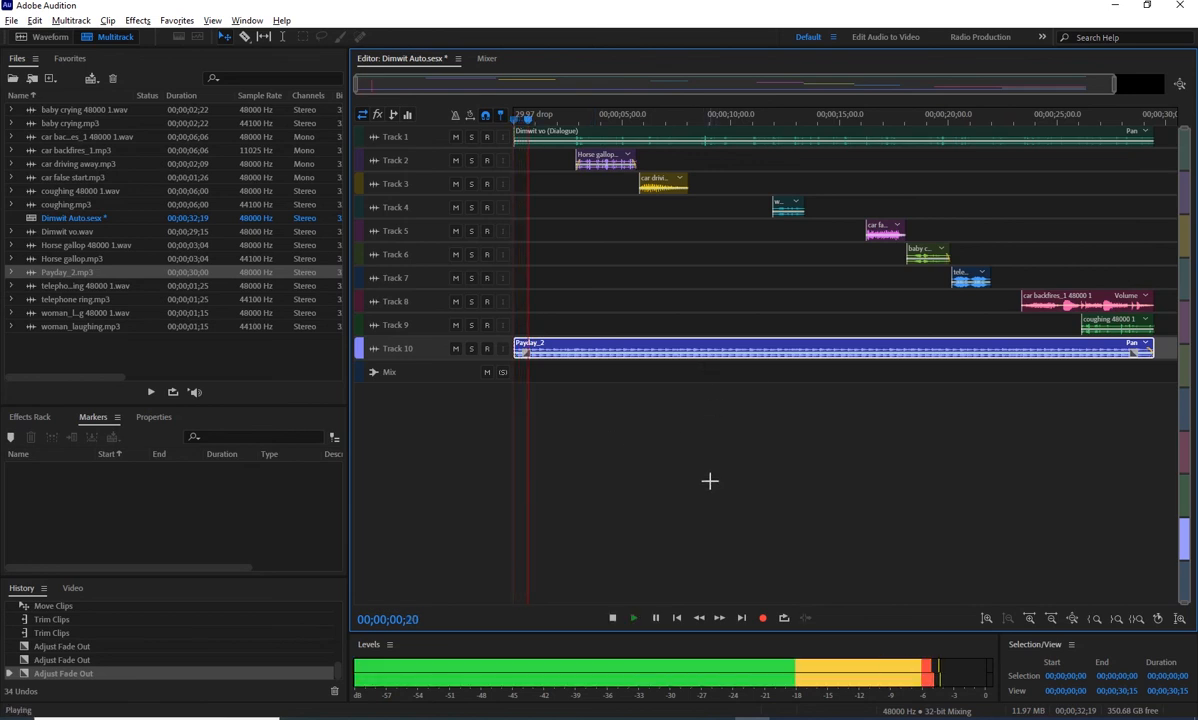
key(space)
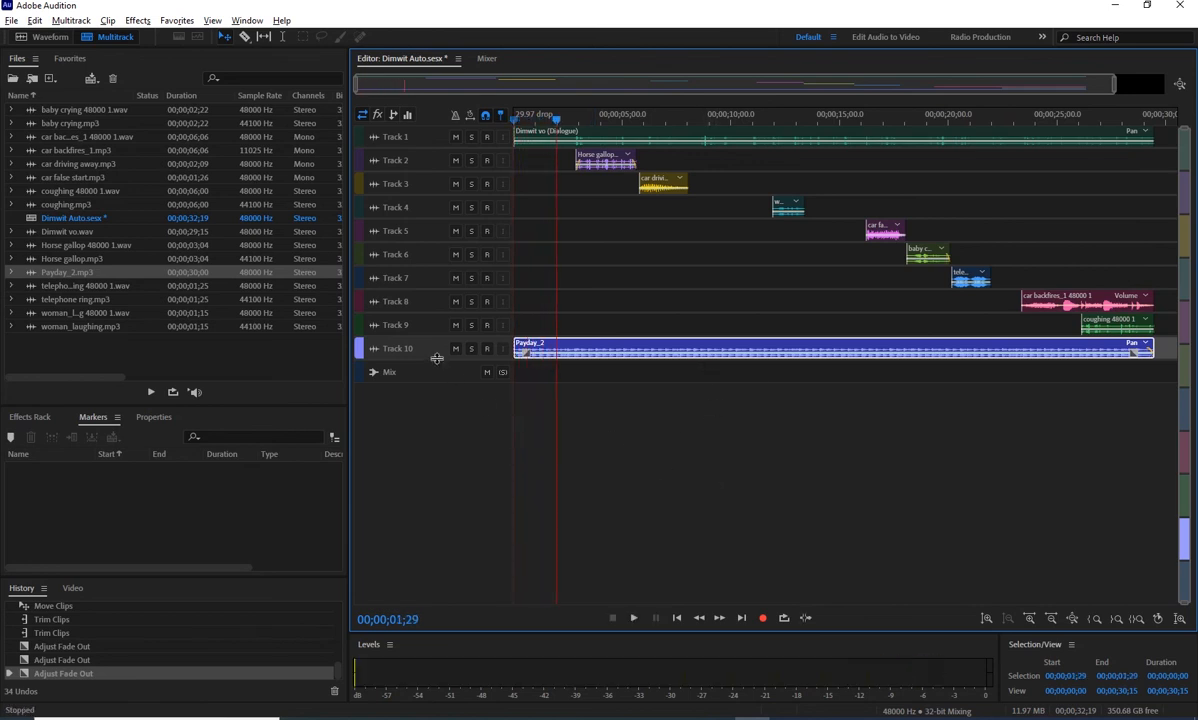
- Try the Track 10 music volume at -8 during playback from the beginning and lower it to -10
click(438, 370)
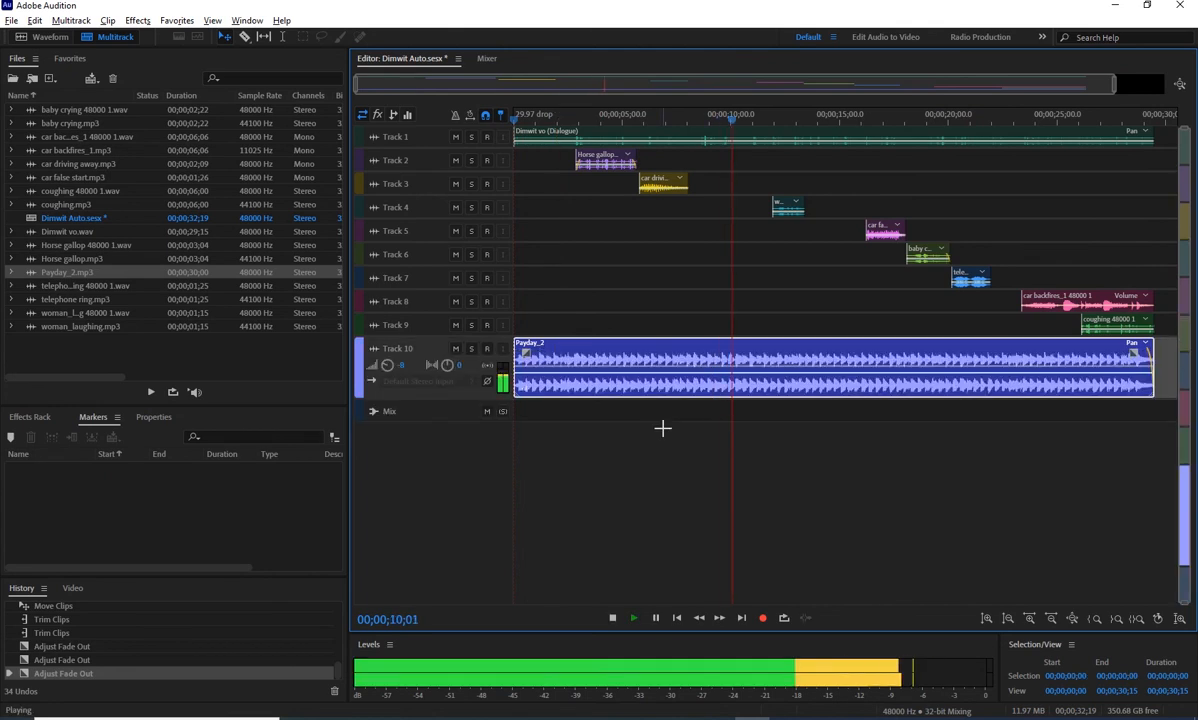
key(space)
click(403, 366)
text(-10)
key(Return)
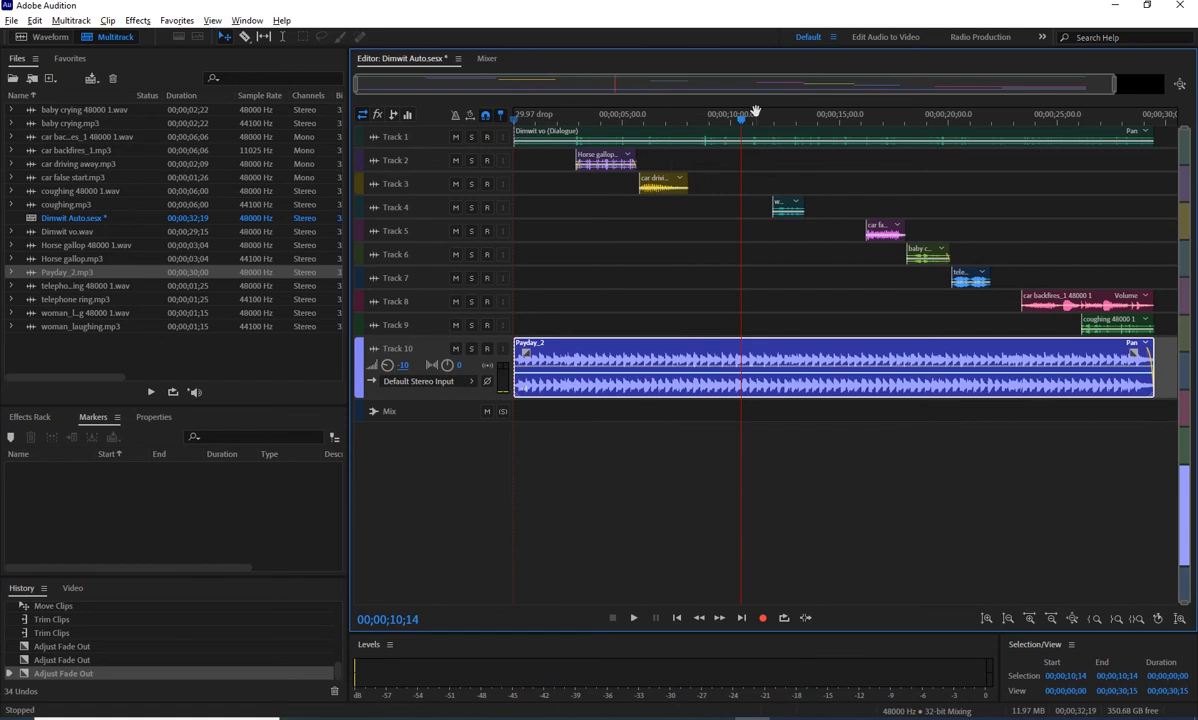
- Play the commercial from 00;00;00;00 to about 00;00;28;07 to check the balance of music, voice-over and effects
drag(749, 114, 655, 130)
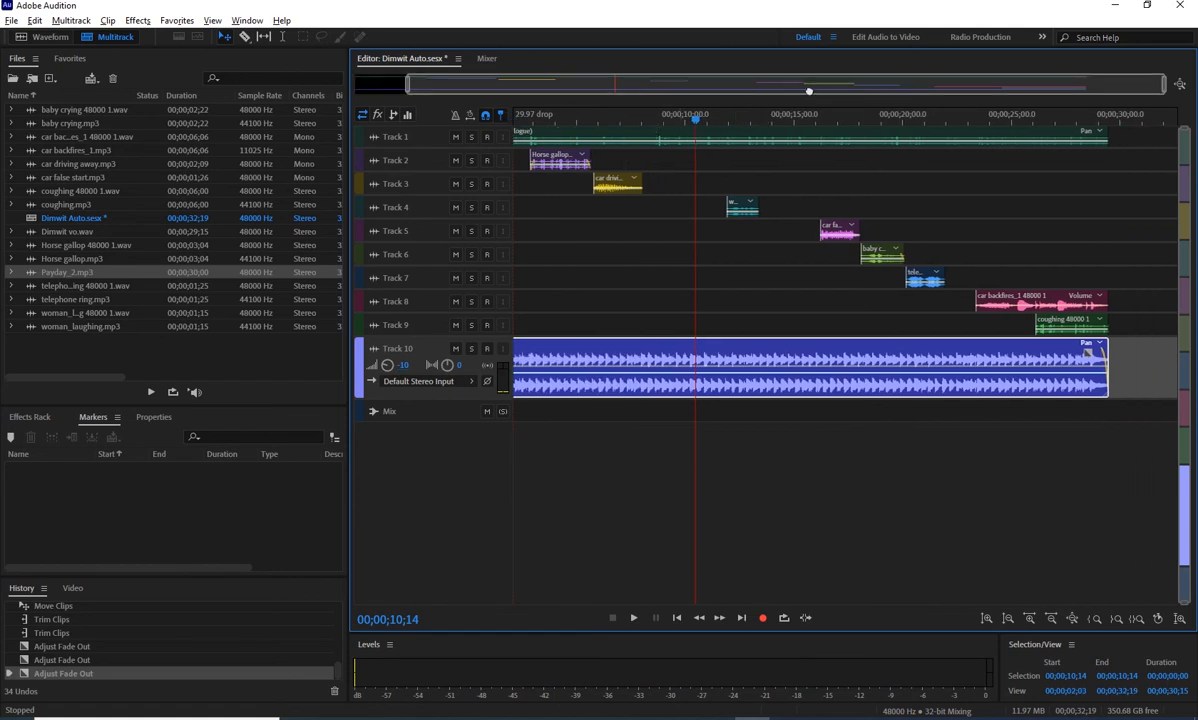
drag(697, 125, 421, 140)
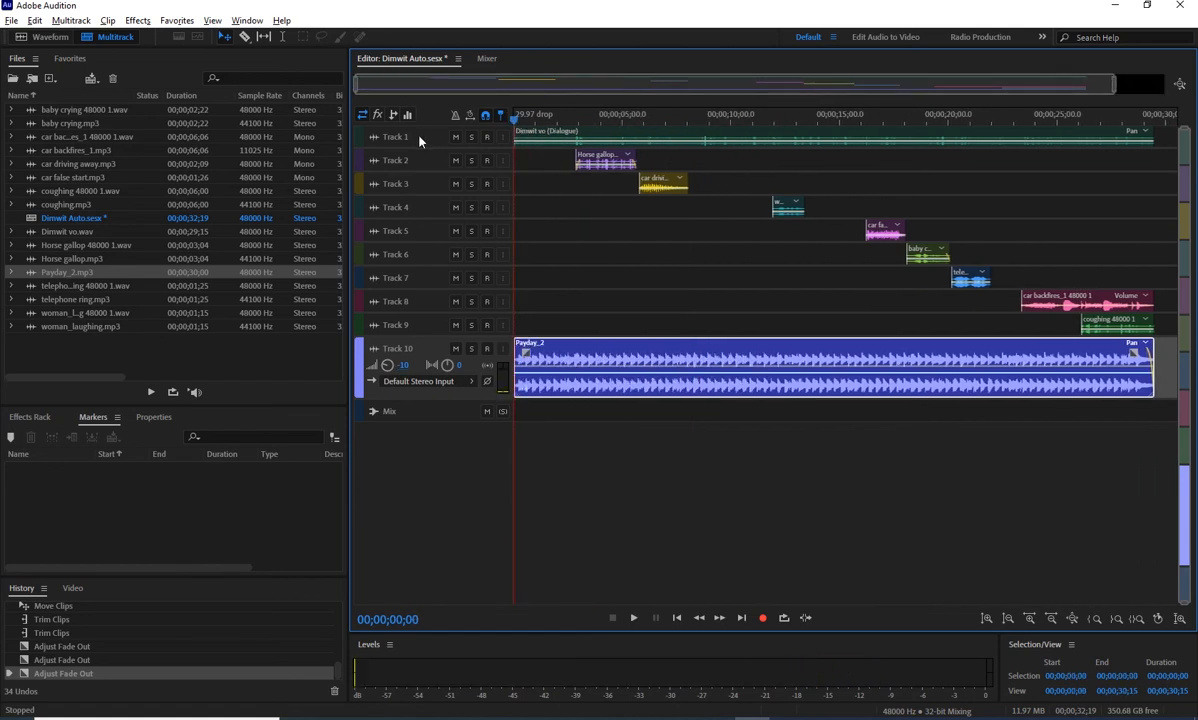
key(space)
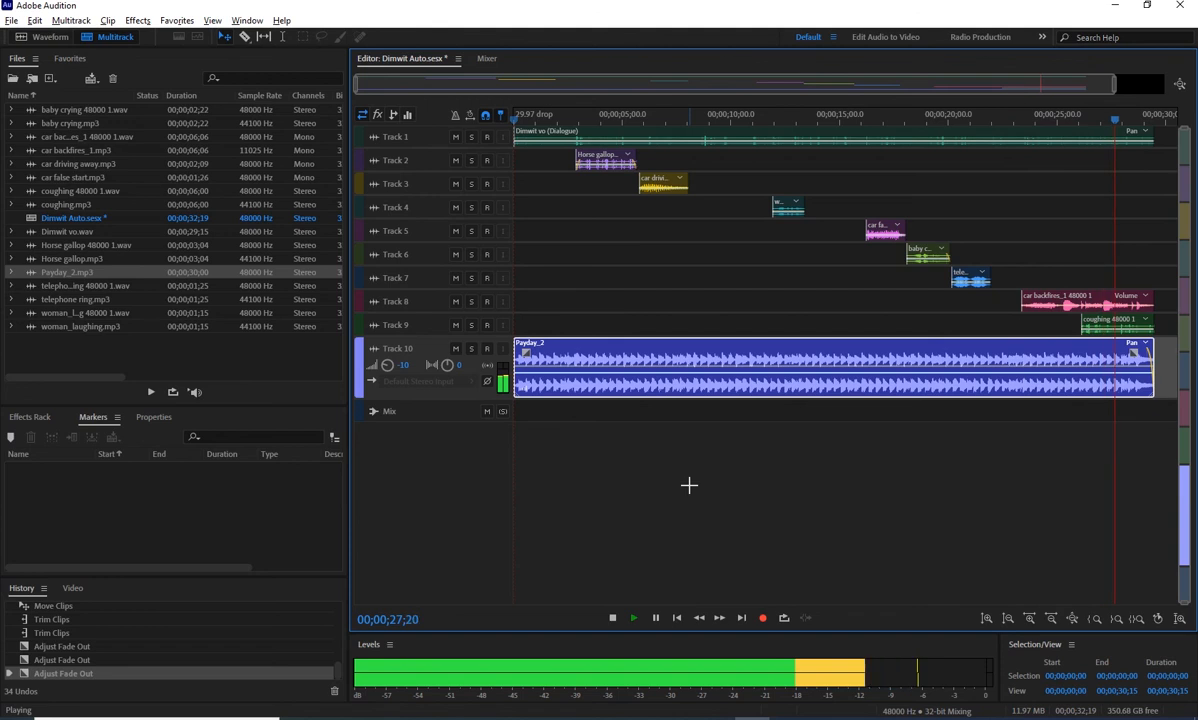
key(space)
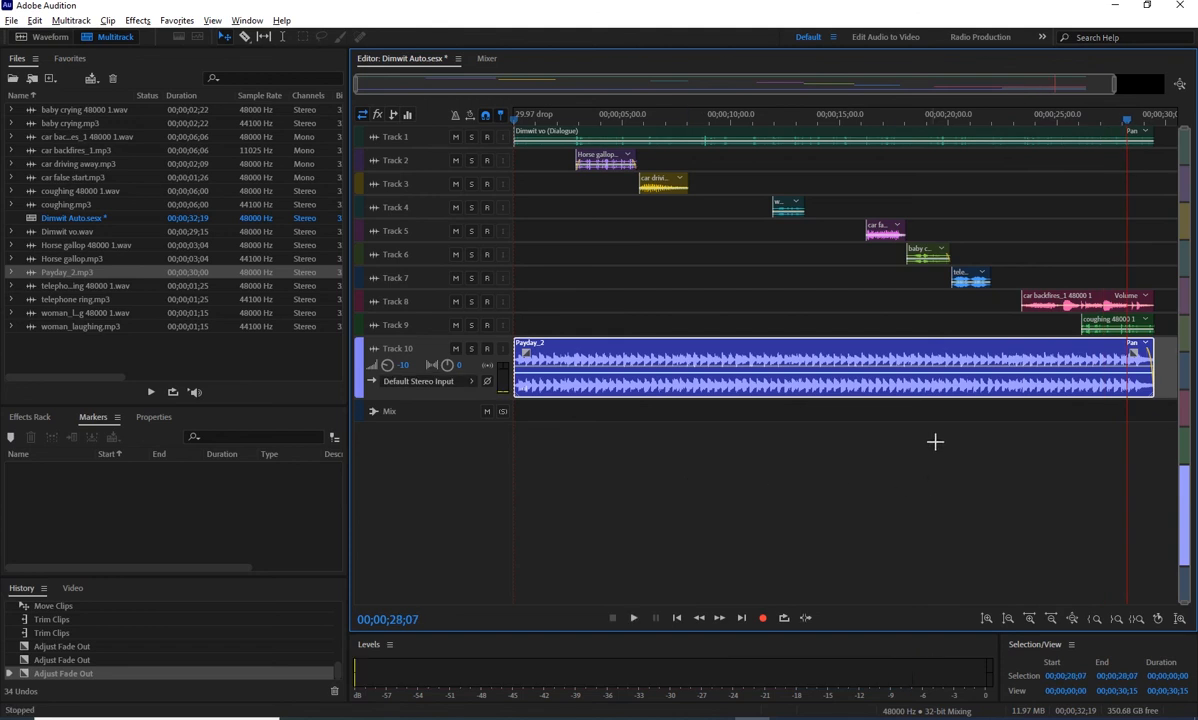
- Set the volume of Track 6 with the baby crying clip to -2 and save the session
click(936, 263)
drag(424, 267, 421, 291)
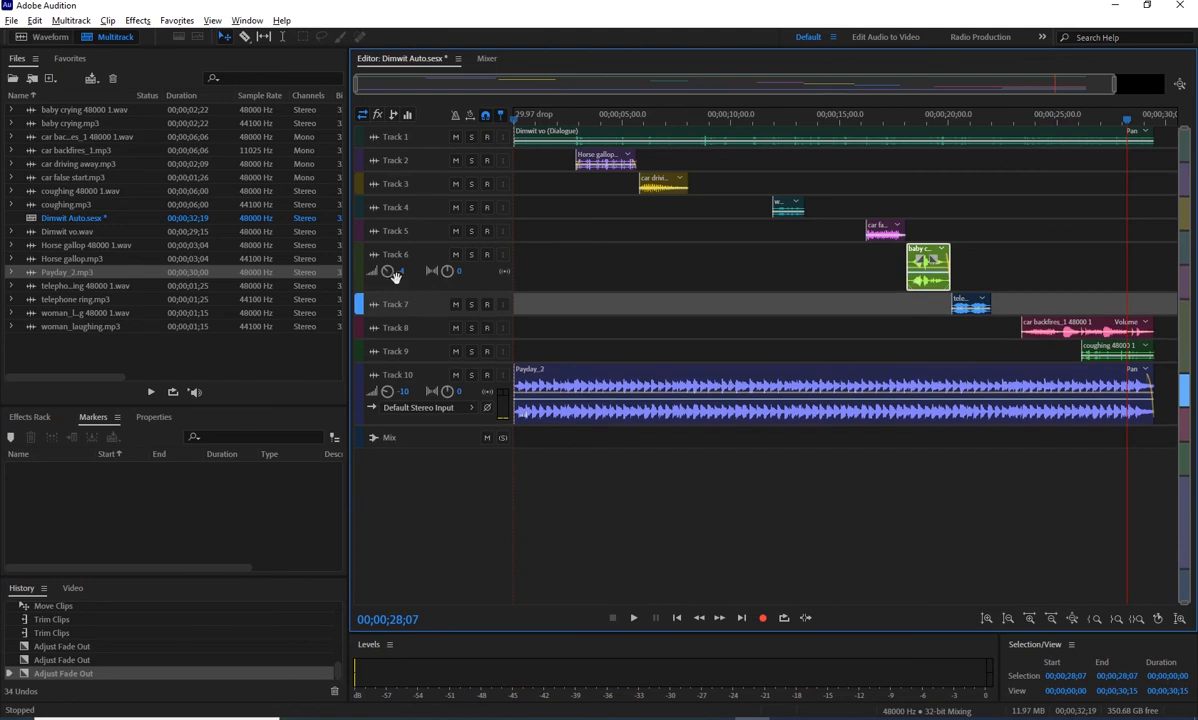
click(399, 272)
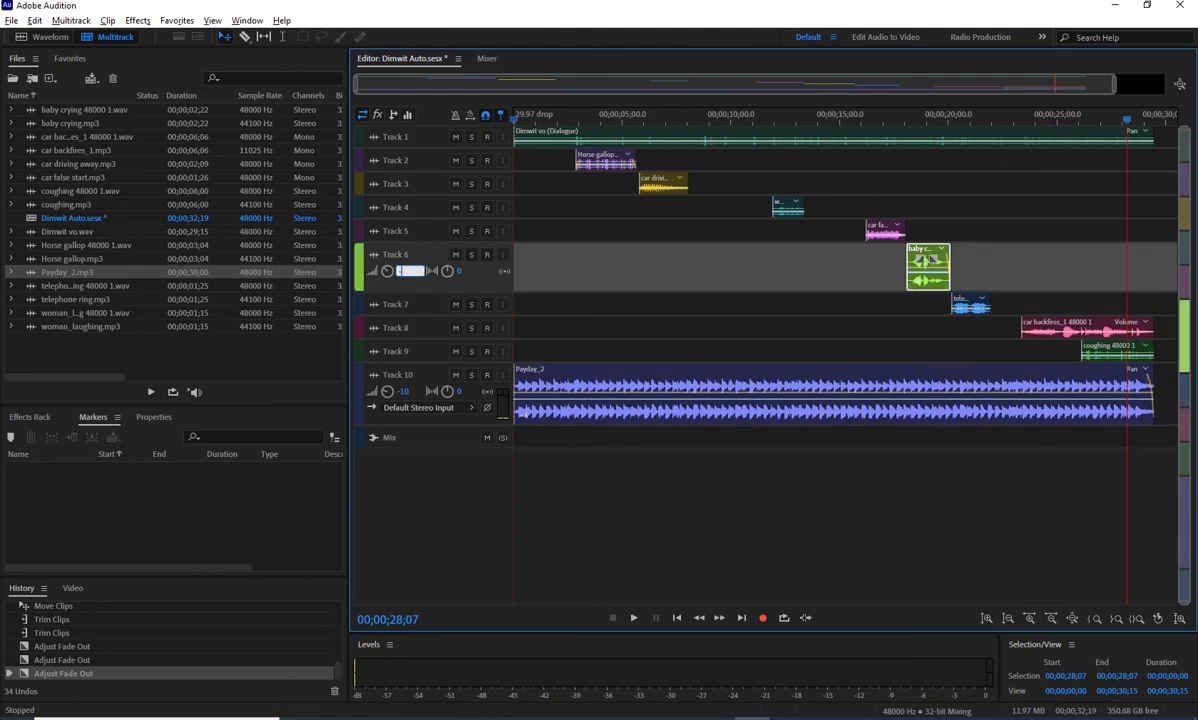
text(-2)
key(Return)
key(ctrl+s)
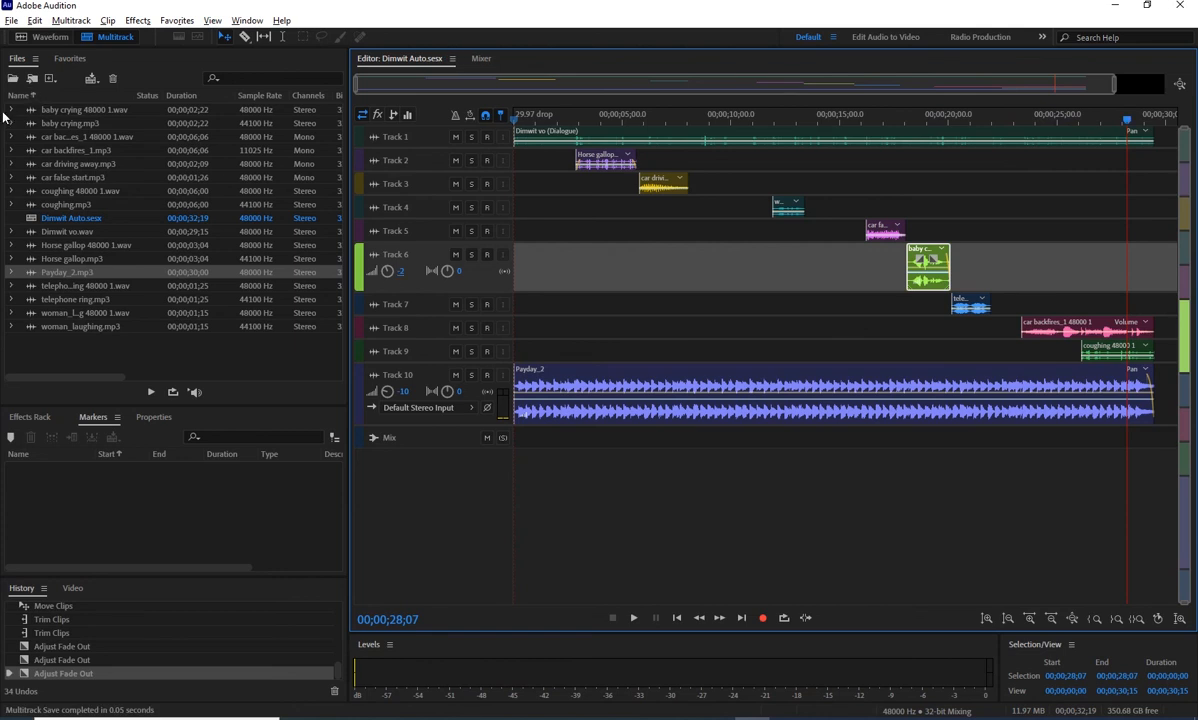
- Set up a multitrack mixdown export of the entire session, with the dimwit folder on the Desktop as its location
click(14, 22)
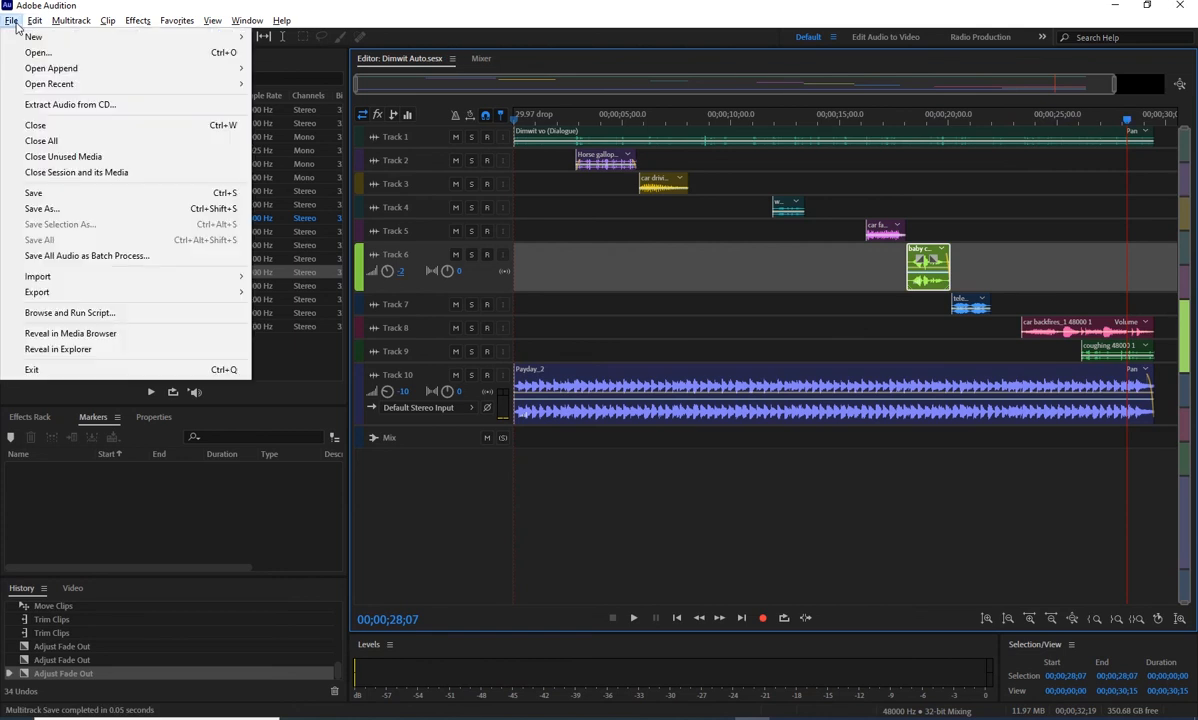
mouse_move(95, 297)
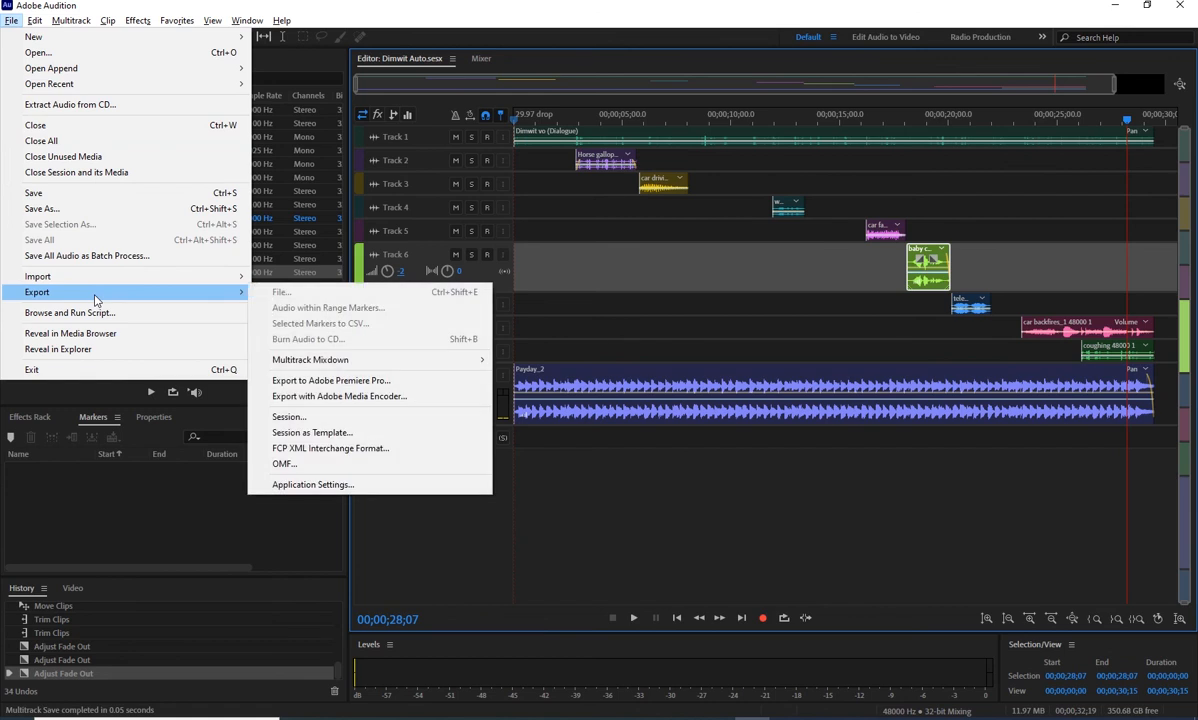
mouse_move(420, 359)
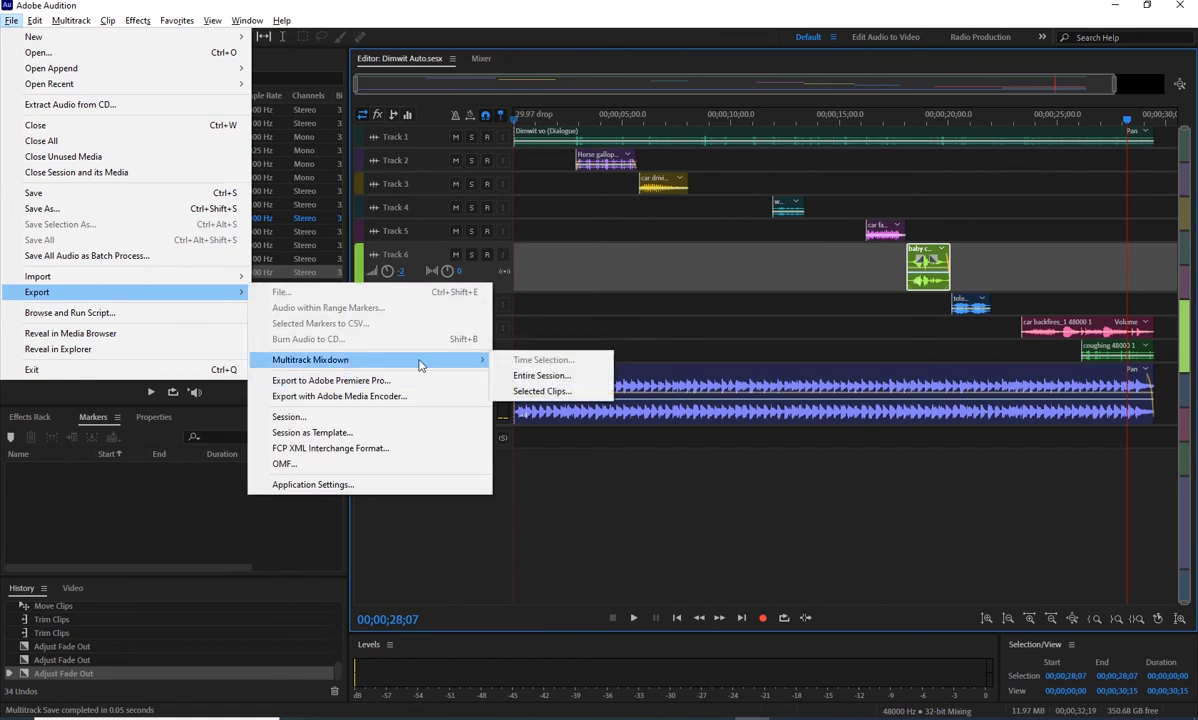
click(591, 377)
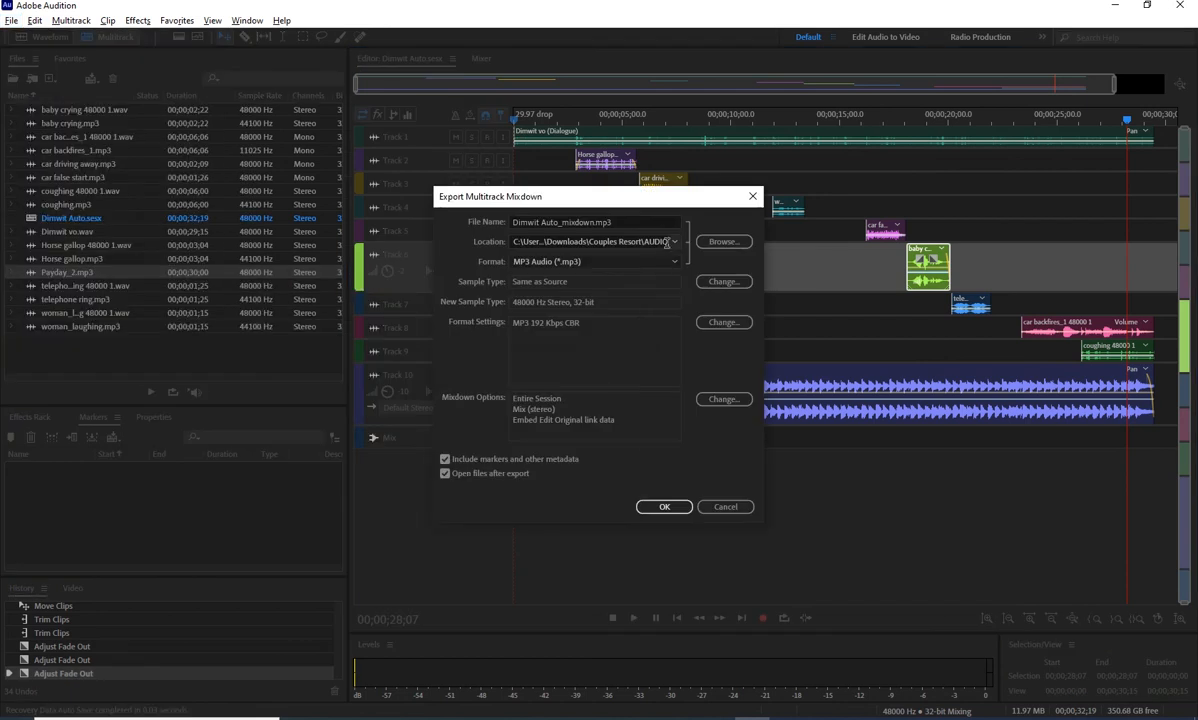
click(711, 244)
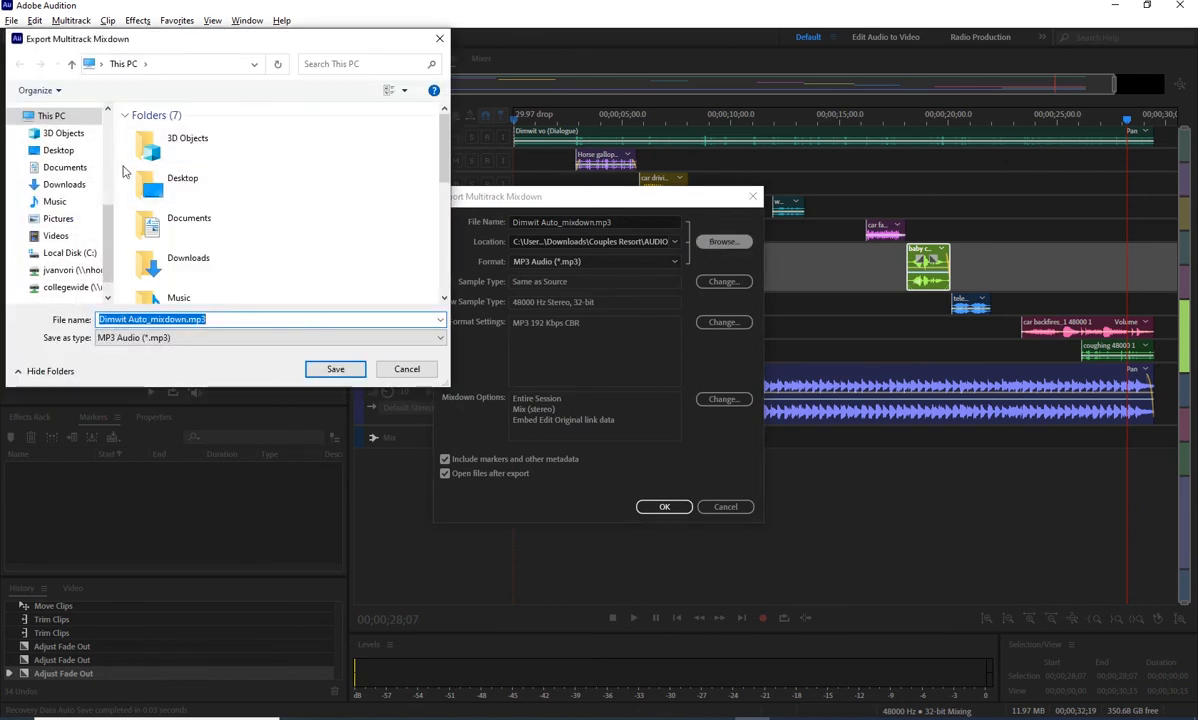
click(60, 151)
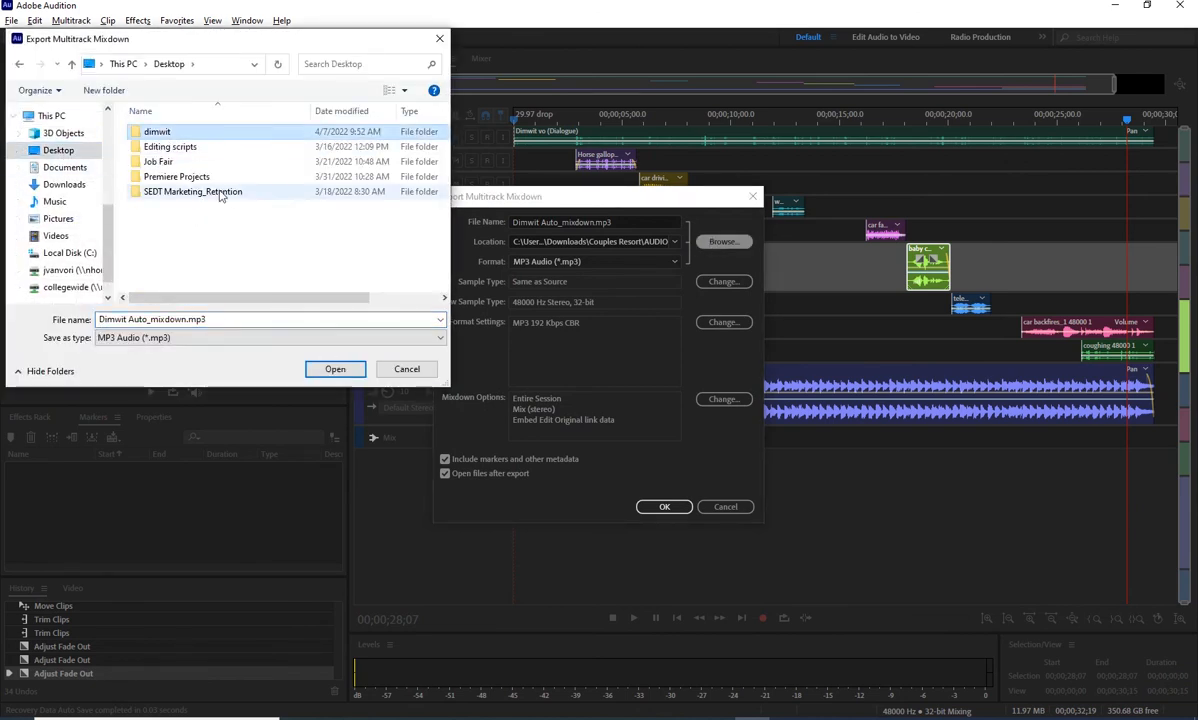
double_click(150, 133)
click(335, 370)
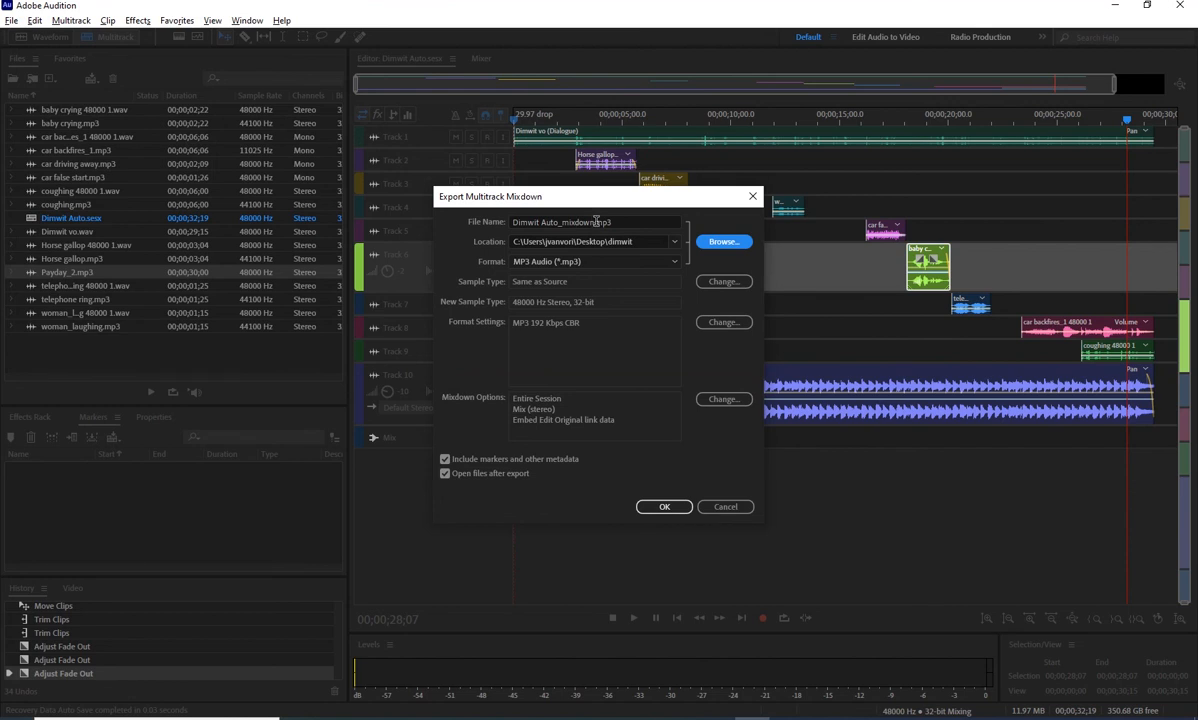
- Replace "mixdown" in the export file name with "radio commercial" and export the mixdown as MP3
click(596, 221)
key(BackSpace)
key(BackSpace)
key(BackSpace)
key(BackSpace)
key(BackSpace)
key(BackSpace)
key(BackSpace)
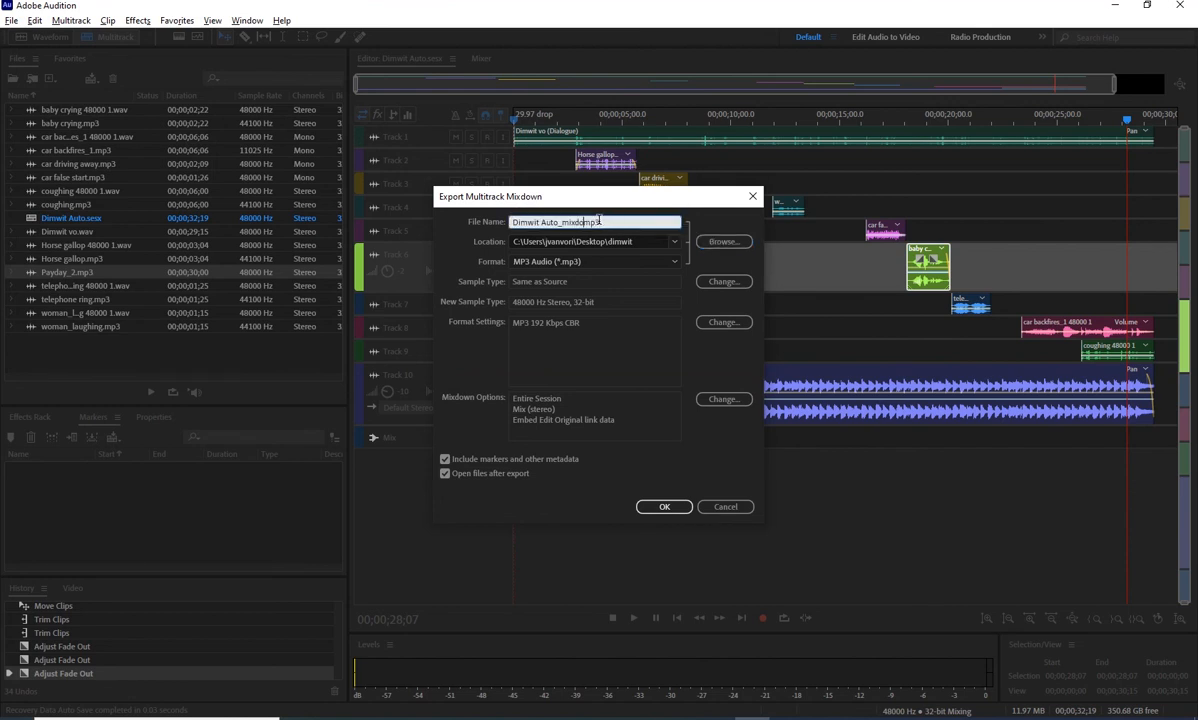
text(radio commercial)
click(666, 506)
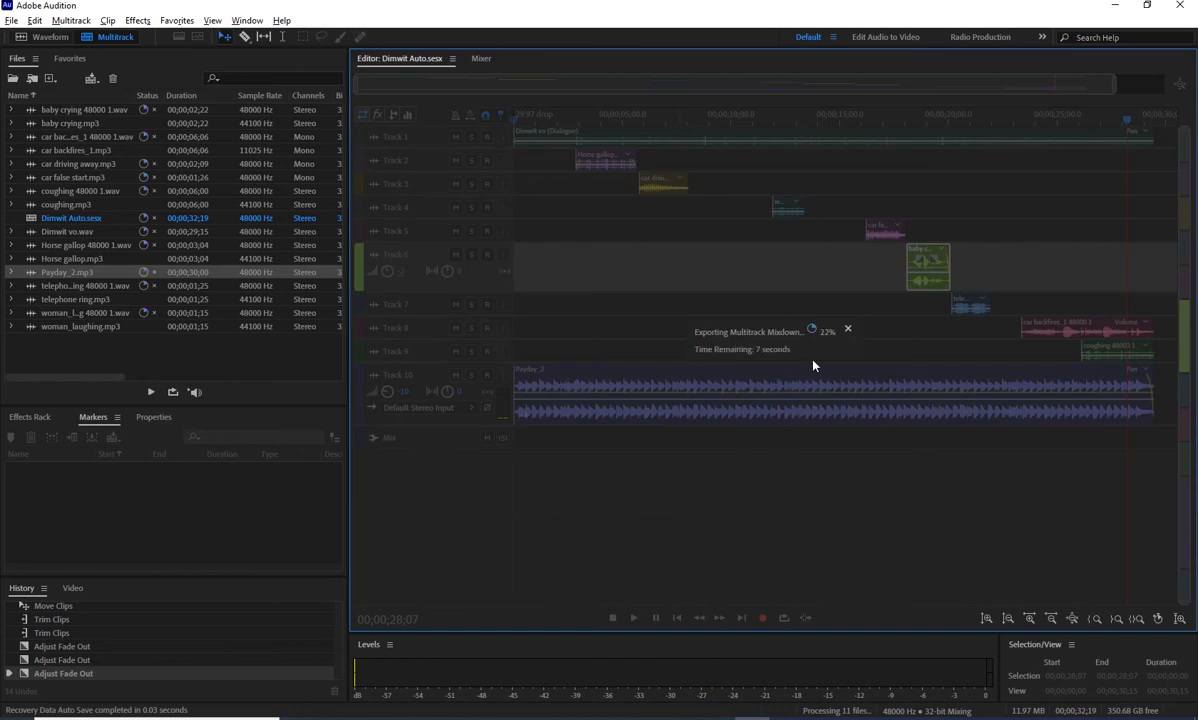